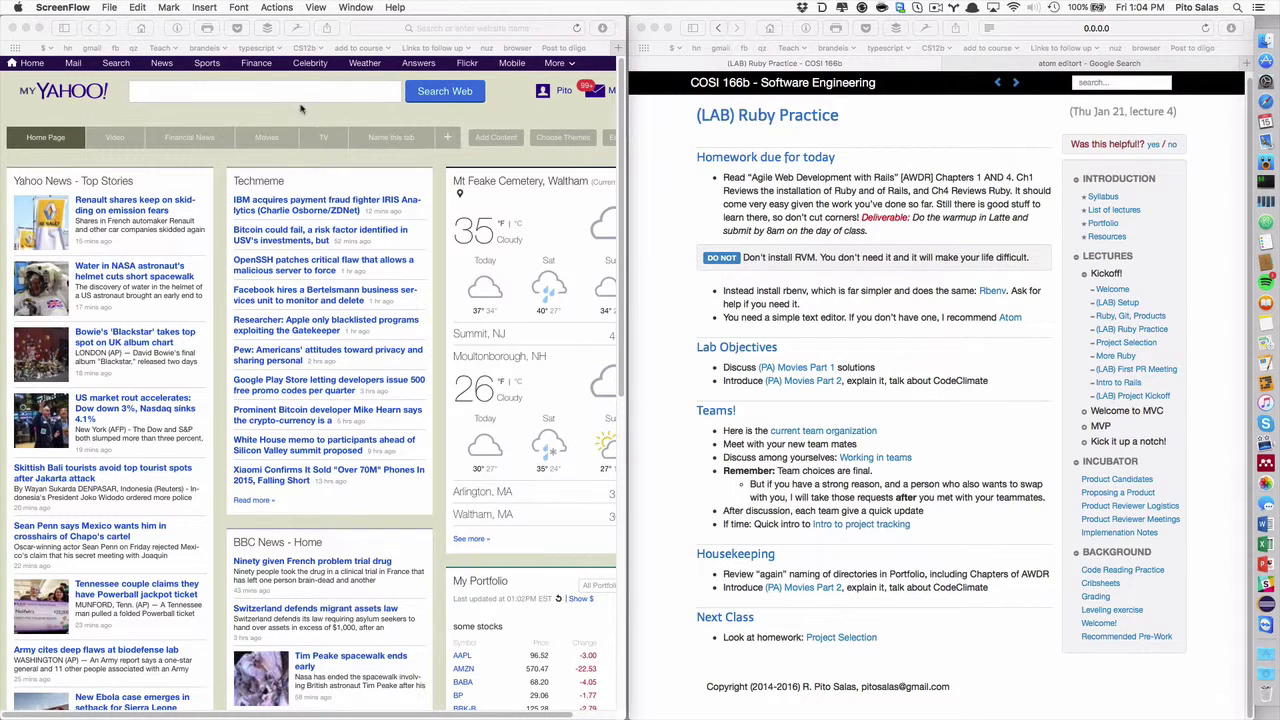
- Go to the 161COSI-166B-1 Capstone course page via Safari's Teach > CS166b Latte bookmark
left_click(300, 110)
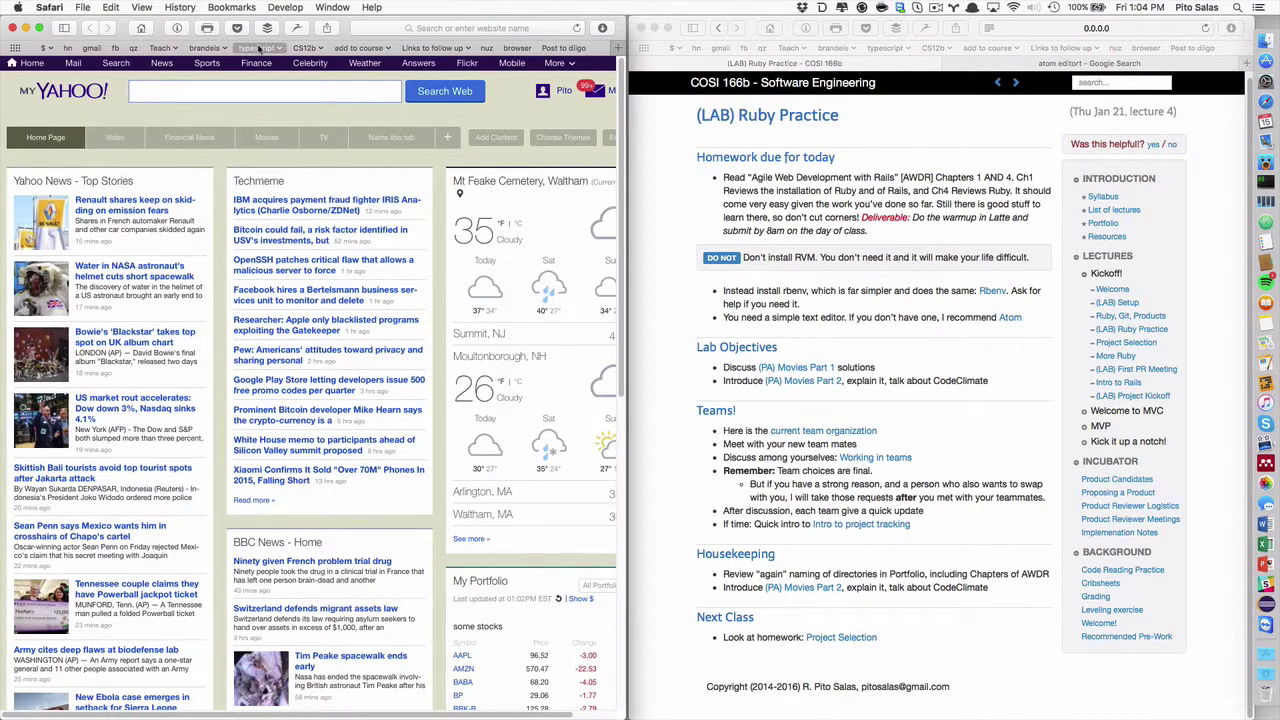
left_click(161, 48)
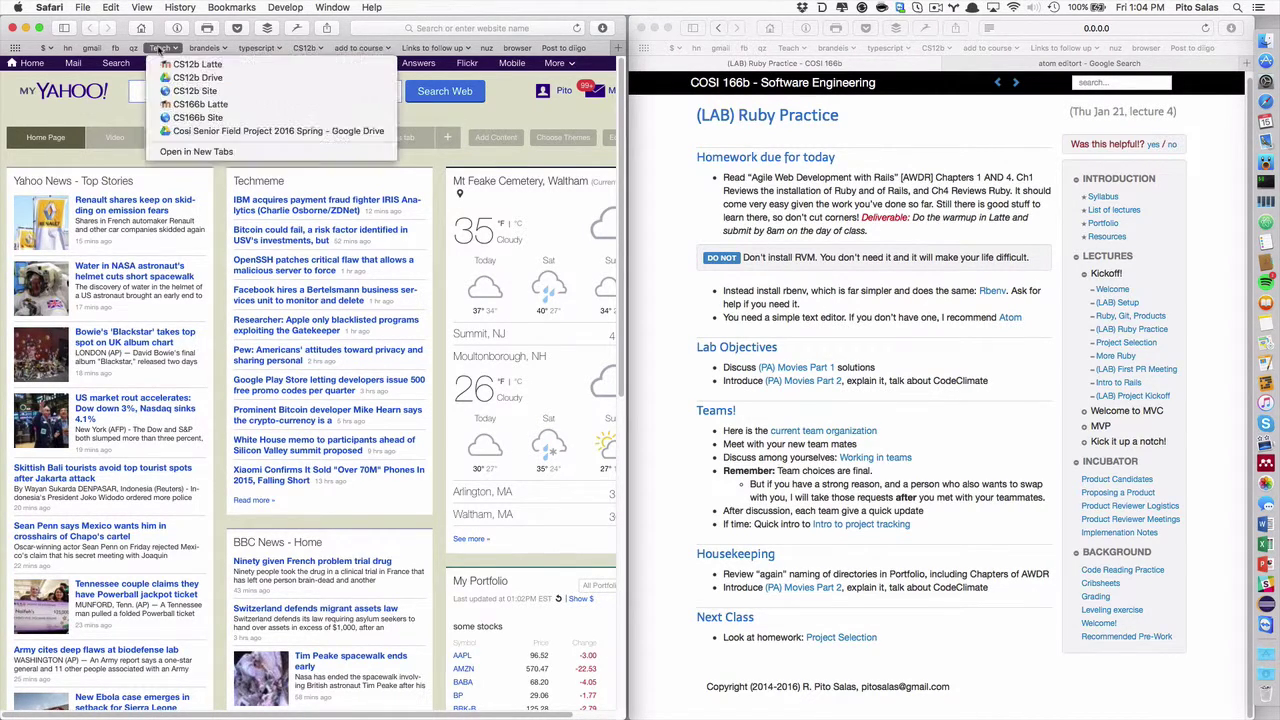
left_click(180, 104)
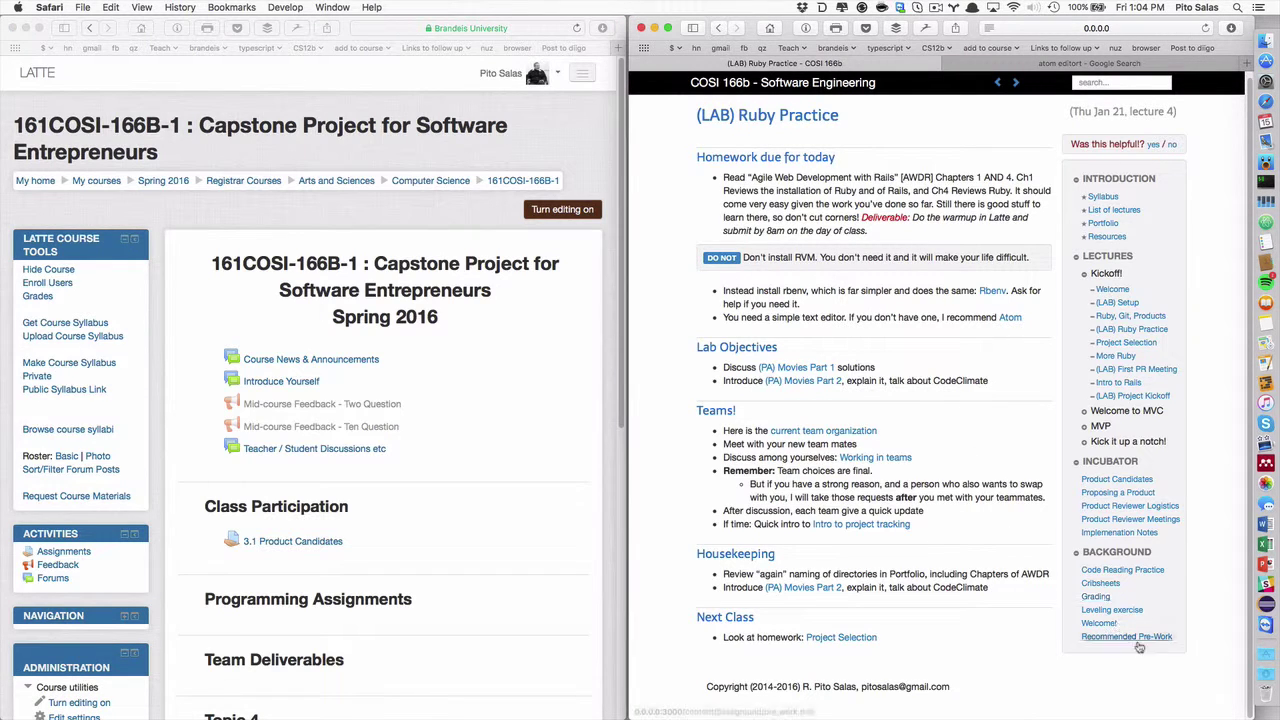
- Open the course website's Grading page and scroll down to the Final Grade weightings
left_click(1097, 597)
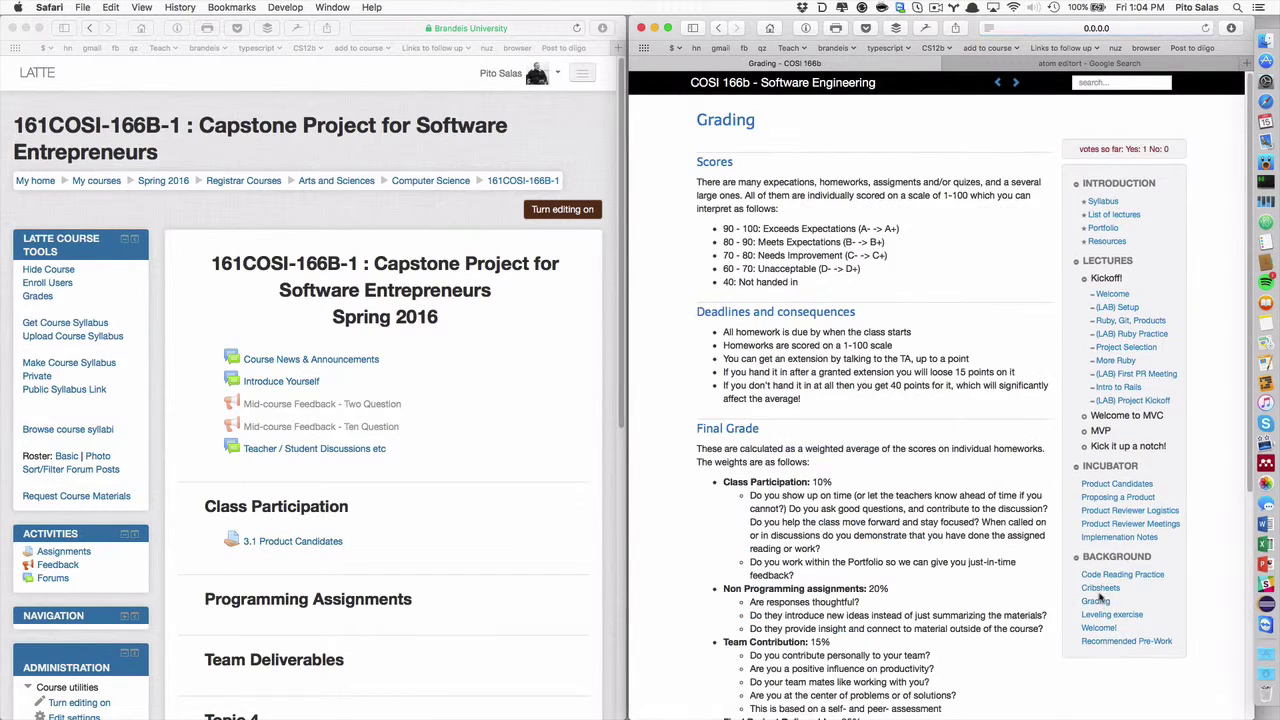
scroll(908, 470, "down", 5)
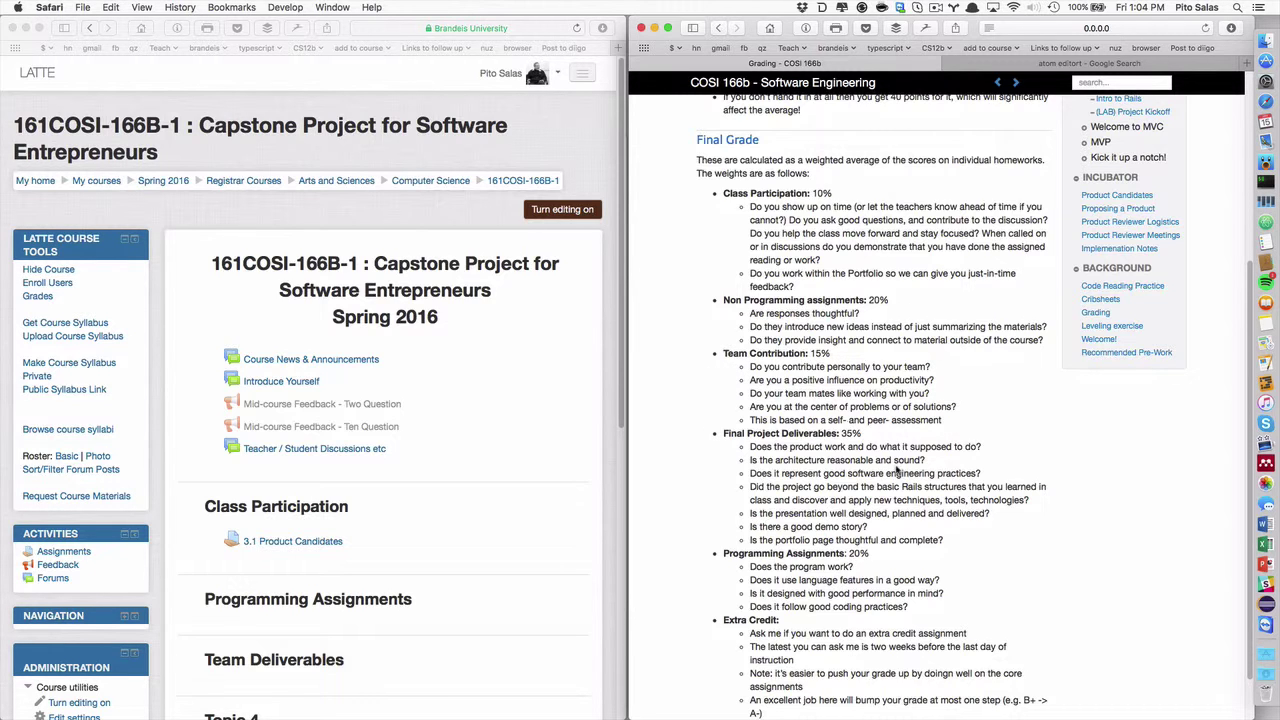
scroll(896, 470, "down", 3)
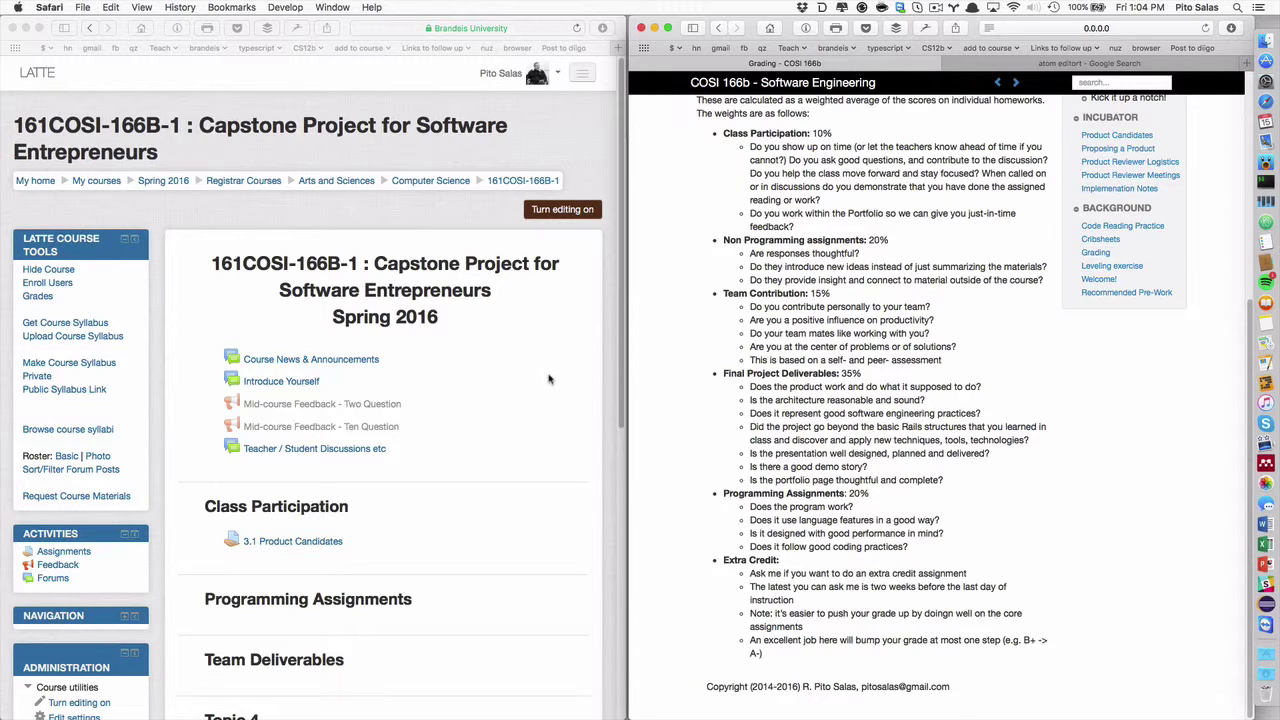
scroll(503, 438, "down", 1)
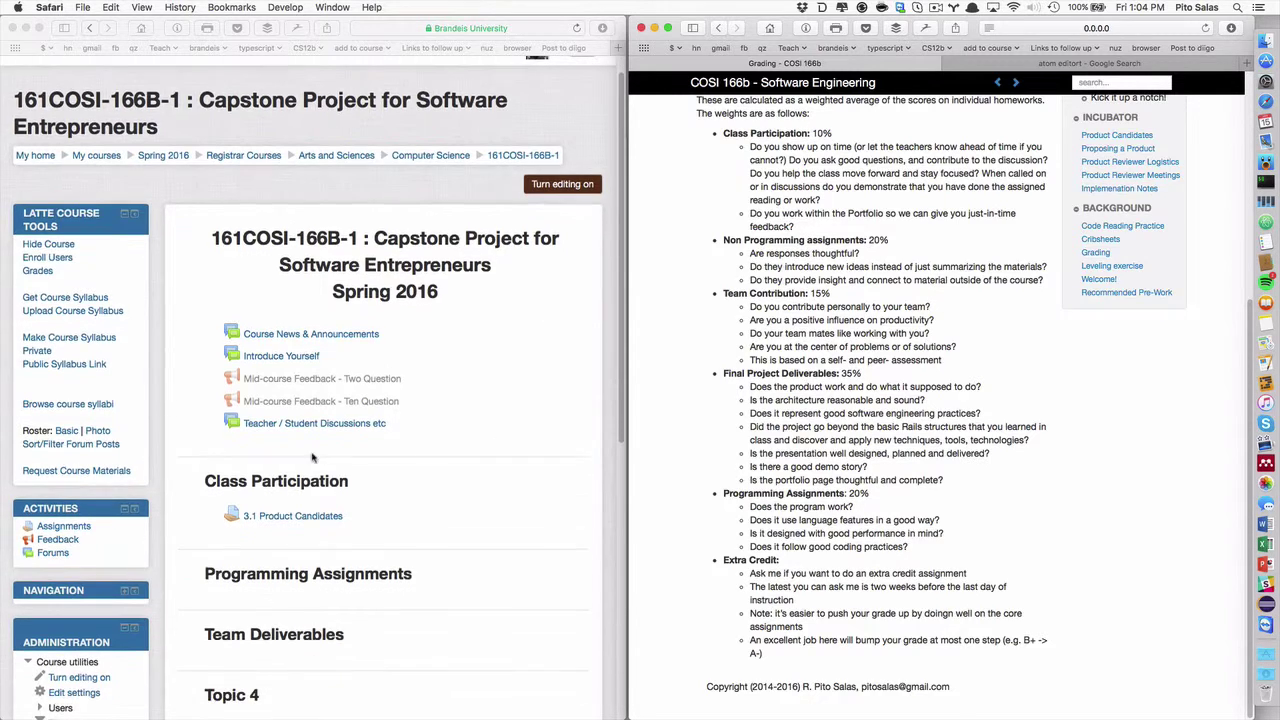
scroll(383, 572, "down", 5)
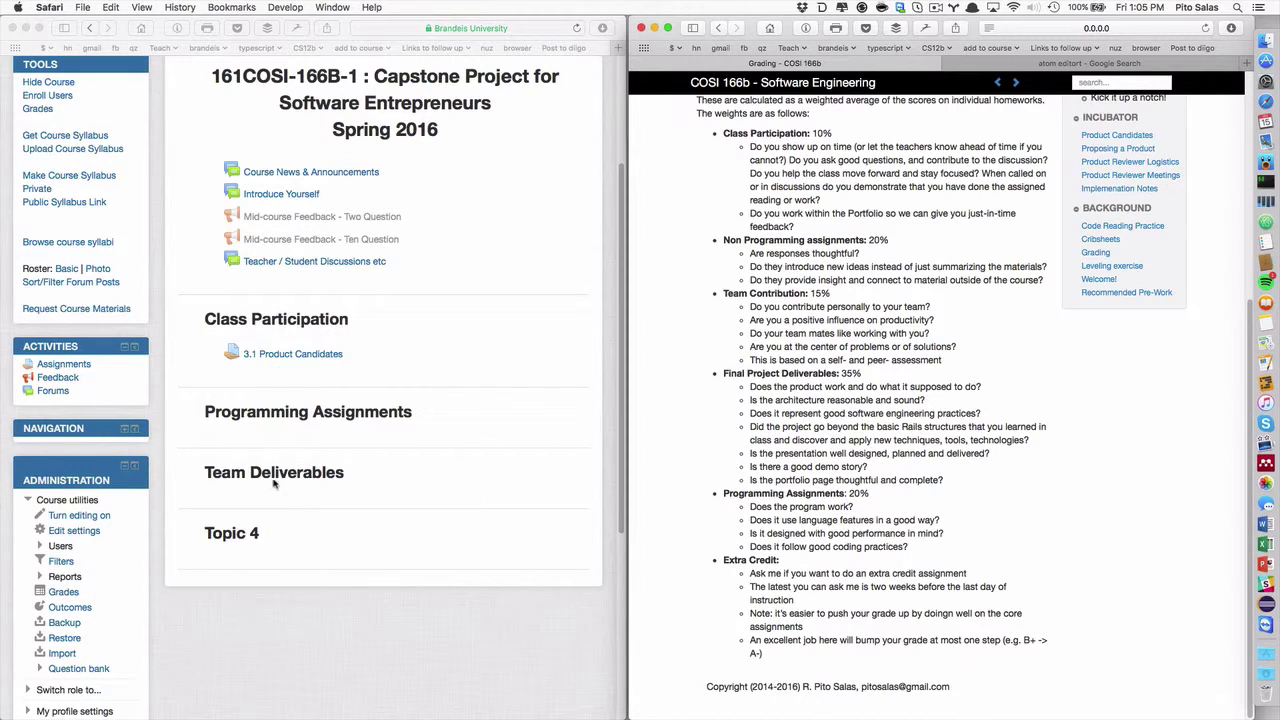
- Scroll through the LATTE course page to review sections through Topic 4
scroll(471, 391, "up", 2)
scroll(471, 391, "down", 4)
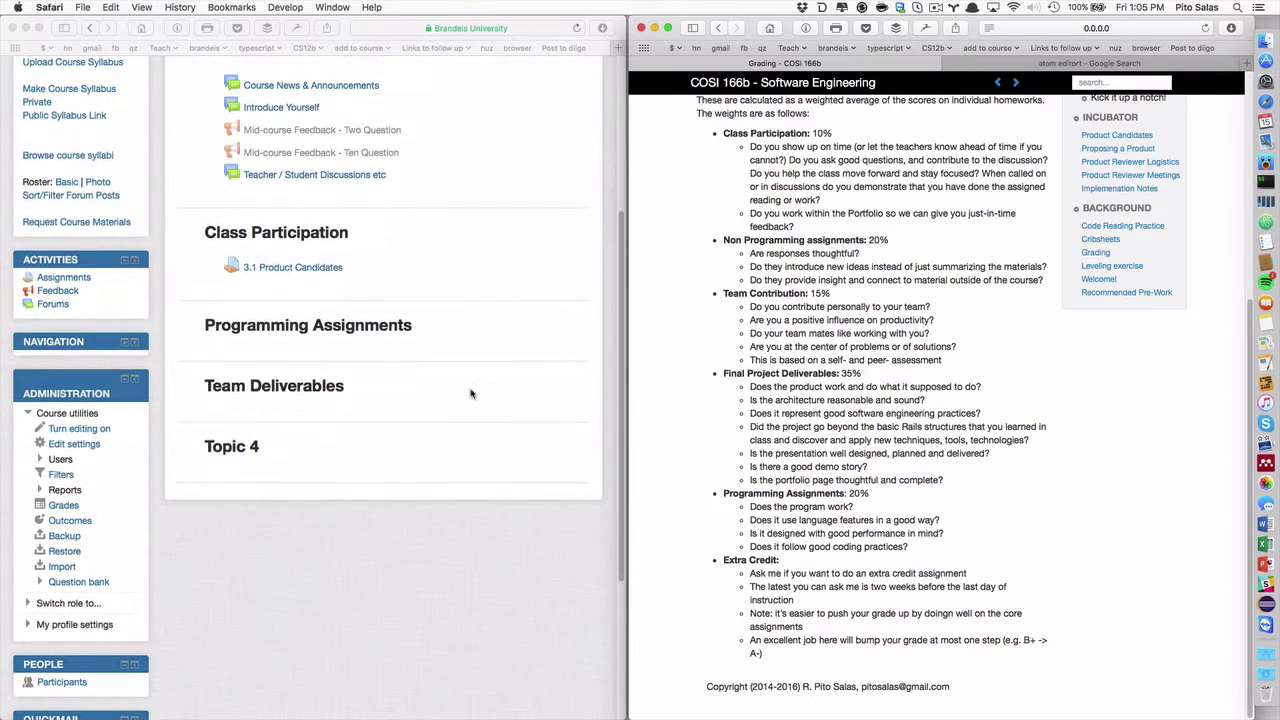
scroll(494, 318, "up", 4)
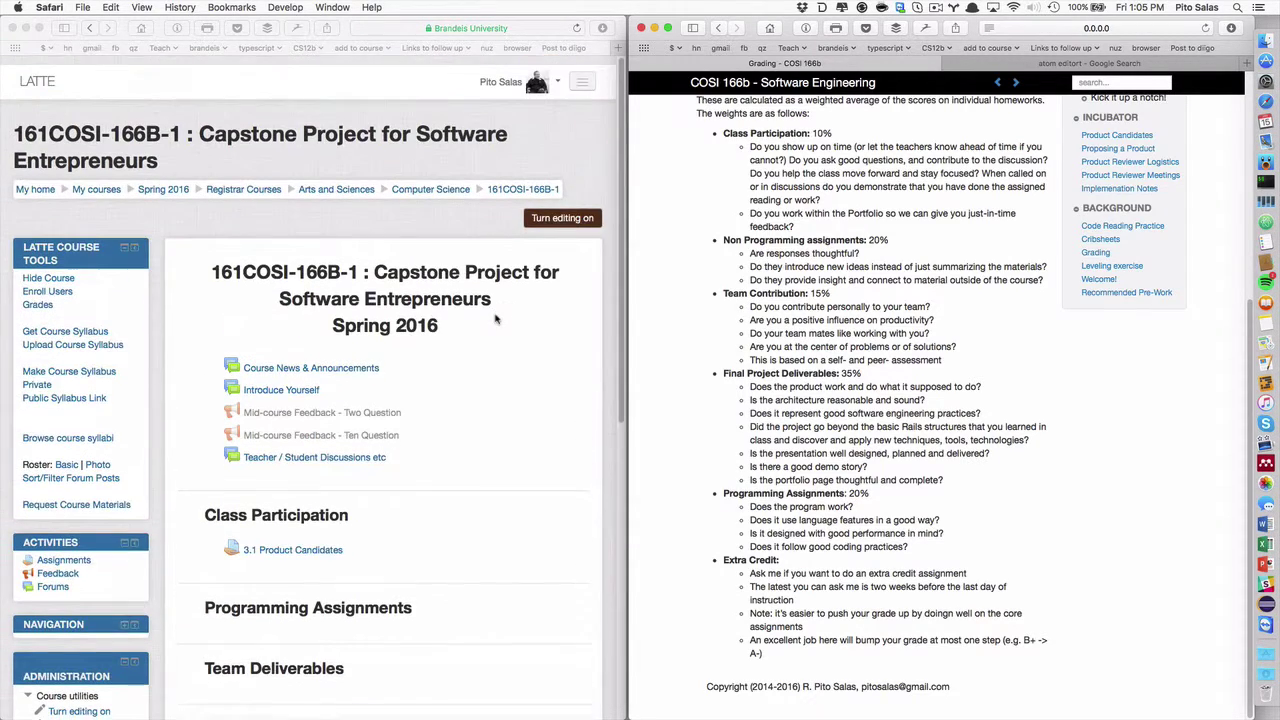
scroll(497, 340, "down", 1)
scroll(502, 378, "down", 3)
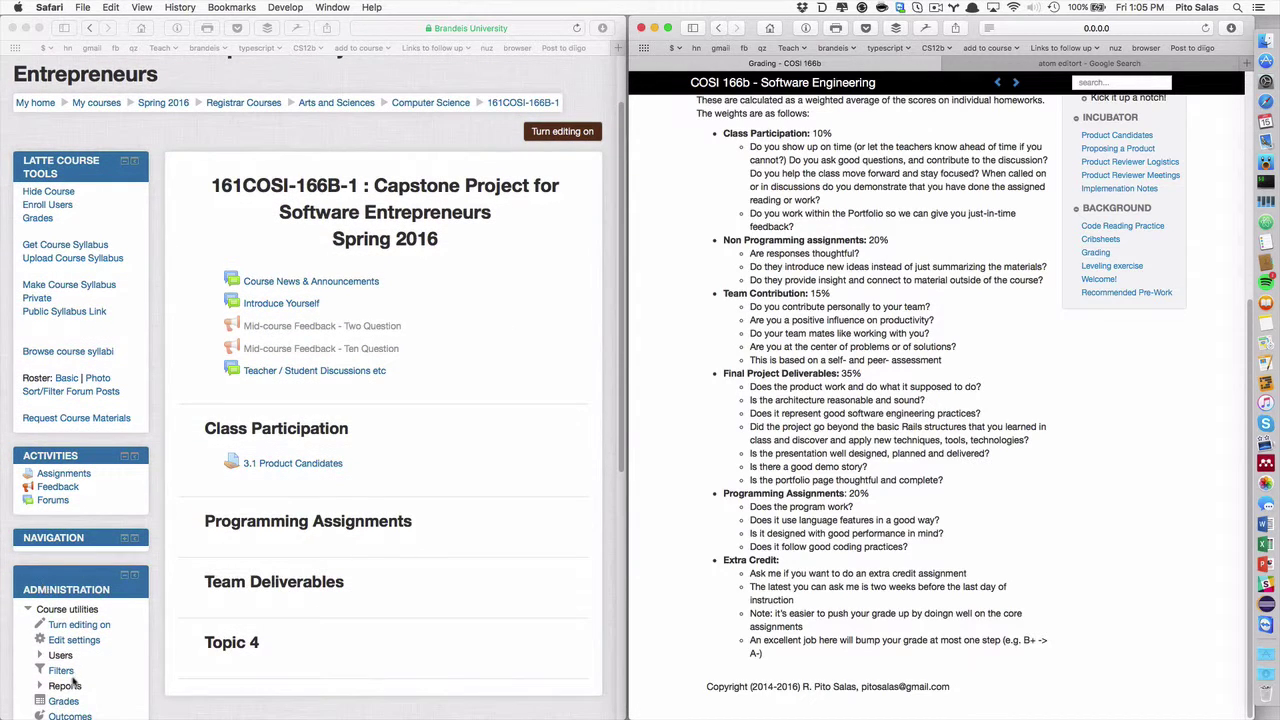
scroll(124, 668, "down", 5)
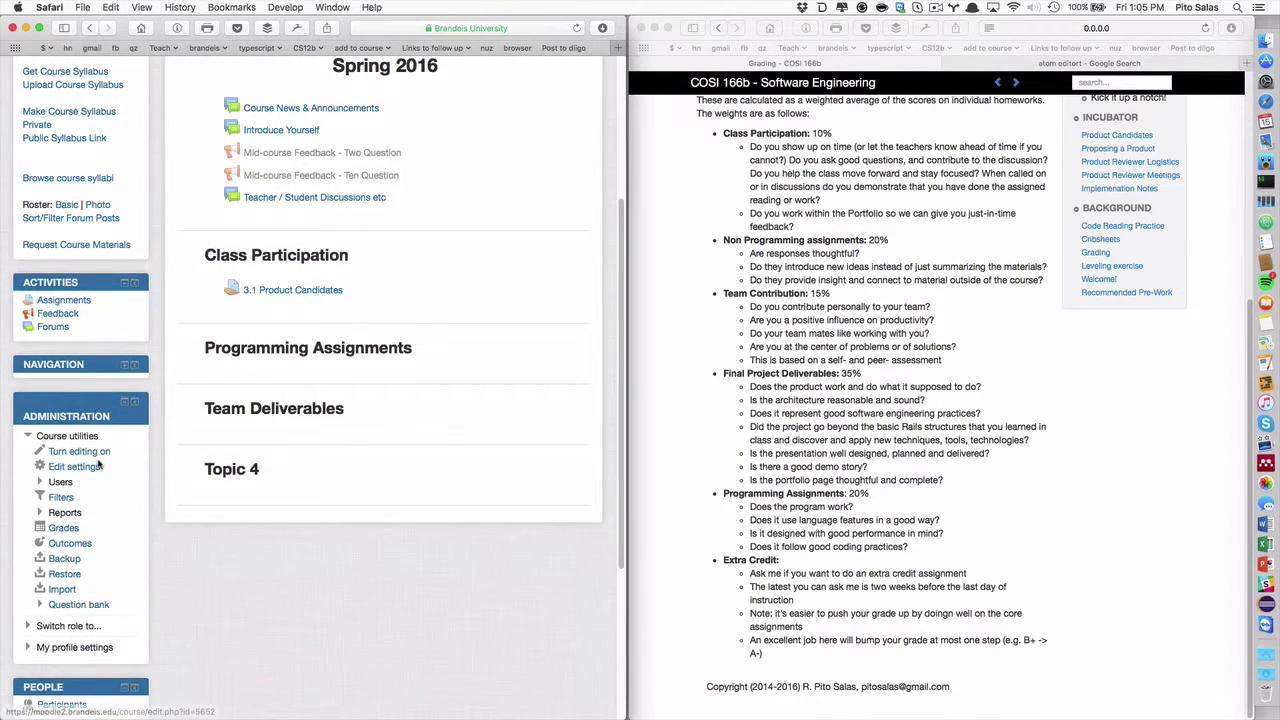
- In the course settings' Course format options, set Number of sections to 5 and save
left_click(85, 468)
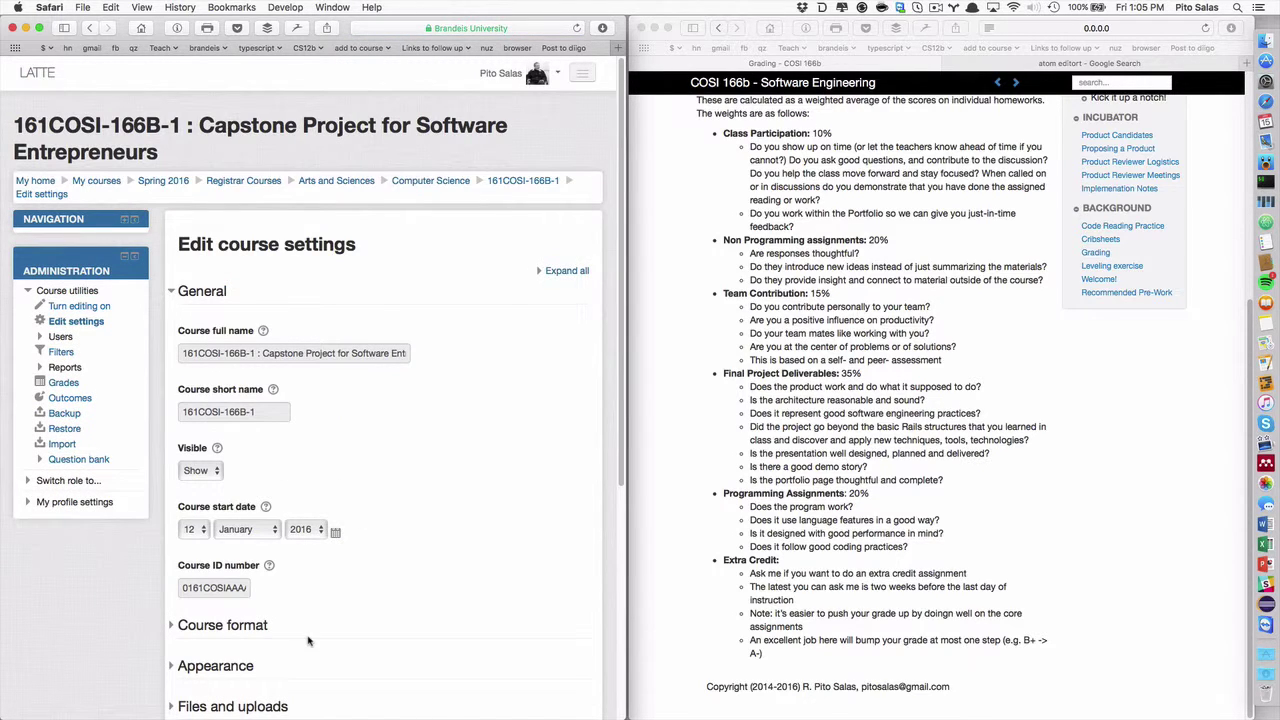
left_click(240, 633)
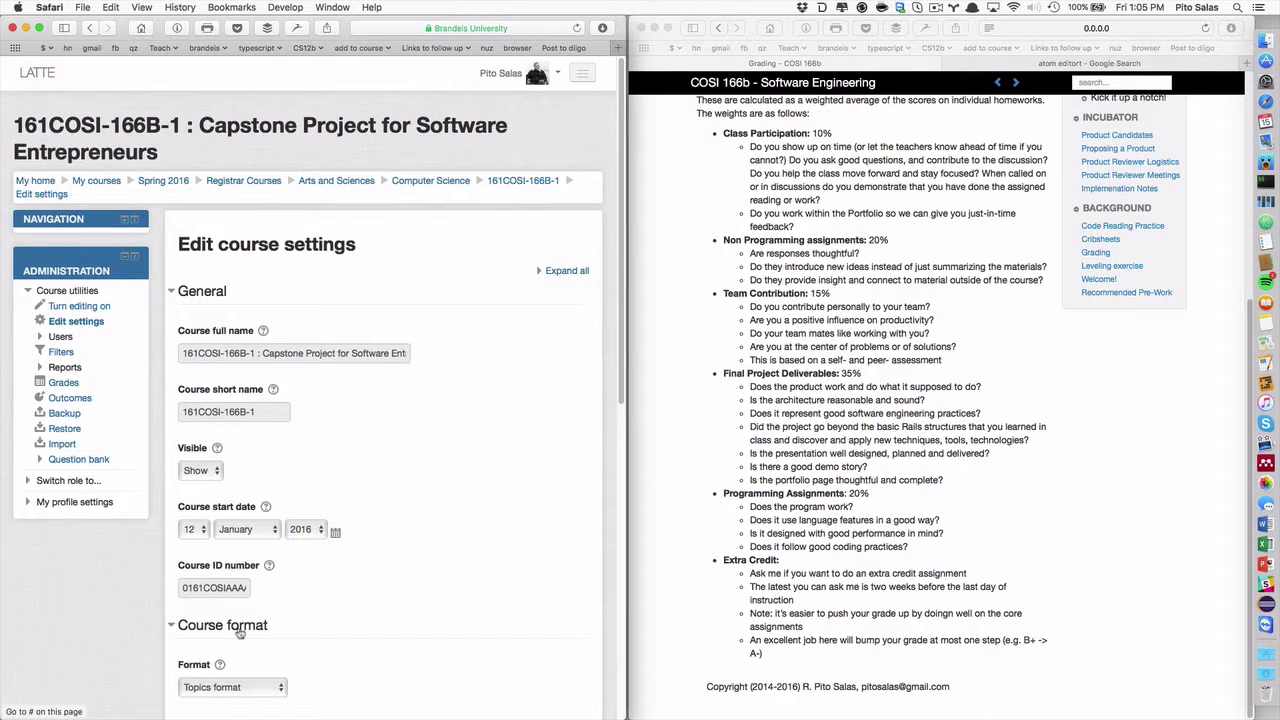
scroll(240, 633, "down", 4)
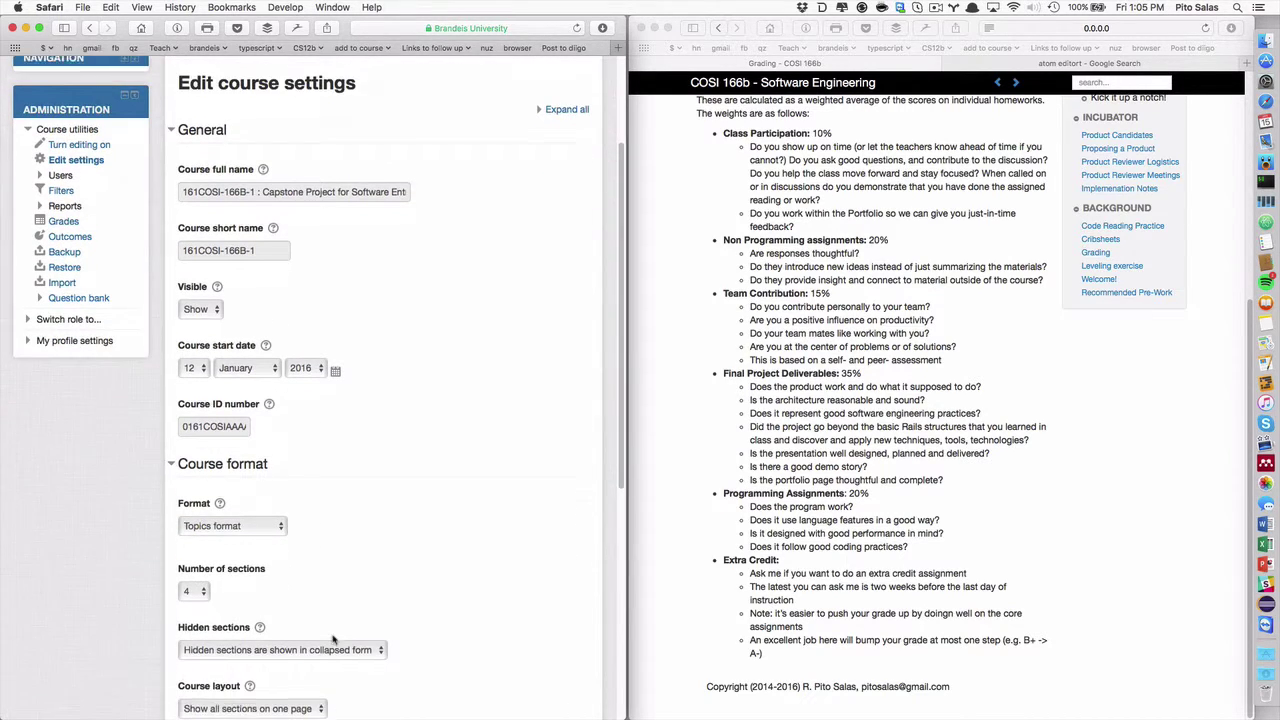
left_click(187, 590)
left_click(187, 607)
scroll(379, 579, "down", 7)
scroll(379, 579, "down", 4)
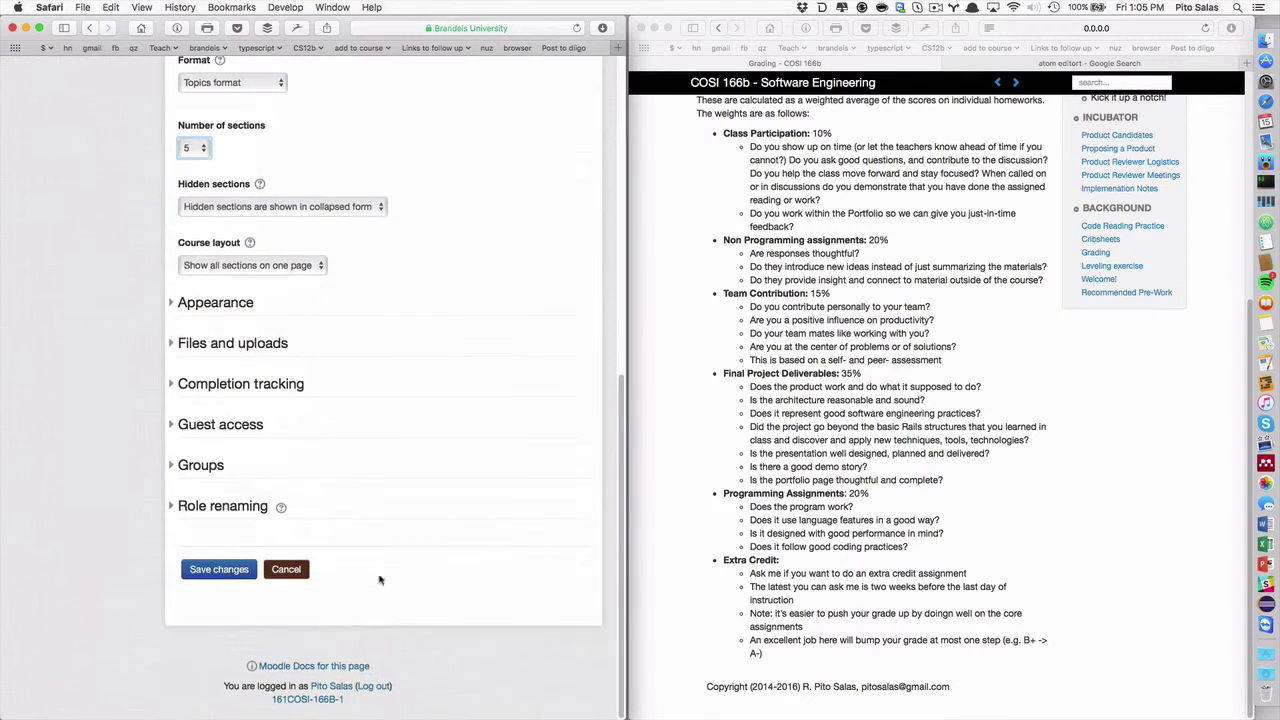
left_click(219, 574)
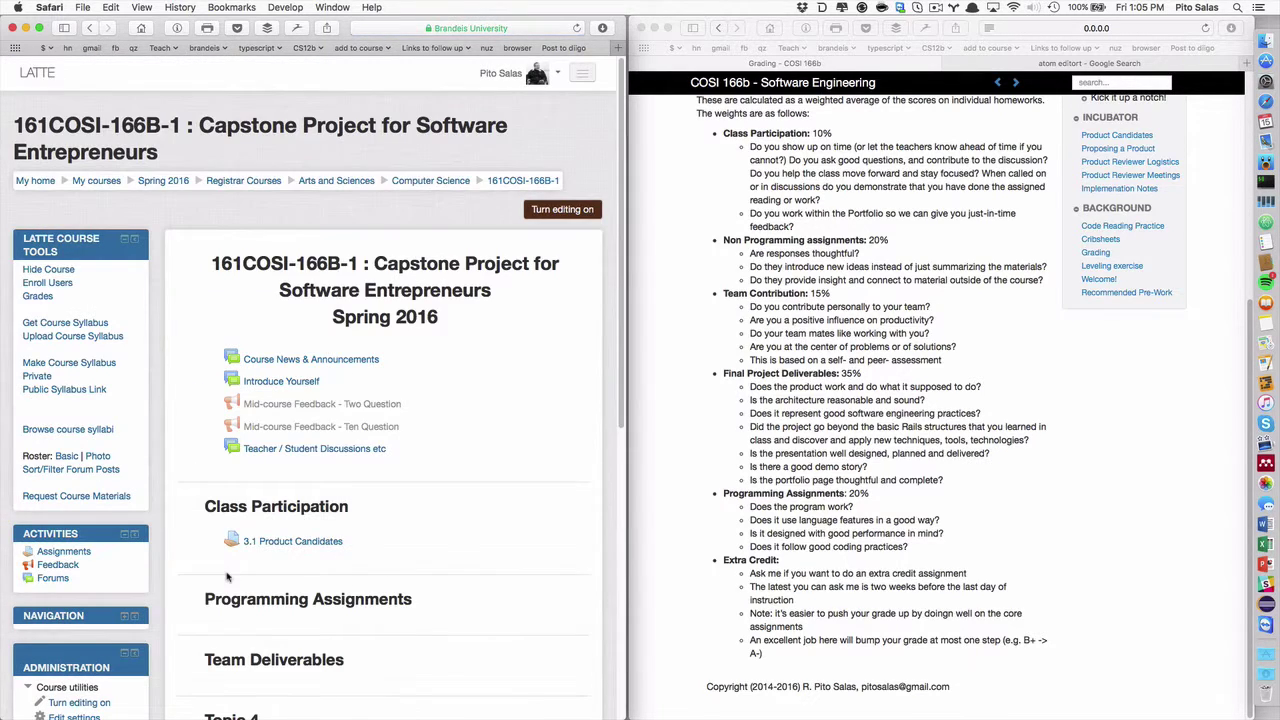
- Turn editing on for the LATTE course page
scroll(248, 563, "down", 3)
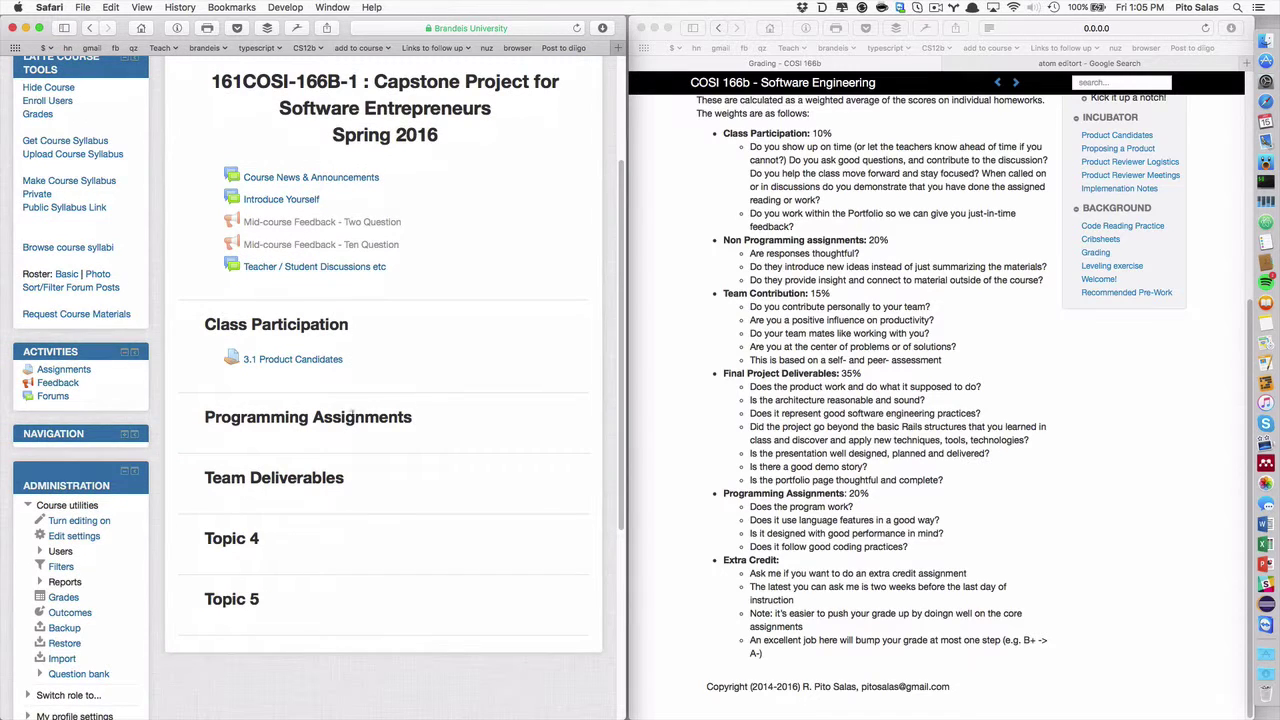
scroll(363, 440, "up", 4)
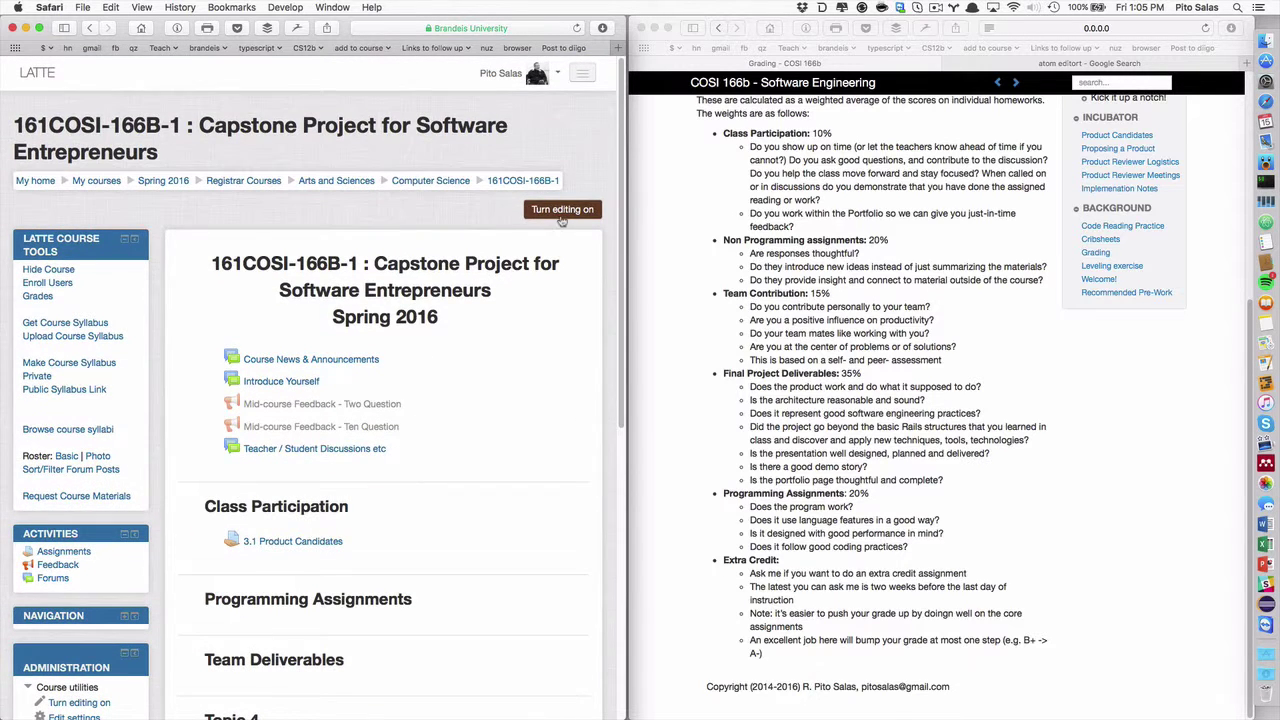
left_click(561, 214)
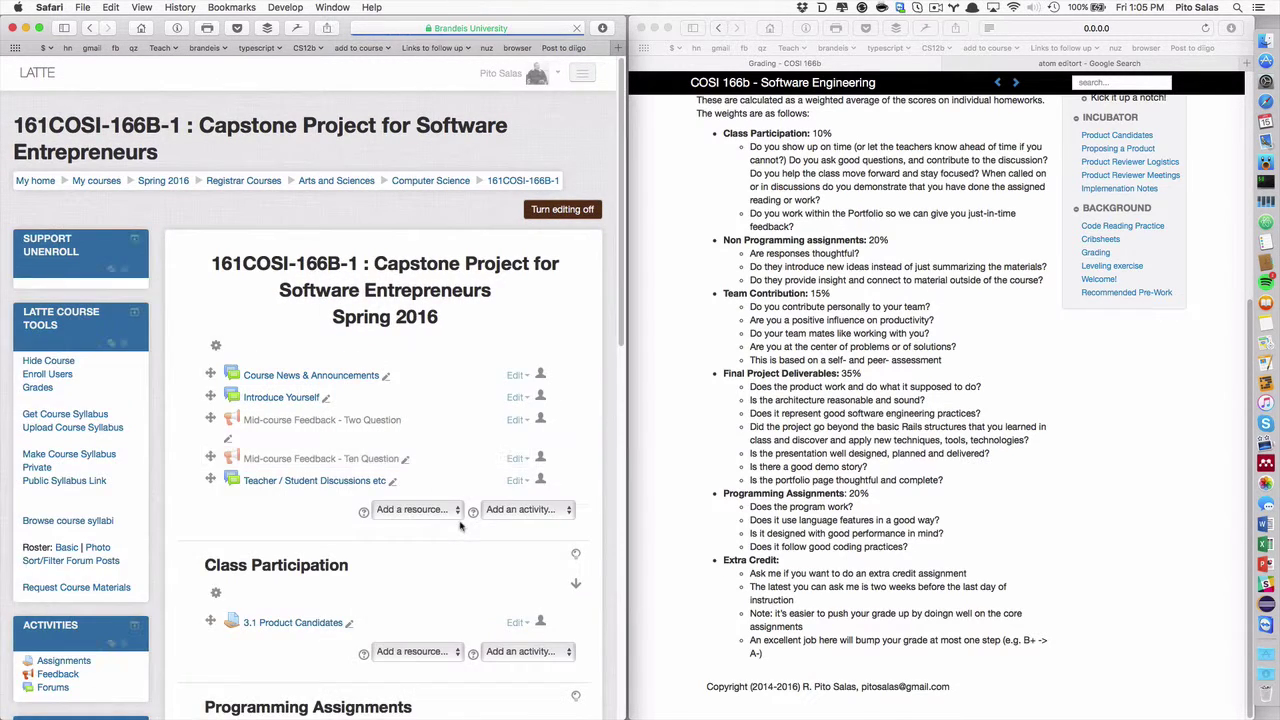
scroll(460, 526, "down", 10)
scroll(460, 526, "down", 2)
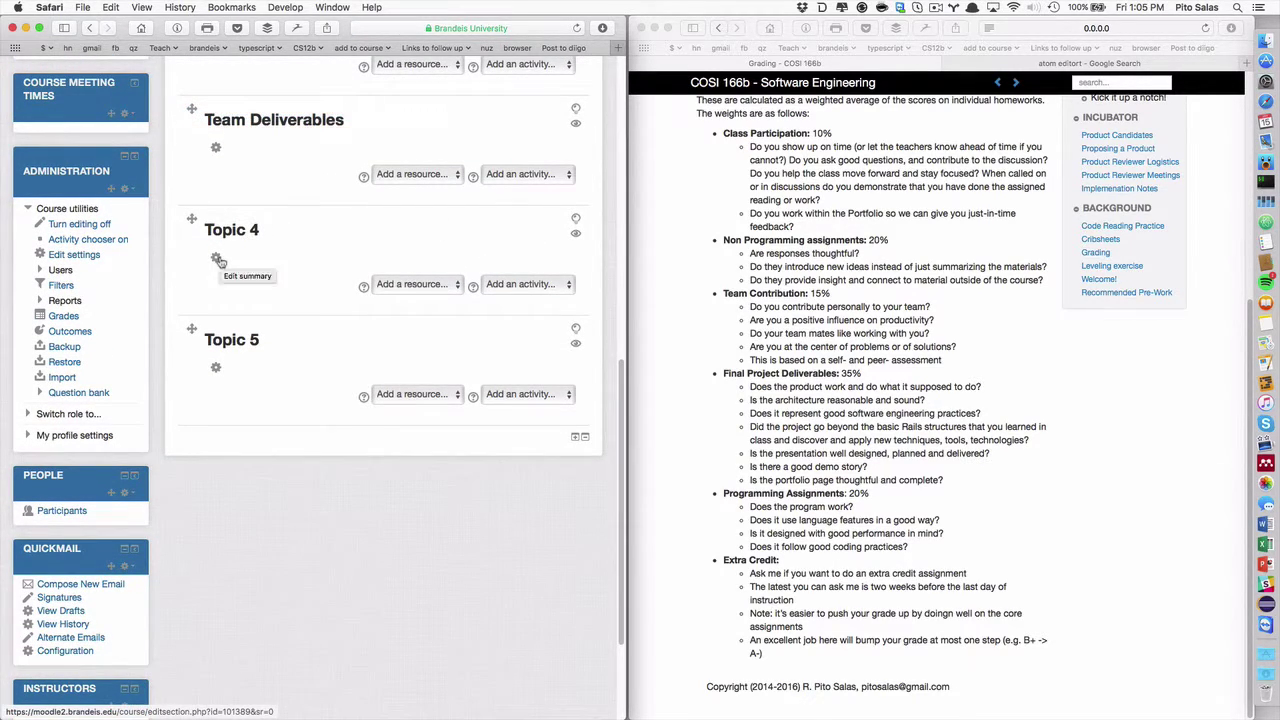
scroll(219, 260, "up", 3)
scroll(220, 300, "down", 2)
- Give Topic 4 the custom name 'Non-programming Assignments' and save the section
left_click(218, 315)
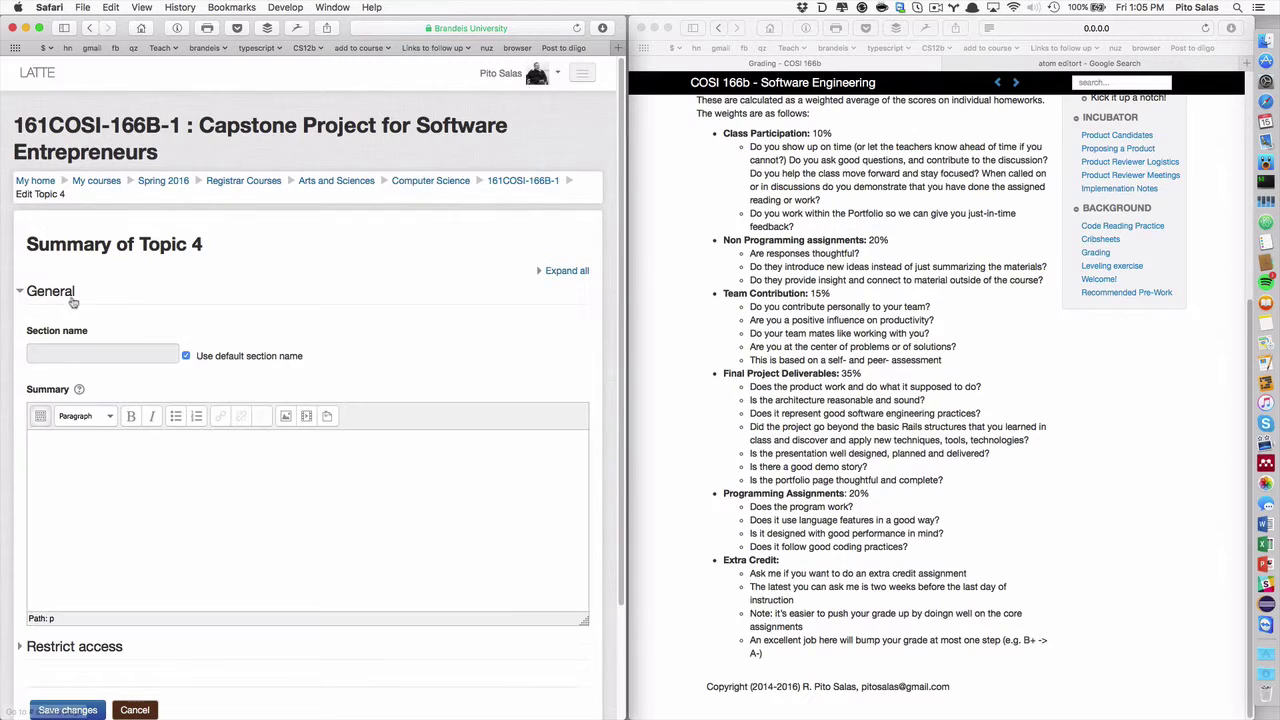
left_click(186, 357)
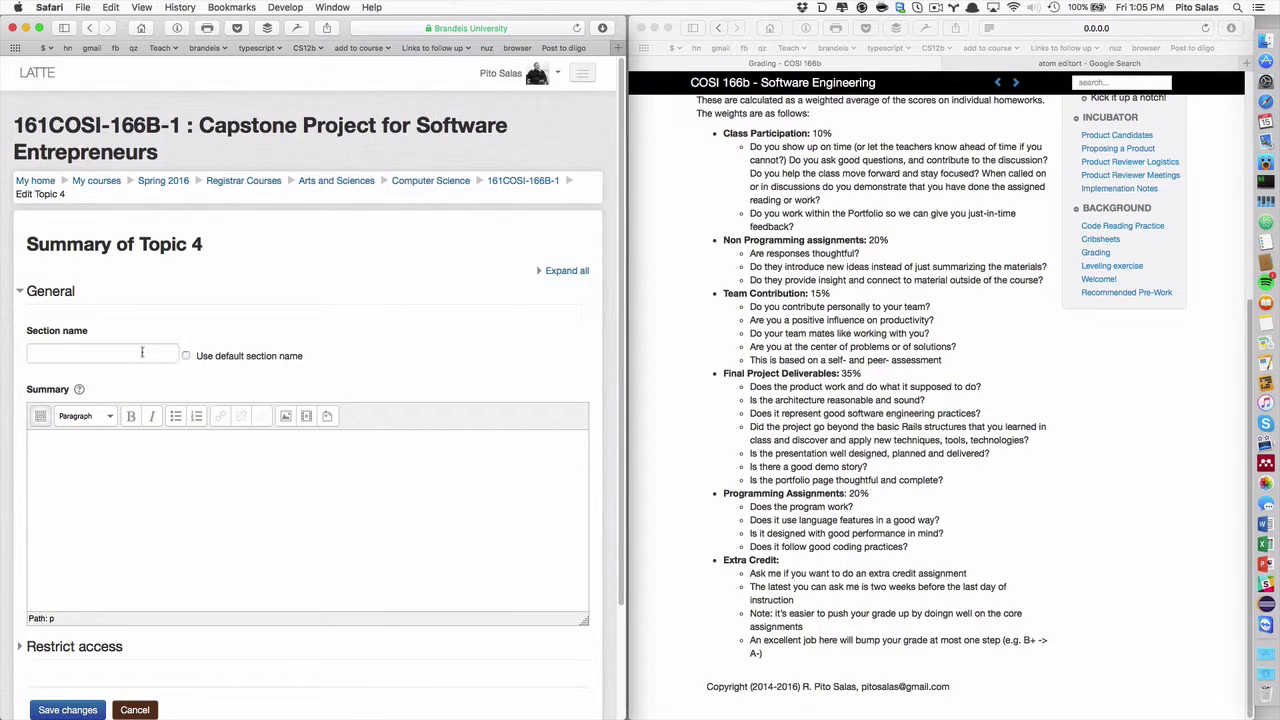
left_click(146, 352)
type("Non")
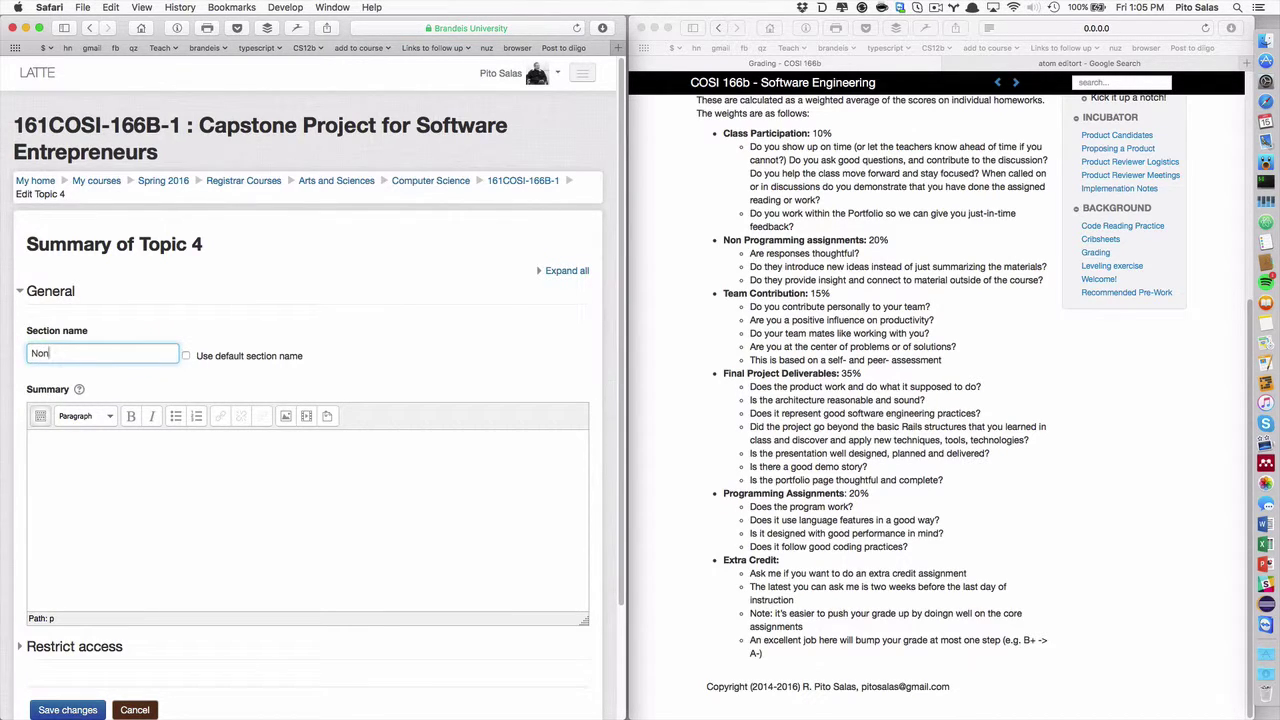
type("-progtrammi")
type("amm")
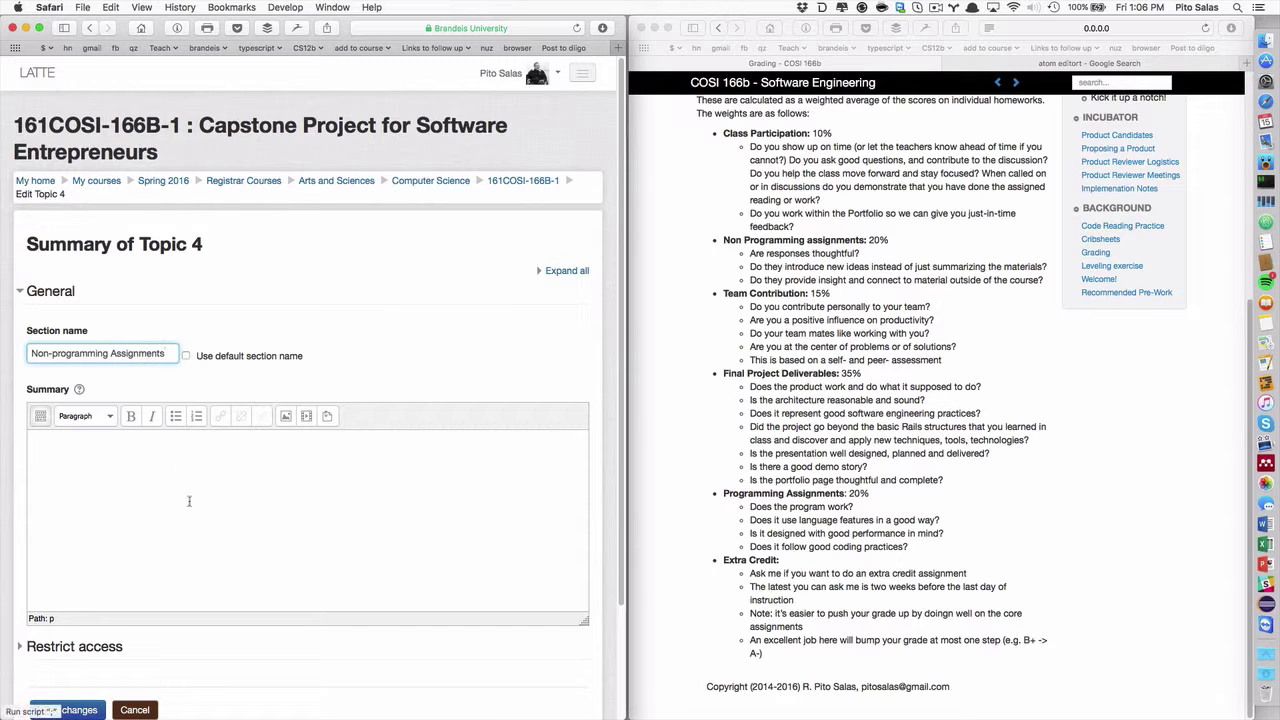
scroll(80, 600, "down", 3)
left_click(80, 572)
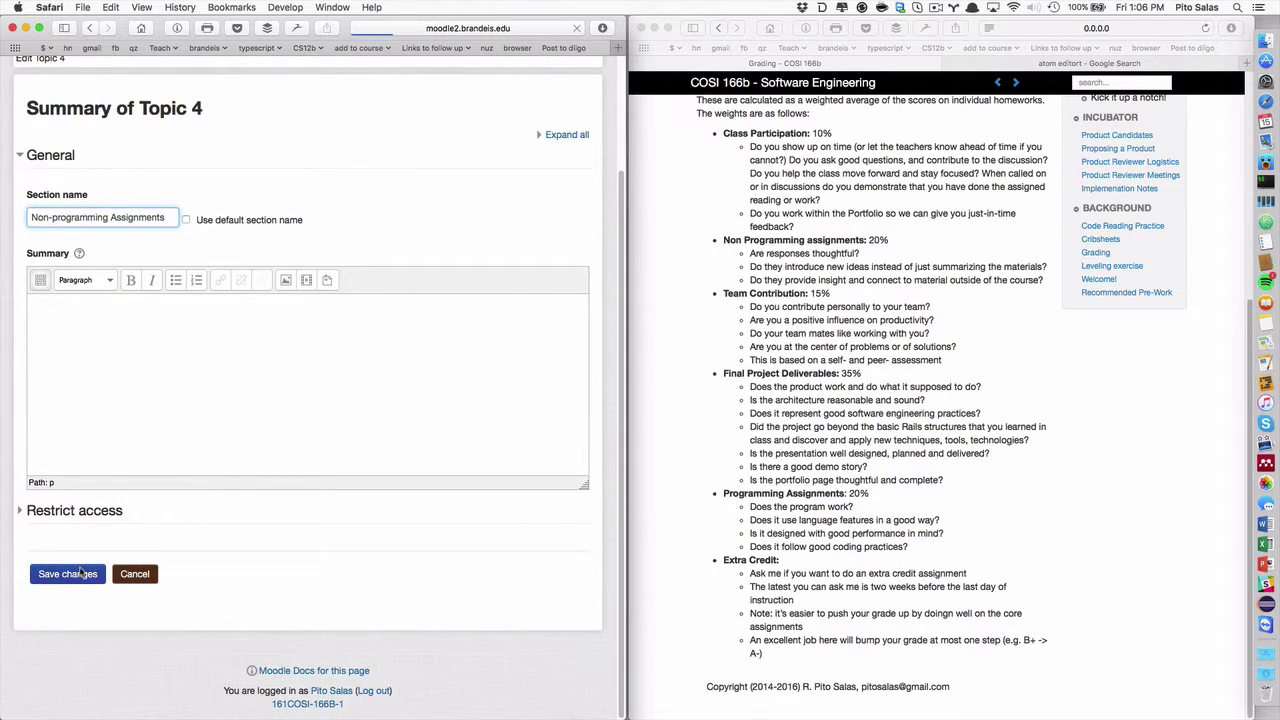
scroll(264, 505, "up", 3)
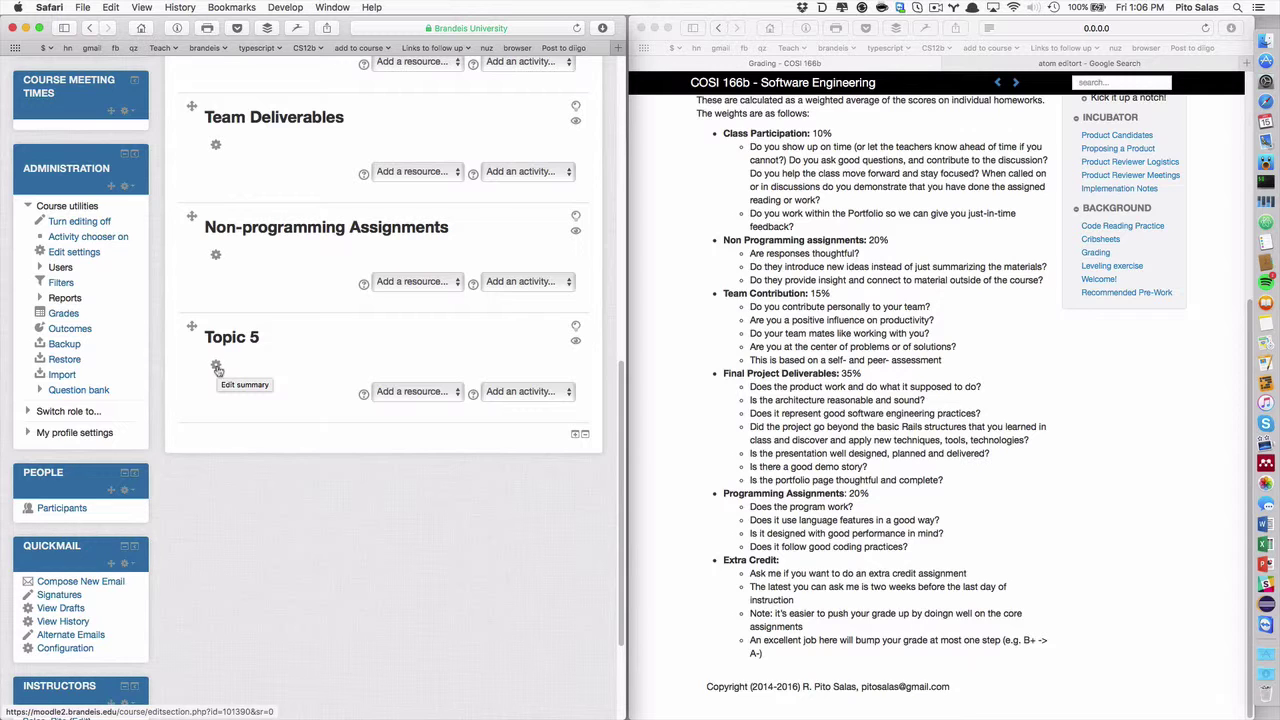
- Give Topic 5 the custom name 'Final Project Deliverables' and save it
left_click(217, 368)
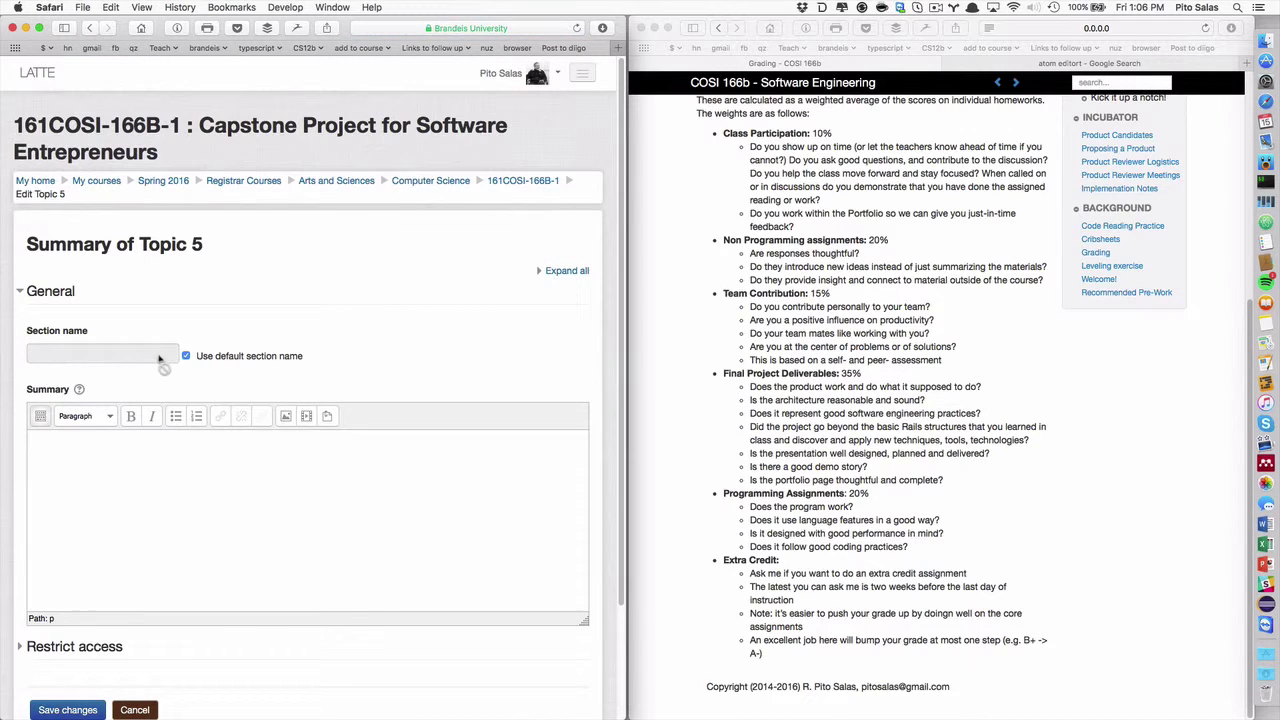
left_click(186, 355)
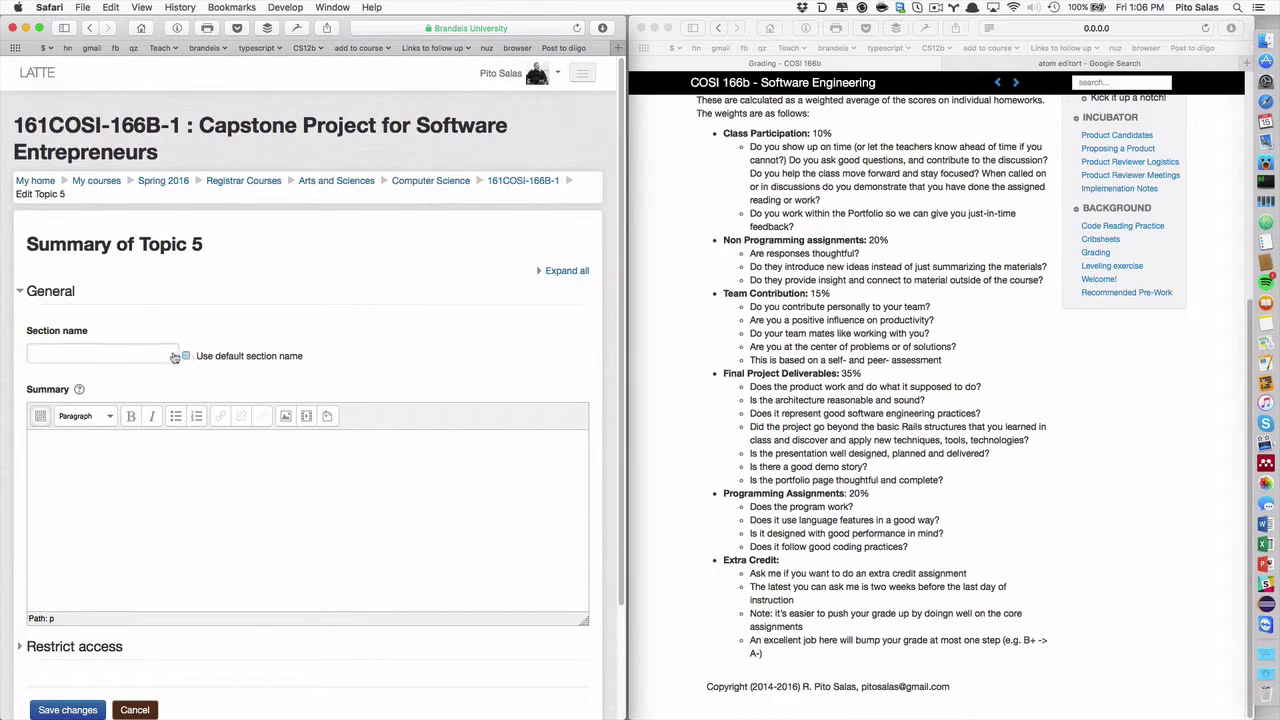
left_click(144, 353)
type("Final Project Deliverables")
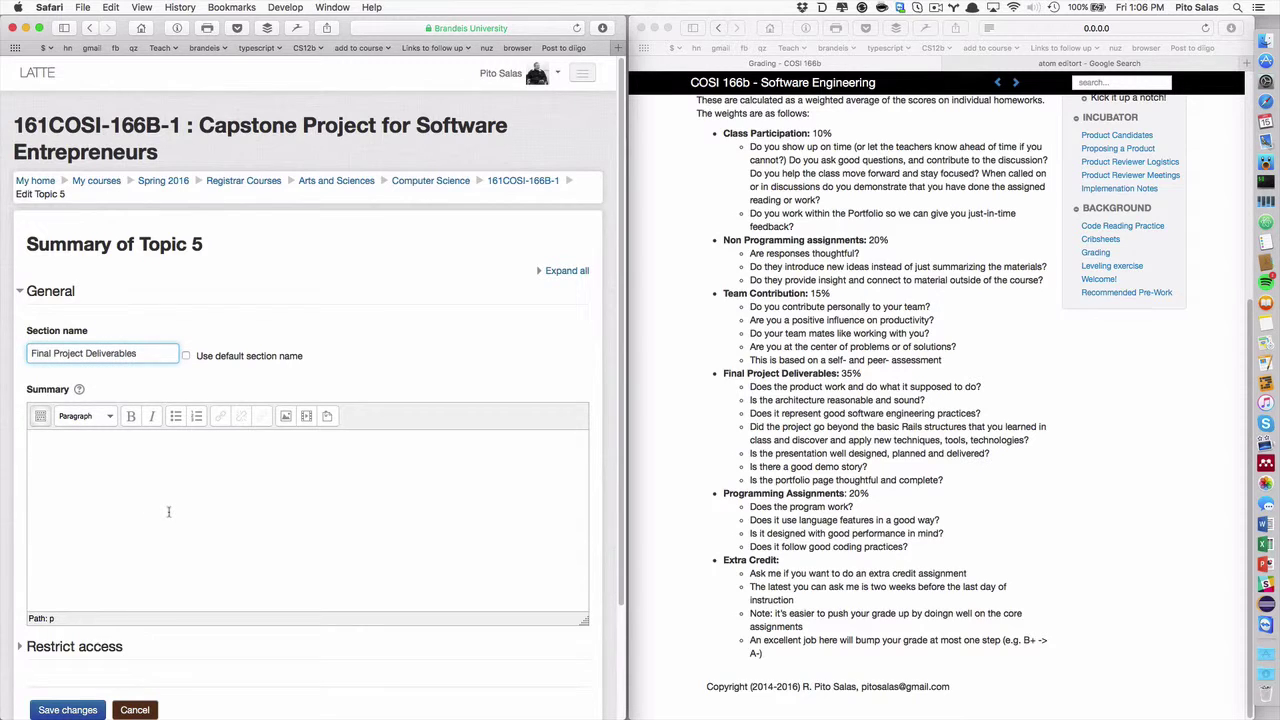
scroll(168, 512, "down", 3)
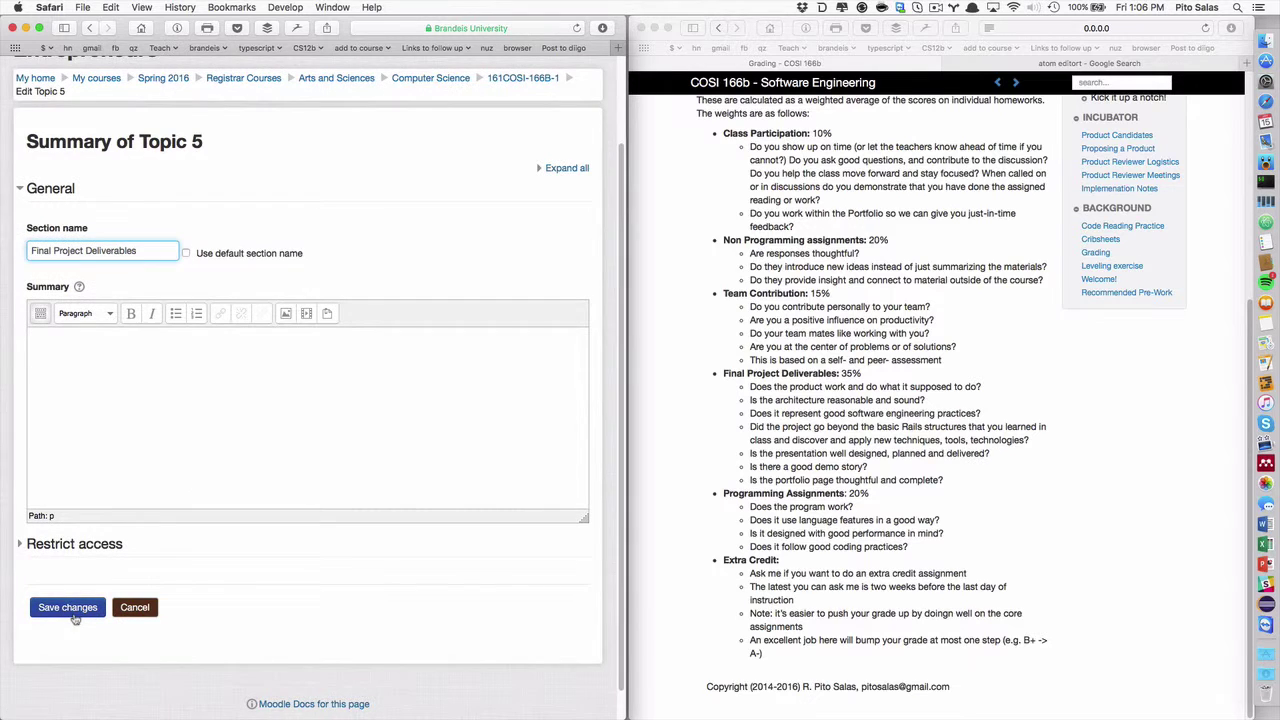
left_click(73, 617)
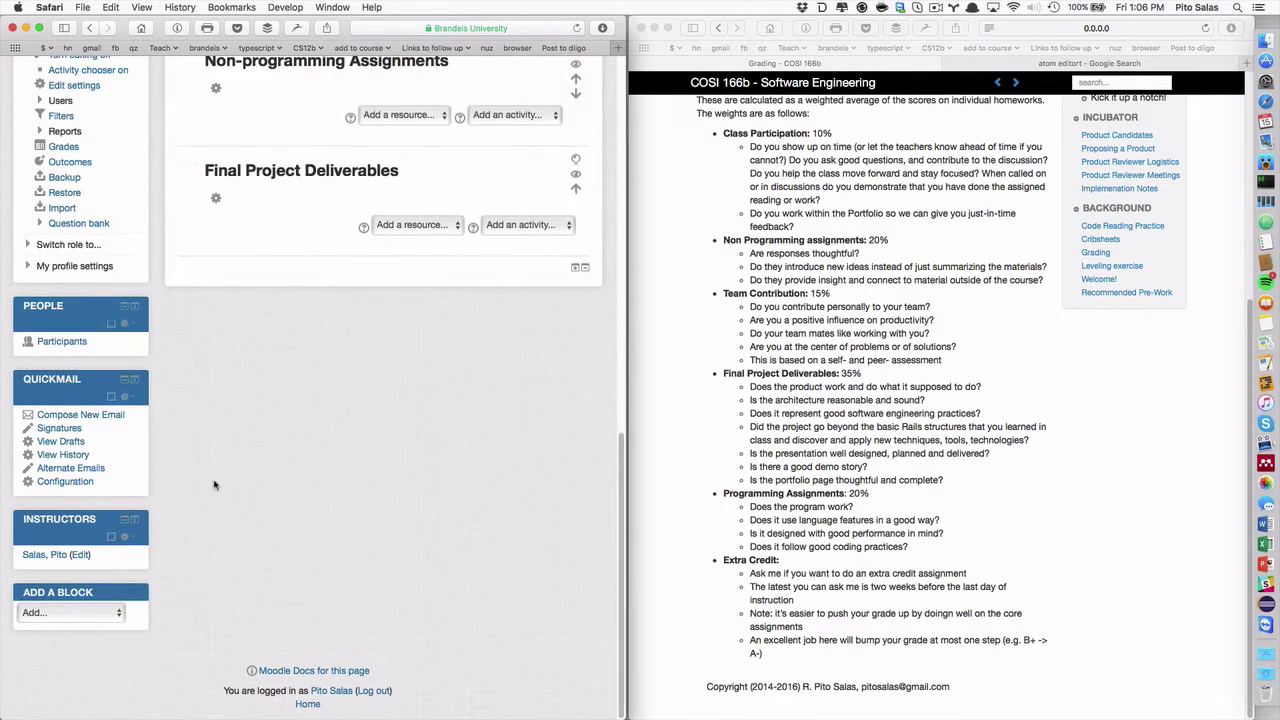
scroll(214, 483, "up", 10)
scroll(214, 483, "up", 5)
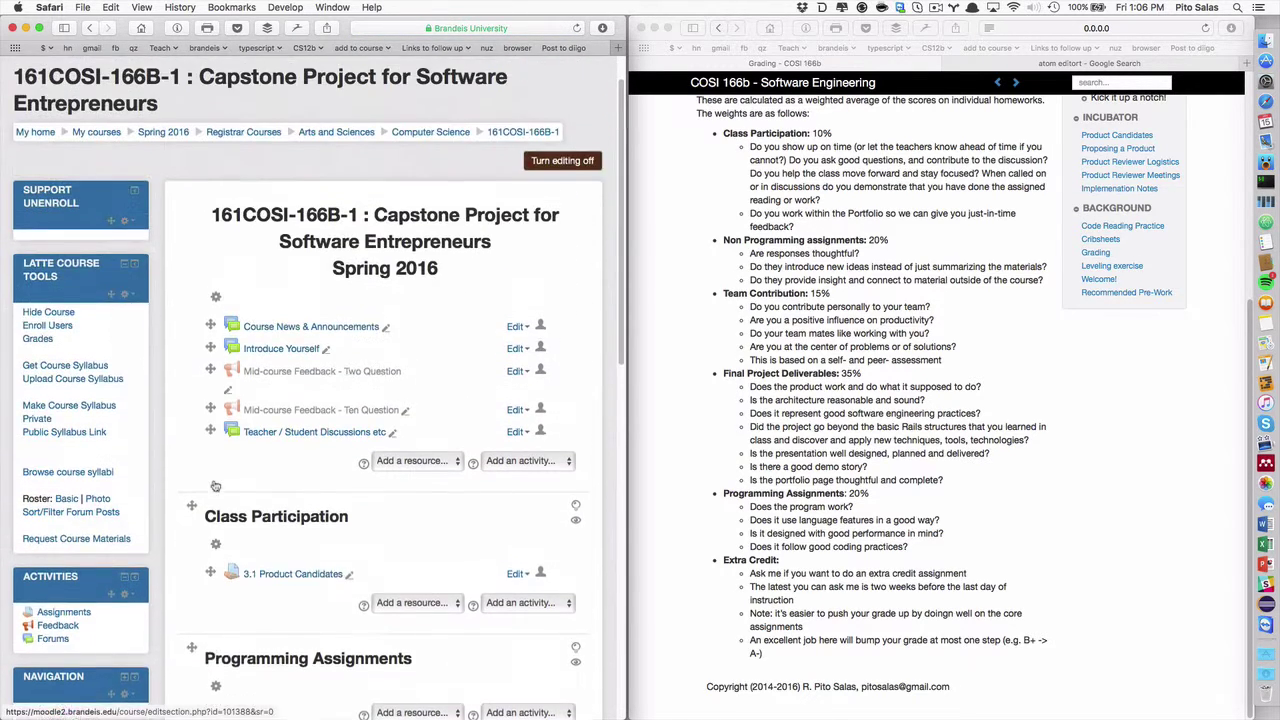
scroll(204, 494, "down", 2)
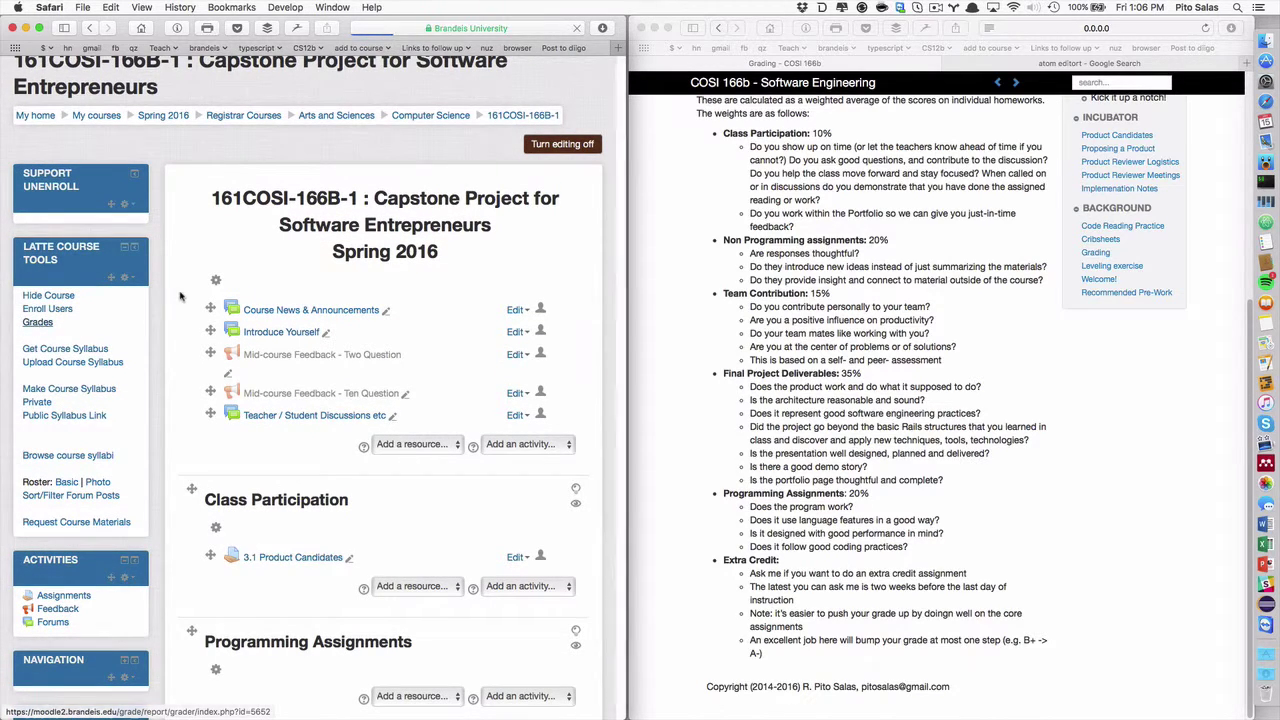
- In the gradebook's Categories and items setup, give 3.1 Product Candidates a weight of 10
left_click(37, 323)
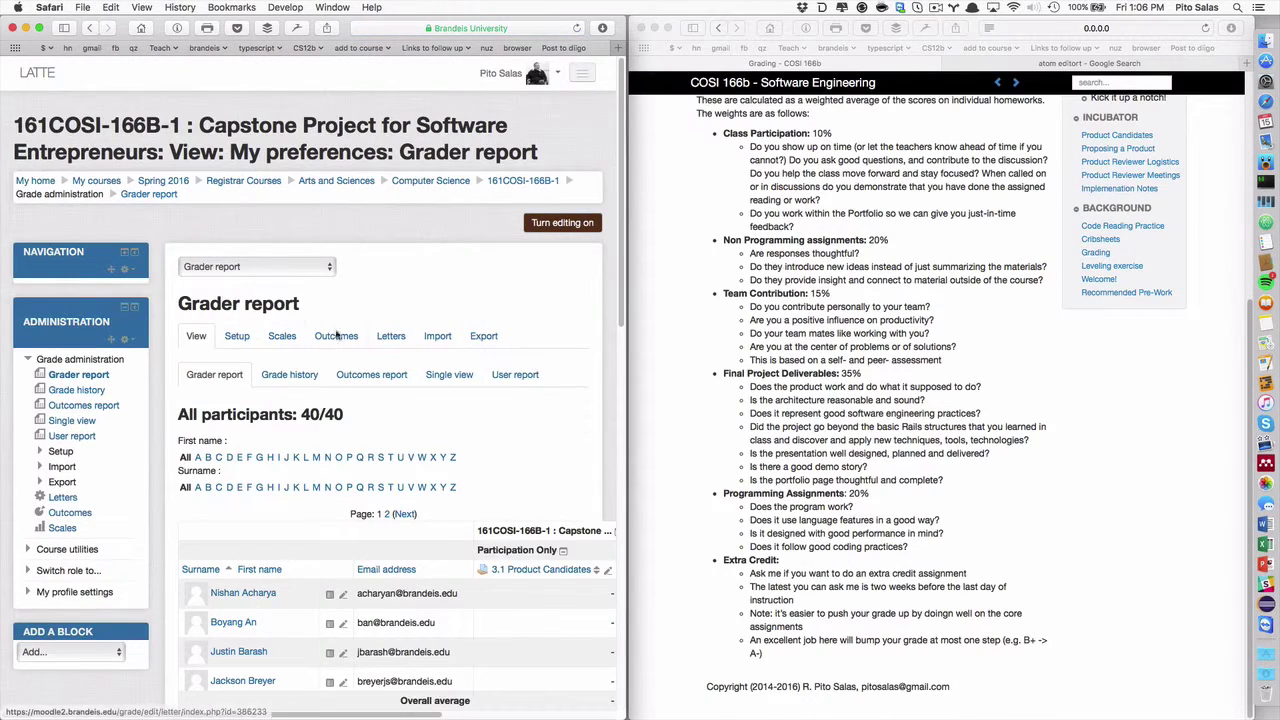
left_click(240, 338)
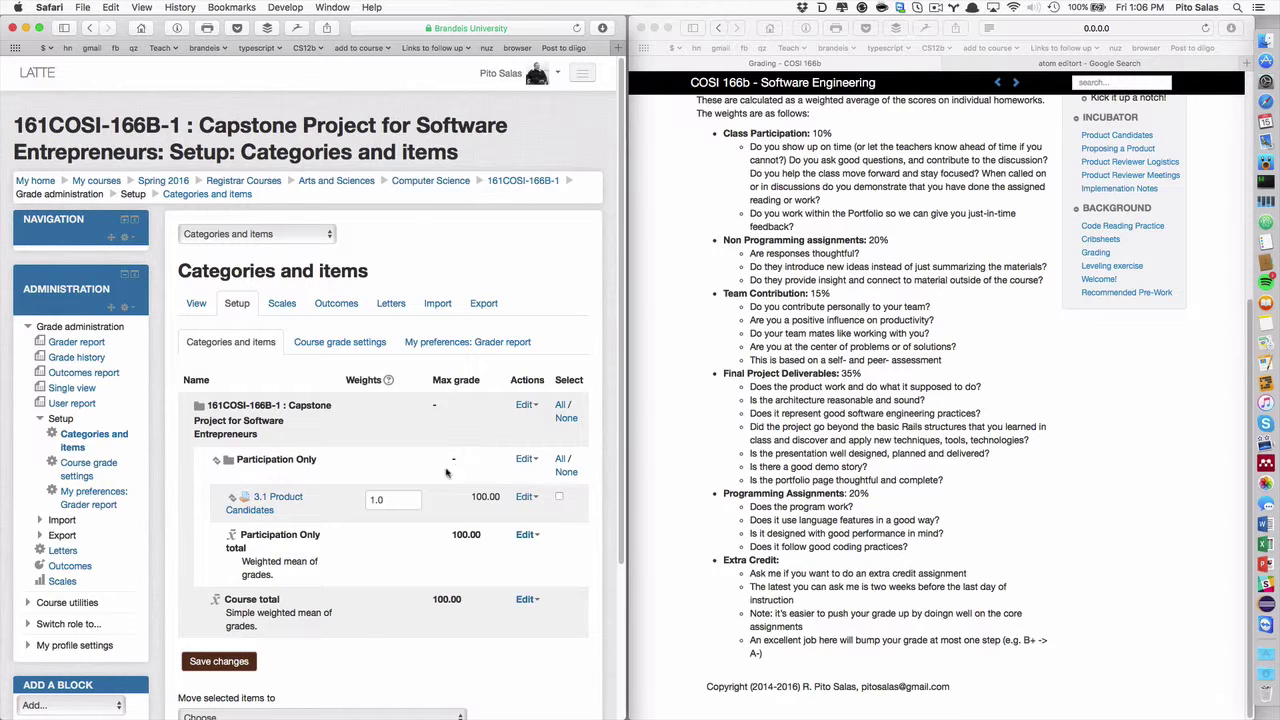
left_click(401, 500)
scroll(360, 555, "down", 5)
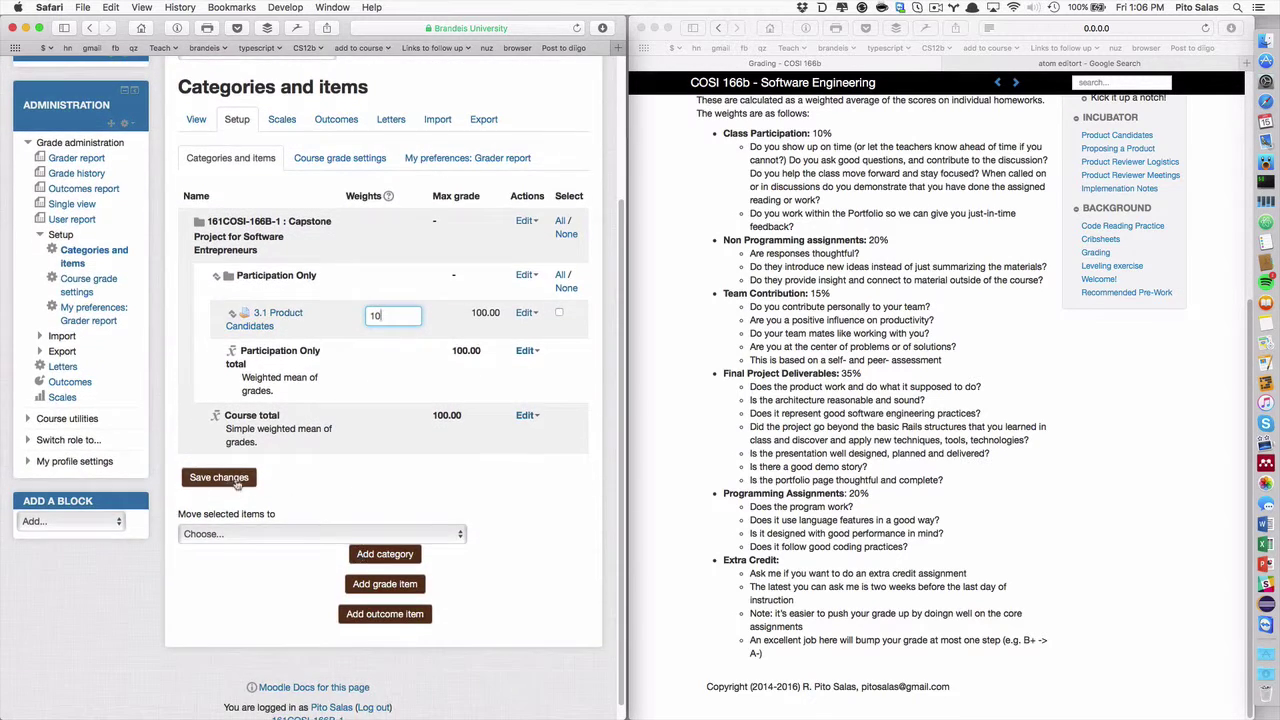
left_click(240, 480)
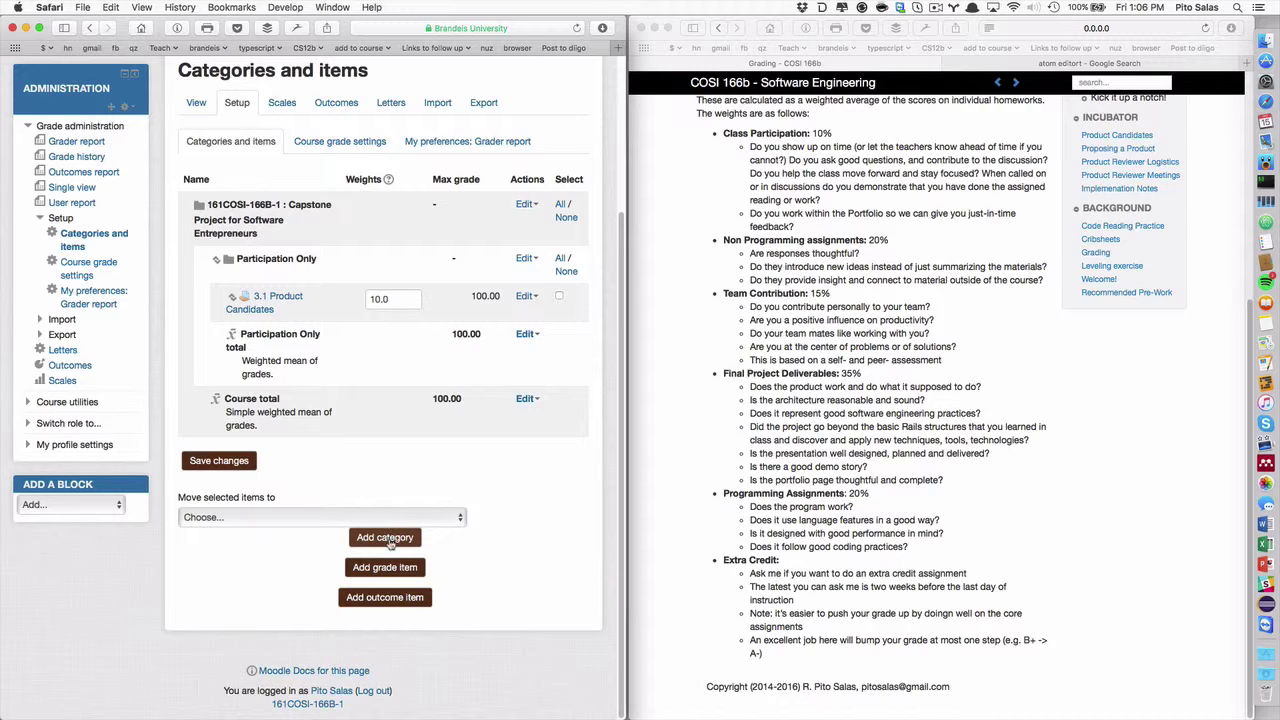
- Create a 'Programming Assignments' grade category using Weighted mean of grades aggregation
left_click(388, 539)
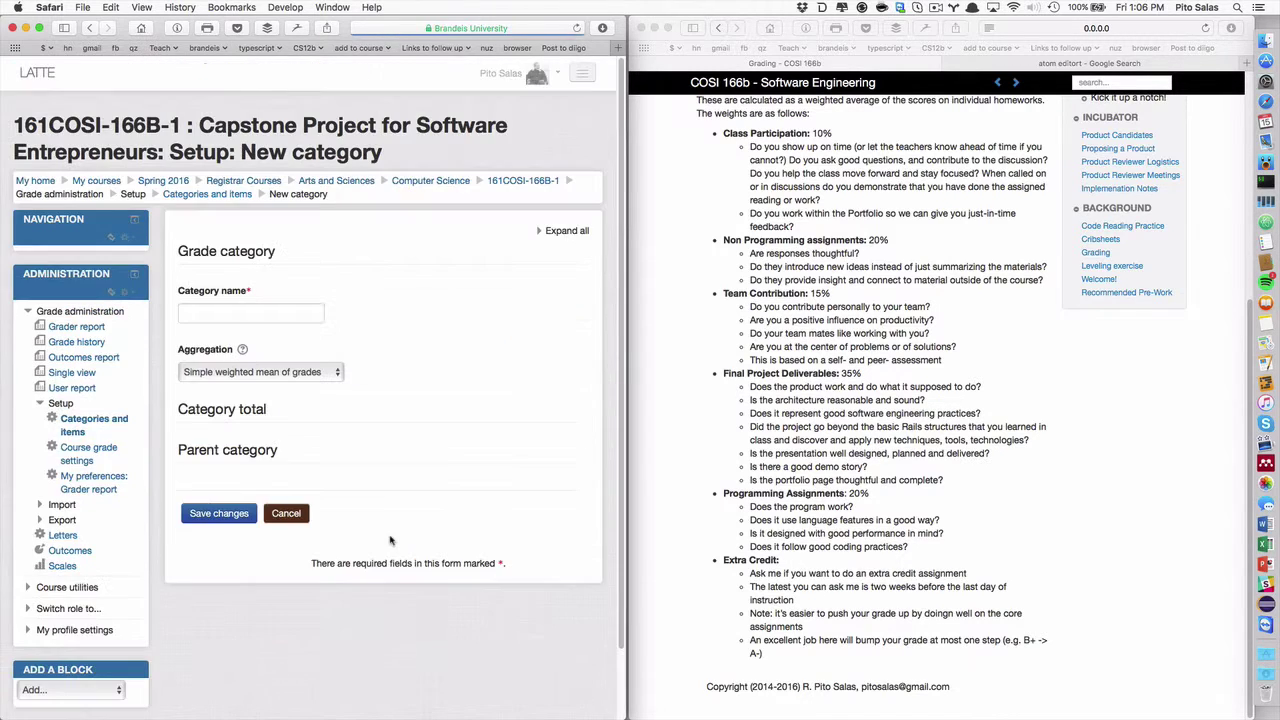
left_click(264, 307)
type("Programming As")
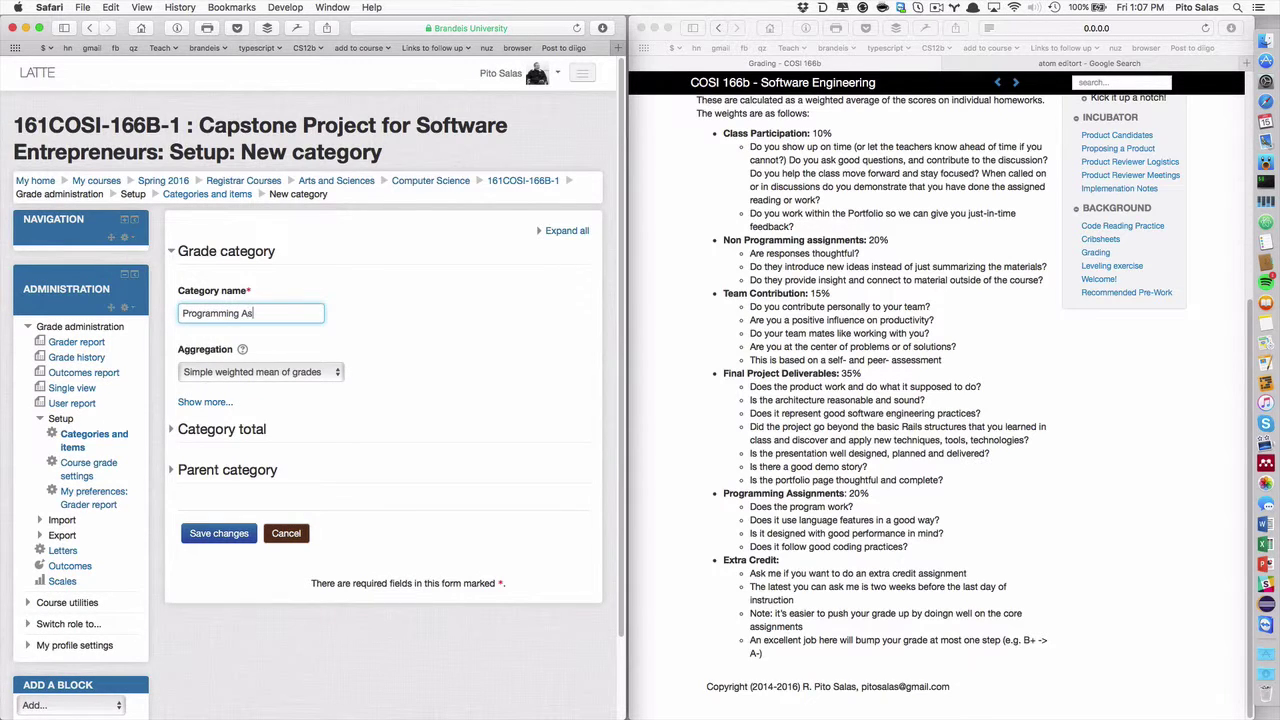
type("signments")
left_click(245, 372)
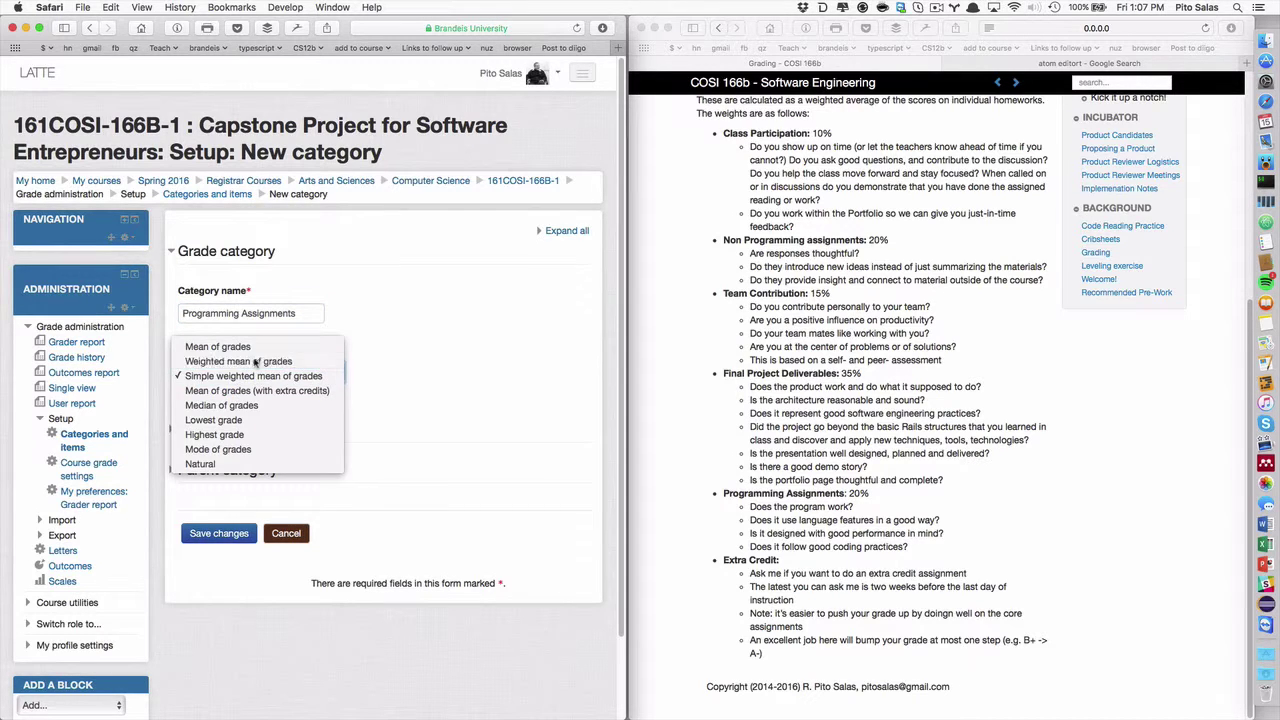
left_click(255, 362)
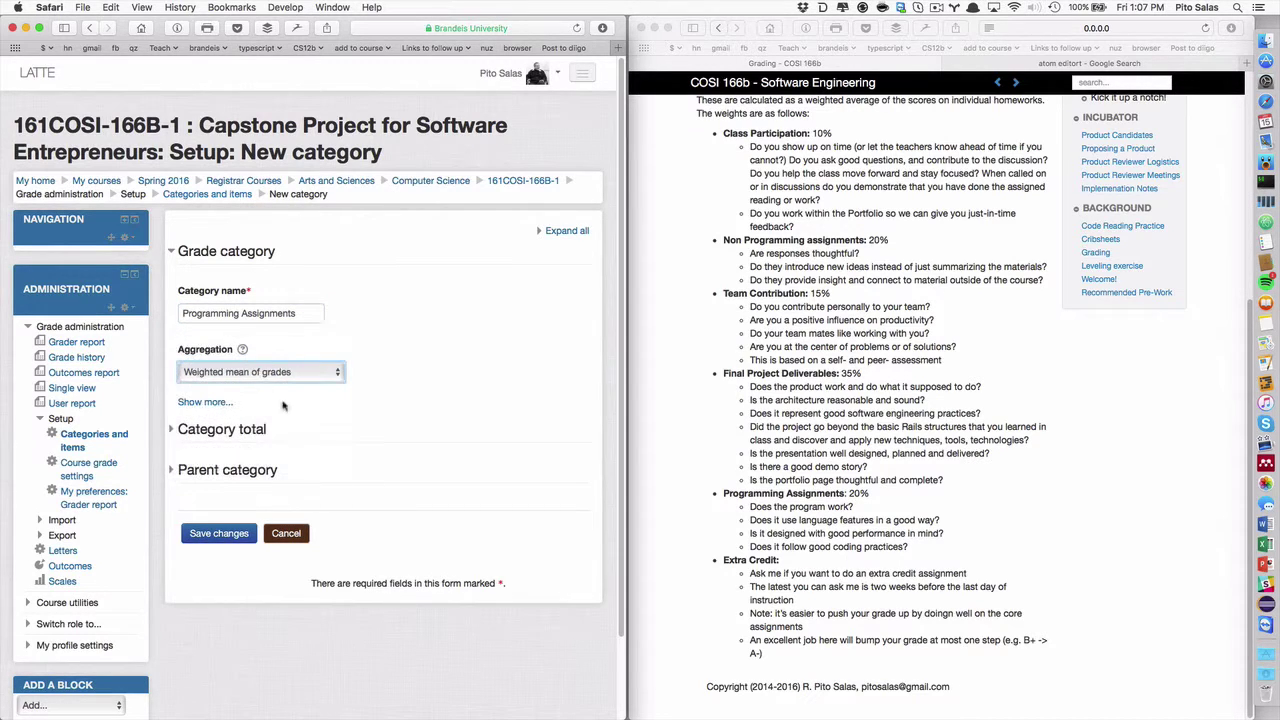
left_click(228, 538)
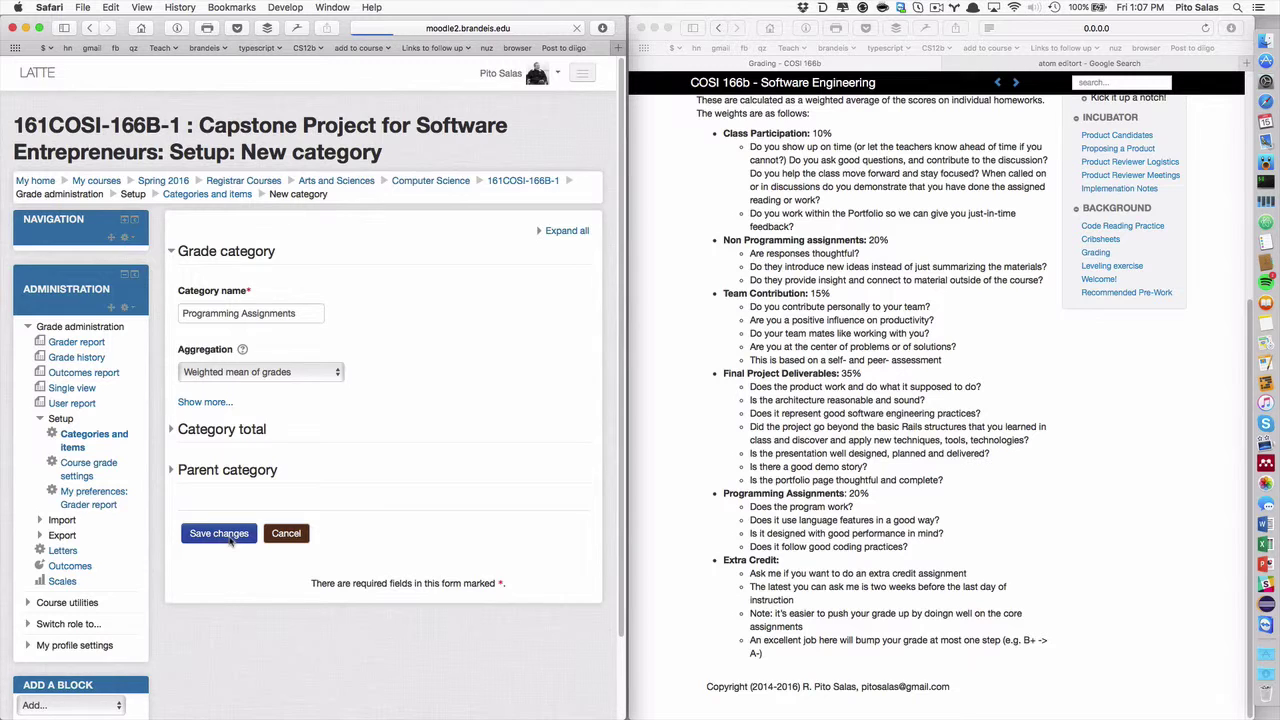
scroll(336, 540, "down", 2)
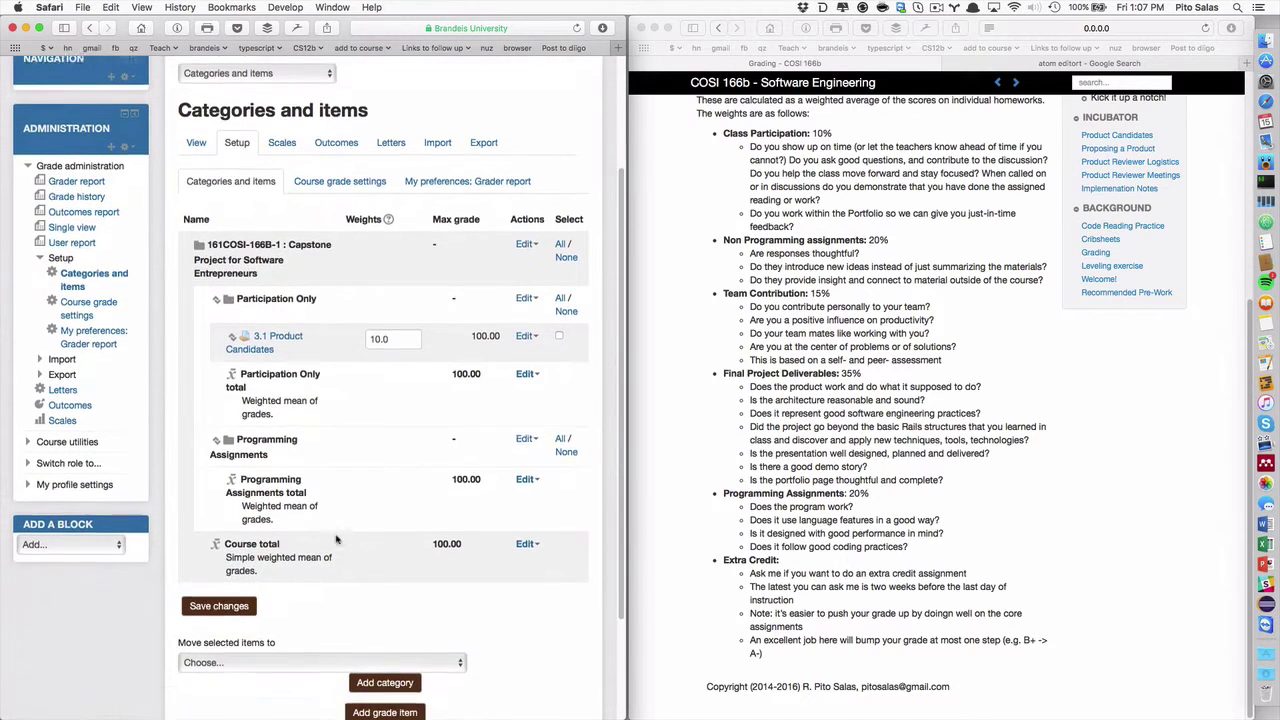
scroll(336, 540, "down", 2)
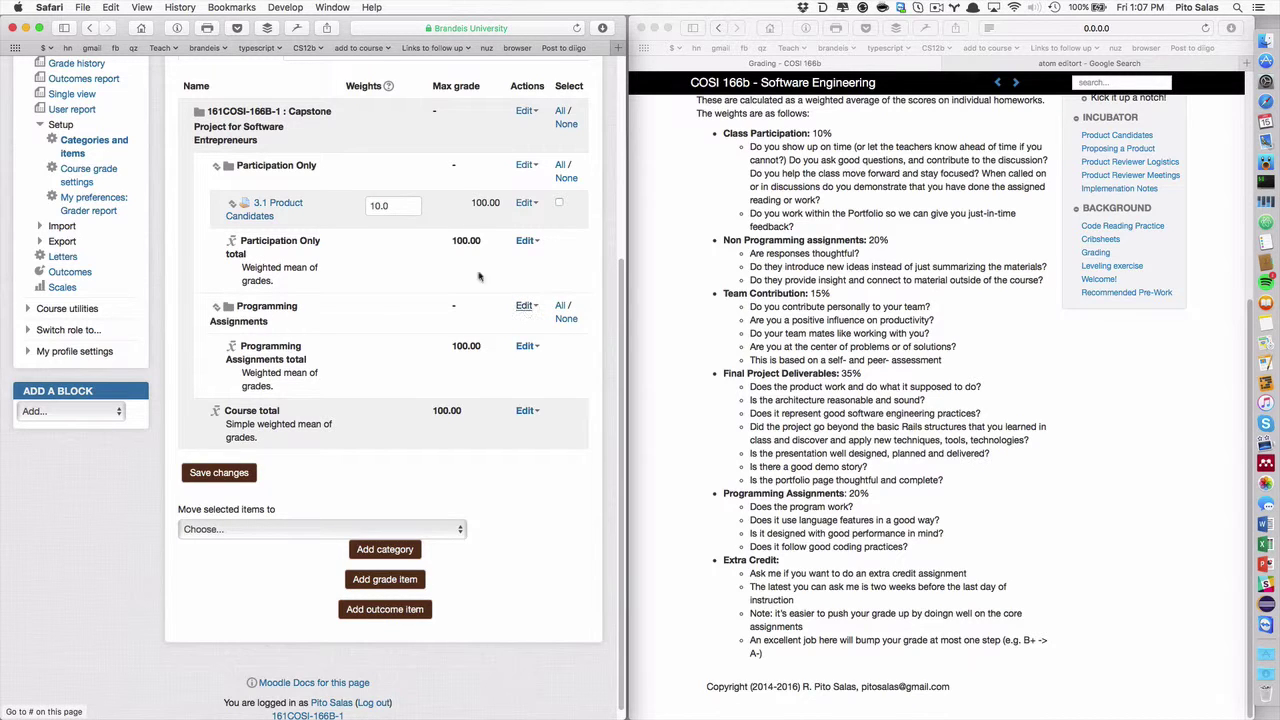
- Change the Programming Assignments category's aggregation to Simple weighted mean of grades and save
left_click(524, 307)
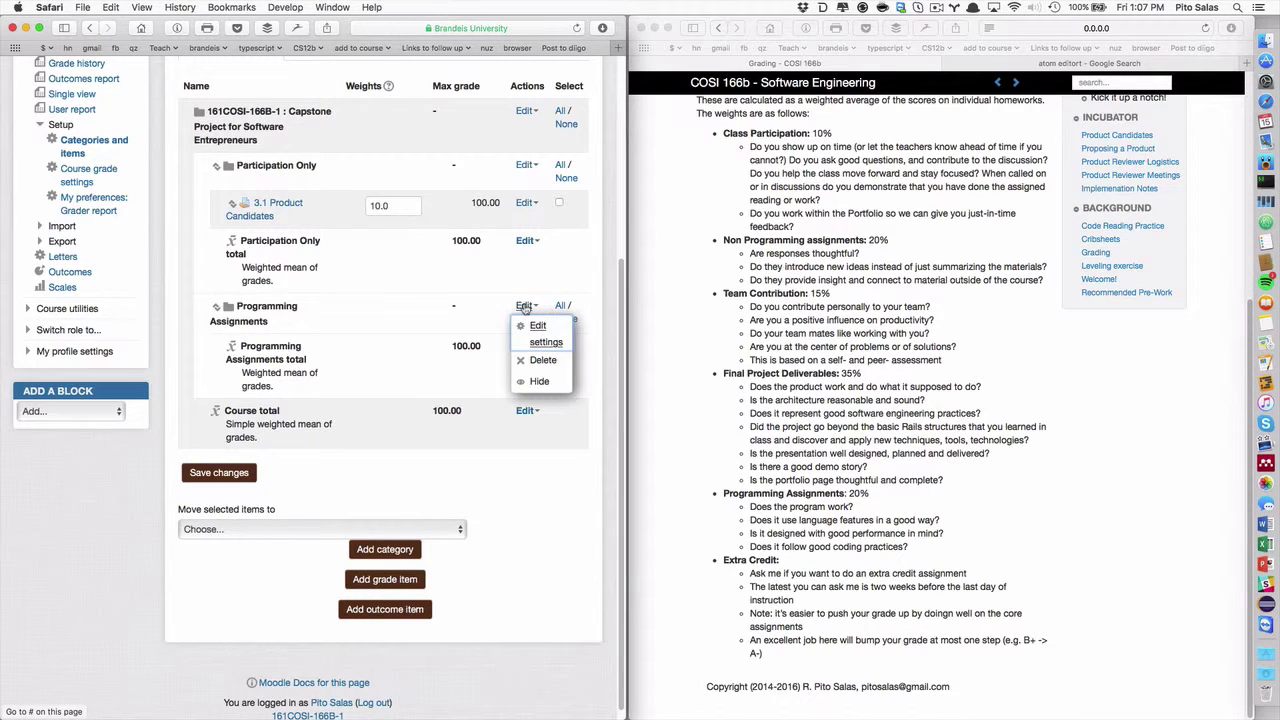
left_click(537, 332)
left_click(292, 376)
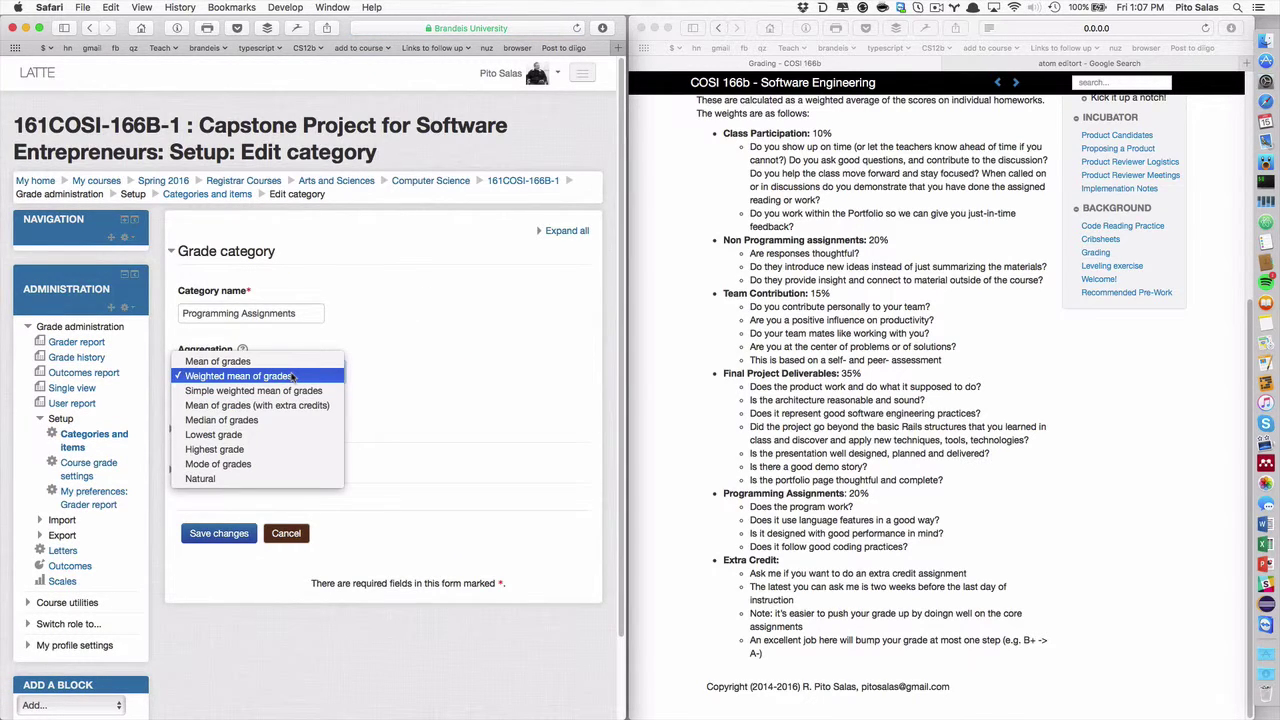
left_click(286, 377)
left_click(272, 376)
left_click(247, 391)
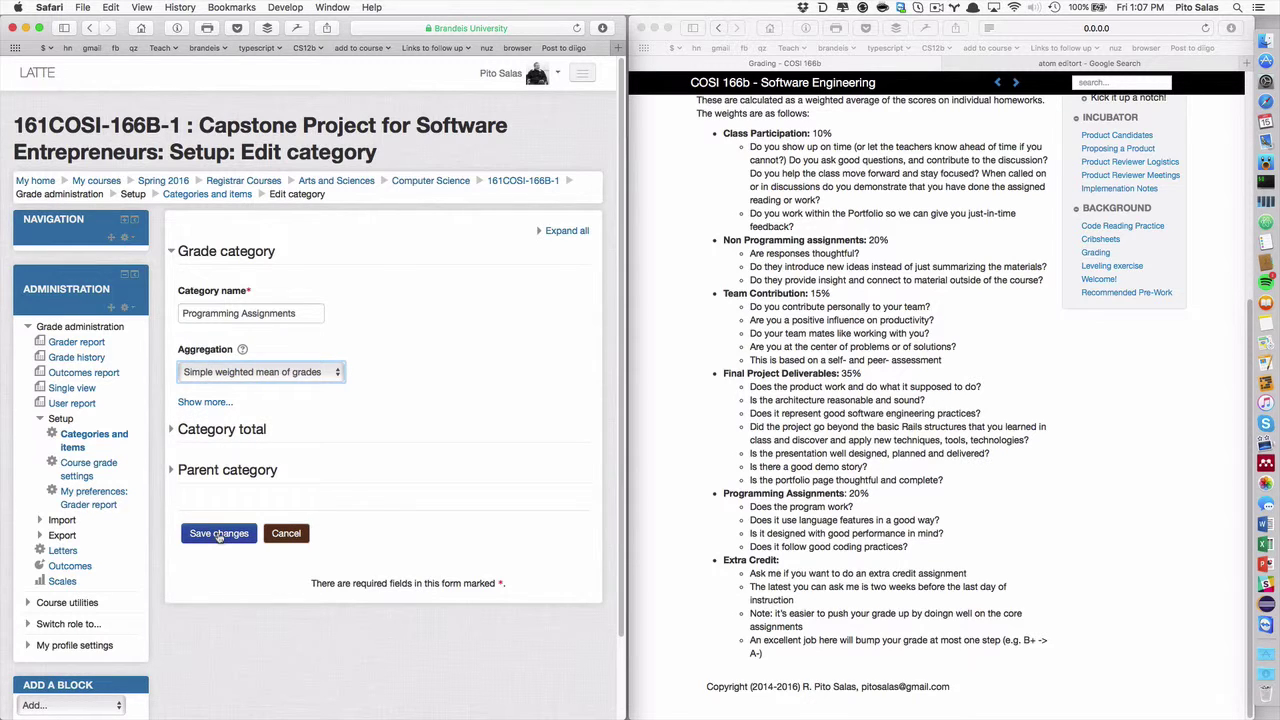
left_click(219, 535)
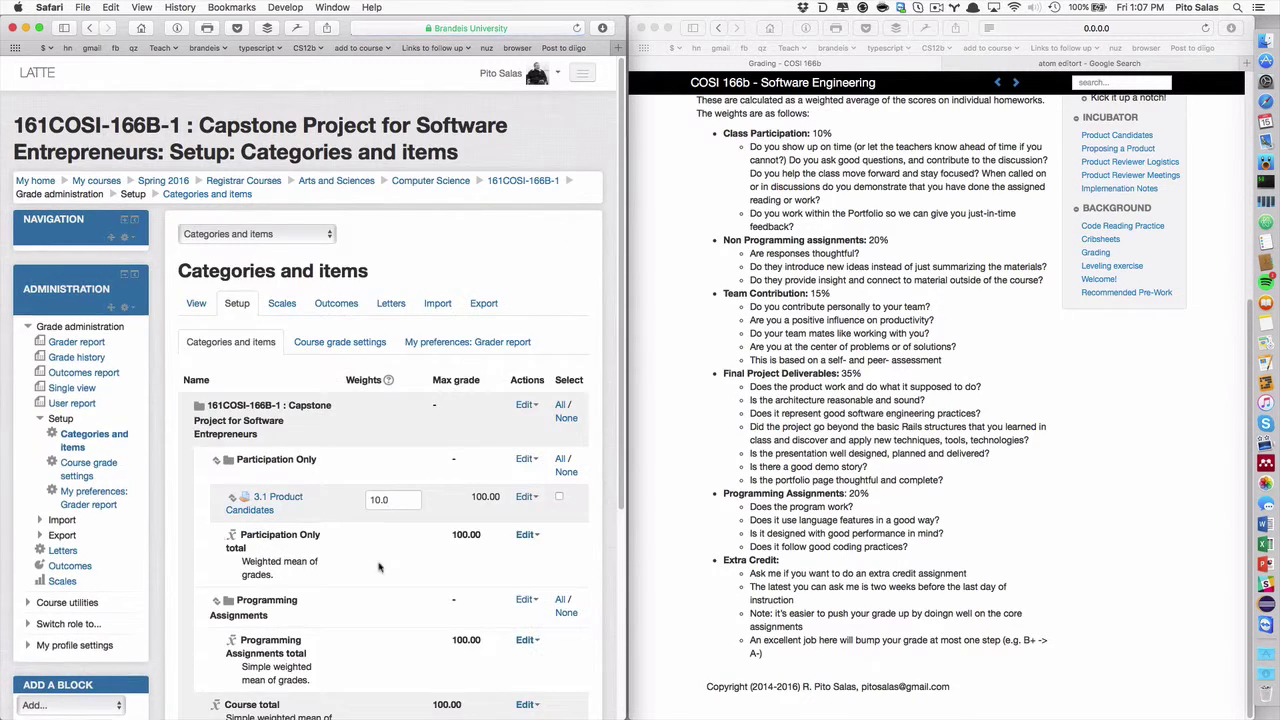
scroll(380, 540, "down", 3)
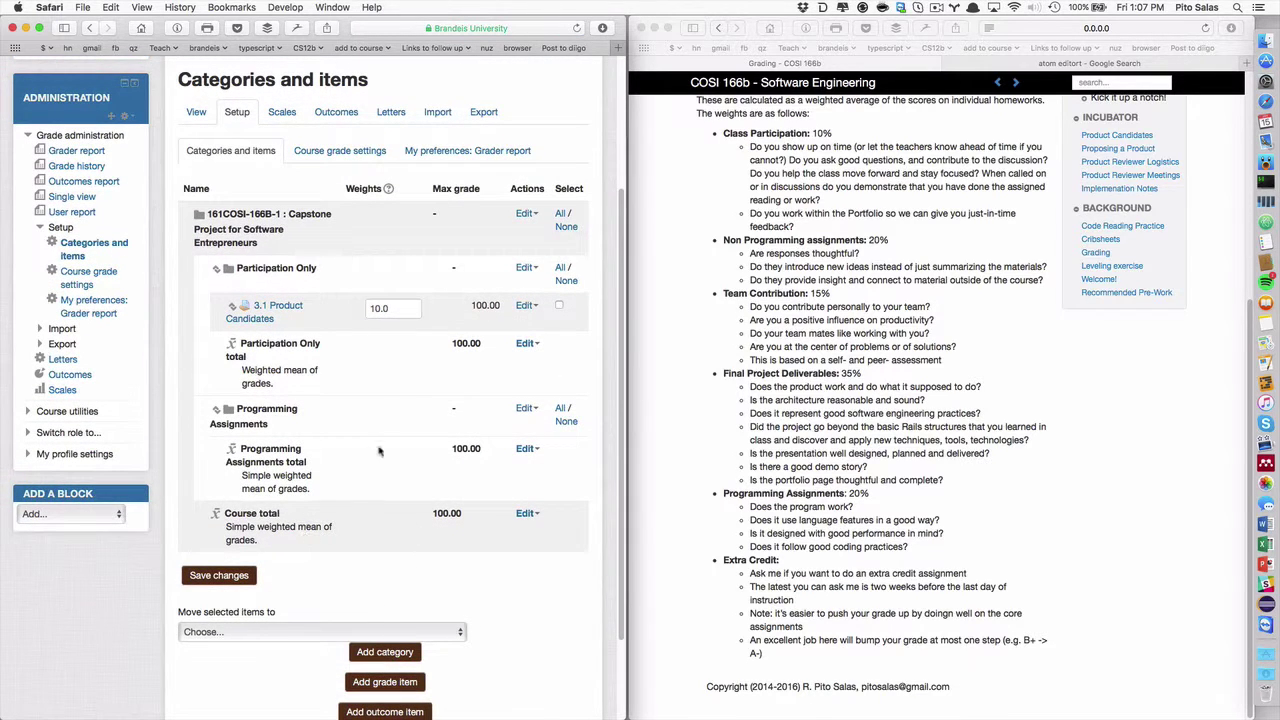
left_click(525, 306)
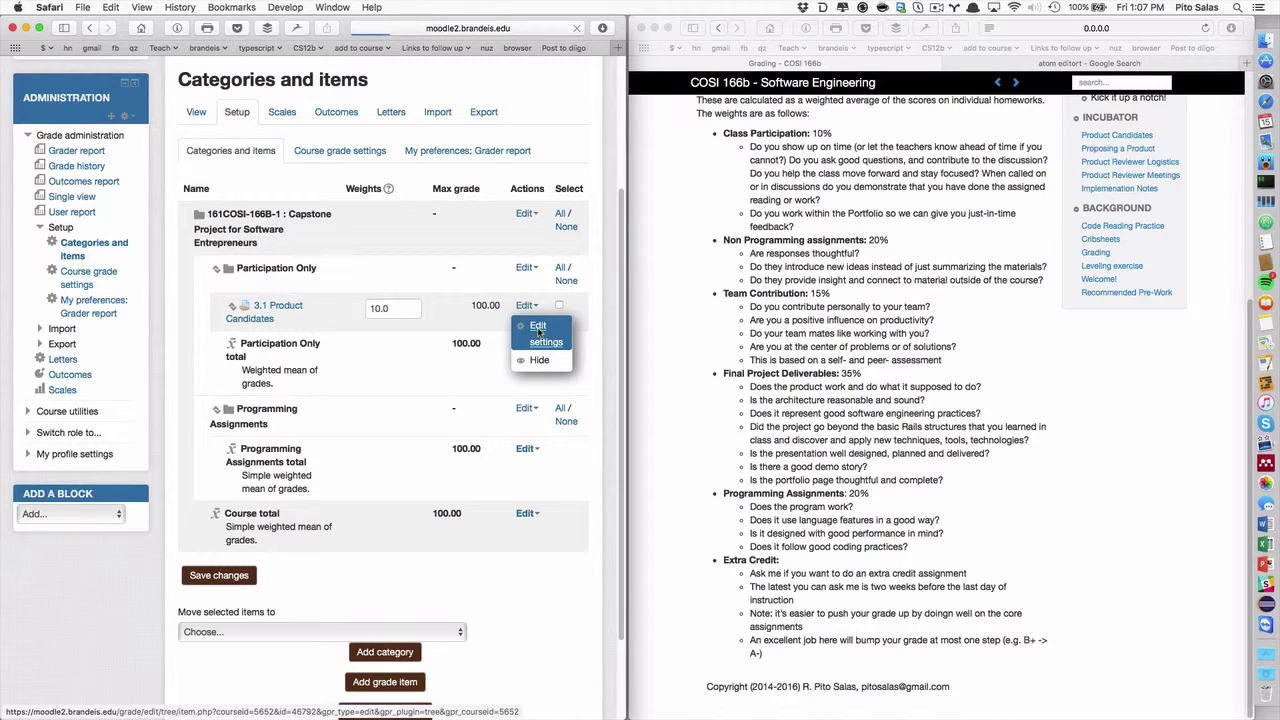
left_click(538, 333)
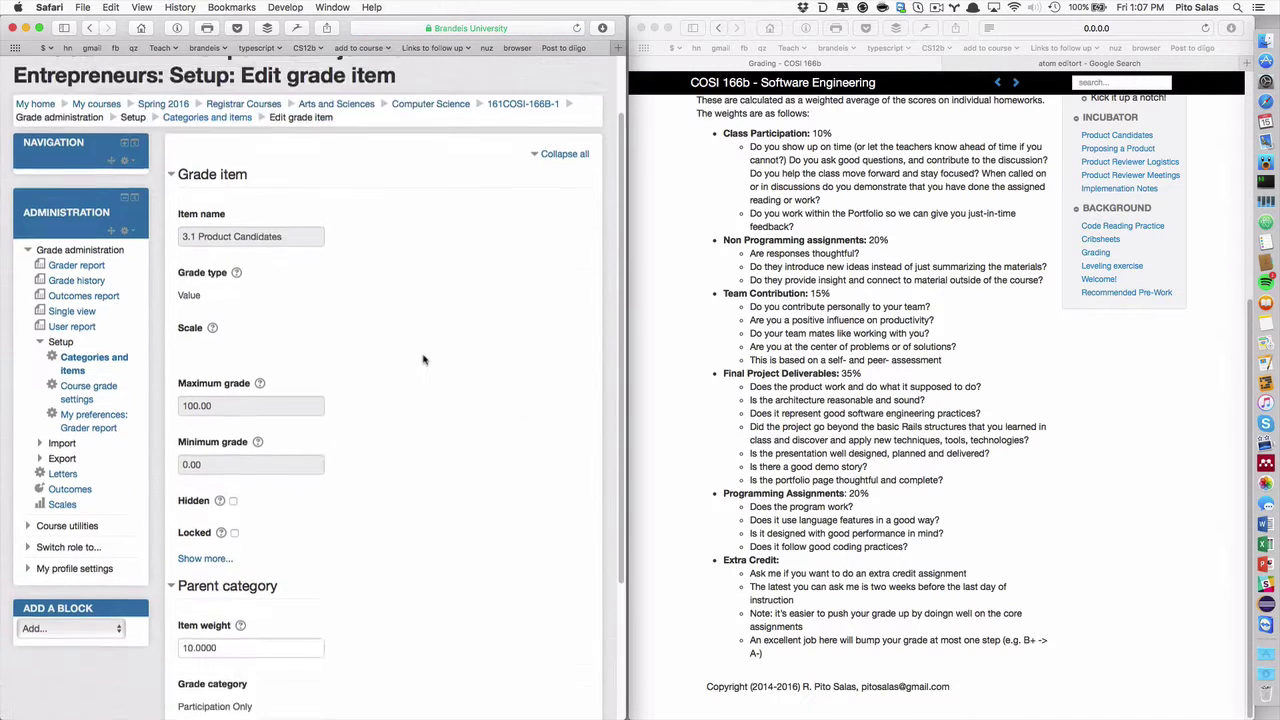
scroll(423, 360, "down", 3)
scroll(423, 360, "down", 2)
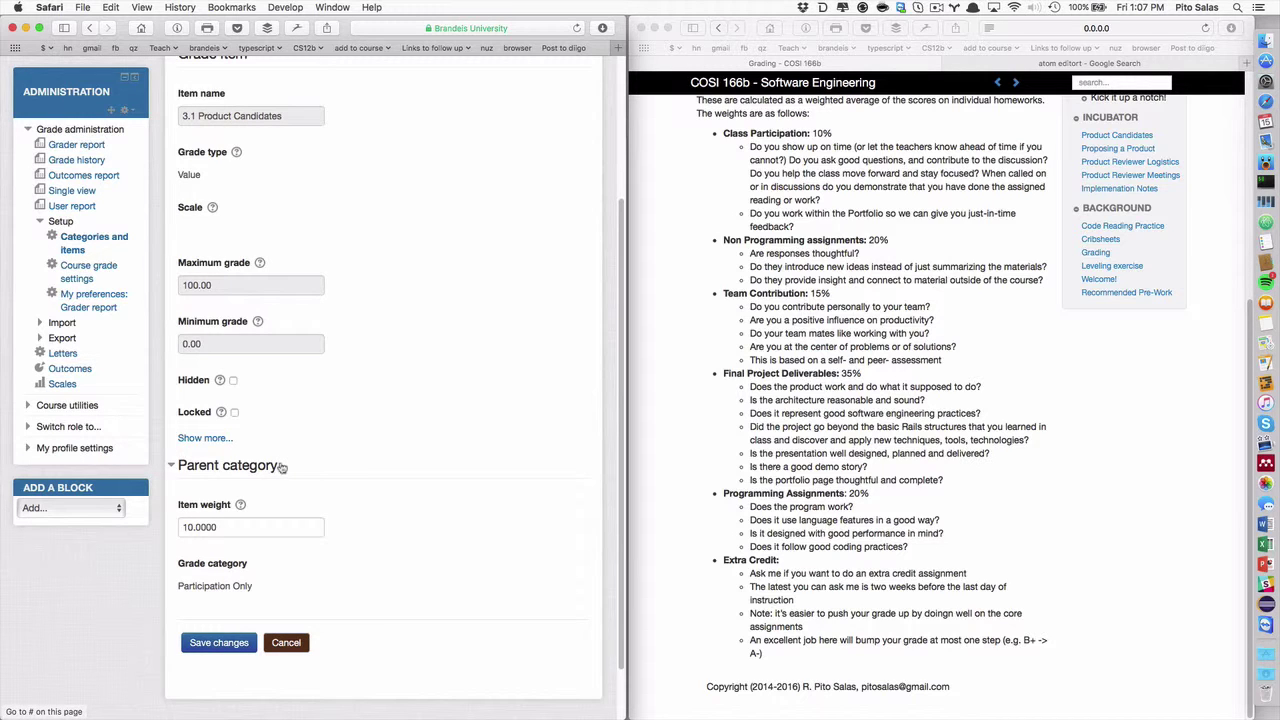
scroll(279, 473, "up", 5)
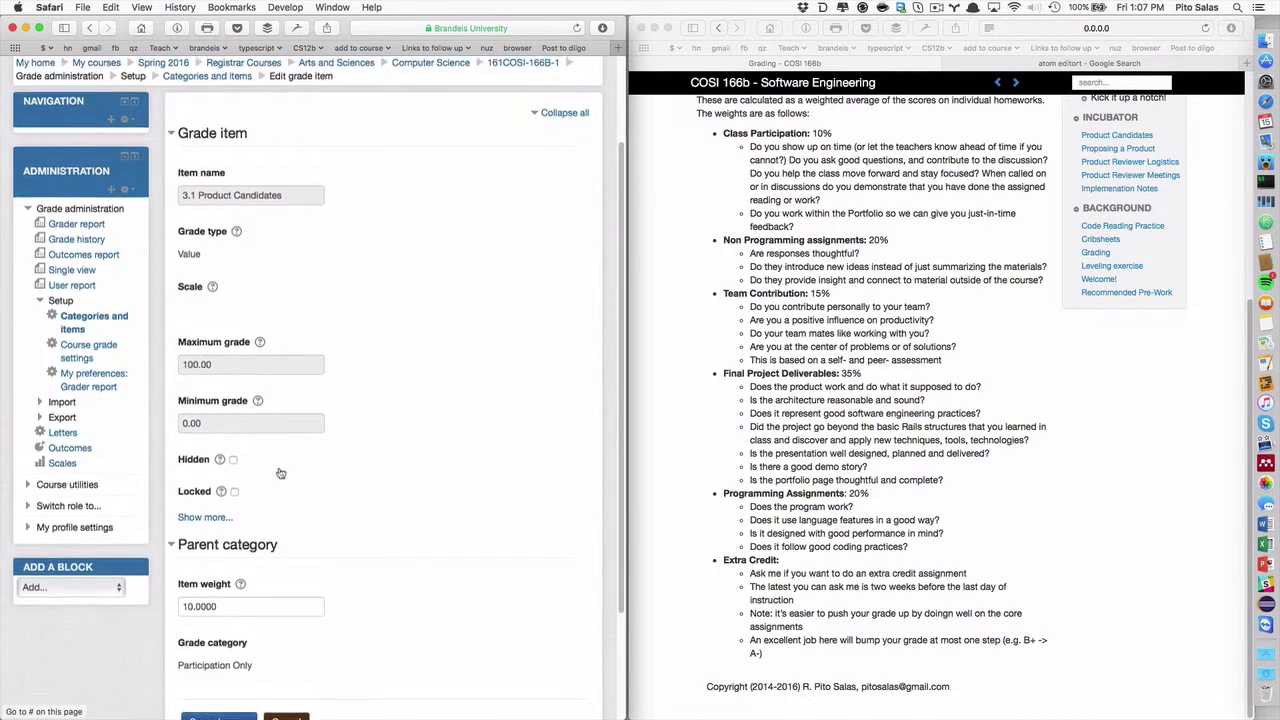
scroll(279, 473, "down", 1)
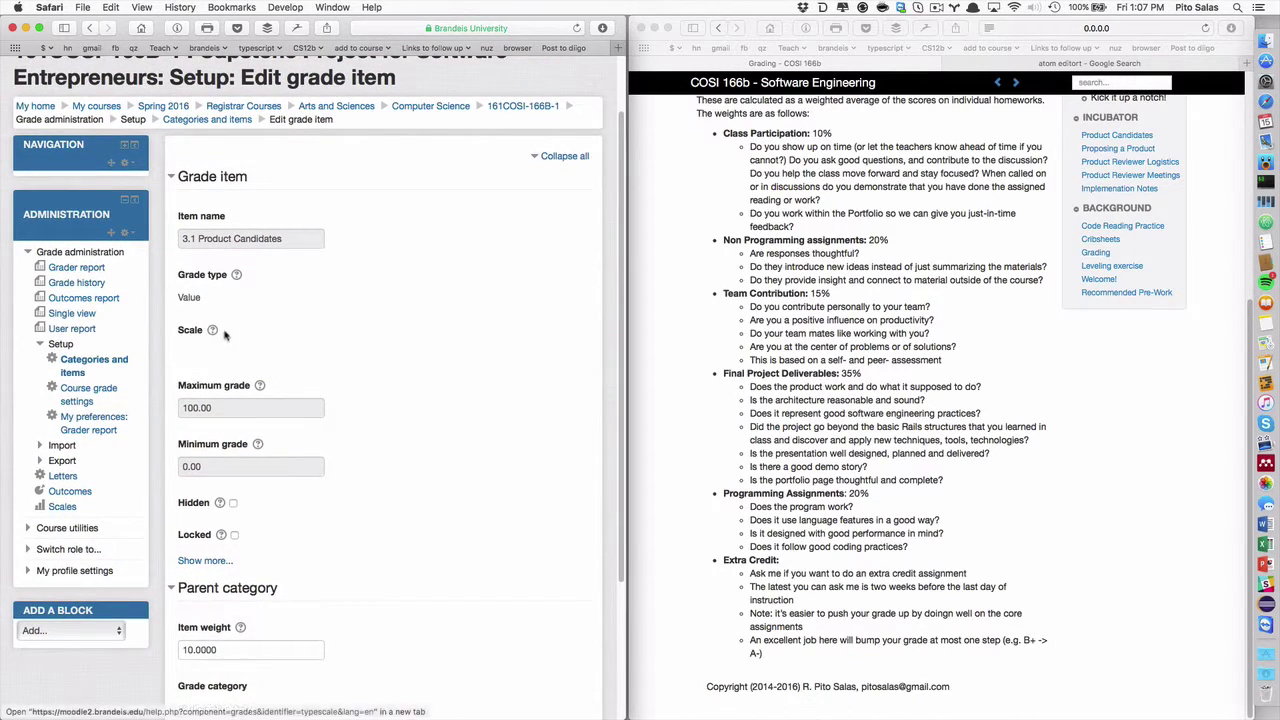
scroll(274, 322, "up", 3)
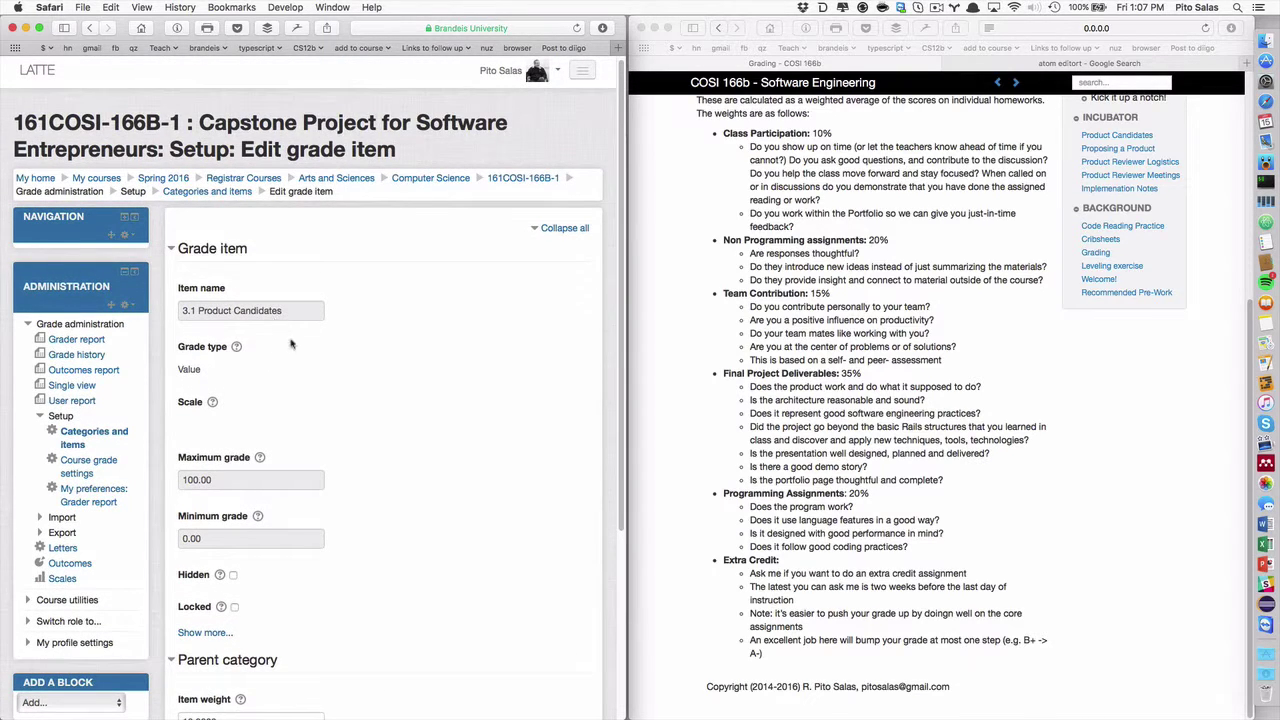
scroll(300, 360, "down", 4)
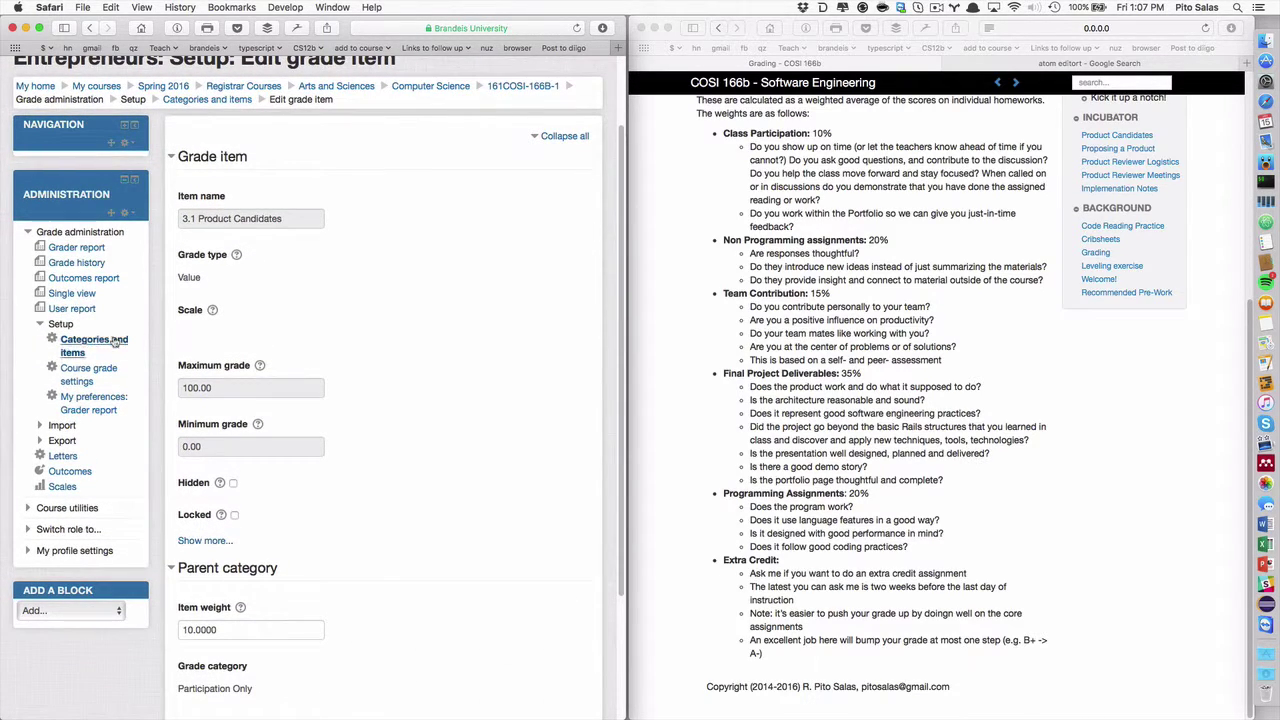
left_click(86, 342)
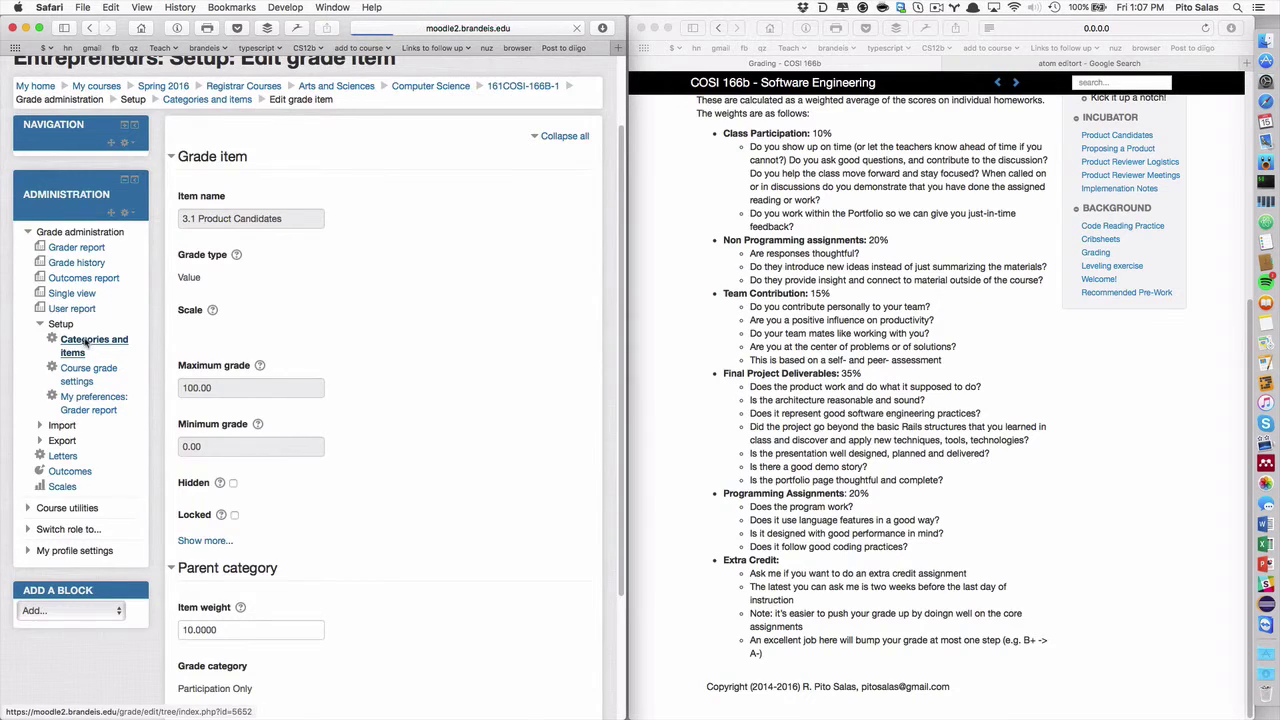
- Set the Participation Only category's aggregation to Simple weighted mean of grades and save
scroll(350, 482, "down", 5)
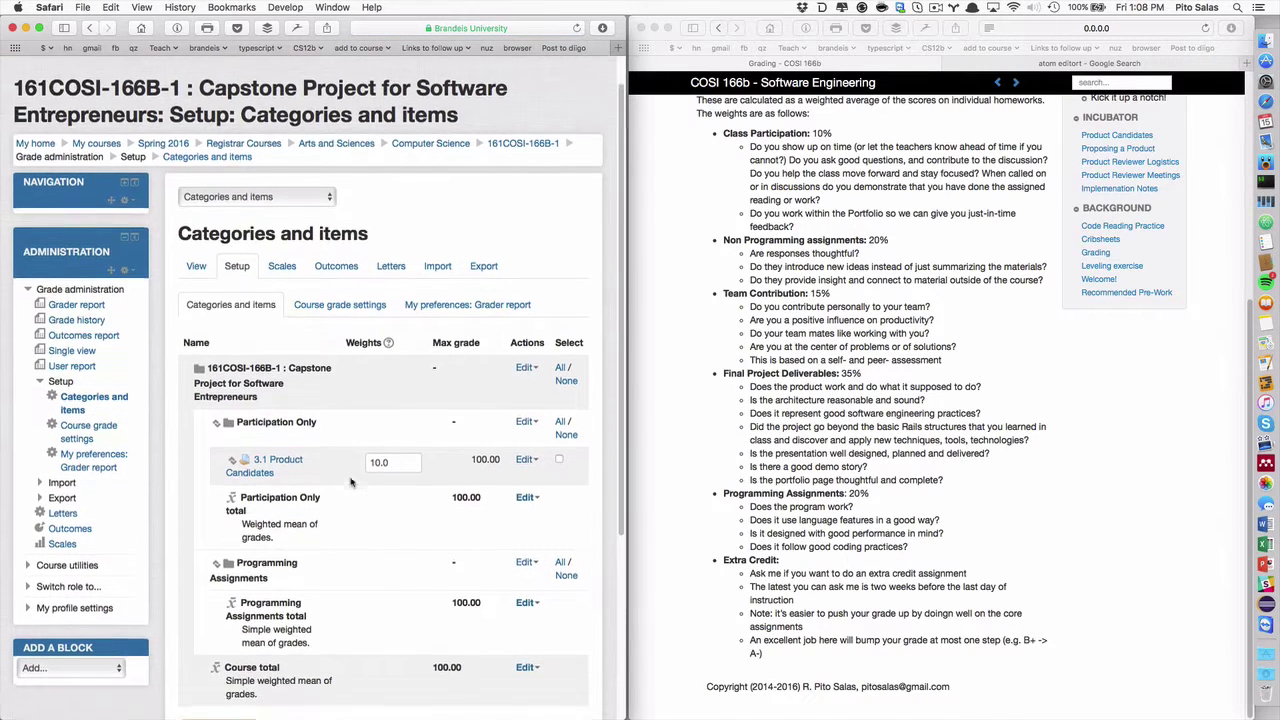
scroll(350, 482, "down", 1)
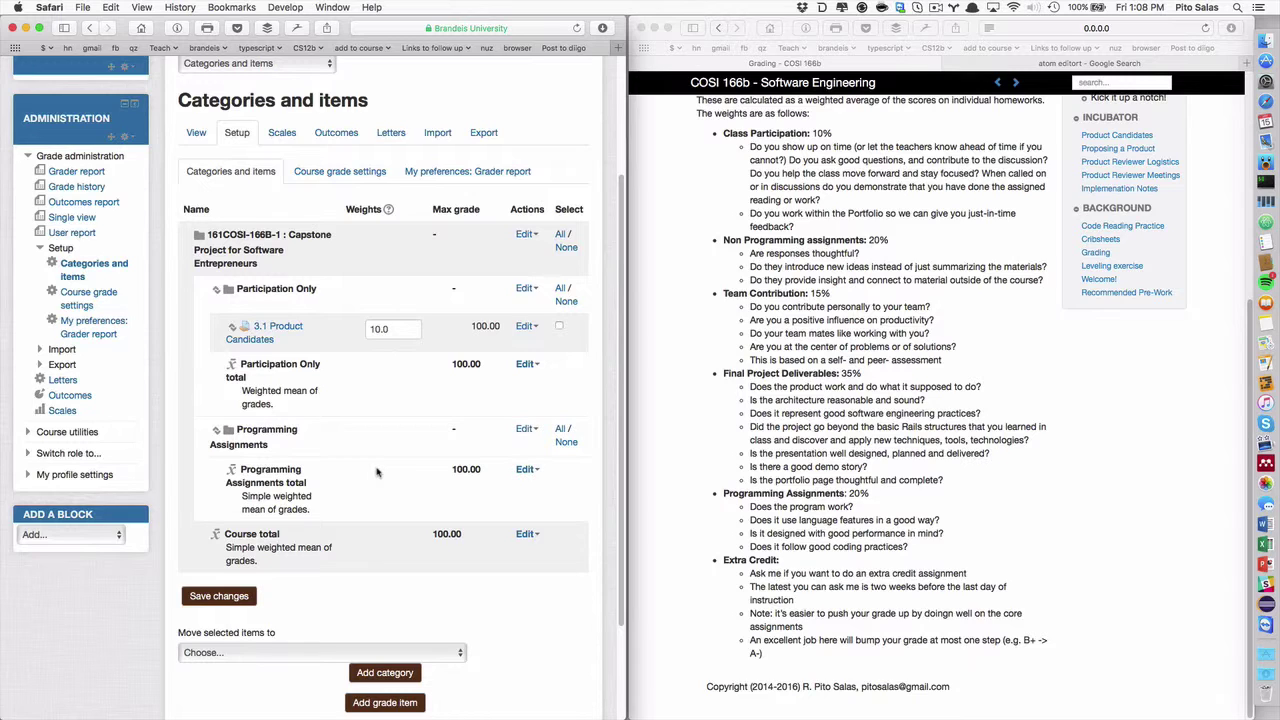
left_click(523, 328)
left_click(523, 328)
left_click(525, 288)
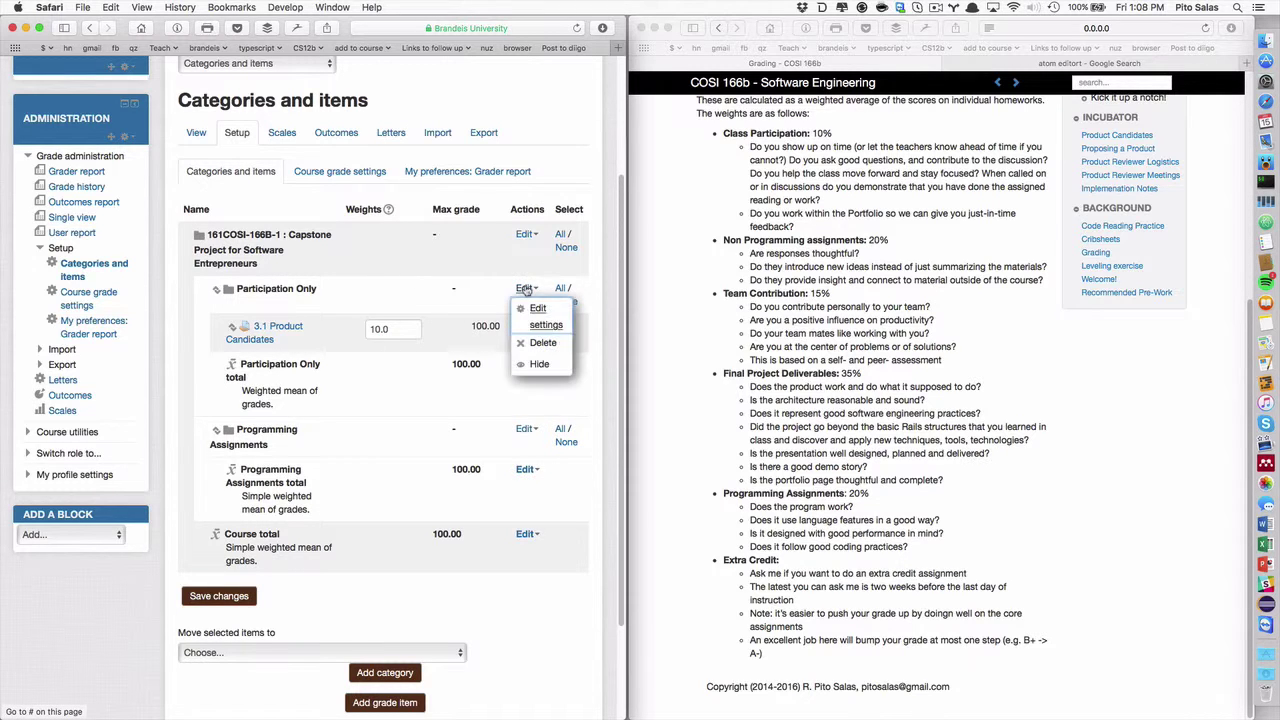
left_click(538, 312)
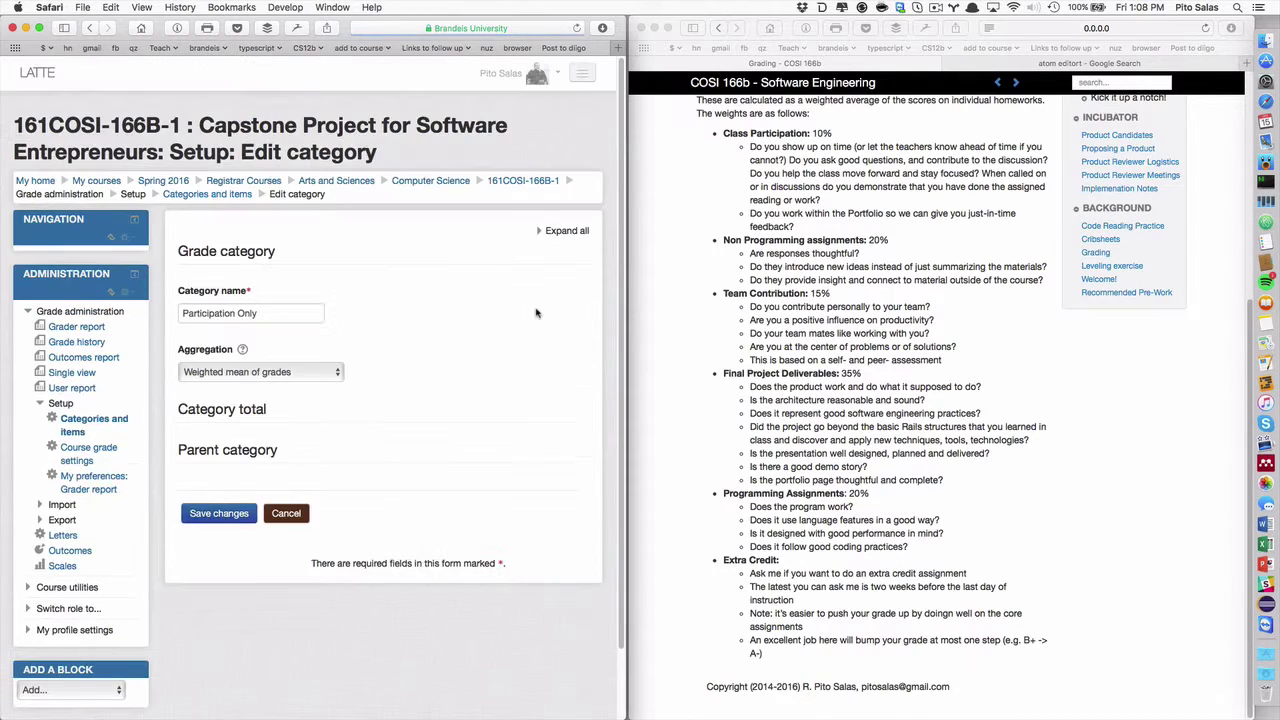
left_click(280, 372)
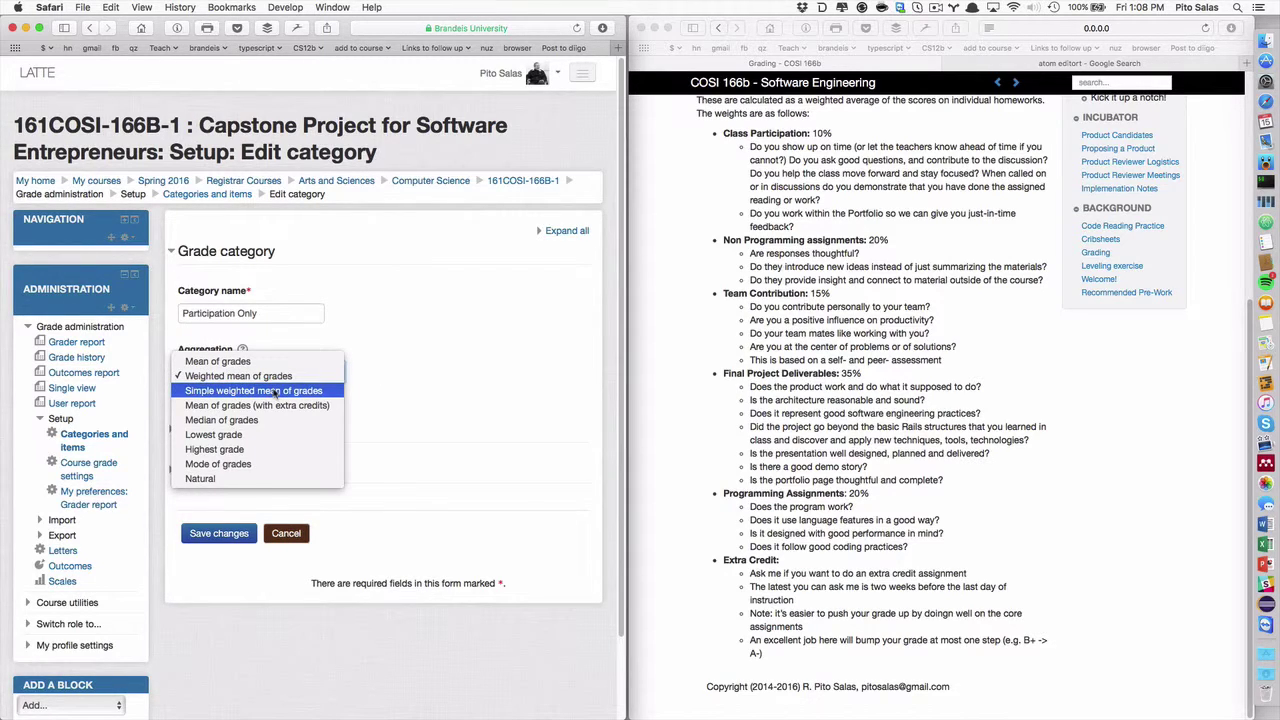
left_click(274, 391)
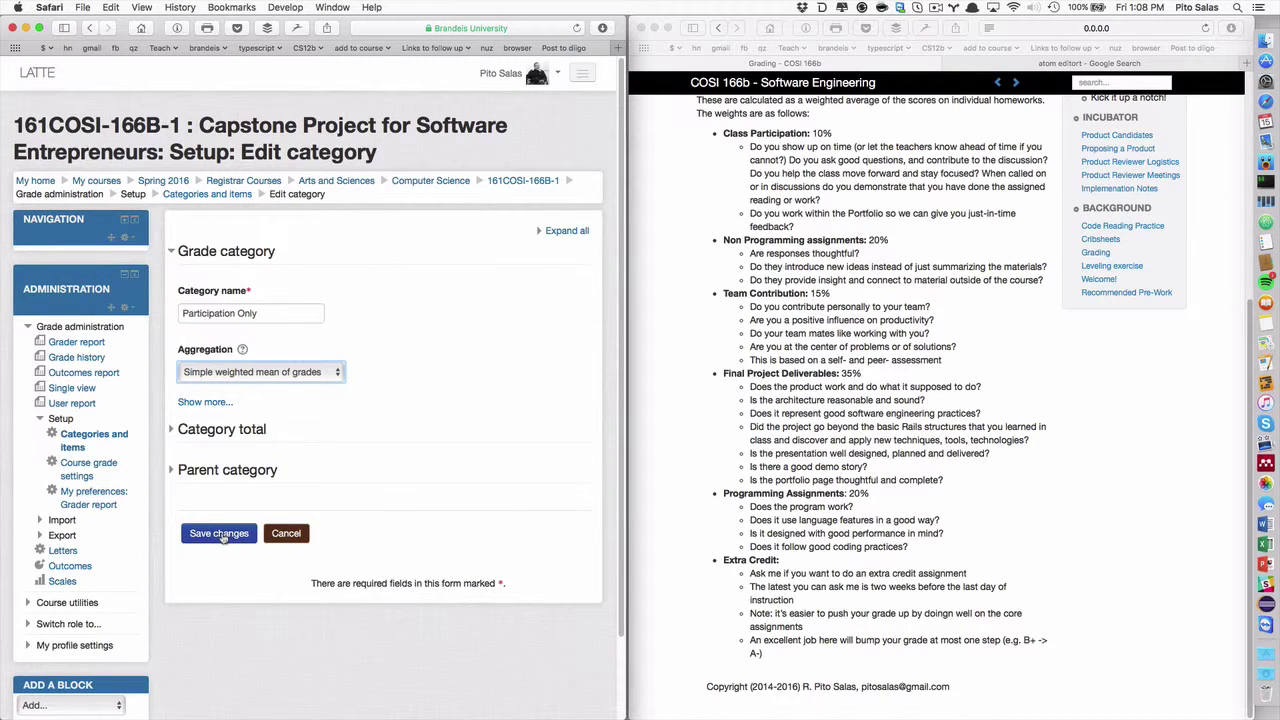
left_click(222, 536)
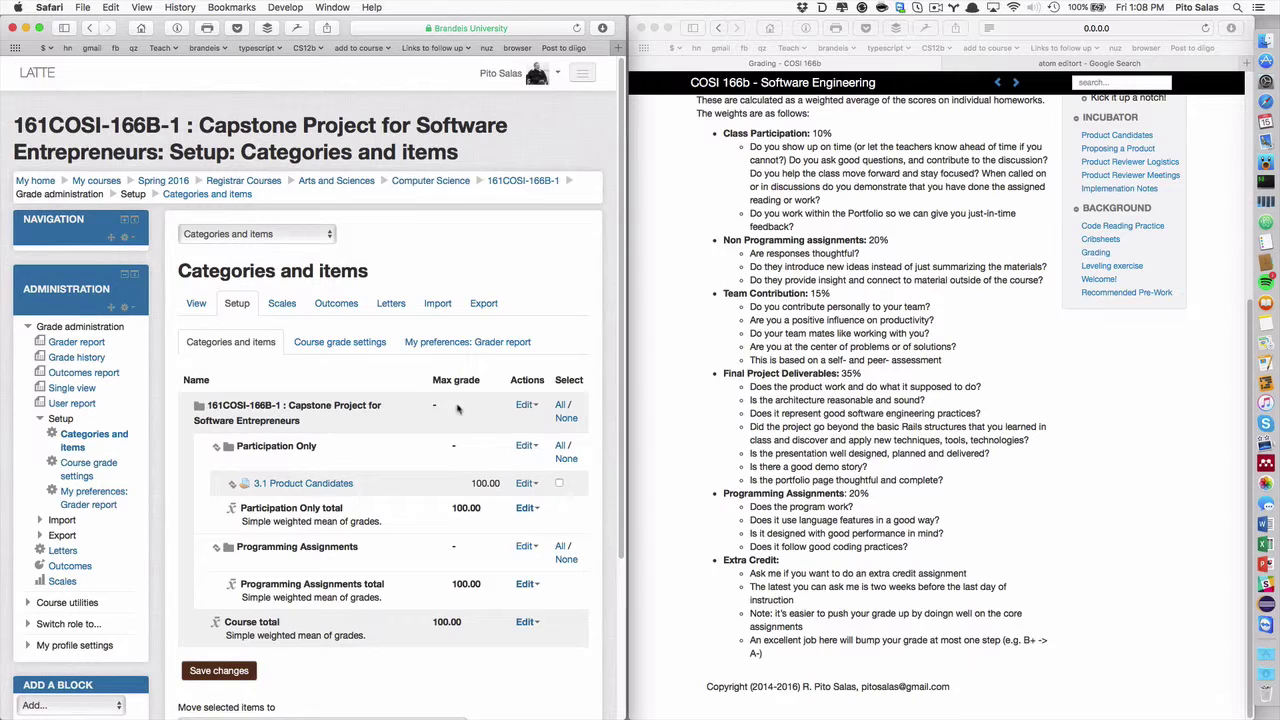
- Change the whole-course category's aggregation to Weighted mean of grades and save
left_click(525, 405)
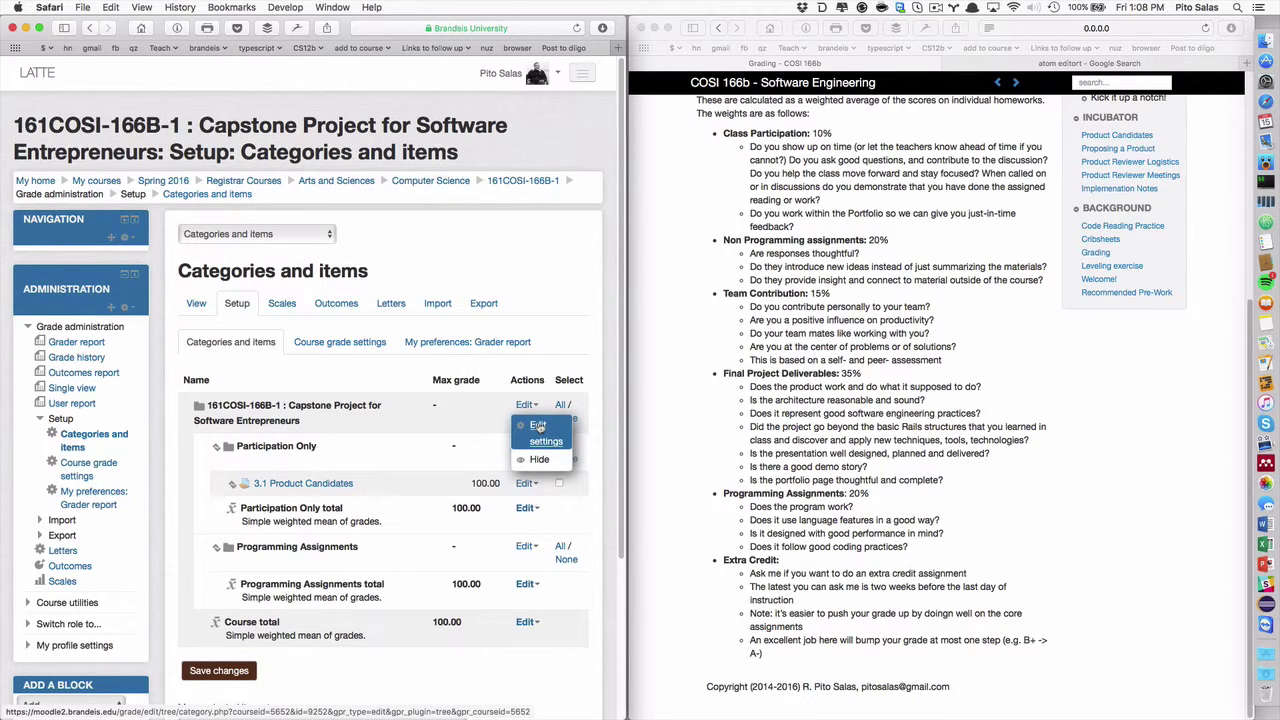
left_click(539, 427)
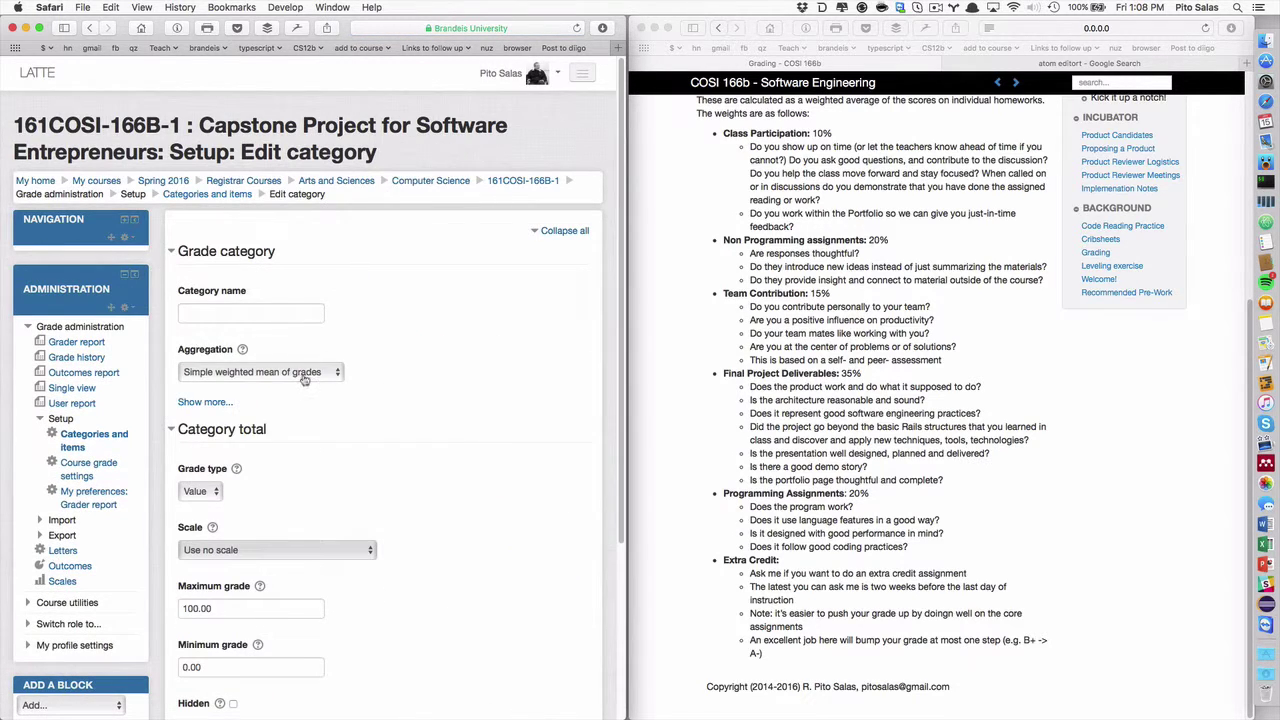
left_click(304, 378)
left_click(290, 360)
scroll(391, 425, "down", 3)
scroll(391, 425, "down", 2)
left_click(218, 614)
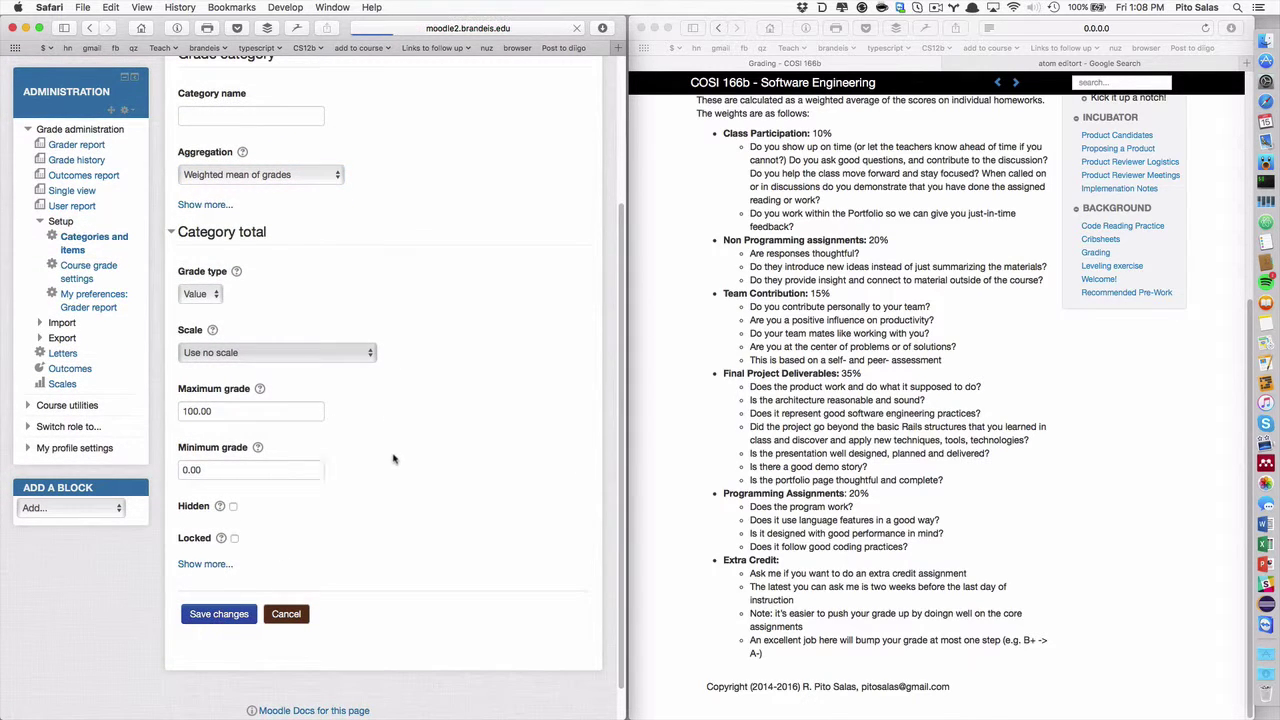
- Weight Participation Only 10 and Programming Assignments 20, then save the weights
scroll(400, 420, "down", 2)
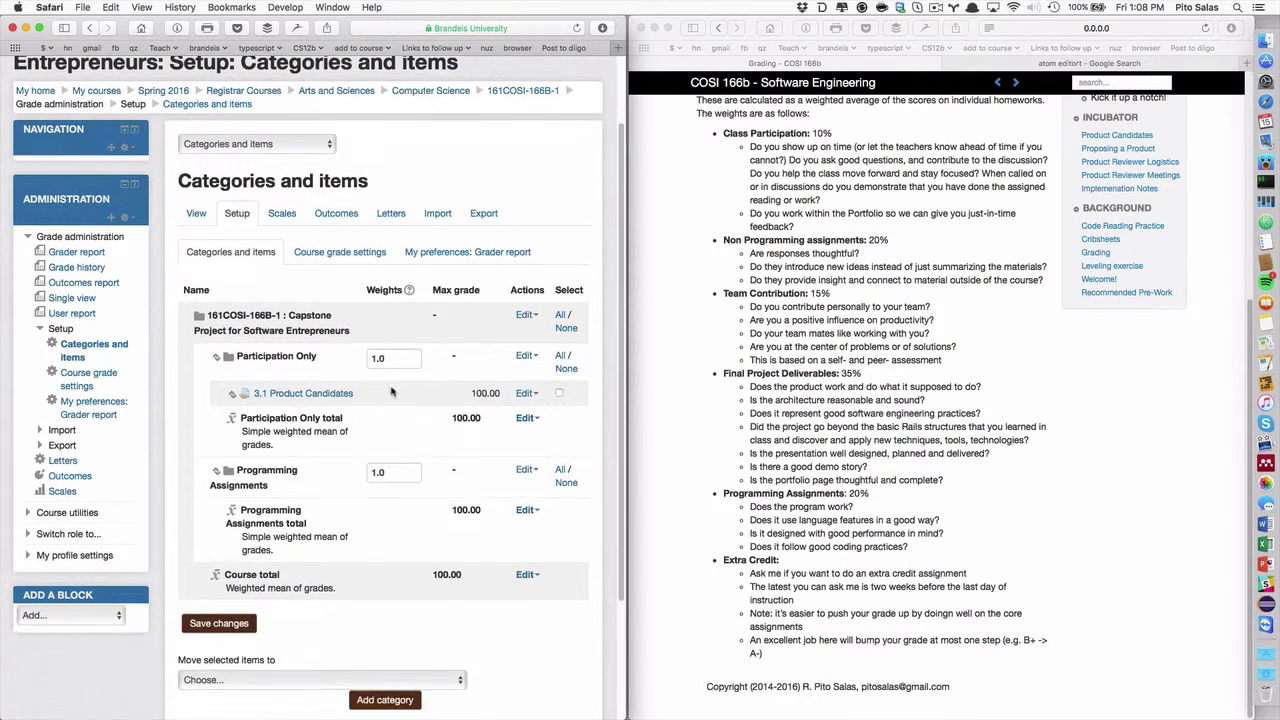
double_click(380, 357)
type("1")
double_click(395, 471)
type("20")
left_click(237, 622)
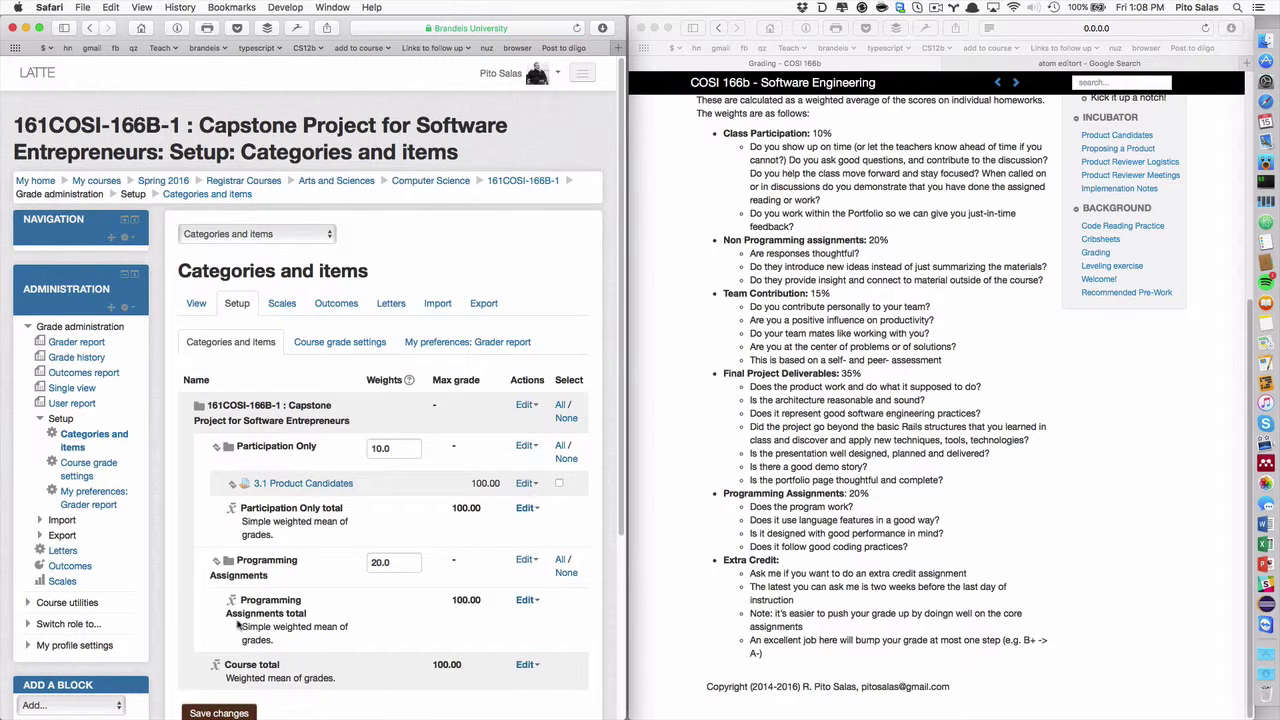
- Open the (LAB) Ruby Practice lecture page on the COSI 166b site, then return to the LATTE course page
scroll(800, 320, "up", 5)
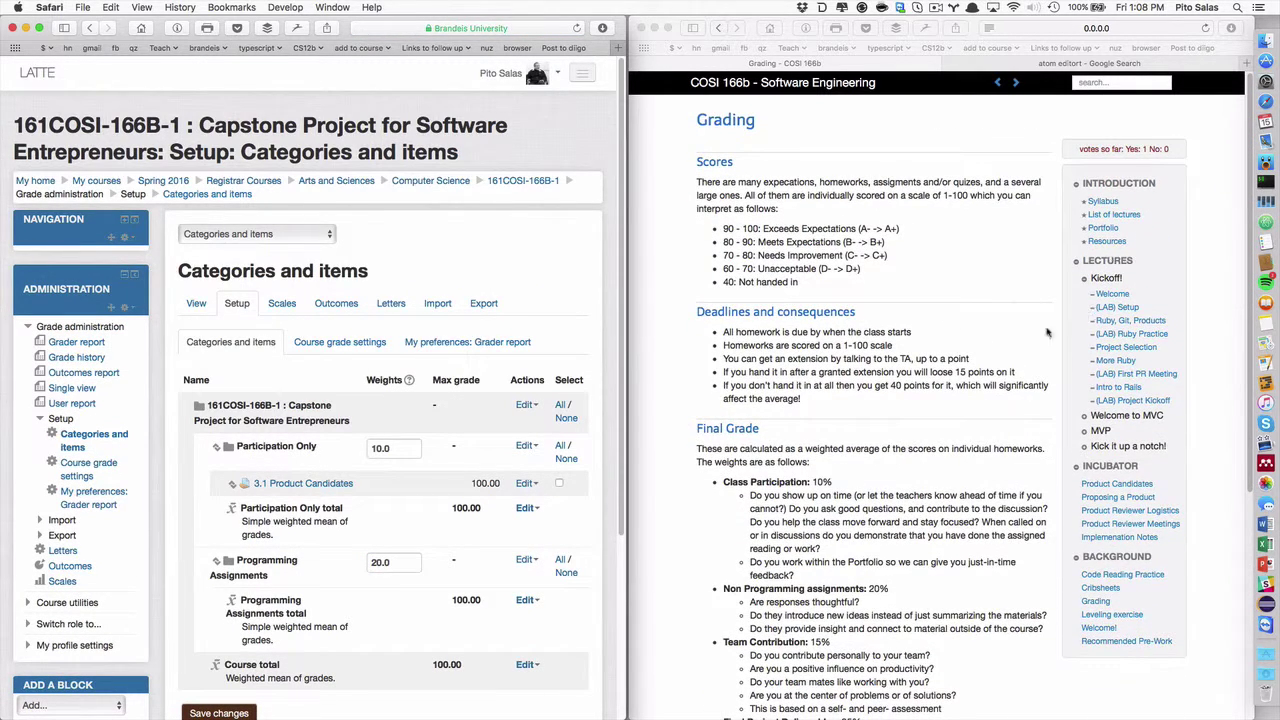
left_click(1120, 334)
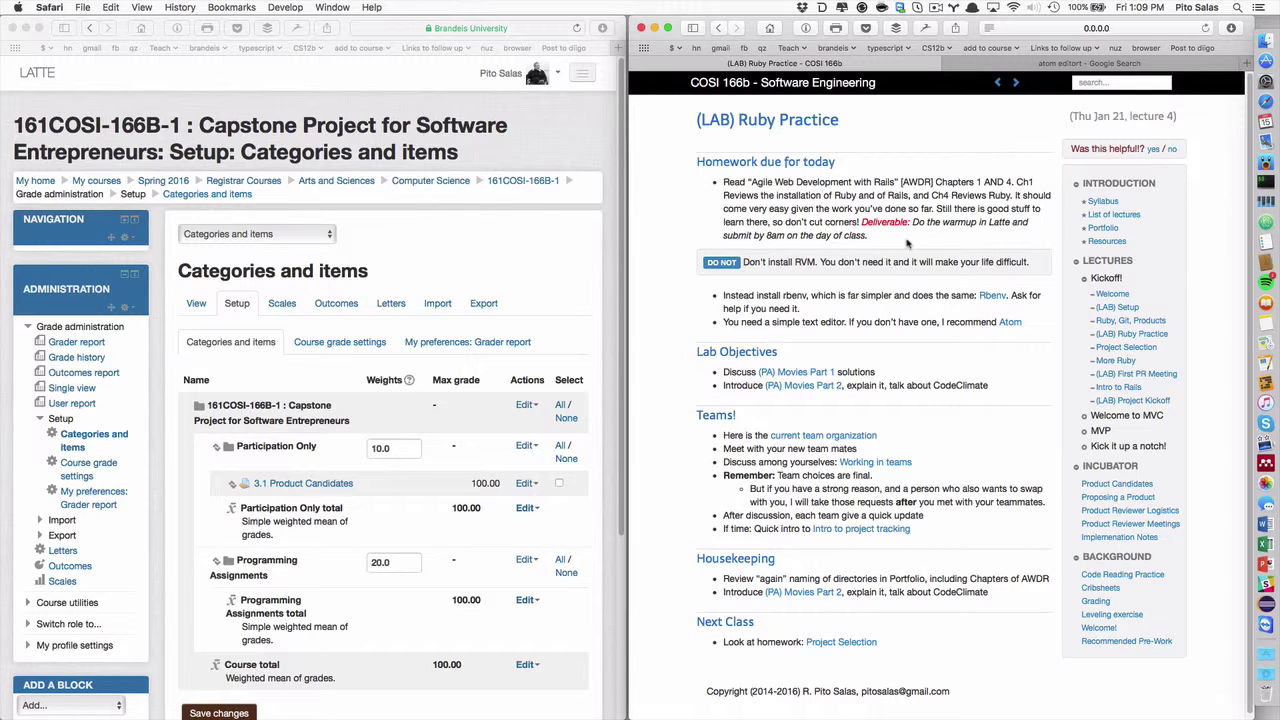
scroll(459, 252, "down", 2)
scroll(459, 252, "down", 2)
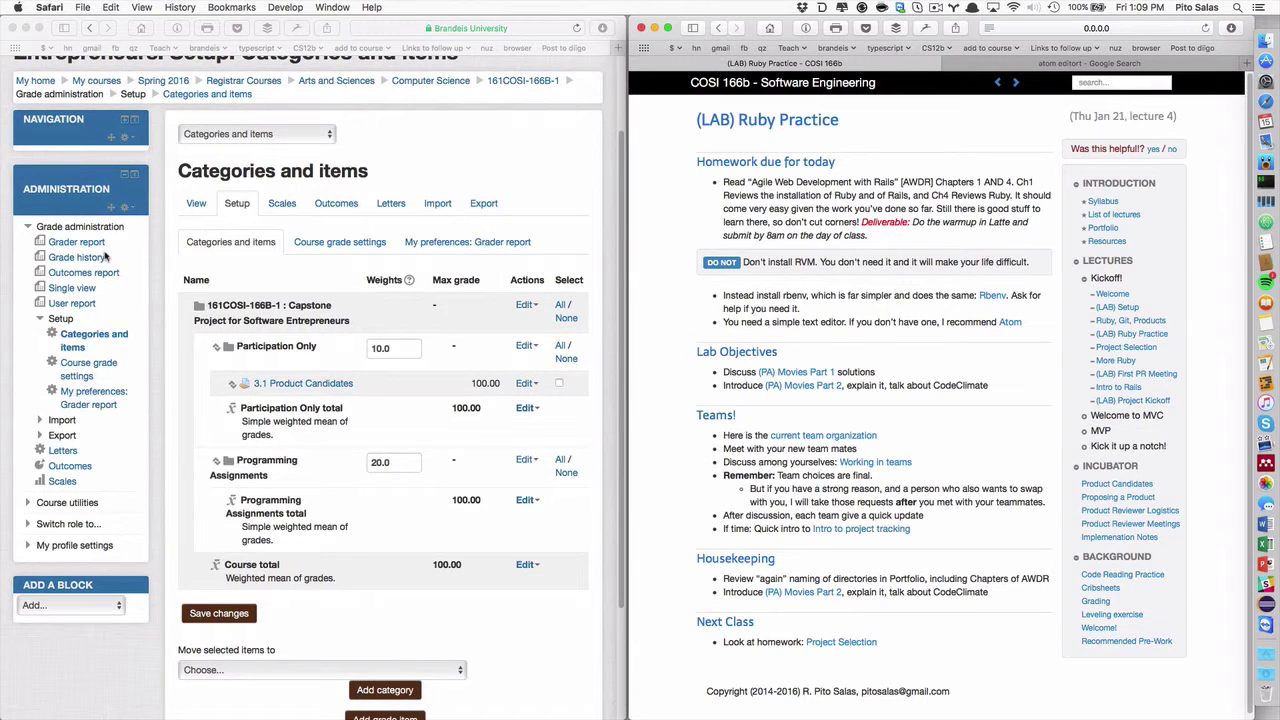
scroll(105, 257, "up", 3)
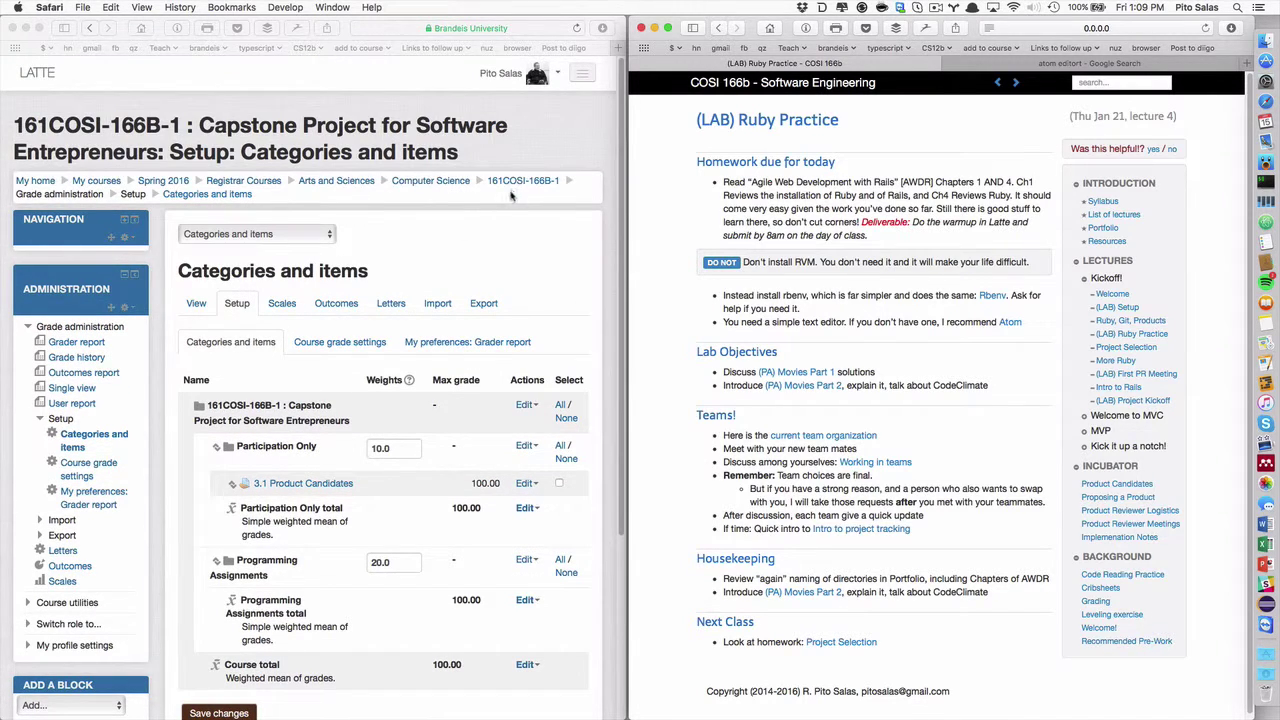
left_click(511, 194)
- From the course page, add a Quiz activity under Class Participation
left_click(516, 182)
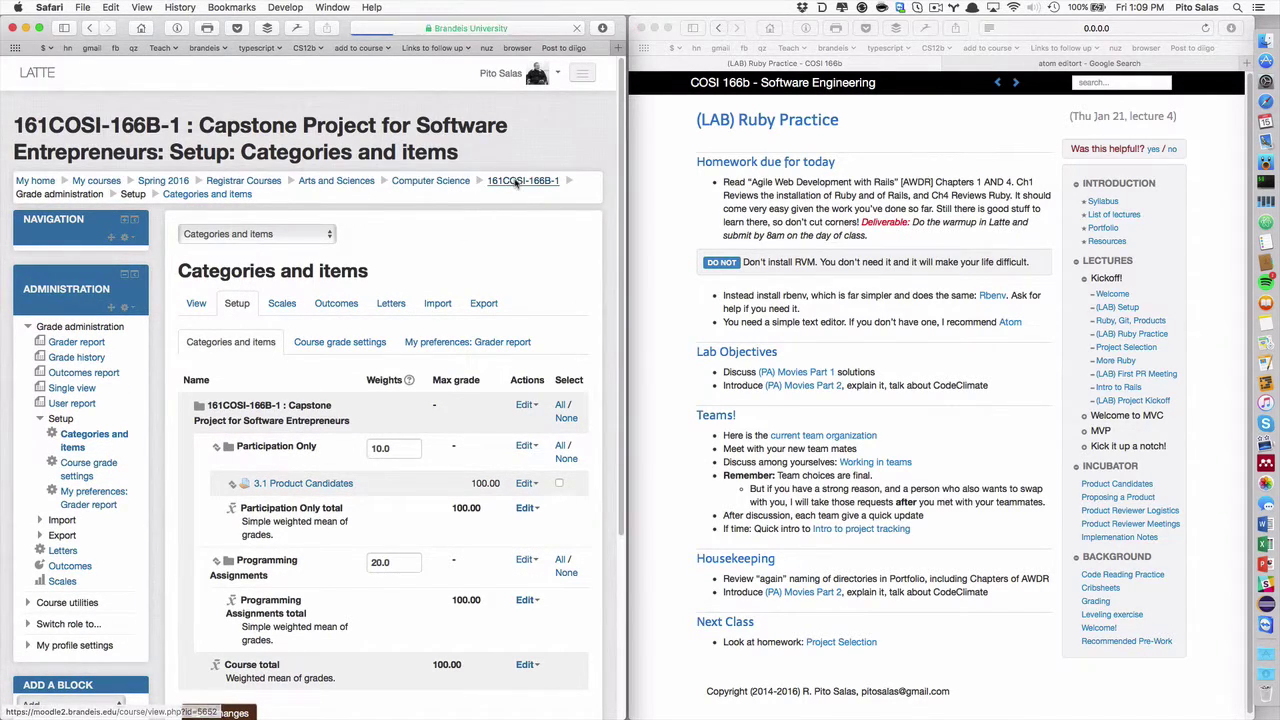
scroll(422, 566, "down", 2)
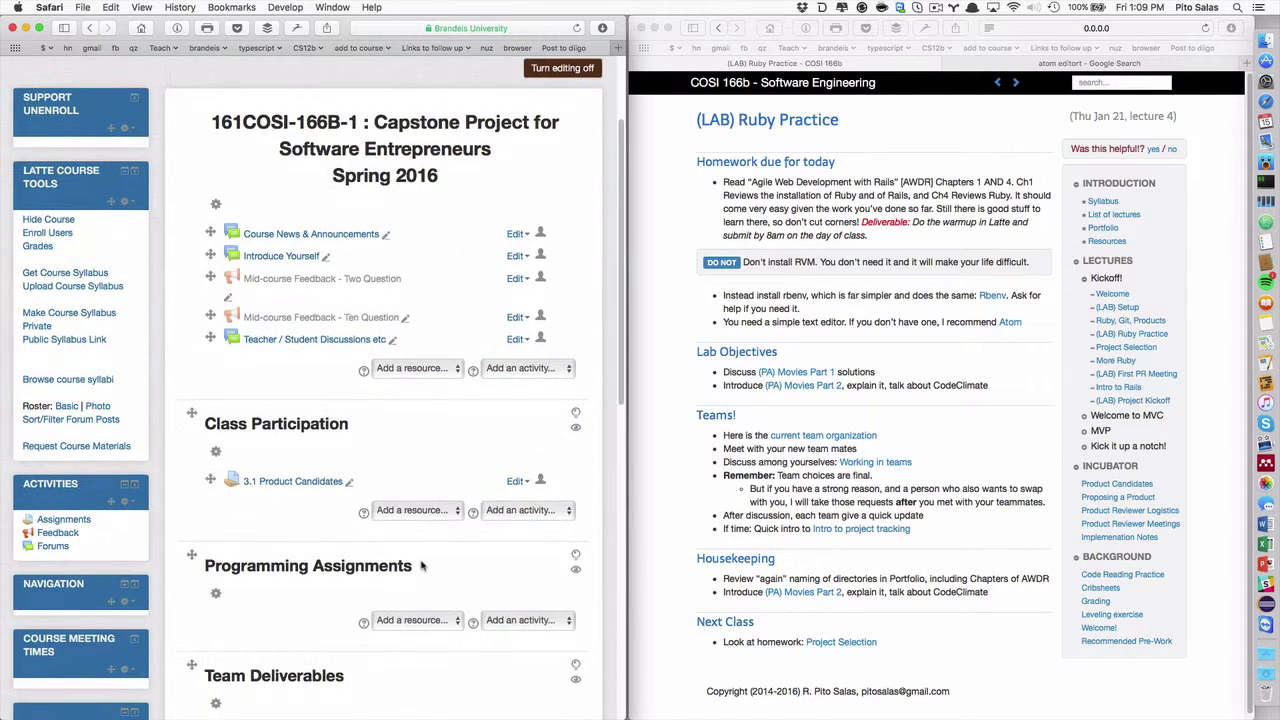
scroll(422, 566, "up", 1)
scroll(422, 566, "down", 1)
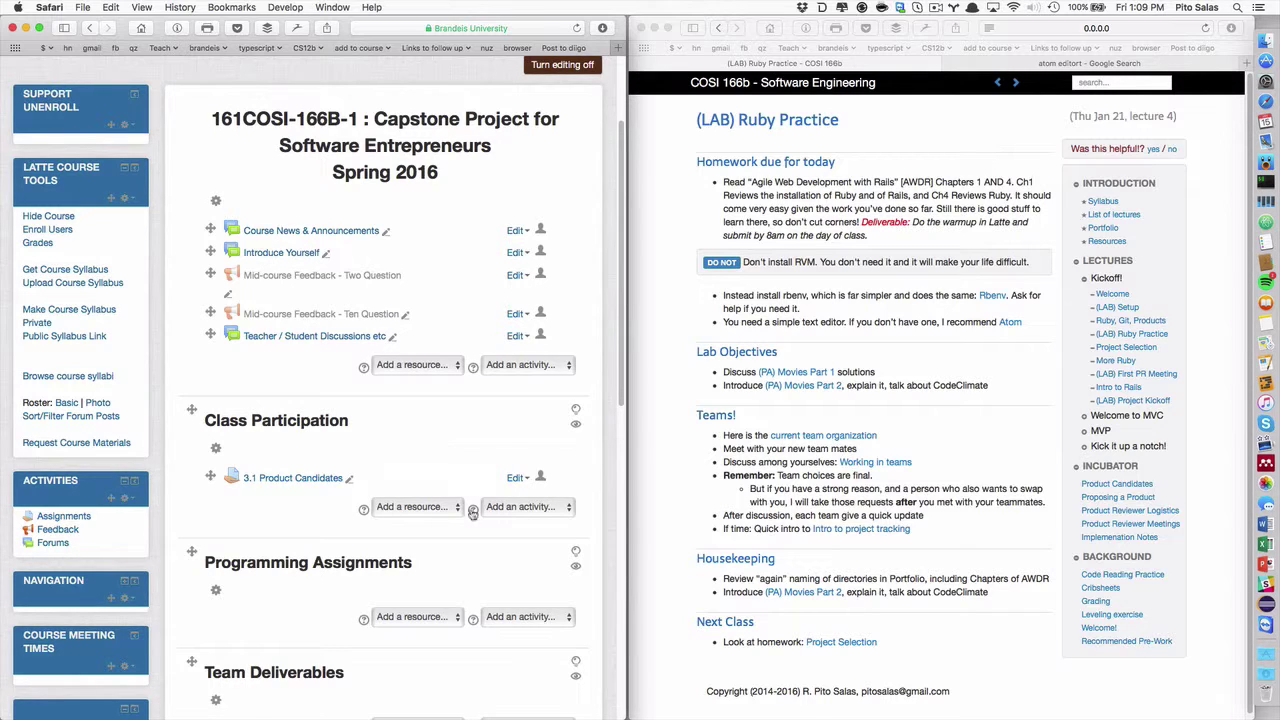
left_click(512, 507)
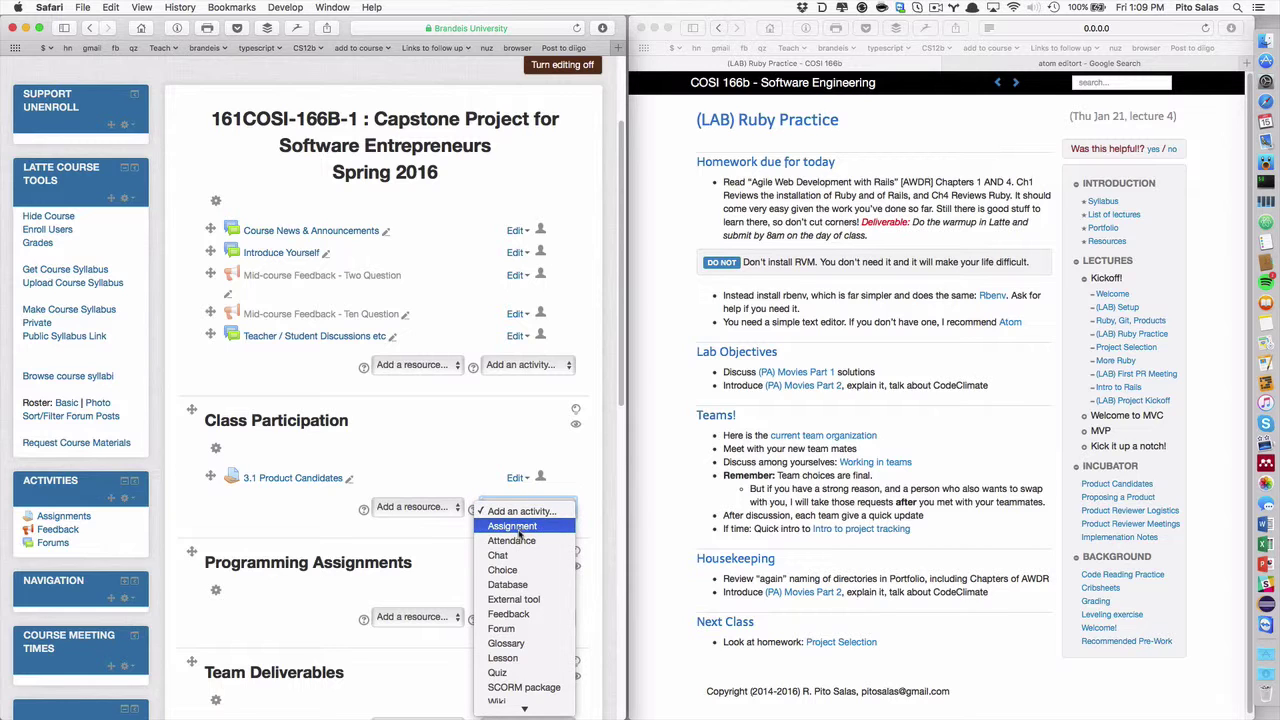
left_click(515, 674)
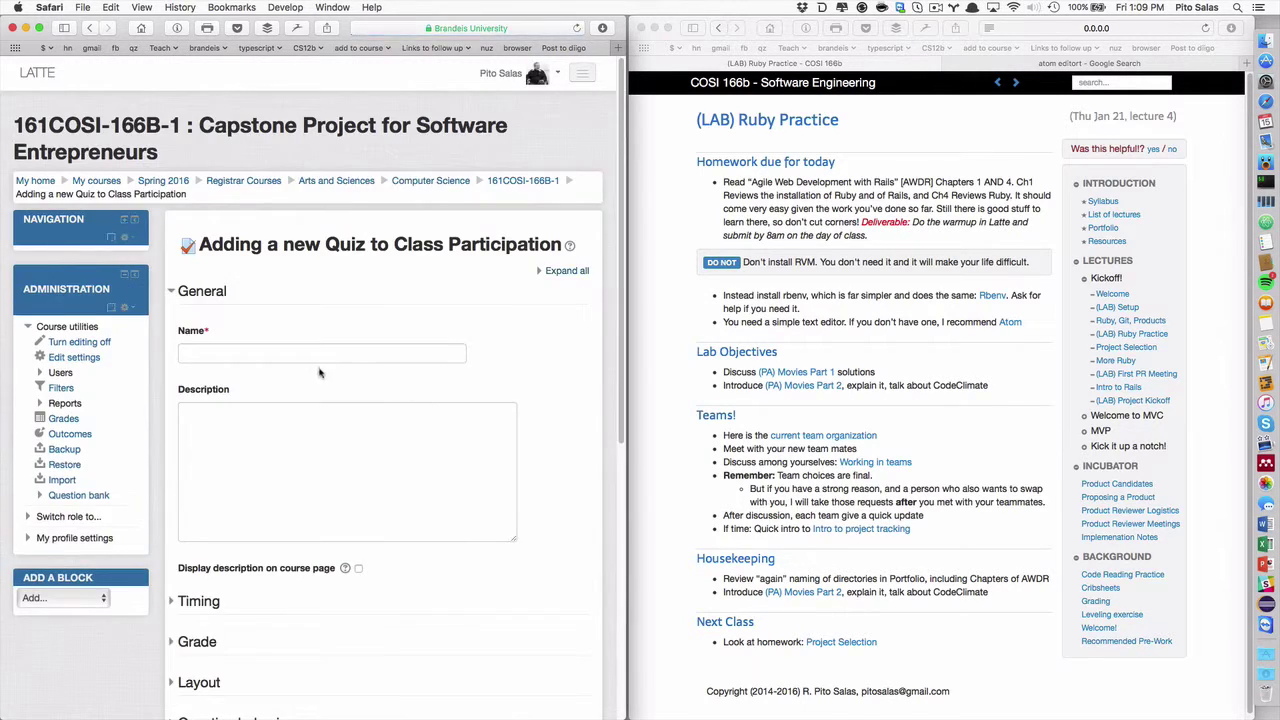
- Name the quiz '4.1 - Warmups for Chapter 1 and 4'
left_click(323, 356)
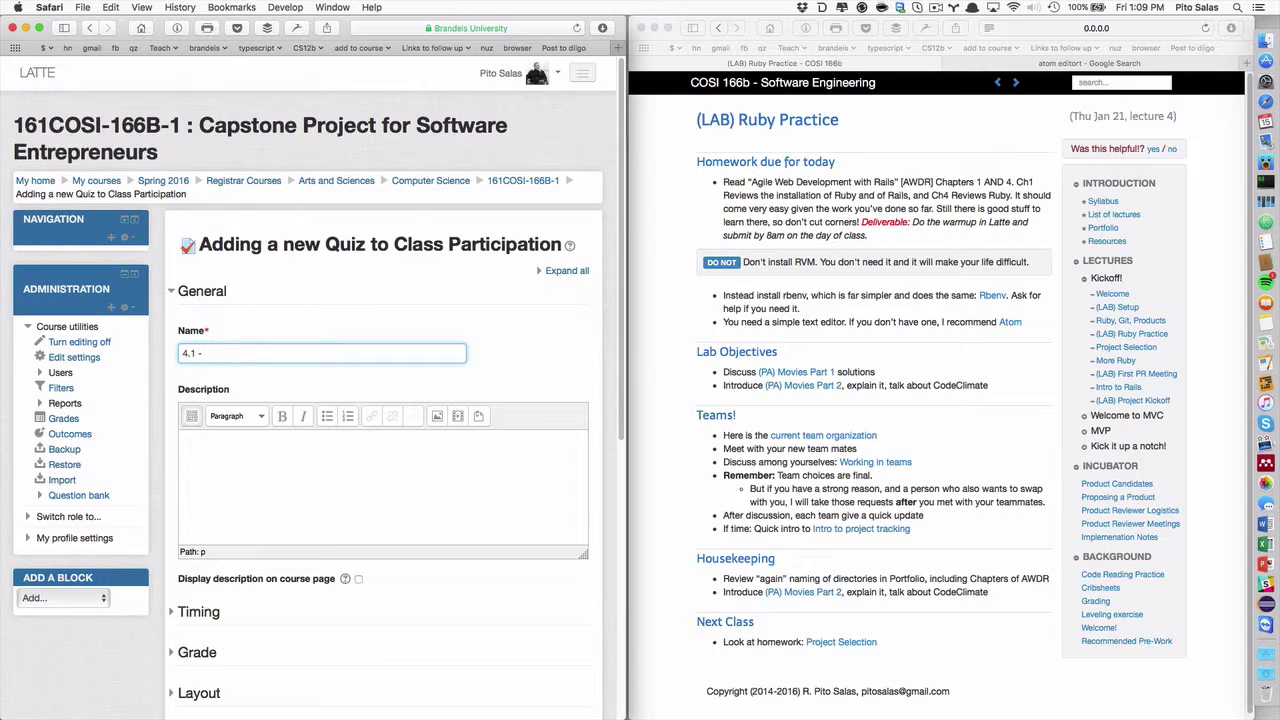
type("4.1 - Warmups for Chapter 1 and 4")
left_click(184, 440)
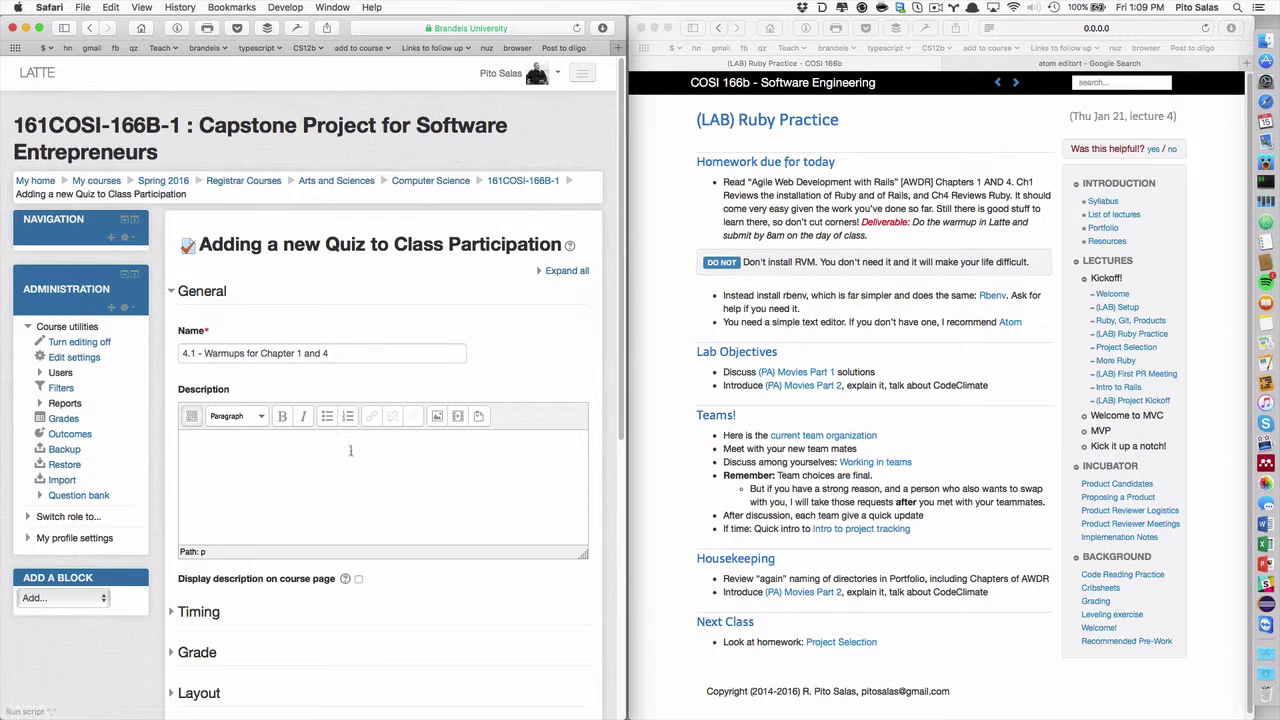
scroll(183, 390, "down", 3)
- Enable a quiz closing date of the 21st at 09:00, leaving the opening date off
left_click(198, 402)
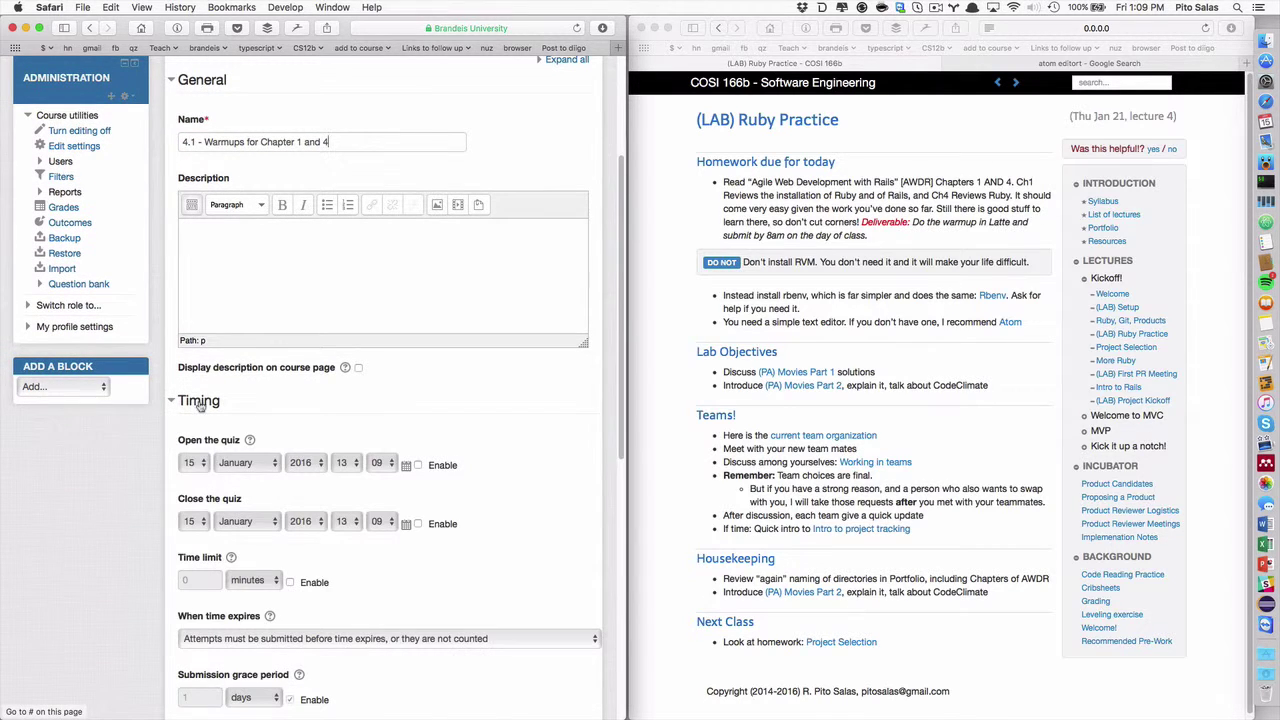
left_click(419, 465)
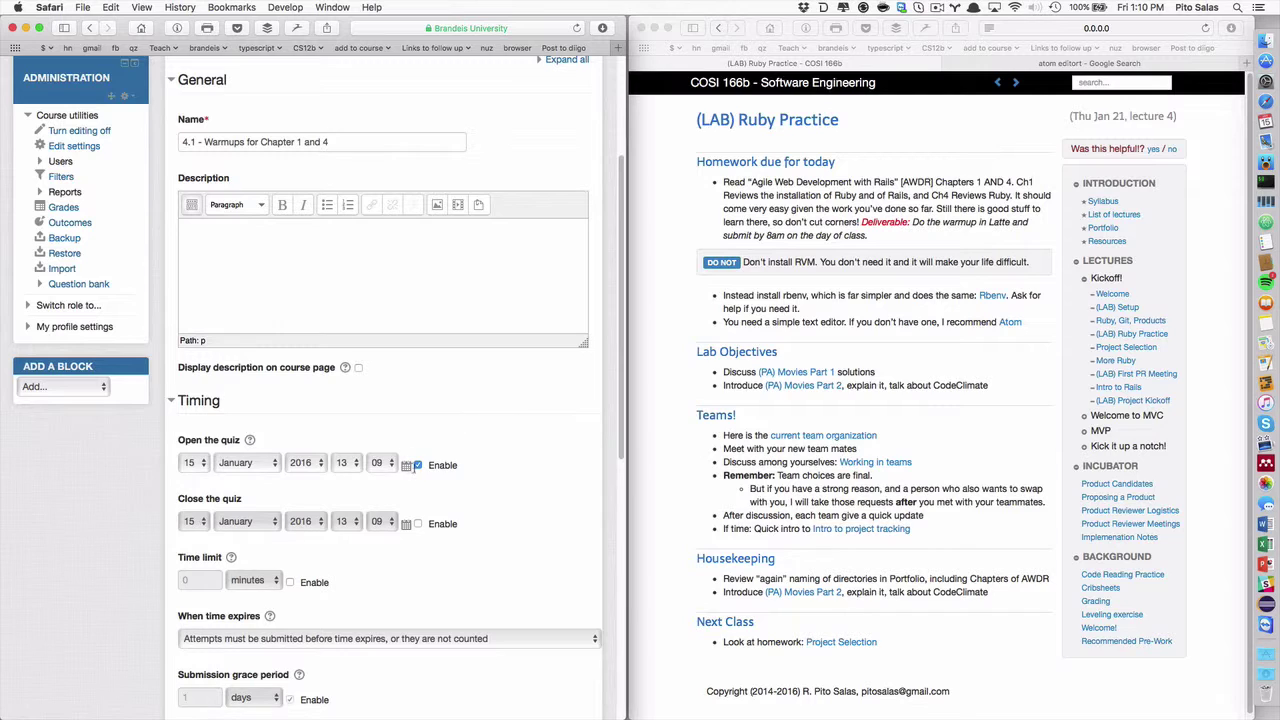
left_click(418, 465)
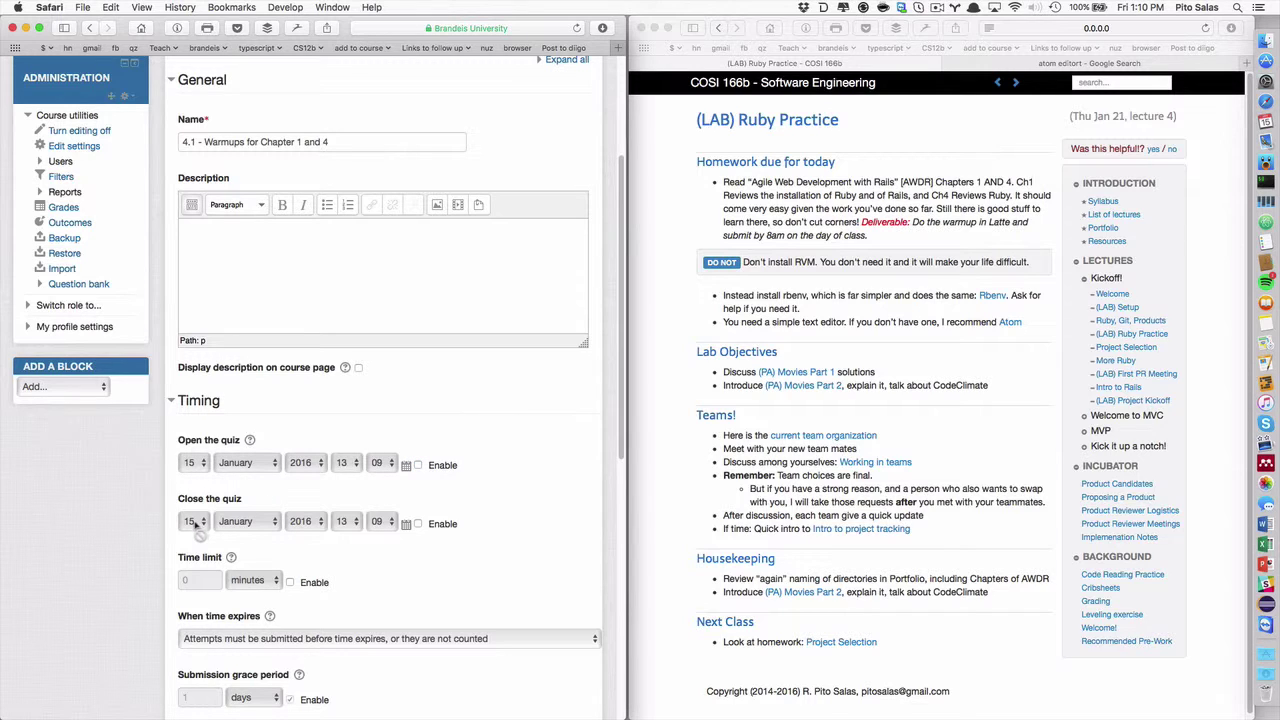
left_click(418, 524)
left_click(196, 521)
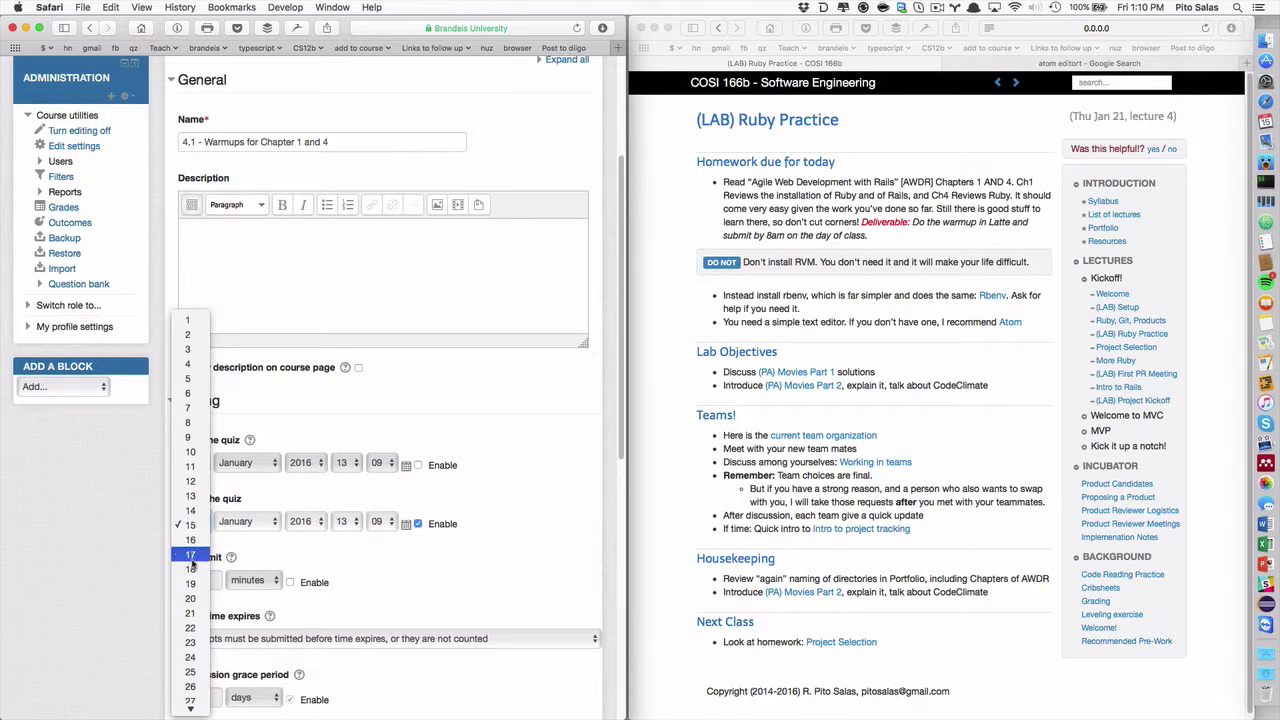
left_click(192, 614)
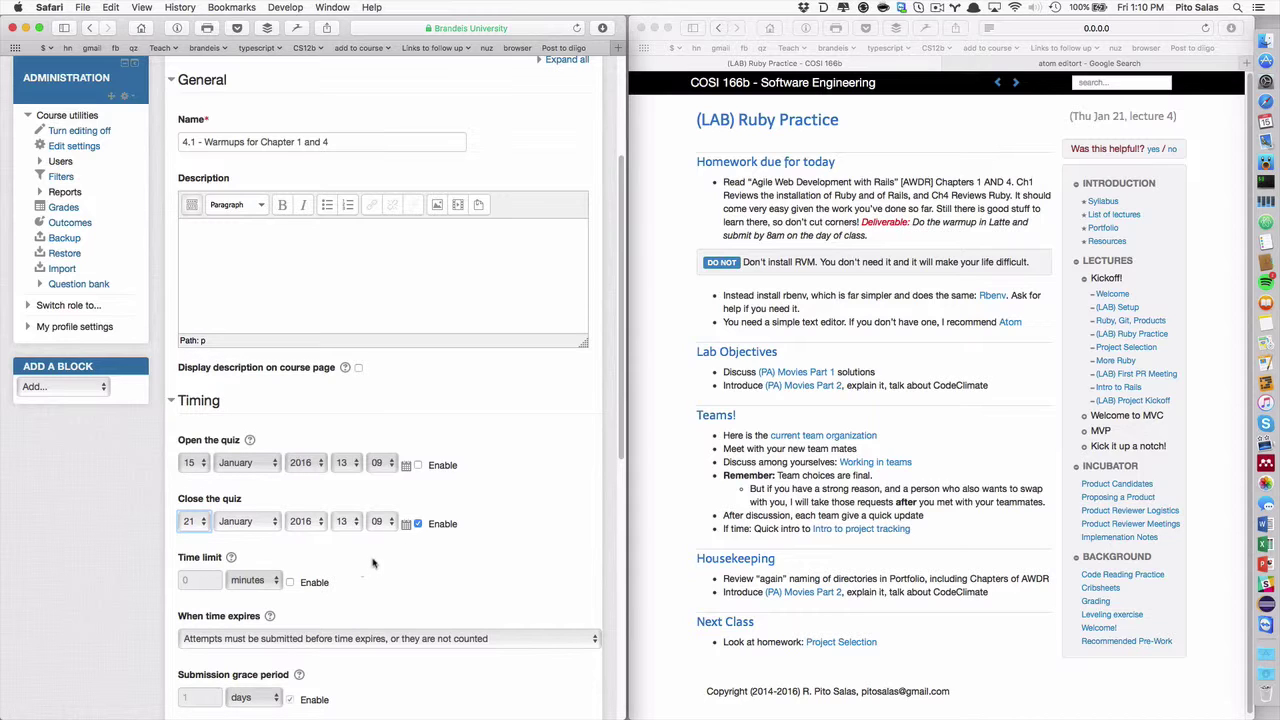
left_click(341, 523)
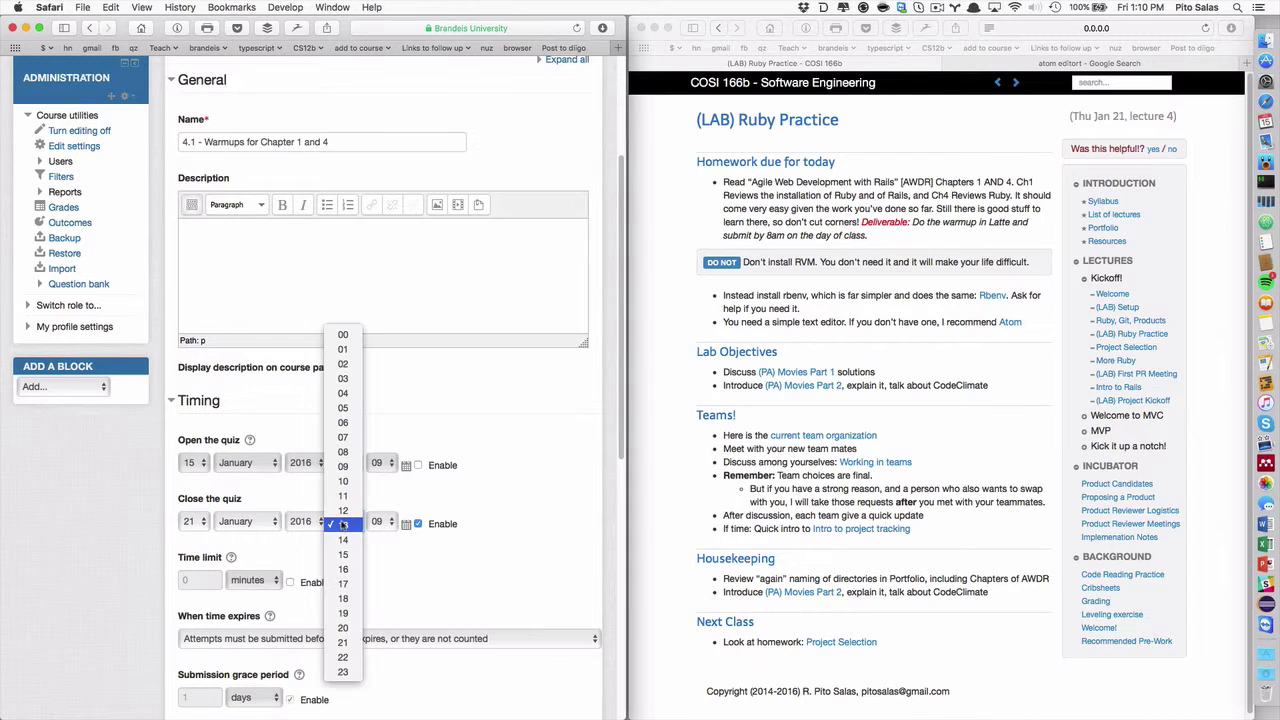
left_click(342, 466)
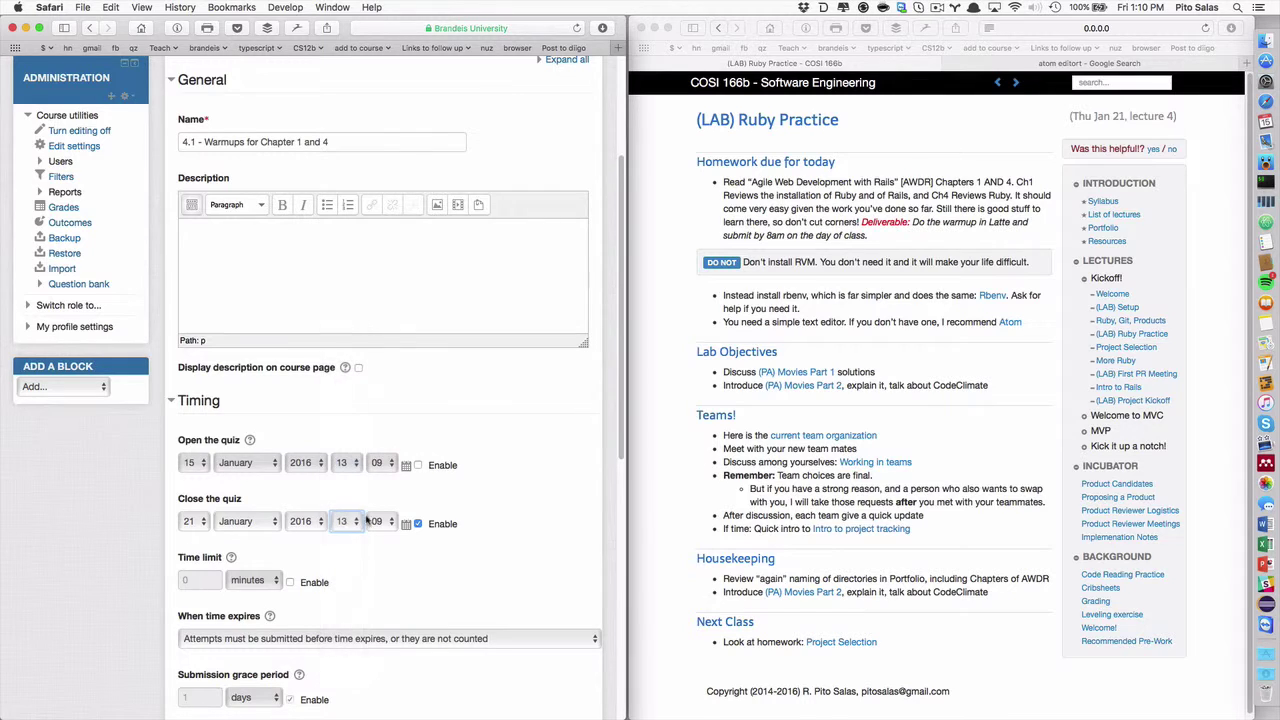
left_click(376, 521)
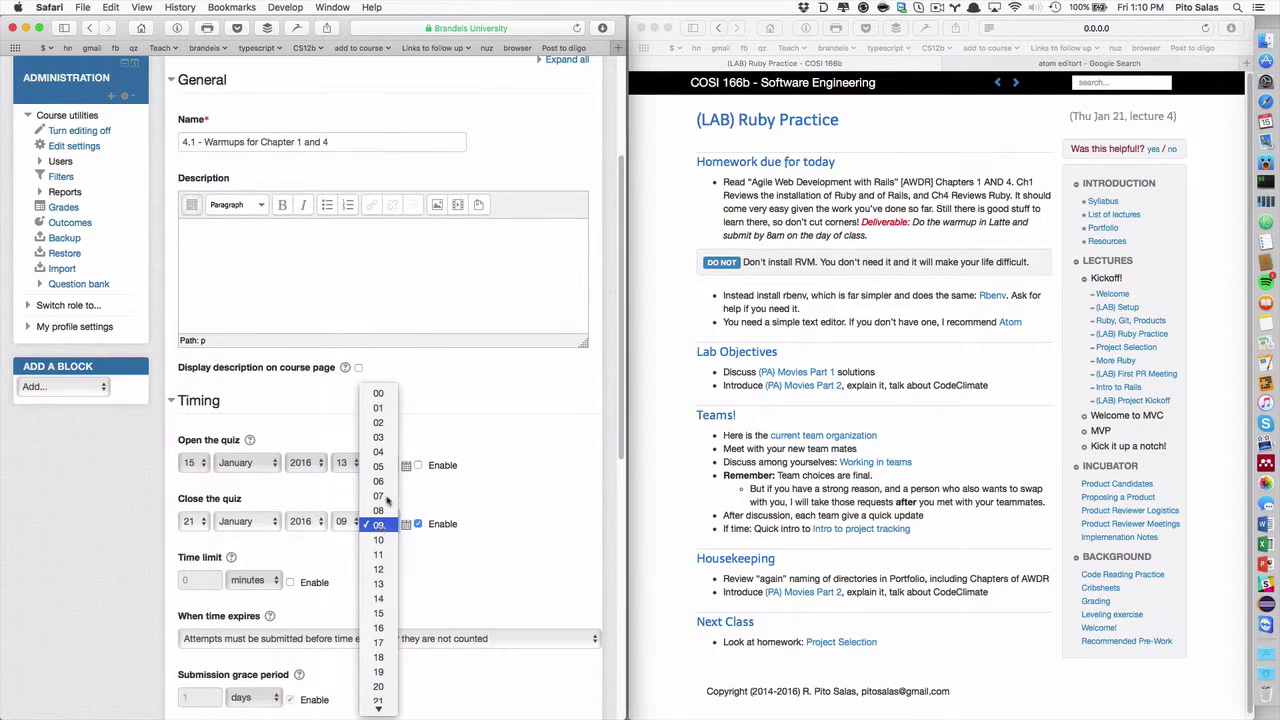
left_click(381, 393)
- Change the quiz closing time to 12:00
scroll(496, 450, "down", 8)
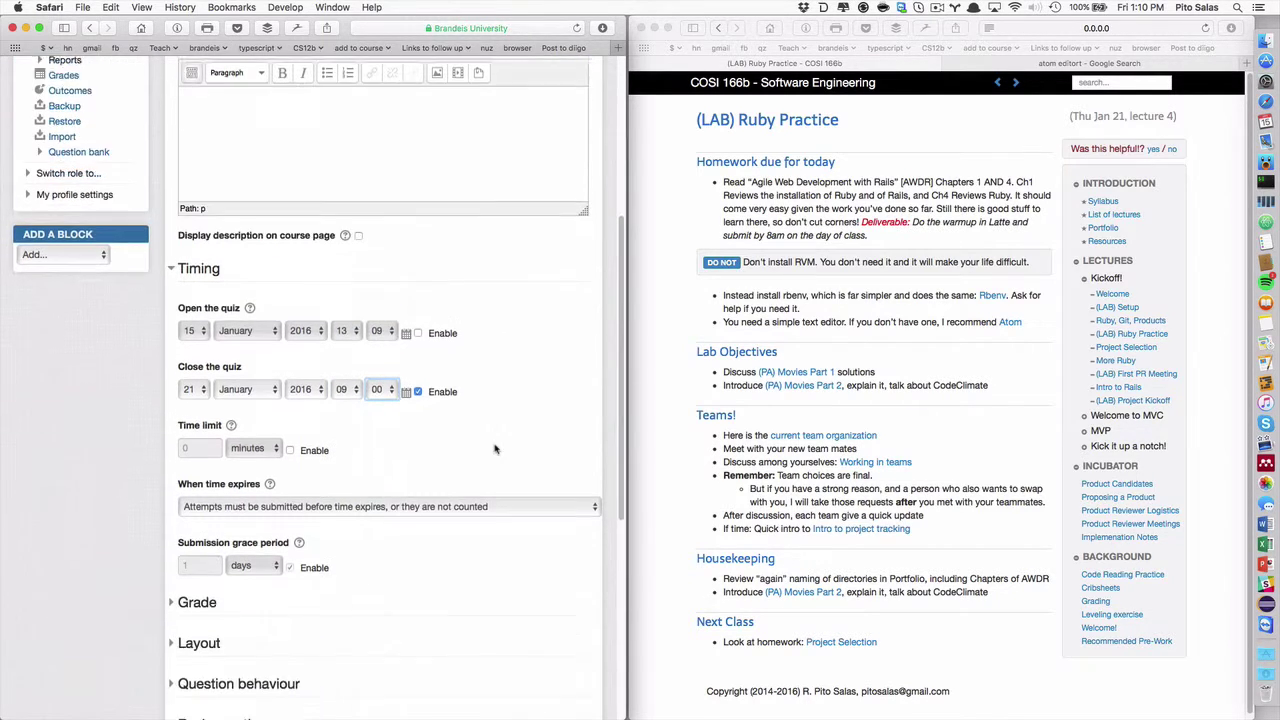
scroll(494, 449, "down", 2)
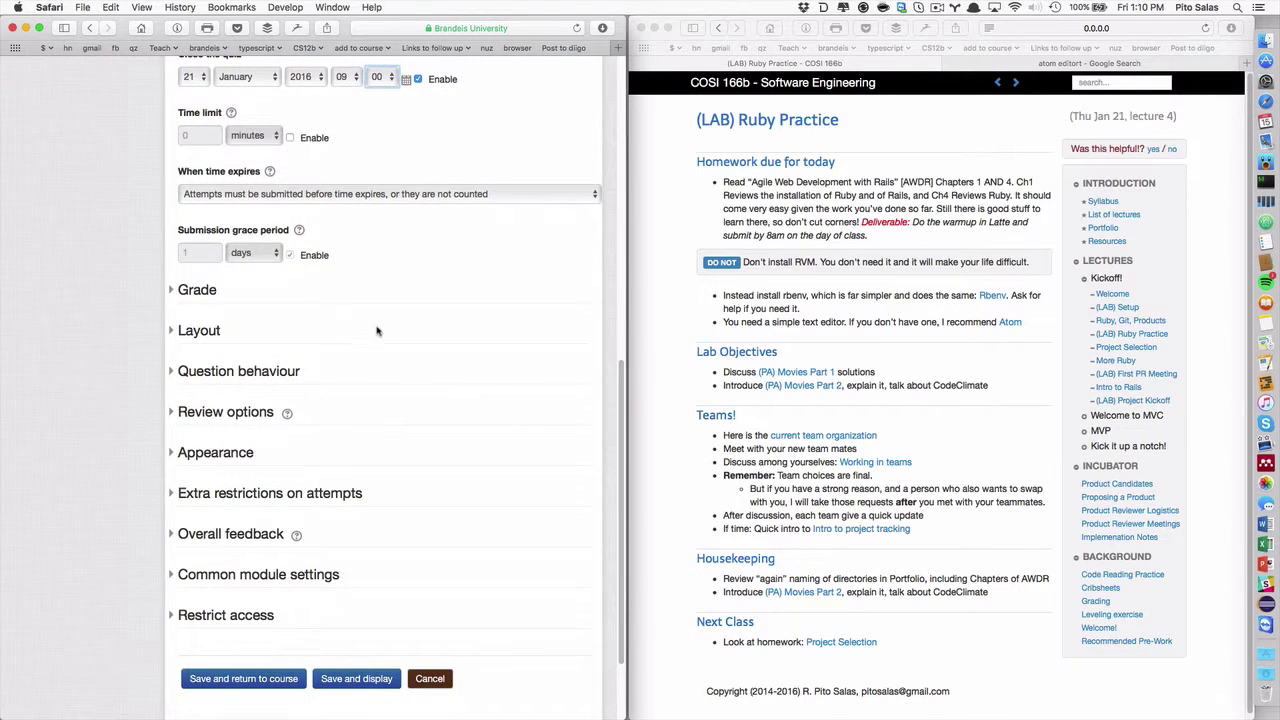
scroll(404, 327, "up", 2)
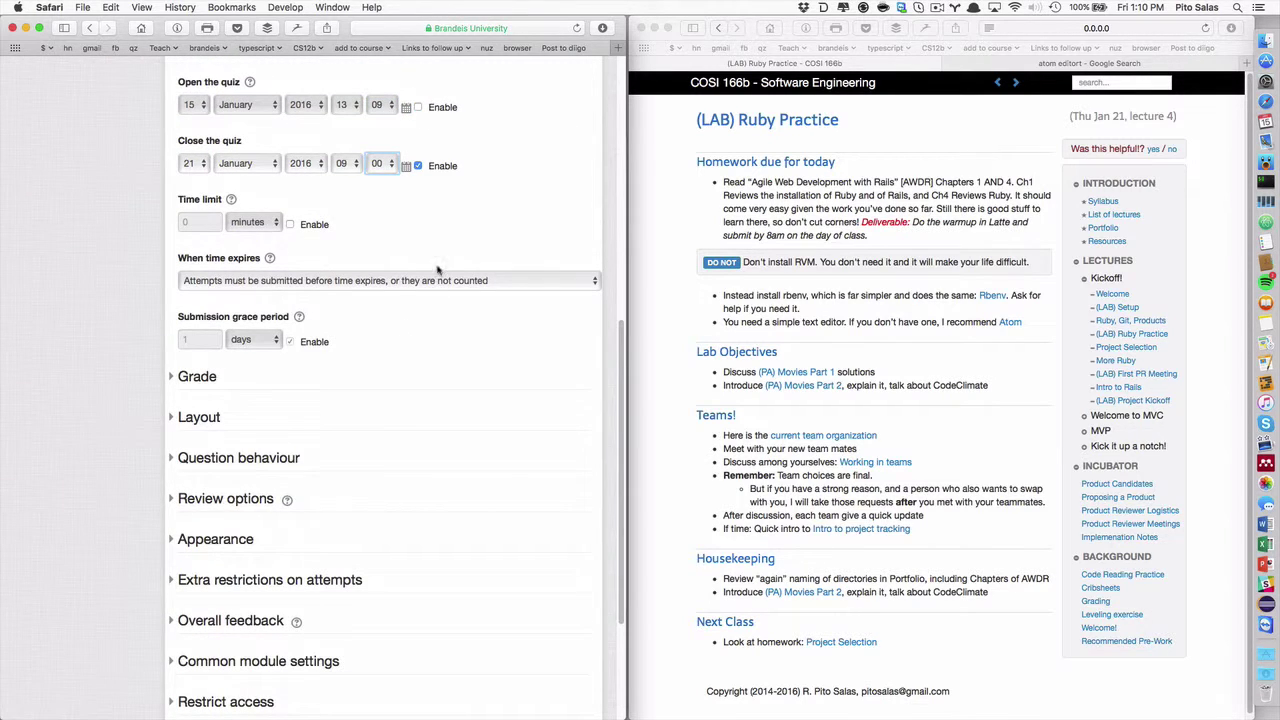
scroll(445, 242, "up", 1)
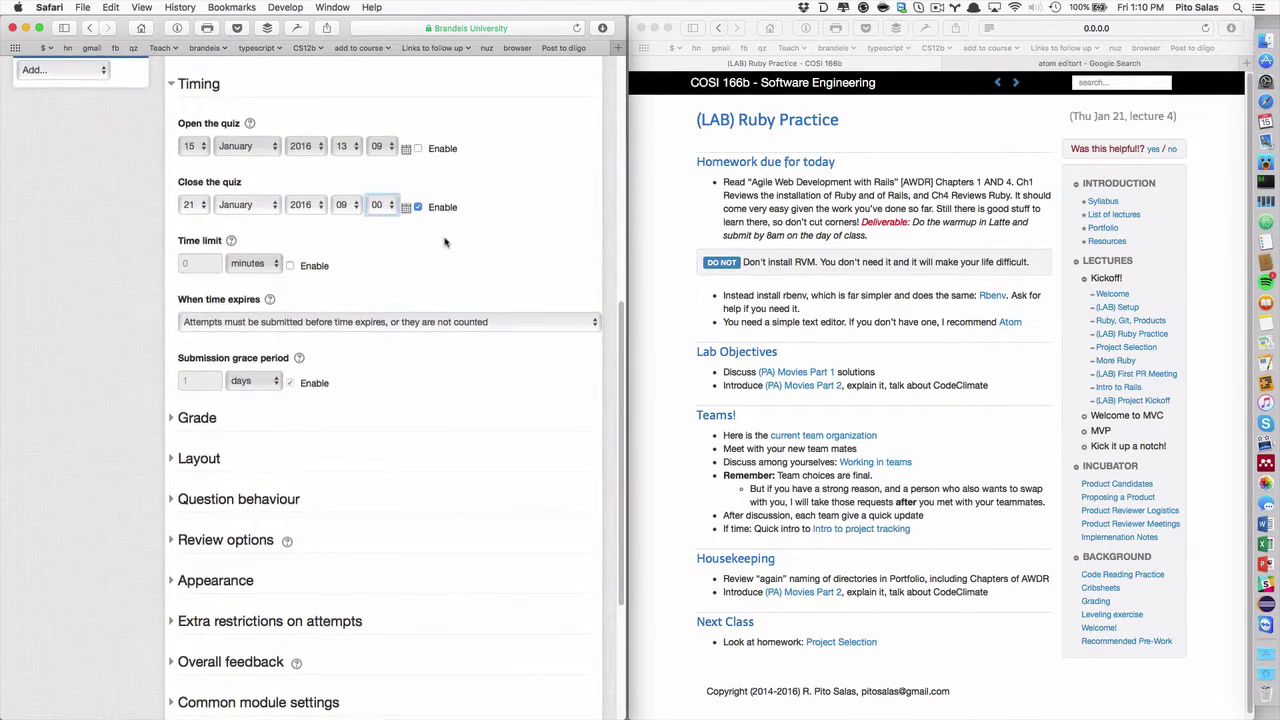
left_click(332, 206)
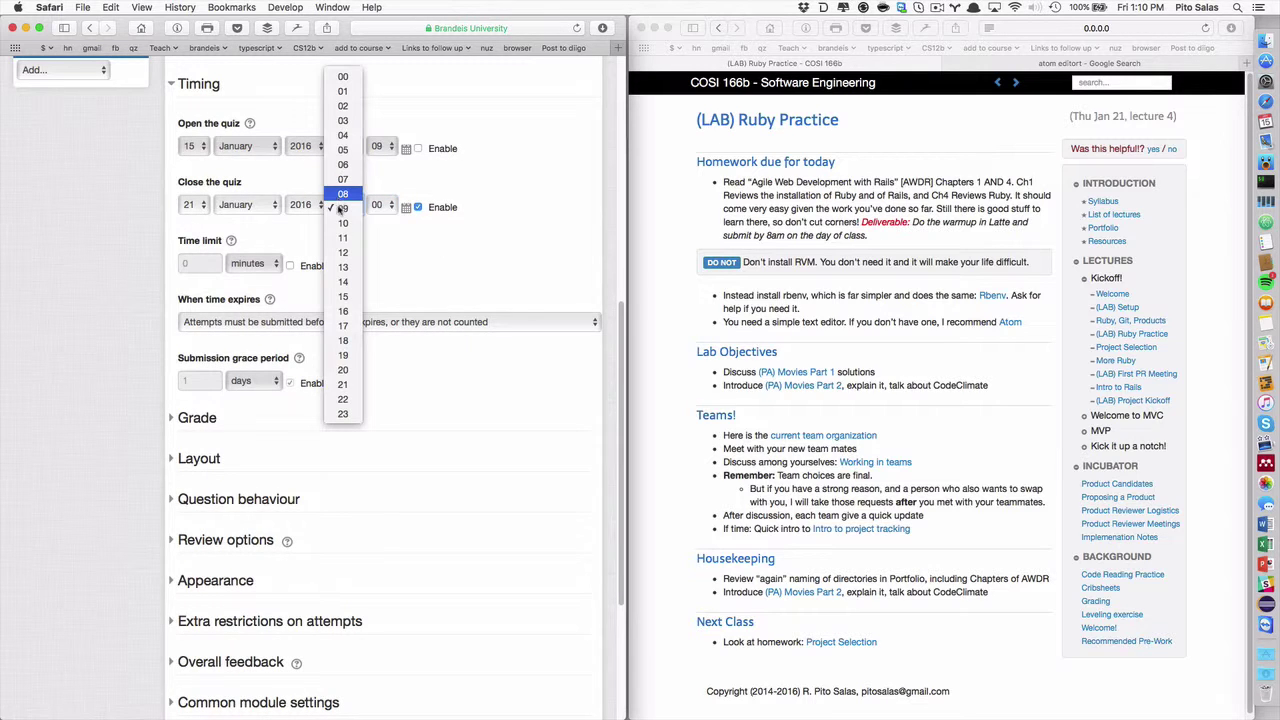
left_click(330, 255)
scroll(373, 397, "down", 1)
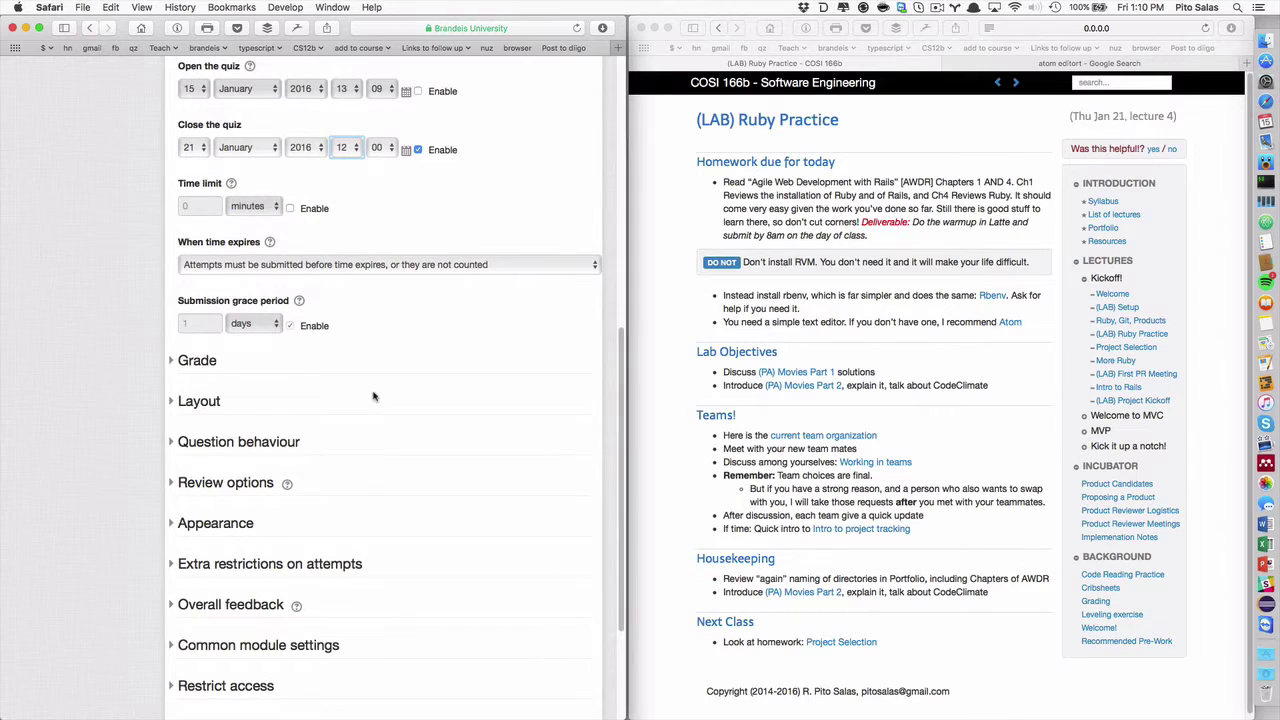
scroll(373, 397, "down", 1)
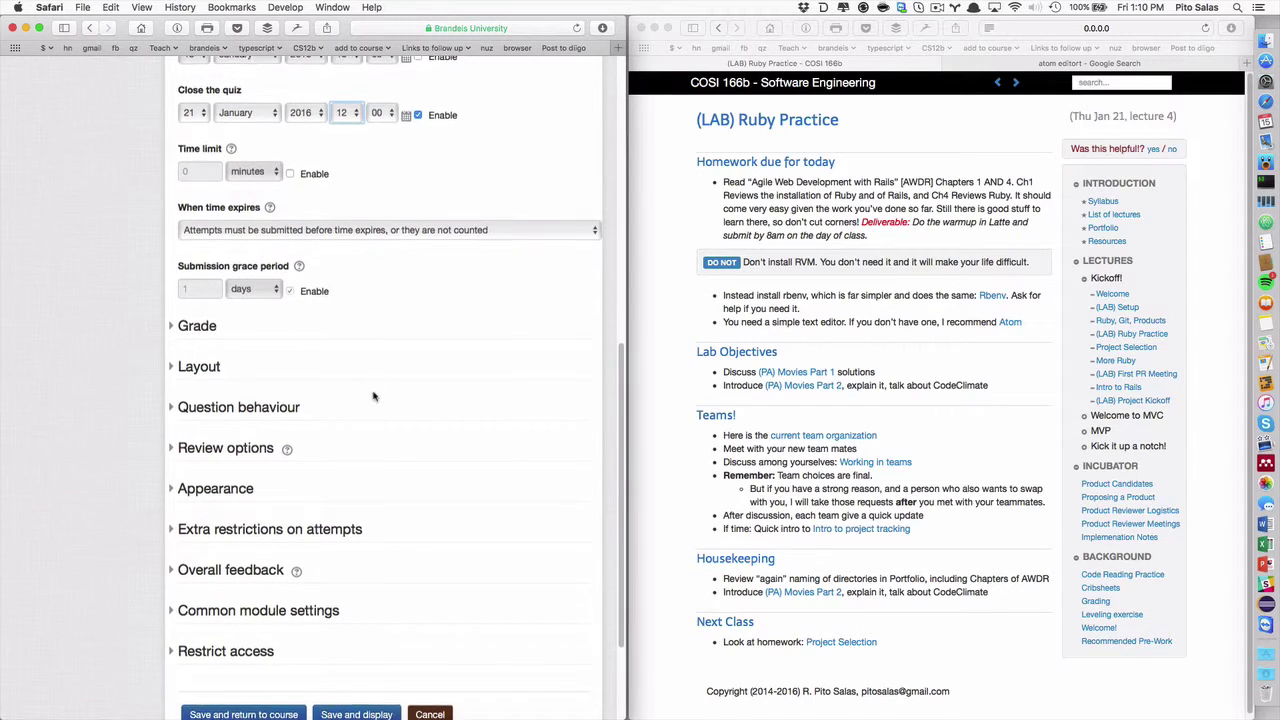
- Put the quiz in the Participation Only grade category
left_click(200, 320)
scroll(340, 345, "down", 2)
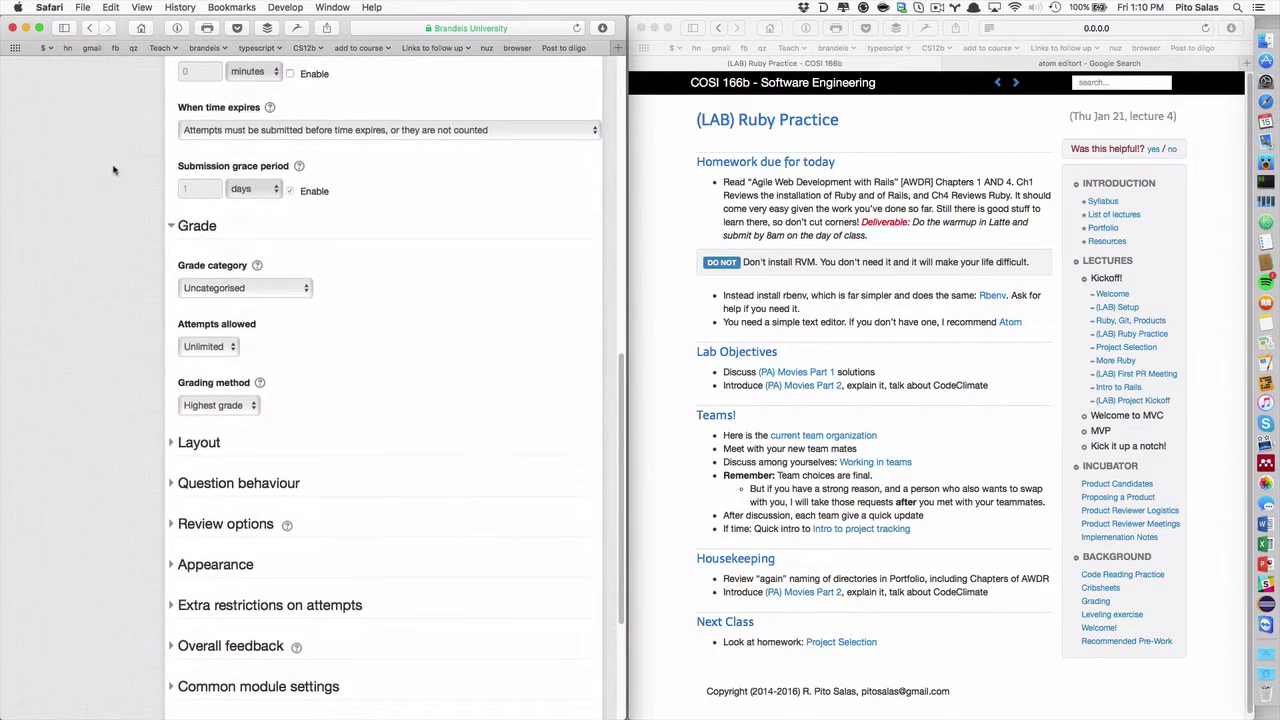
left_click(245, 290)
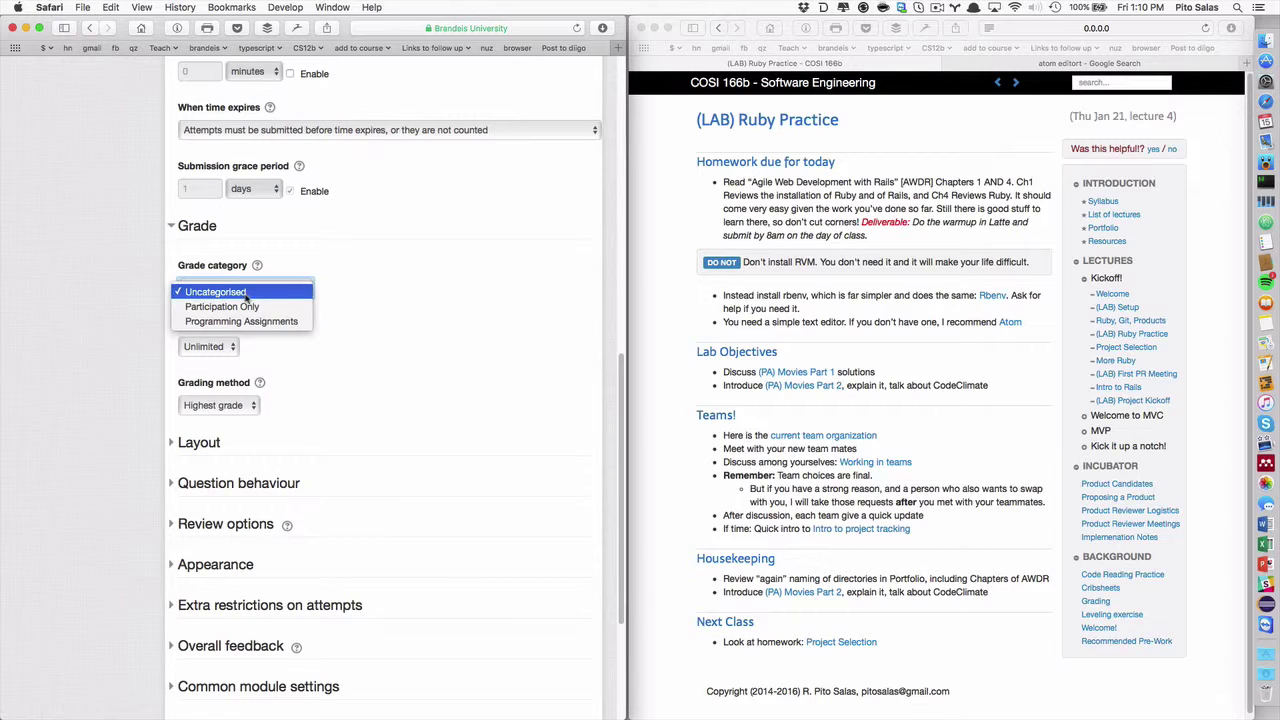
left_click(249, 312)
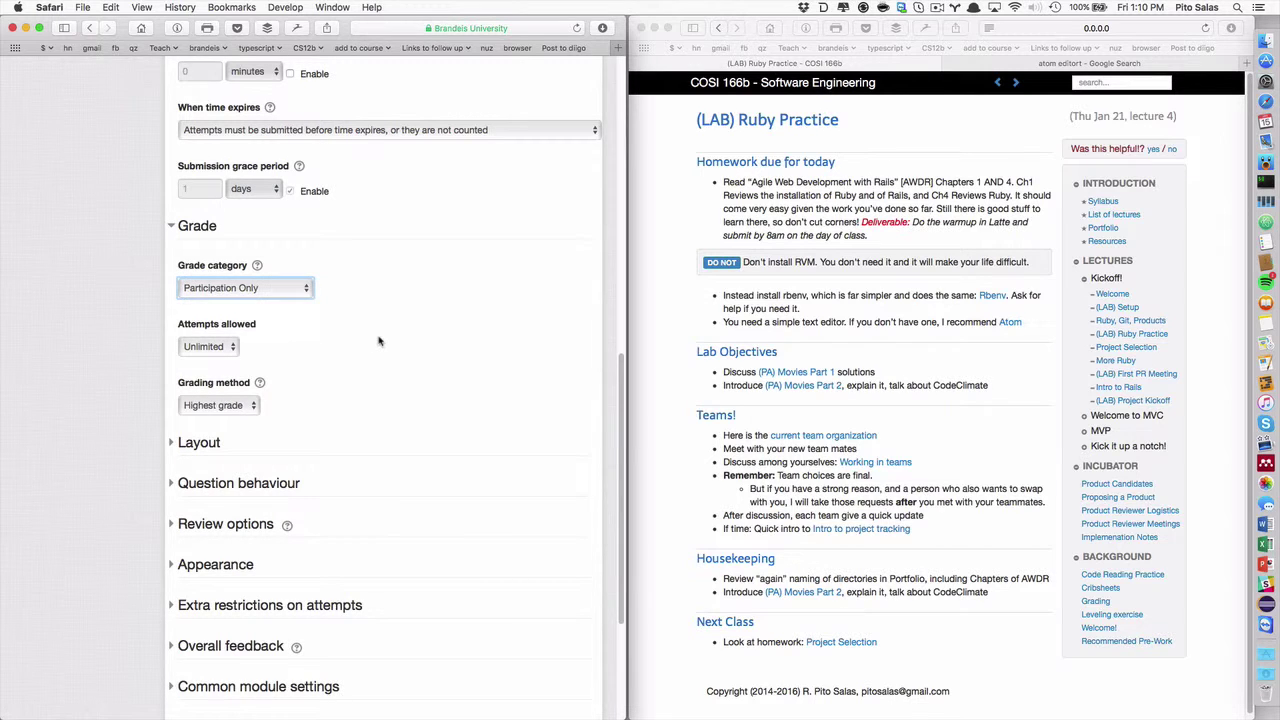
- Set the quiz layout to 'Never, all questions on one page'
scroll(380, 340, "down", 2)
scroll(378, 387, "down", 3)
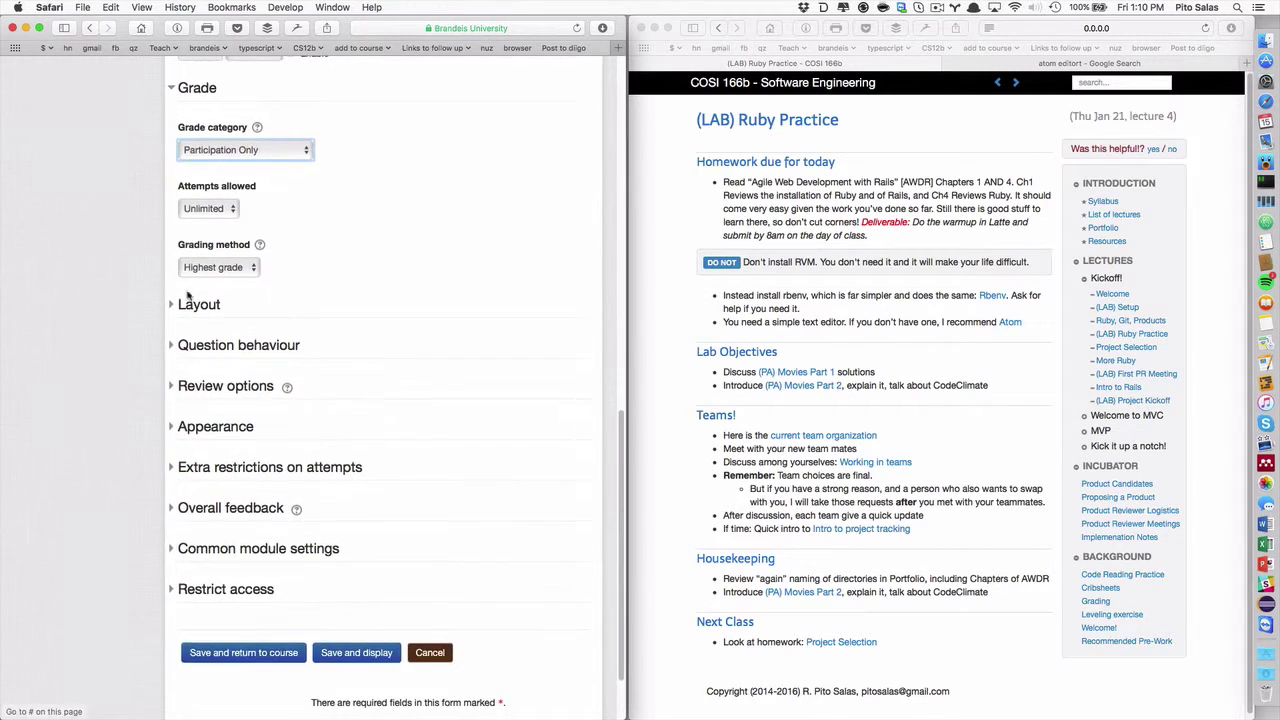
left_click(197, 308)
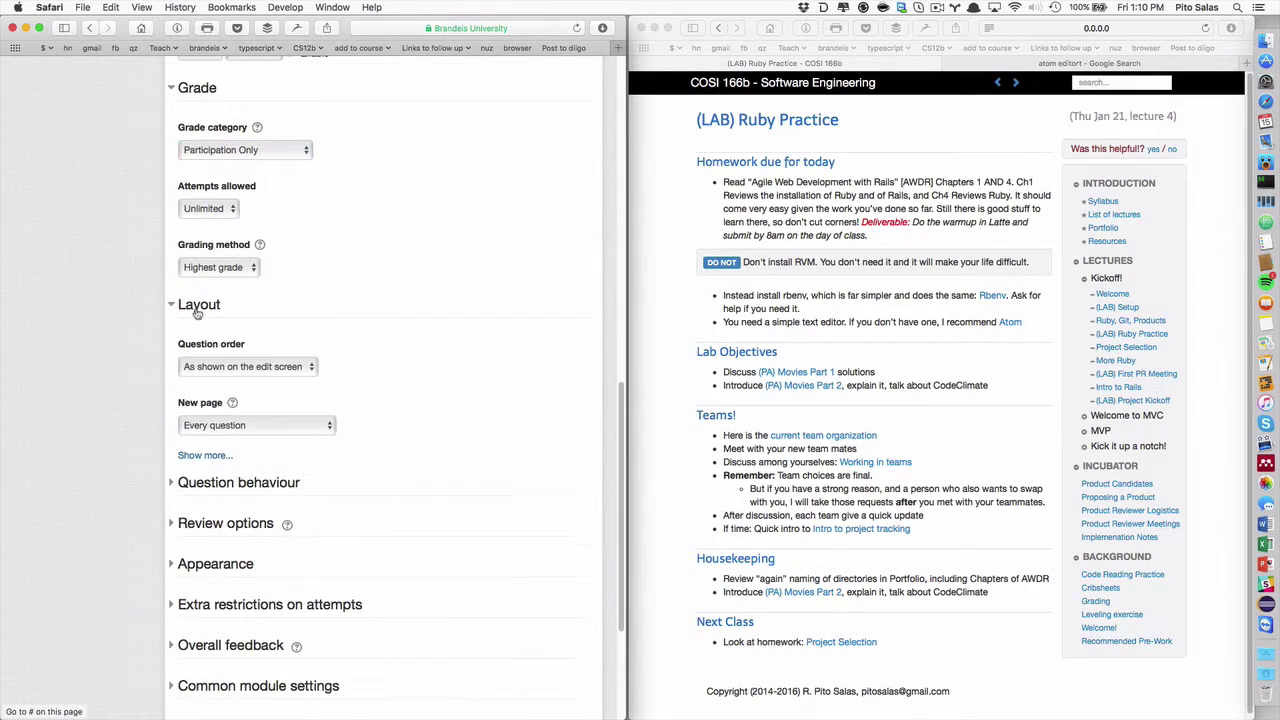
left_click(232, 427)
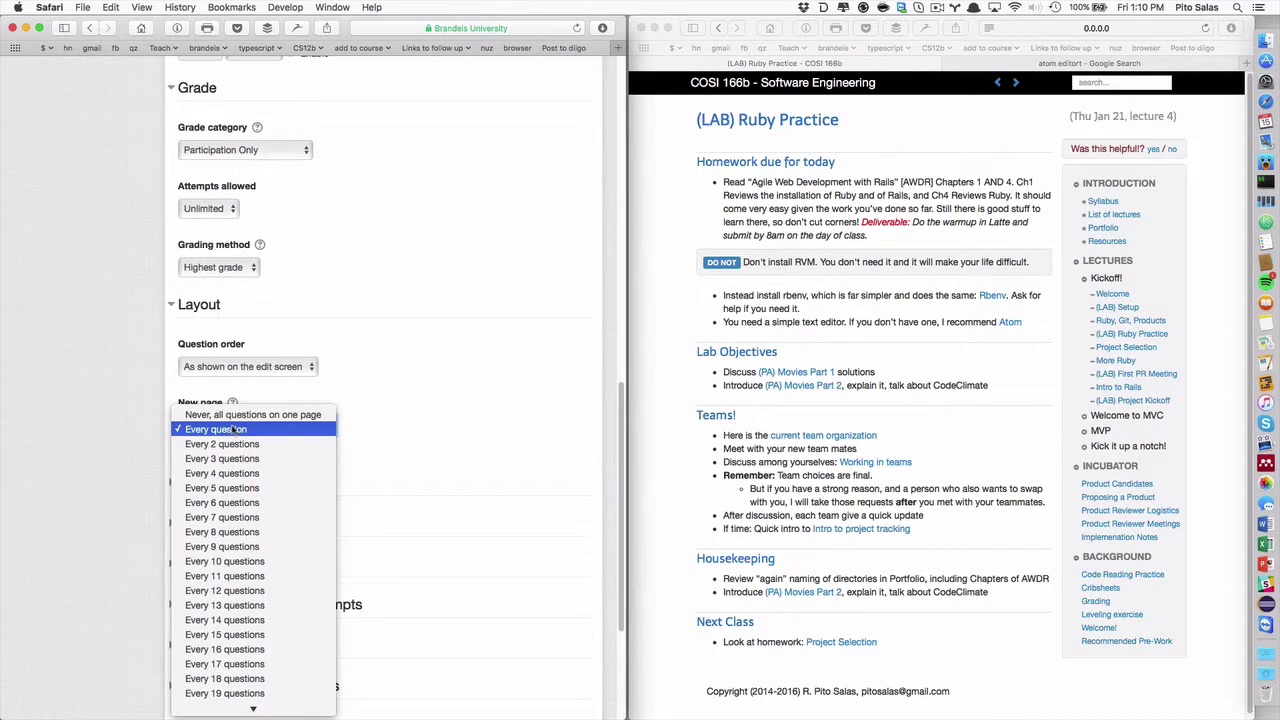
left_click(240, 413)
scroll(374, 437, "down", 1)
scroll(374, 437, "down", 4)
left_click(264, 333)
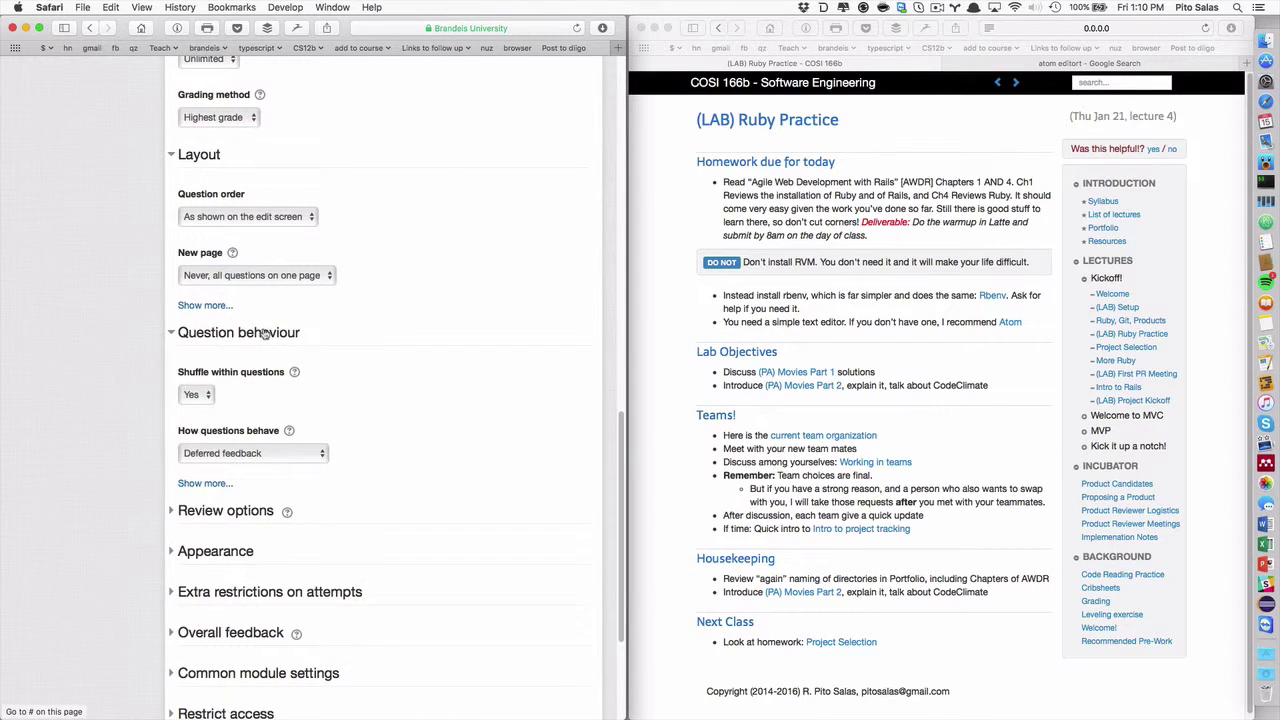
left_click(264, 333)
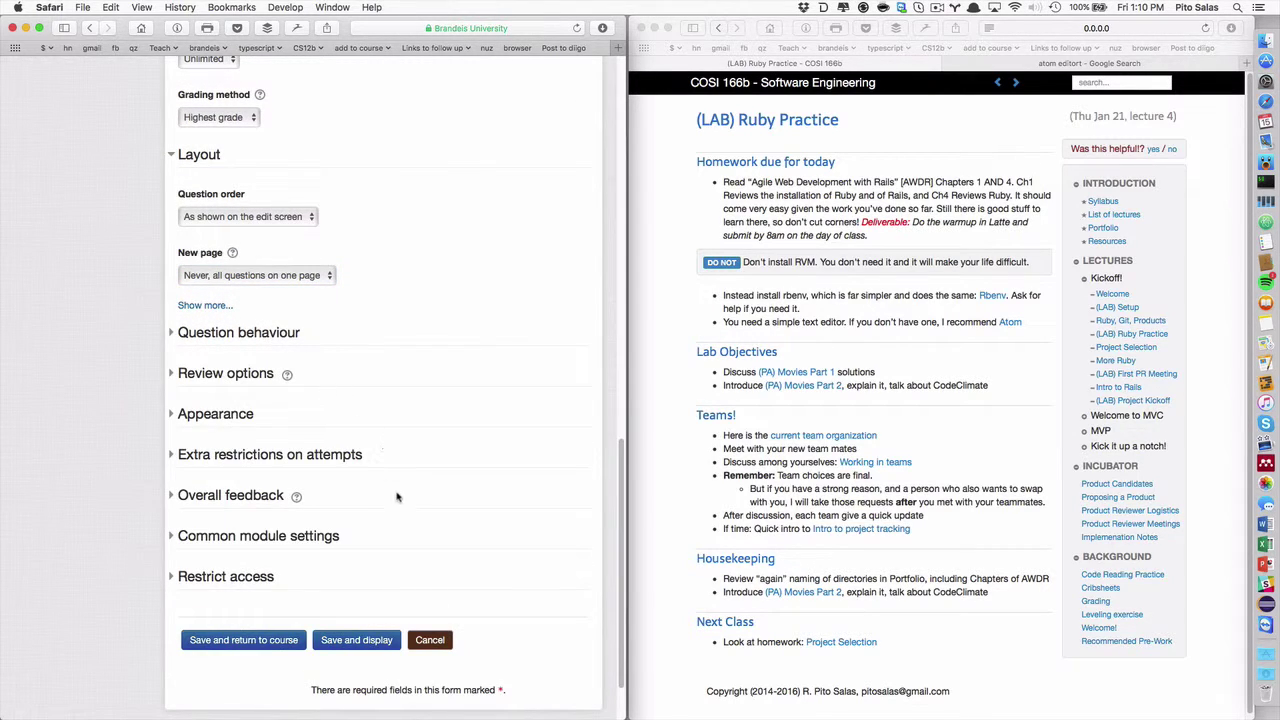
scroll(402, 522, "down", 2)
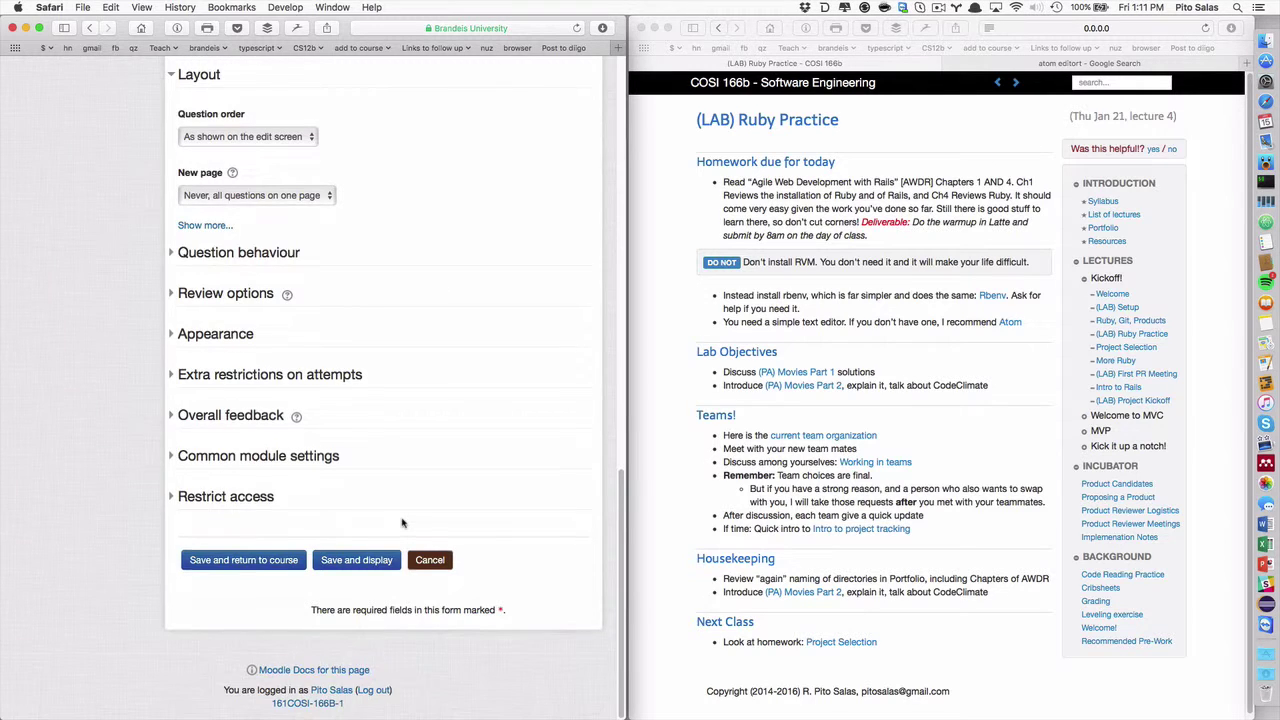
- Save the quiz, then replace its maximum grade of 10.00 with 100
left_click(357, 561)
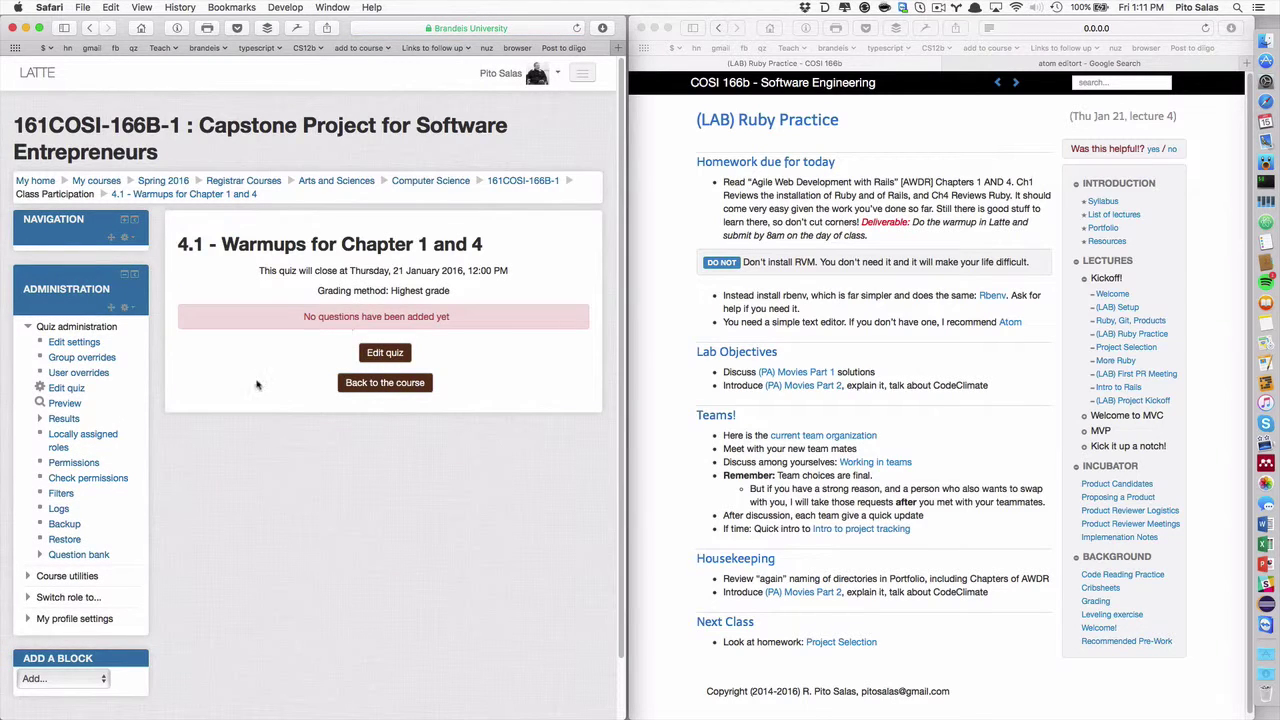
left_click(75, 390)
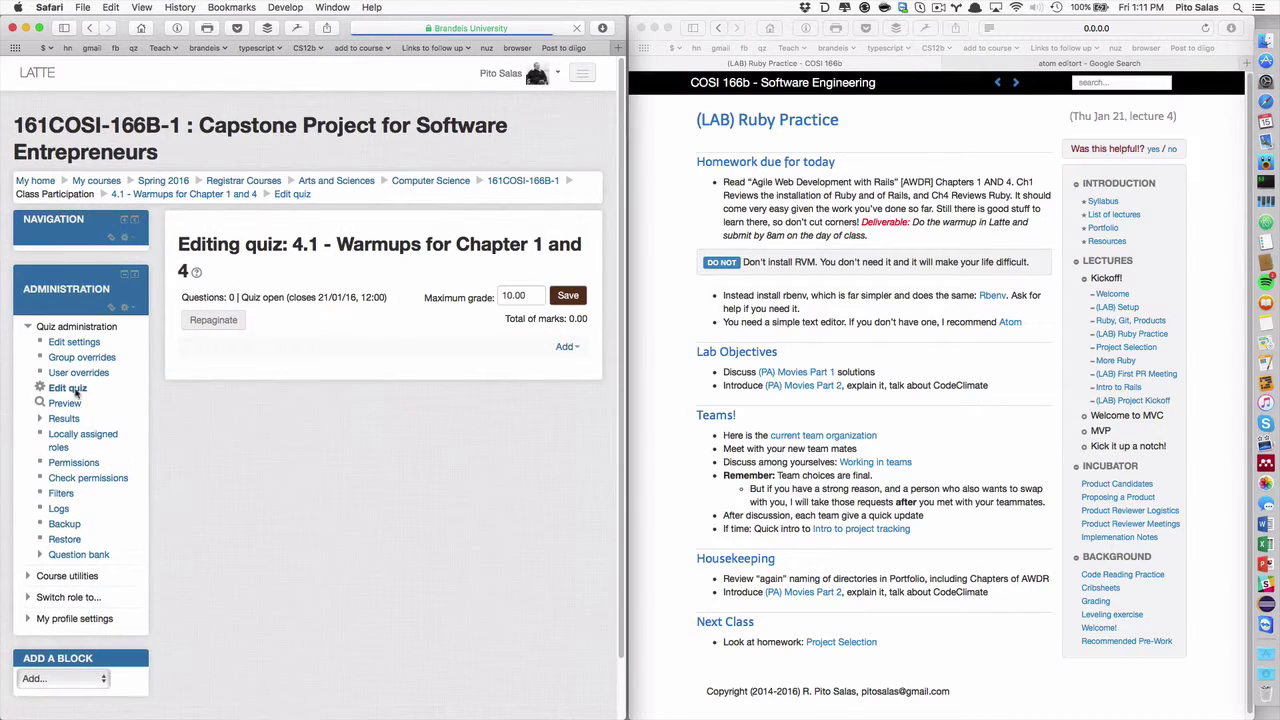
double_click(519, 295)
type("100")
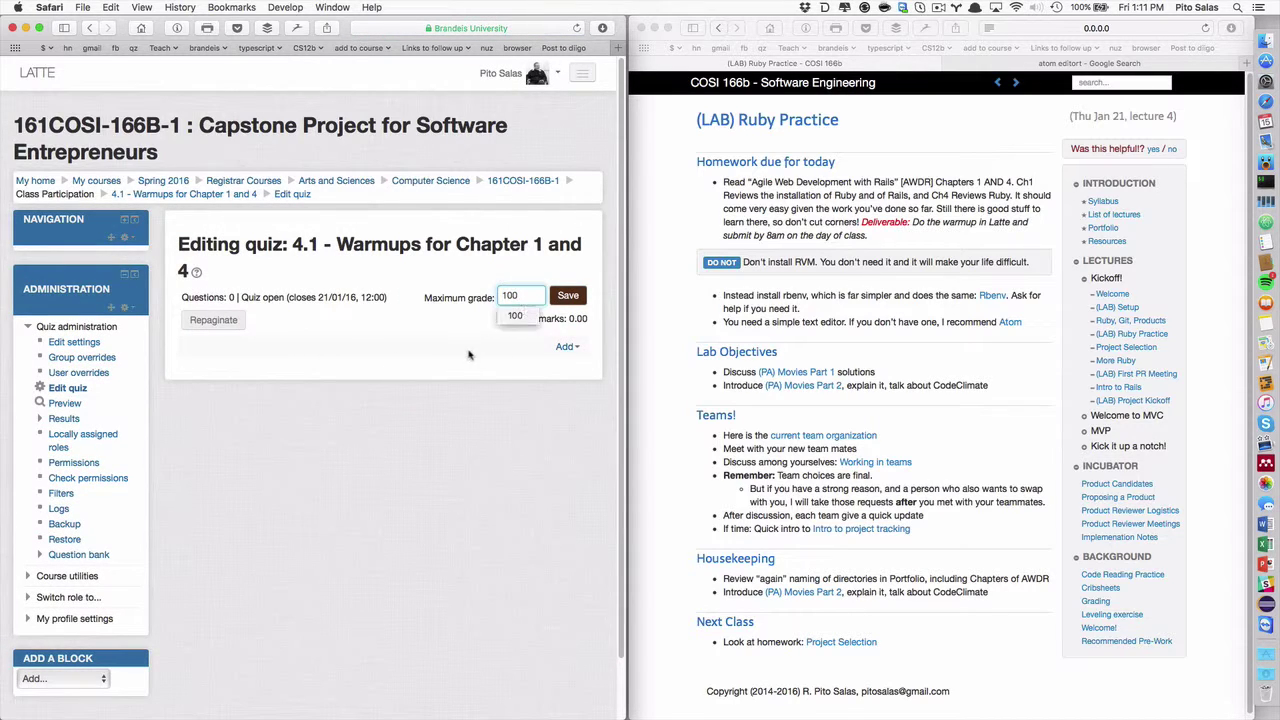
key("Escape")
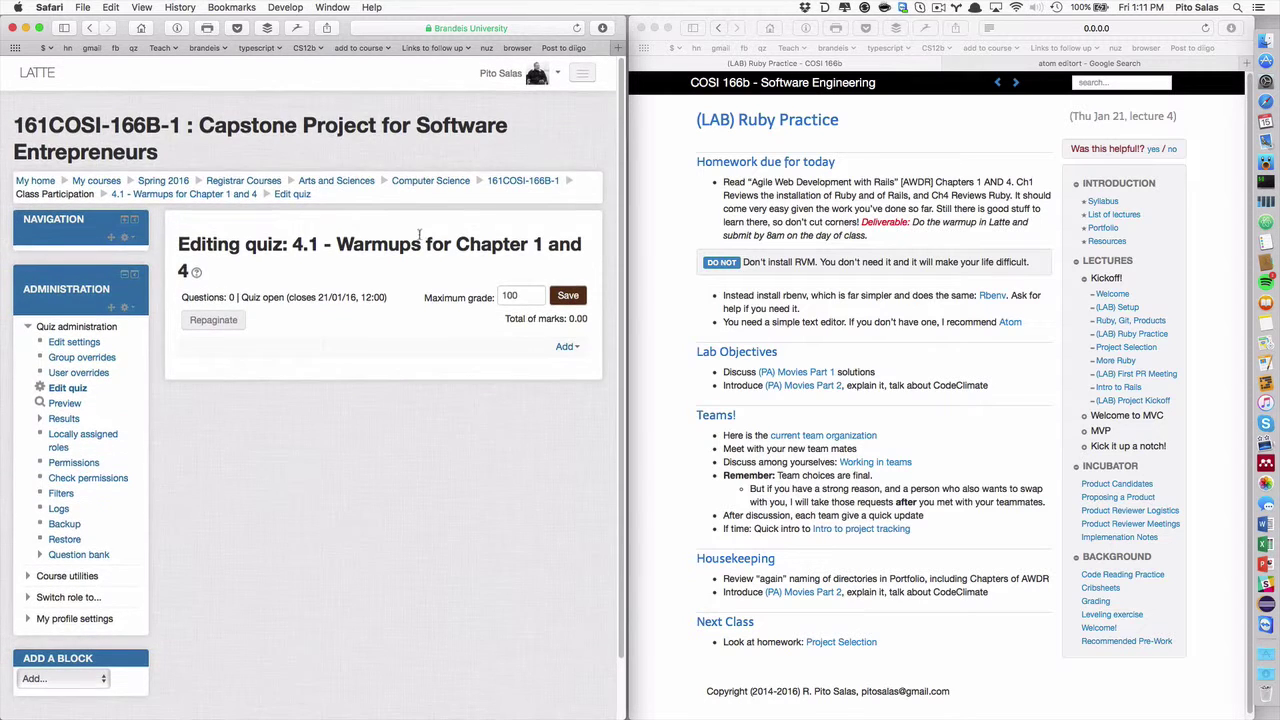
- Delete the 4.1 - Warmups quiz and begin adding a Feedback activity to Class Participation
left_click(533, 181)
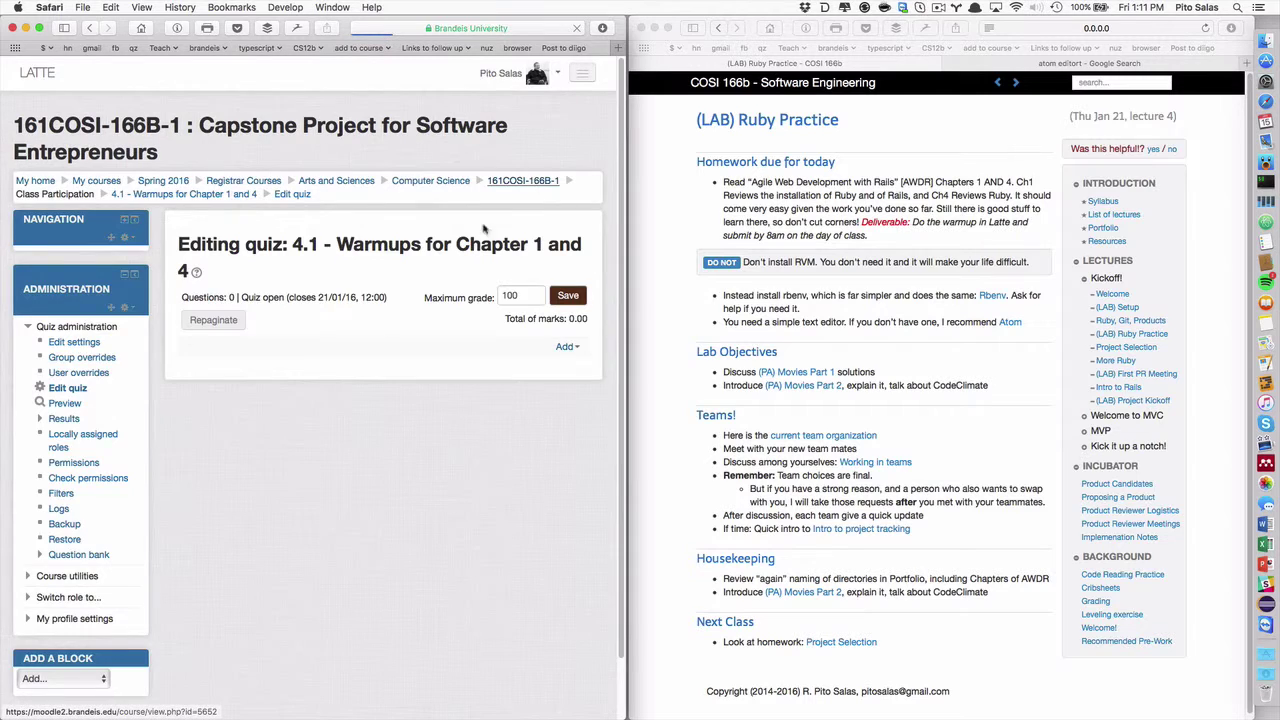
scroll(361, 537, "down", 3)
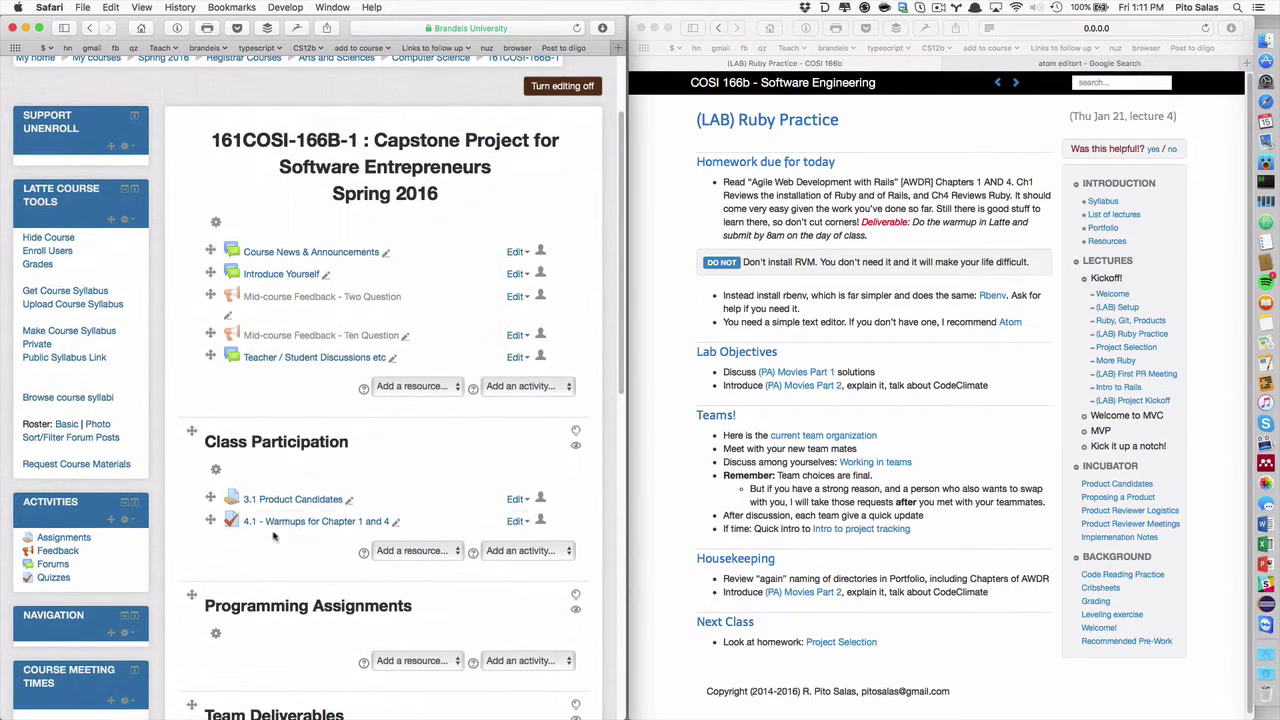
left_click(513, 523)
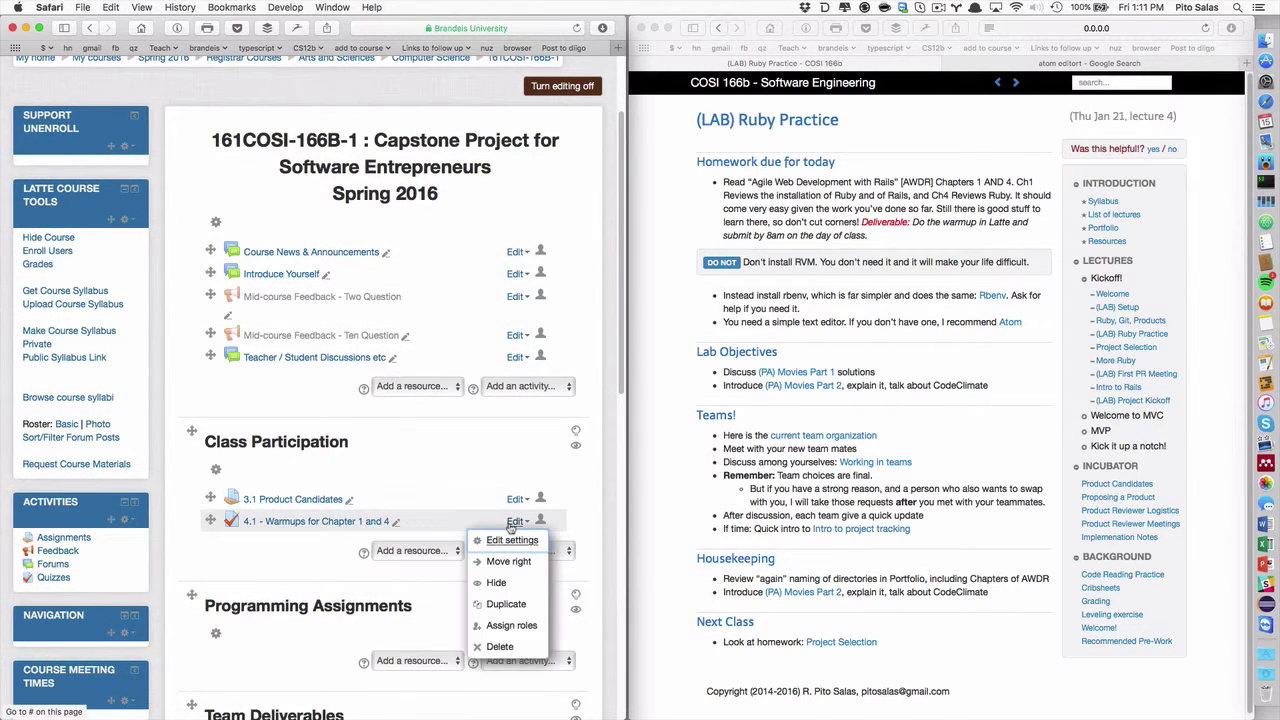
left_click(498, 647)
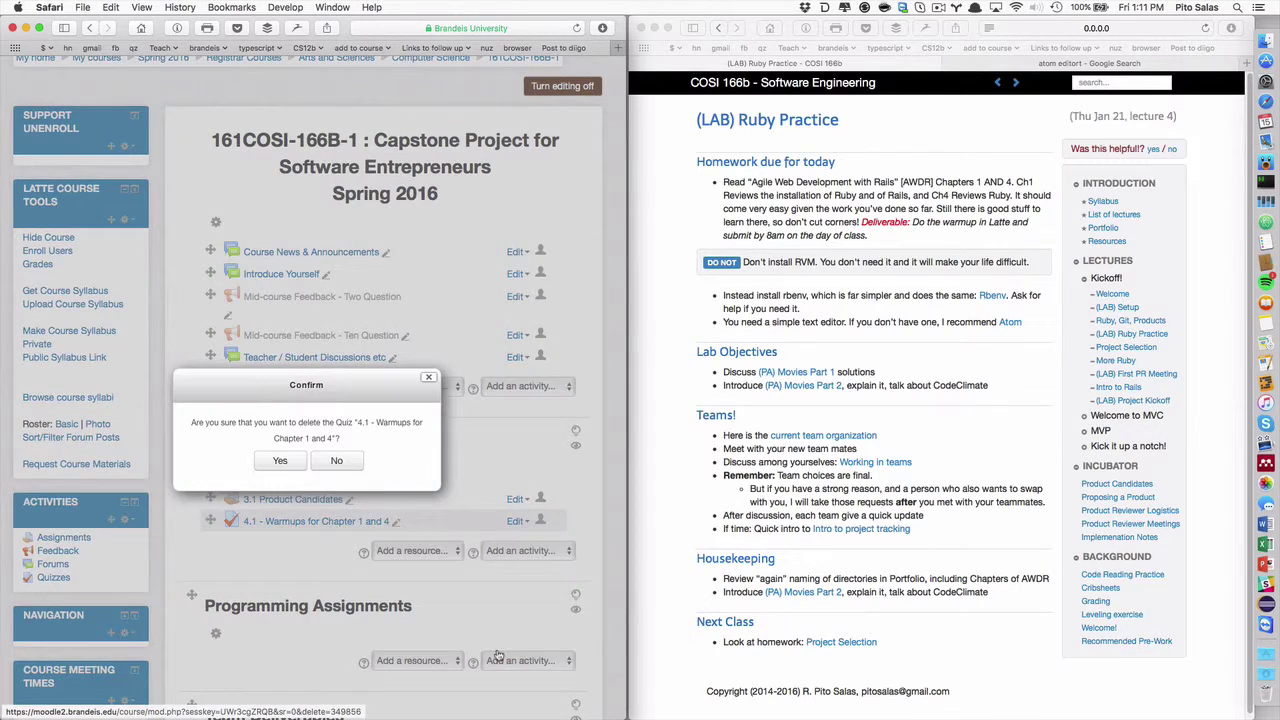
left_click(281, 462)
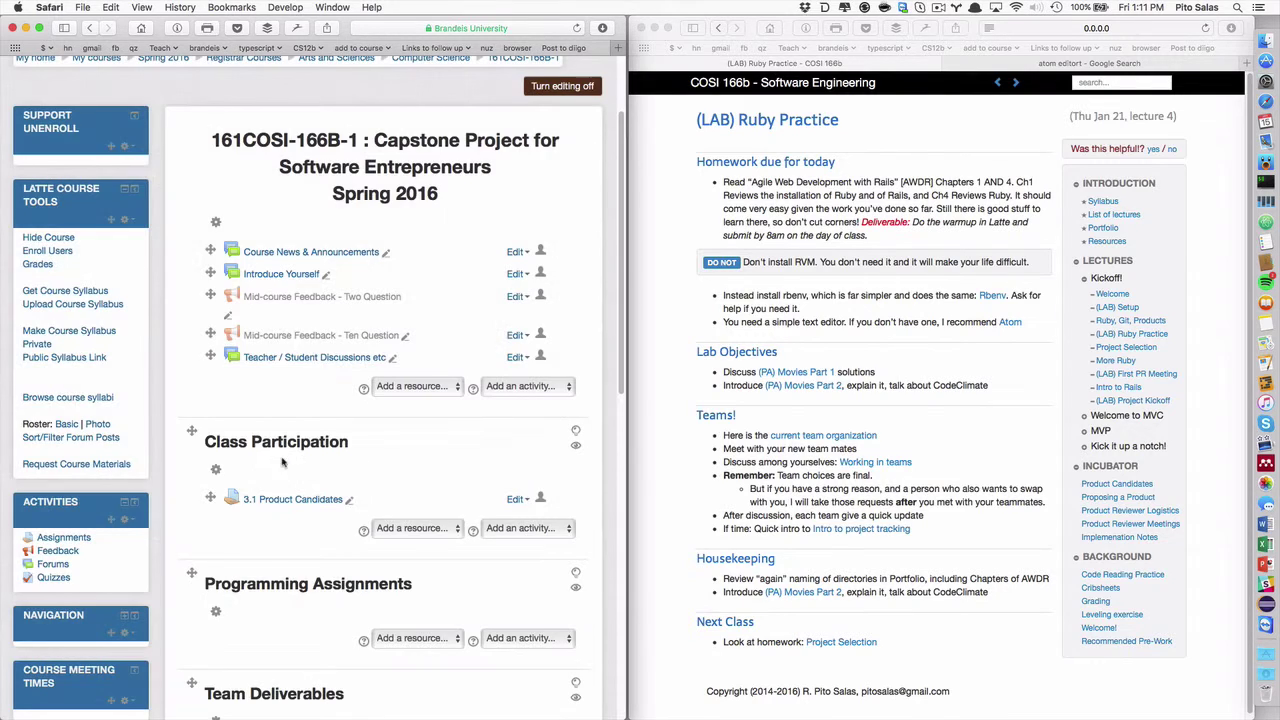
left_click(509, 530)
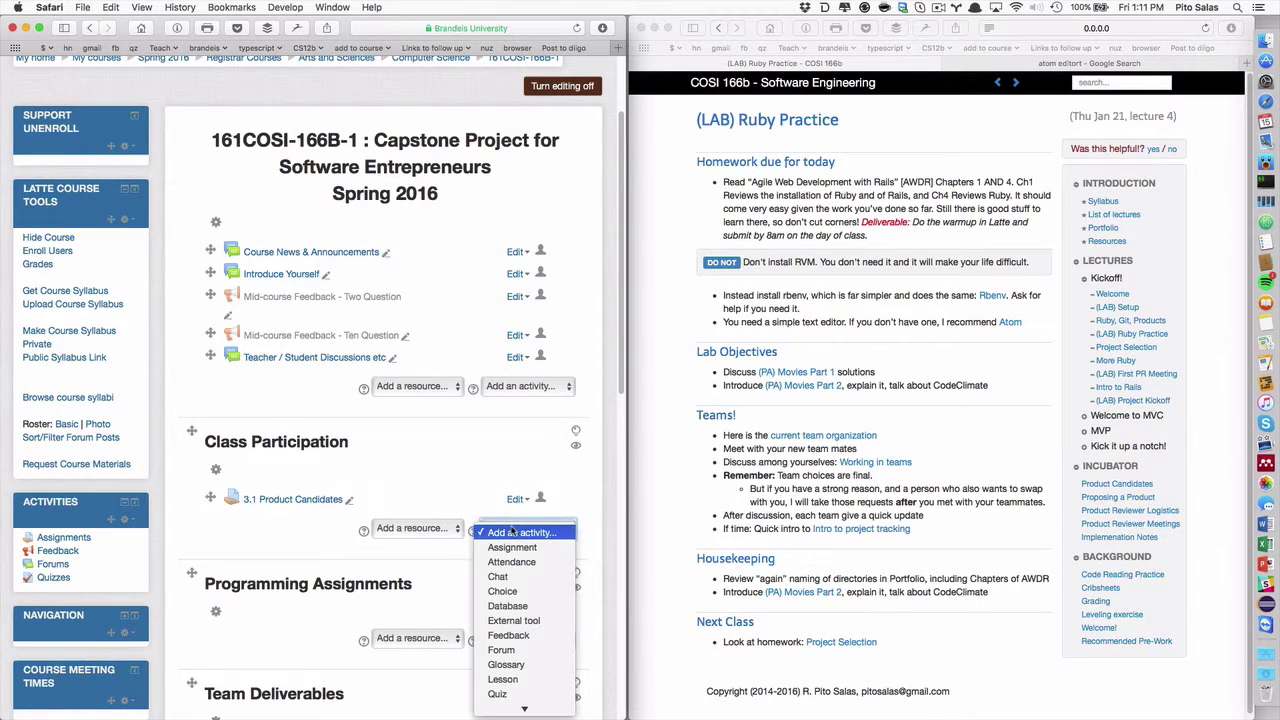
left_click(507, 637)
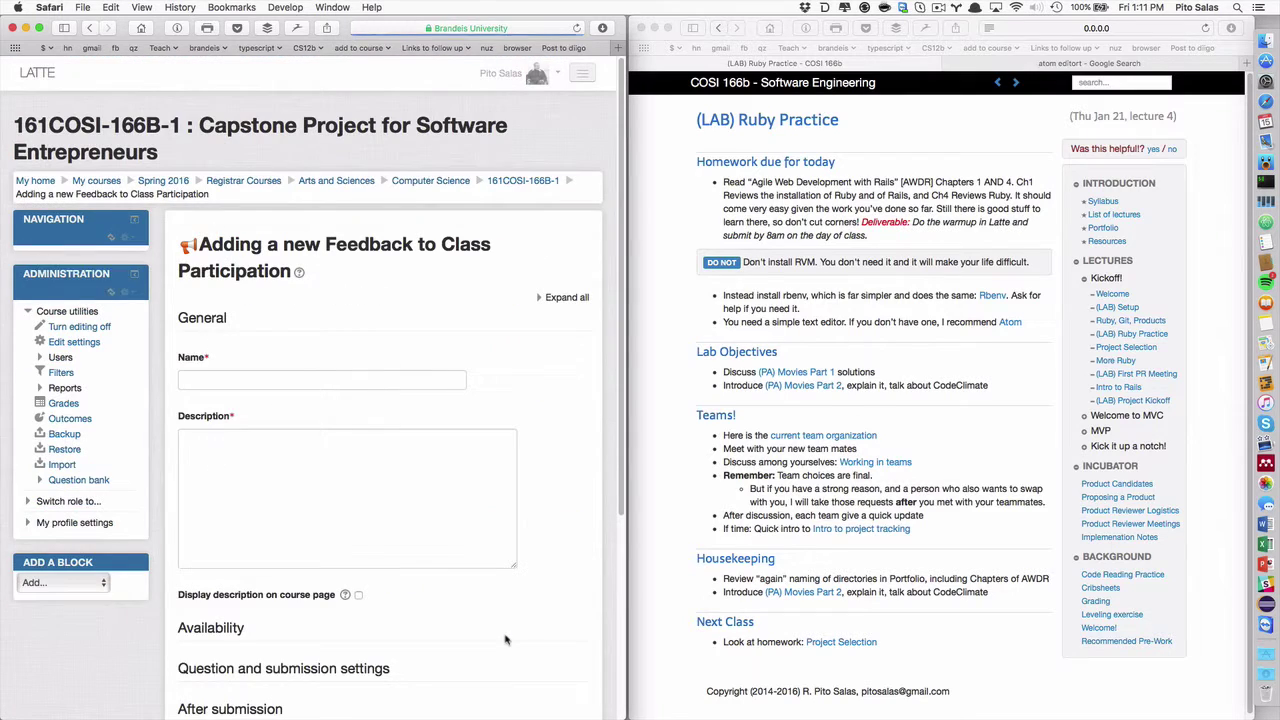
- Name the feedback activity '4.1 Warmups for Chapter 1 and 4 Reading'
left_click(292, 377)
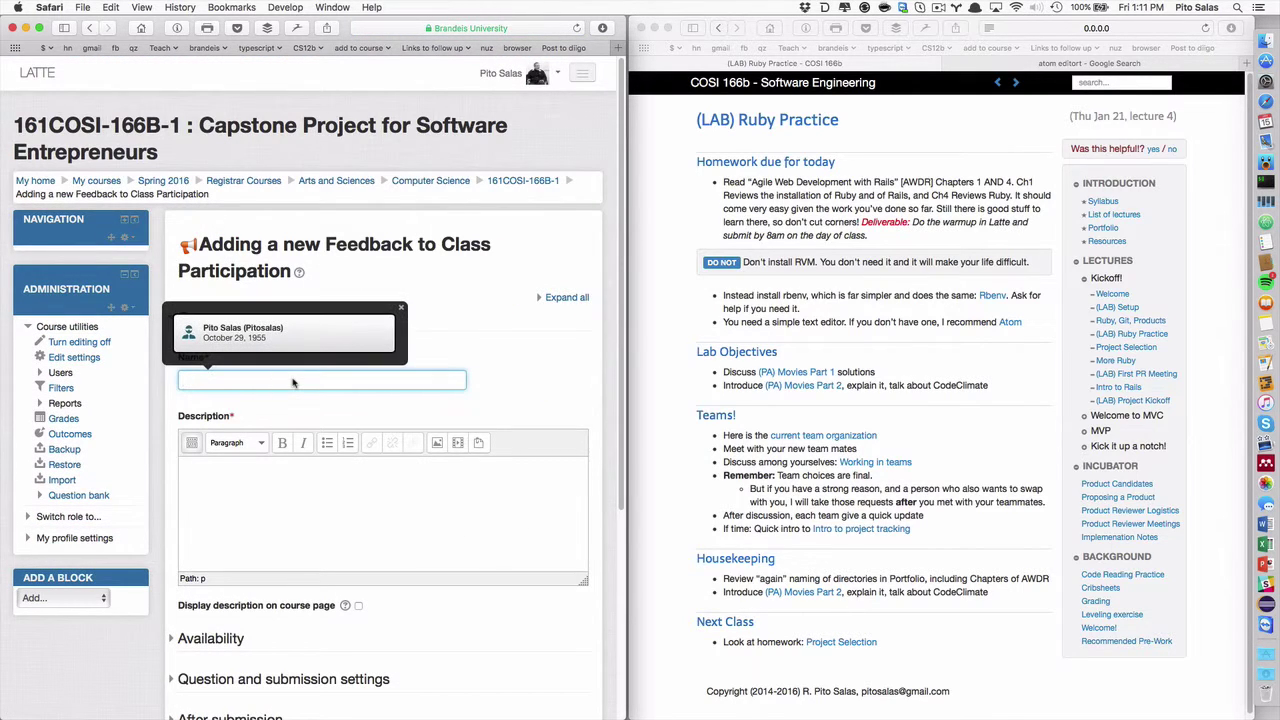
left_click(402, 309)
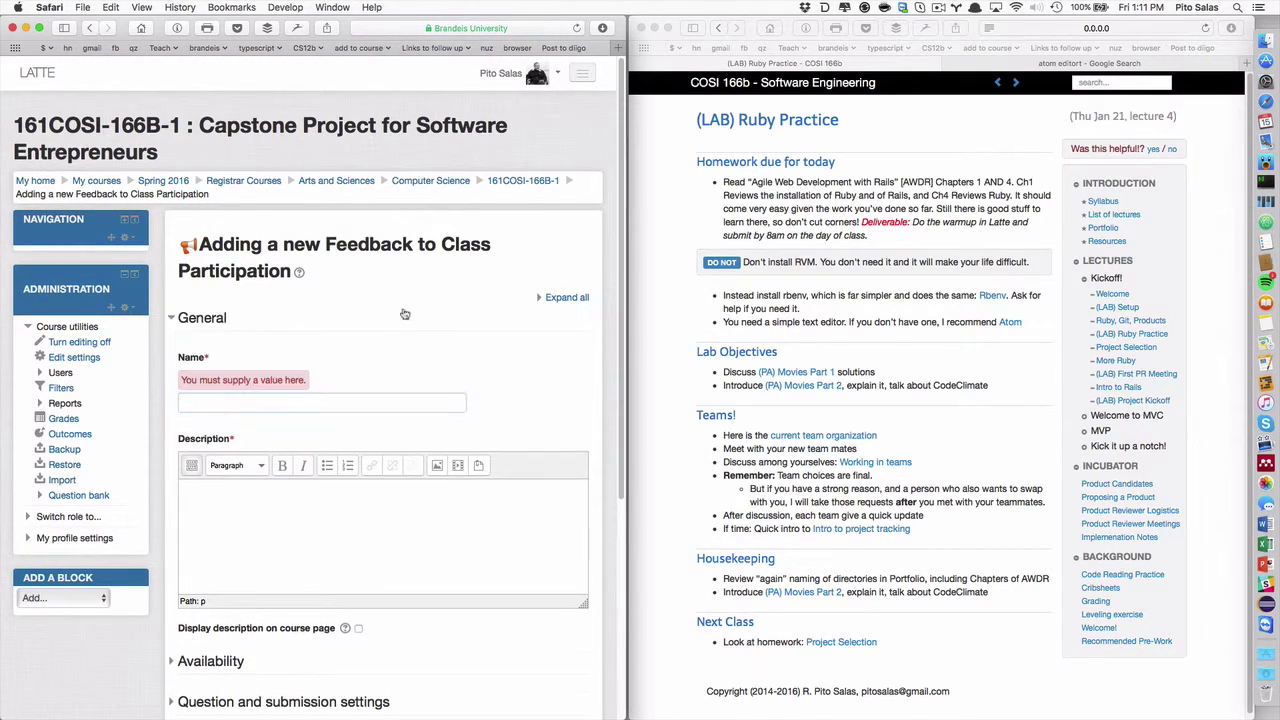
left_click(264, 407)
type("4.1 Warmu")
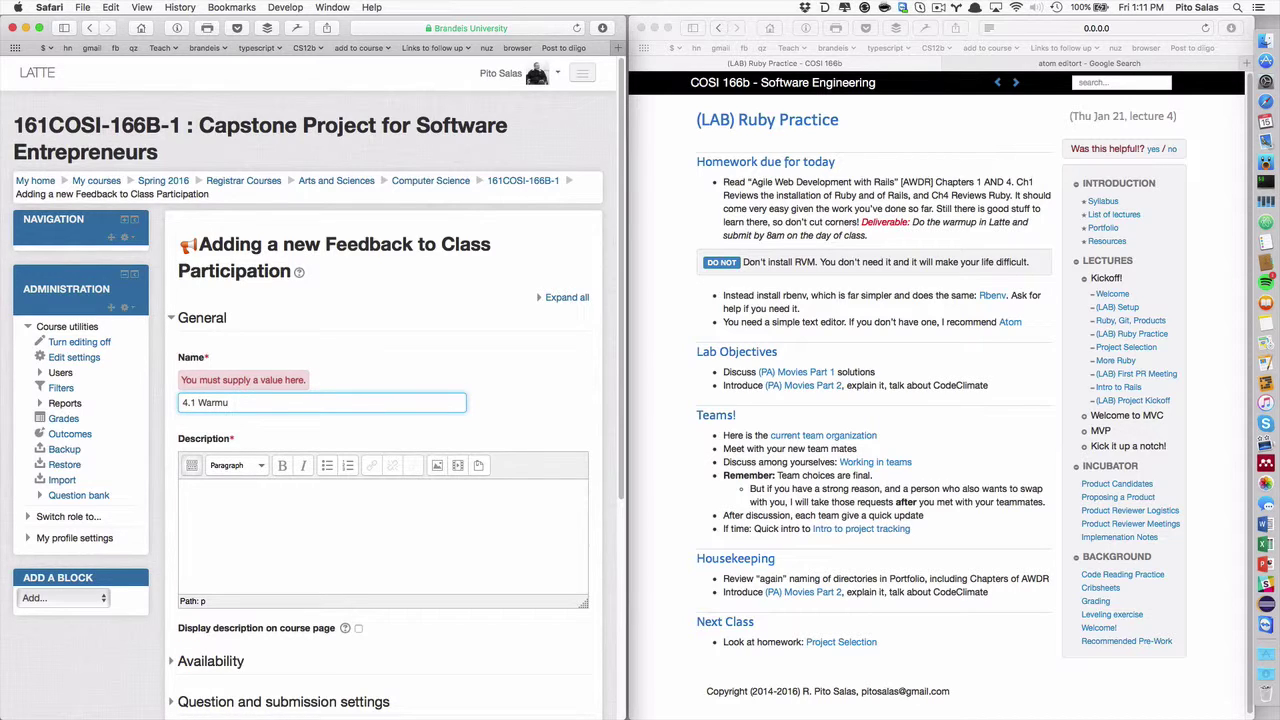
type("ps for Chapter 1 and 4 Reading")
scroll(285, 530, "down", 5)
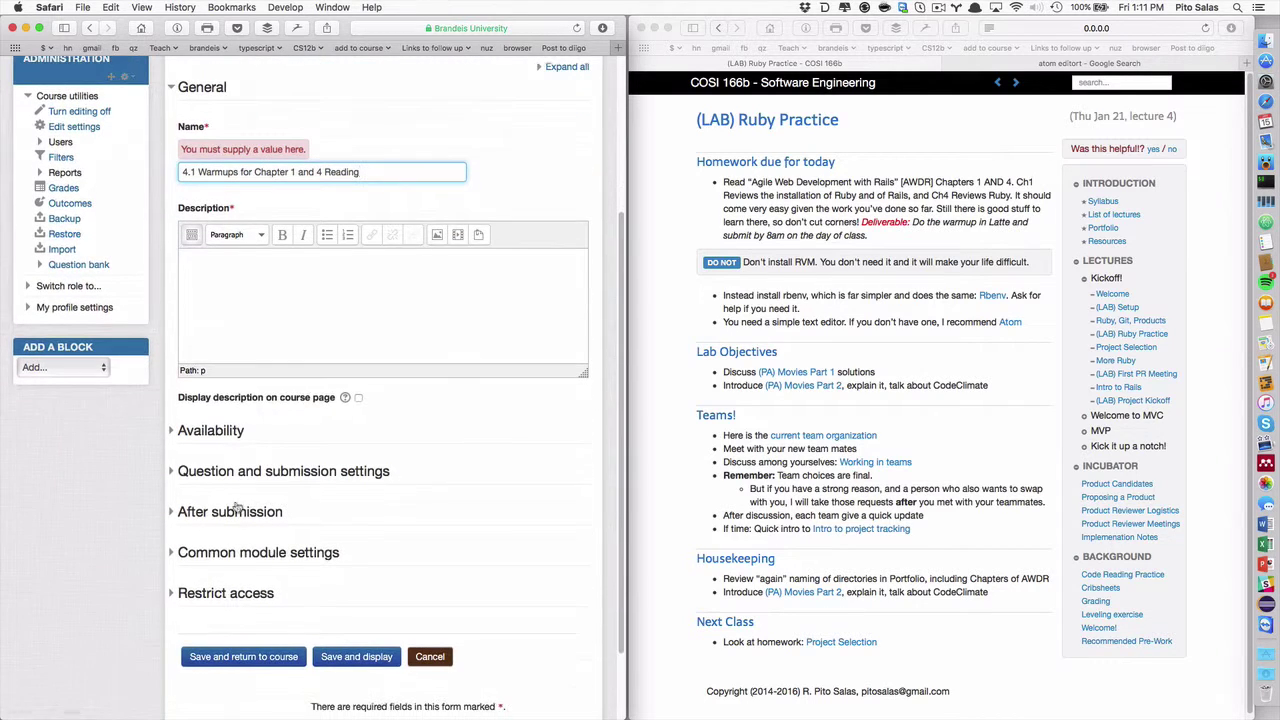
- Enable a closing date for answers on the 21st at 12:00
left_click(196, 410)
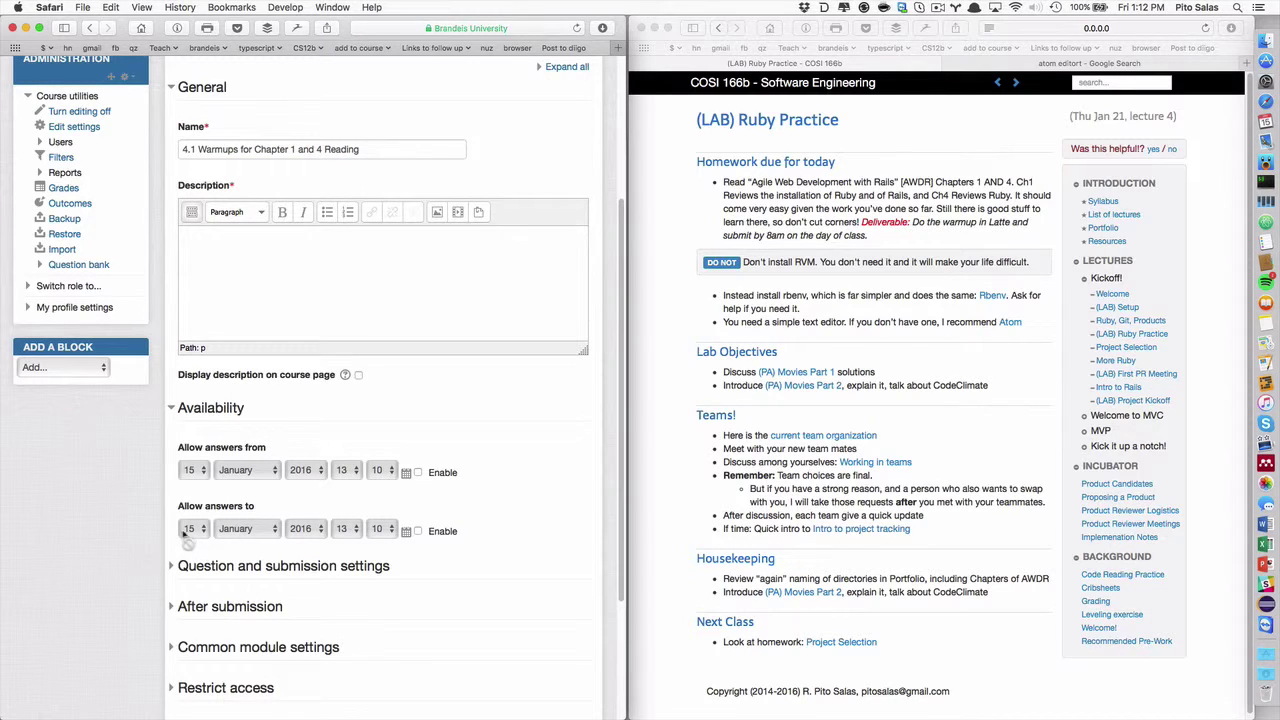
left_click(418, 531)
left_click(190, 529)
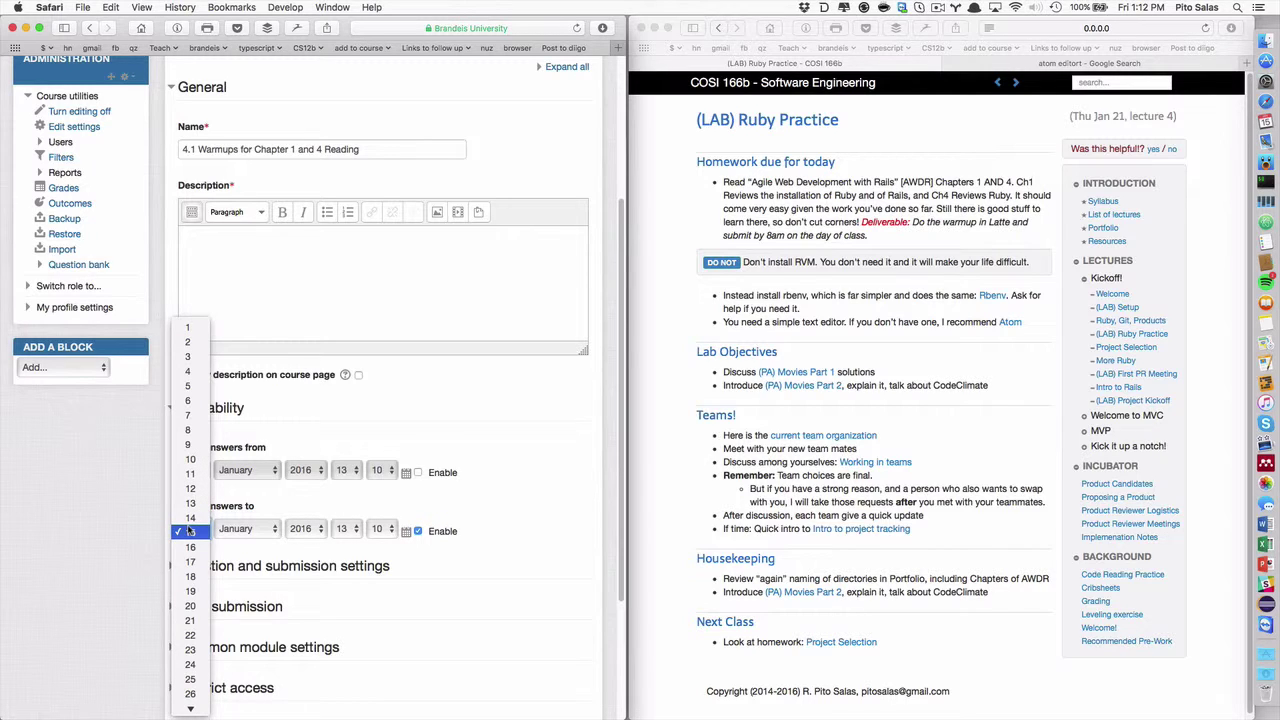
left_click(190, 620)
left_click(345, 529)
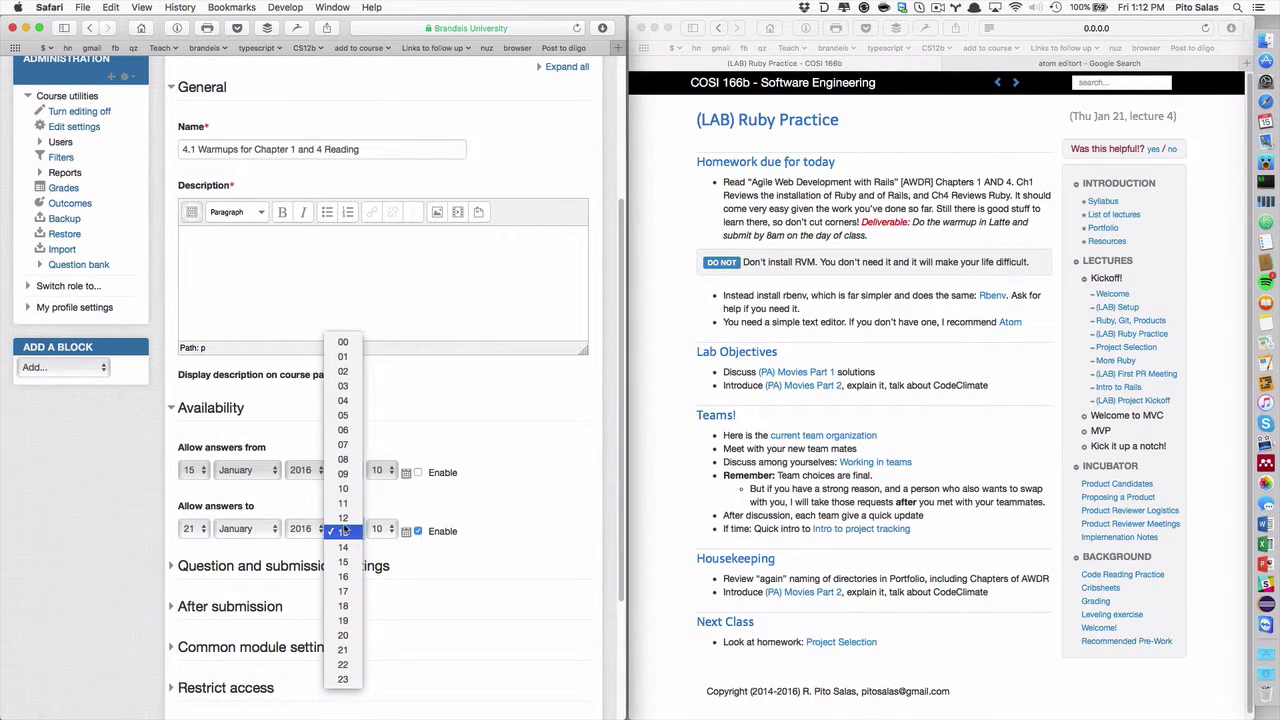
left_click(343, 517)
left_click(383, 530)
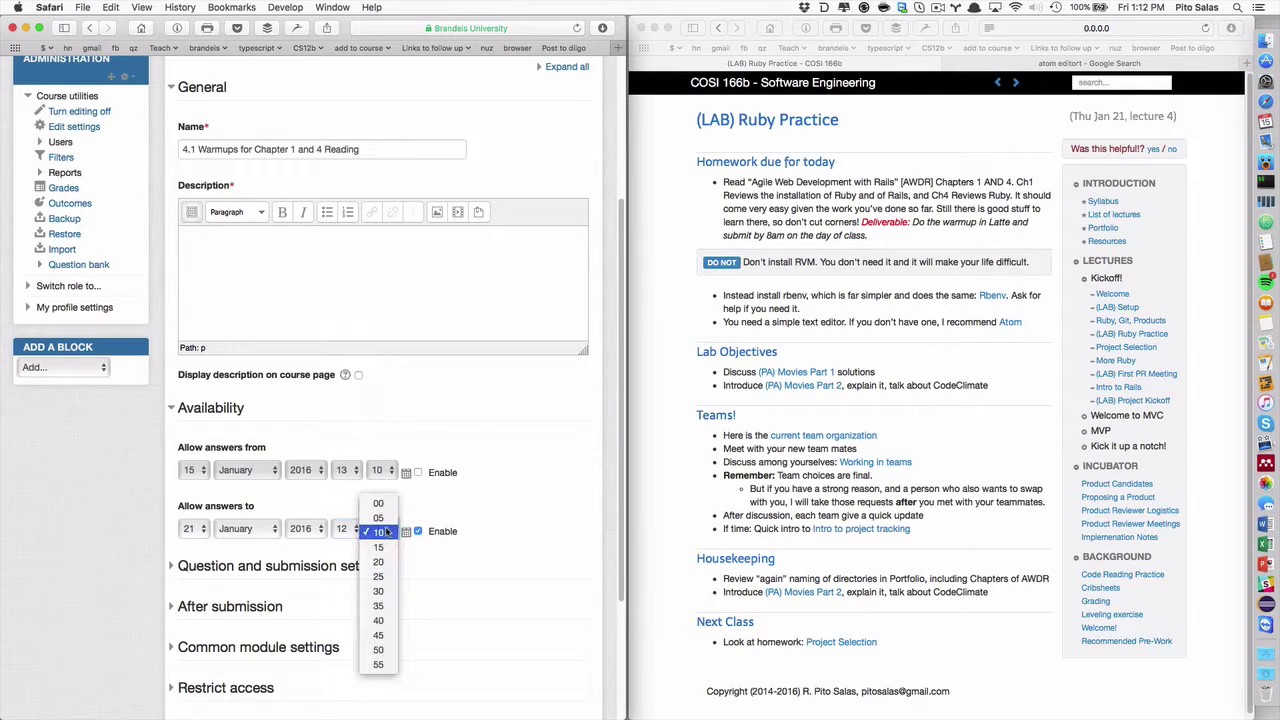
left_click(378, 503)
scroll(296, 451, "down", 3)
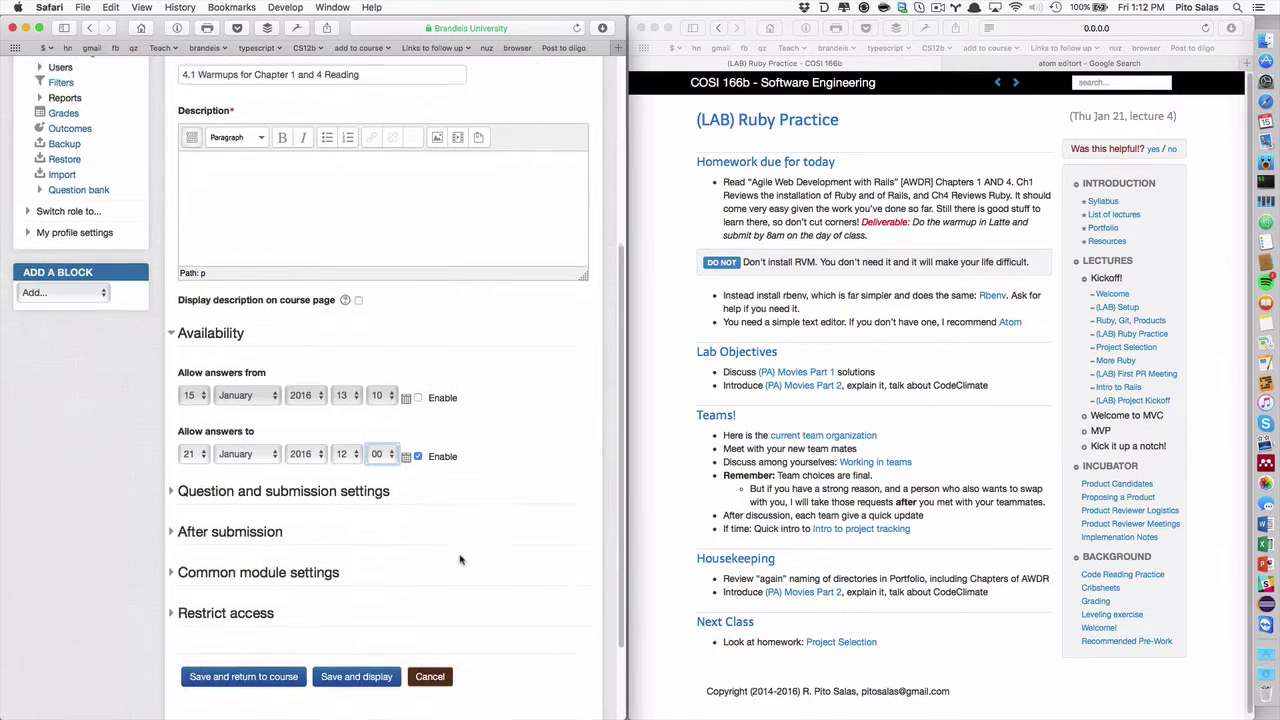
- Set the feedback to log and show user names with answers
left_click(296, 451)
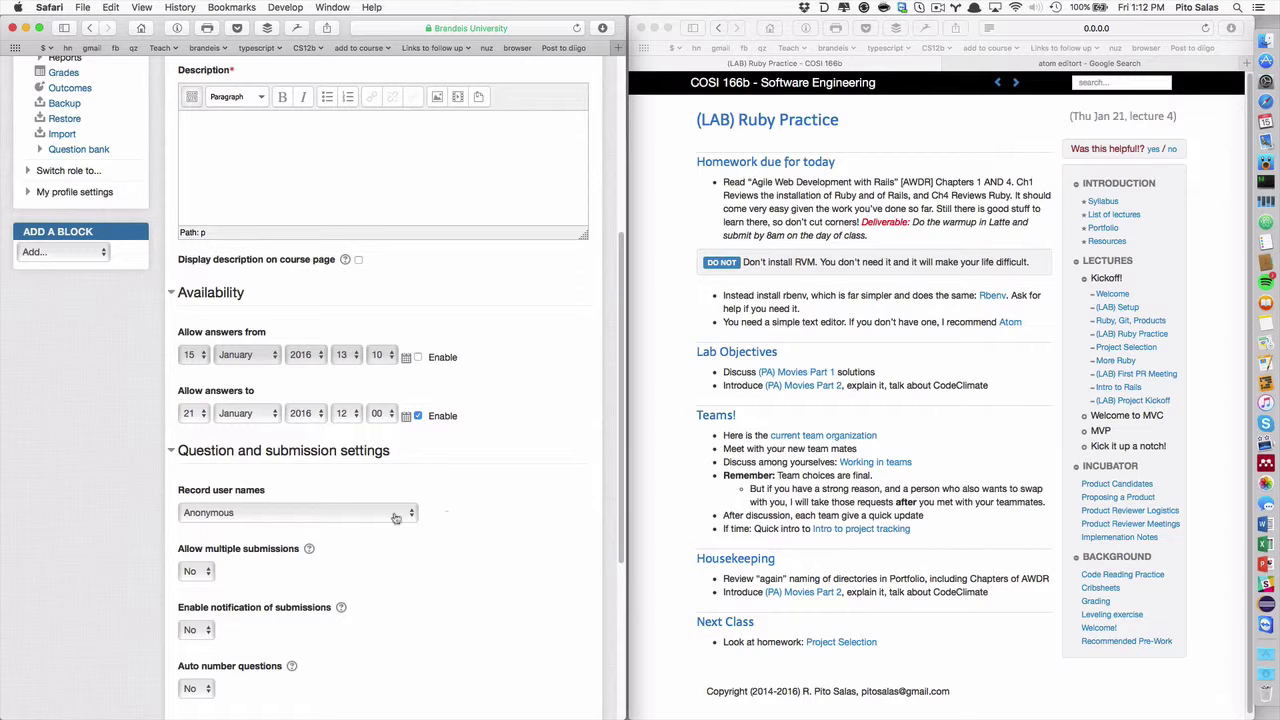
left_click(305, 512)
left_click(305, 532)
scroll(374, 576, "down", 3)
scroll(374, 578, "down", 4)
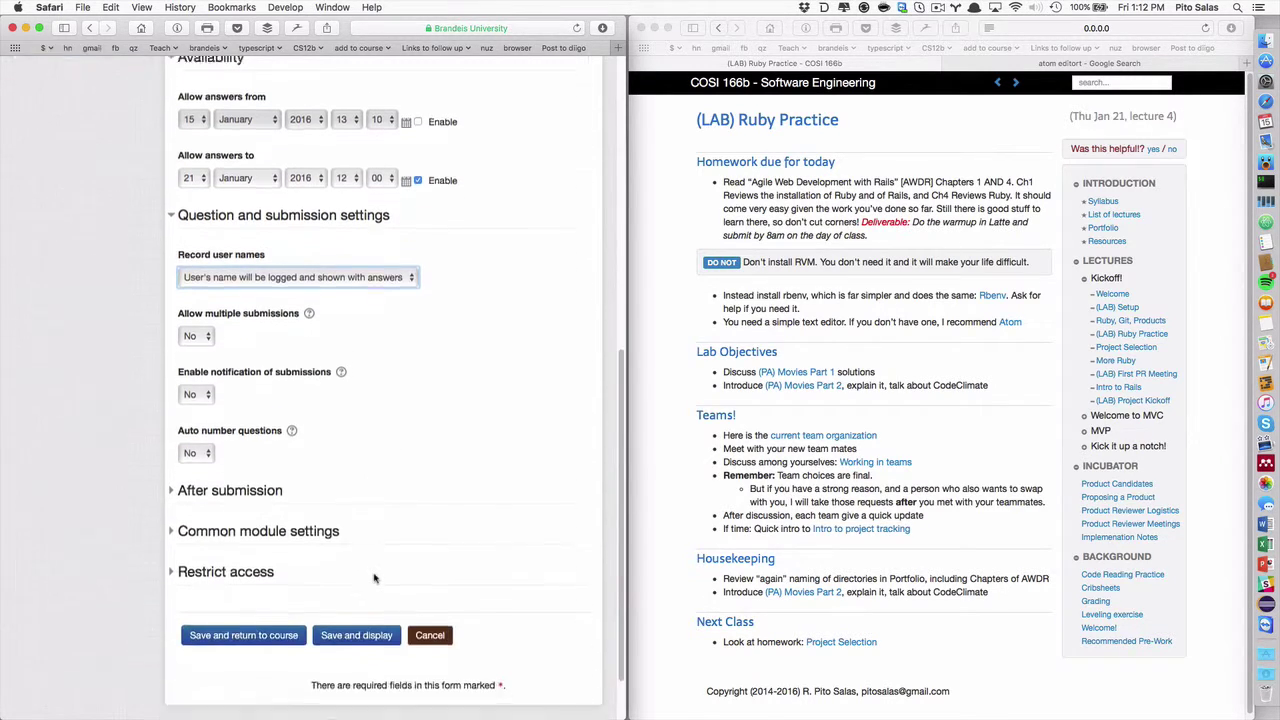
- Collapse the After submission options and try saving the feedback
left_click(241, 423)
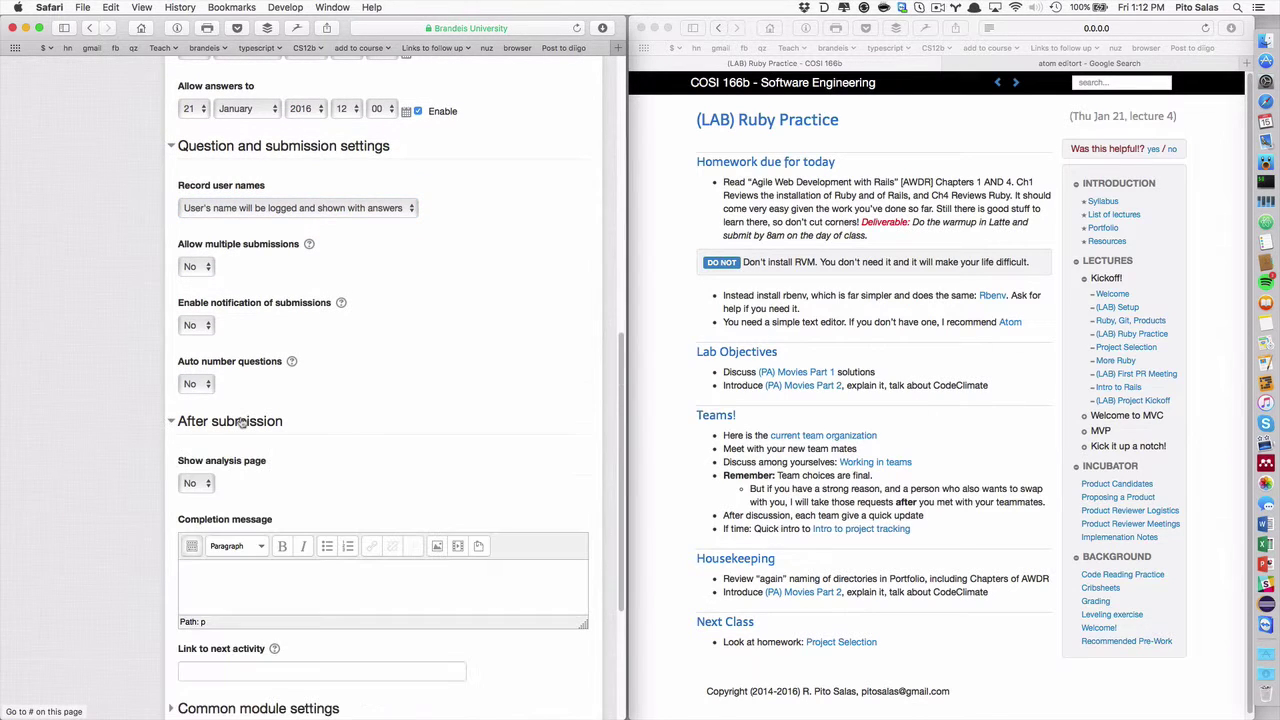
left_click(253, 427)
left_click(253, 427)
left_click(253, 427)
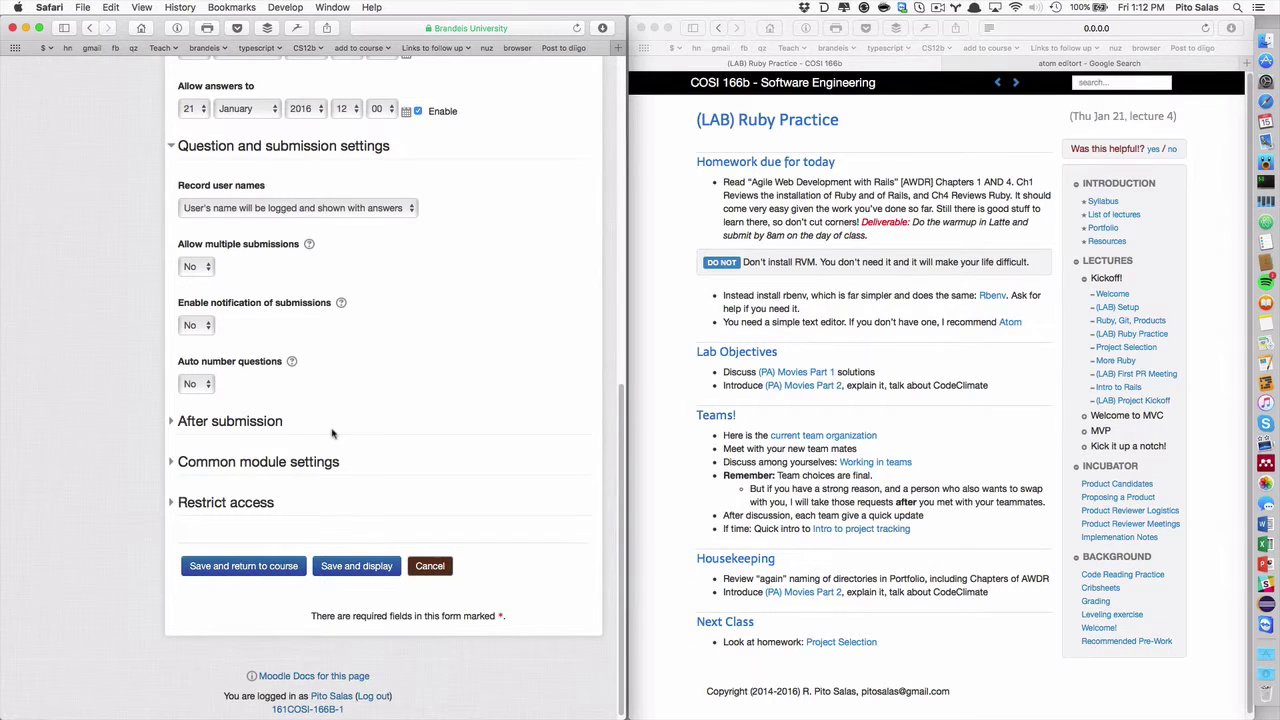
scroll(280, 430, "down", 1)
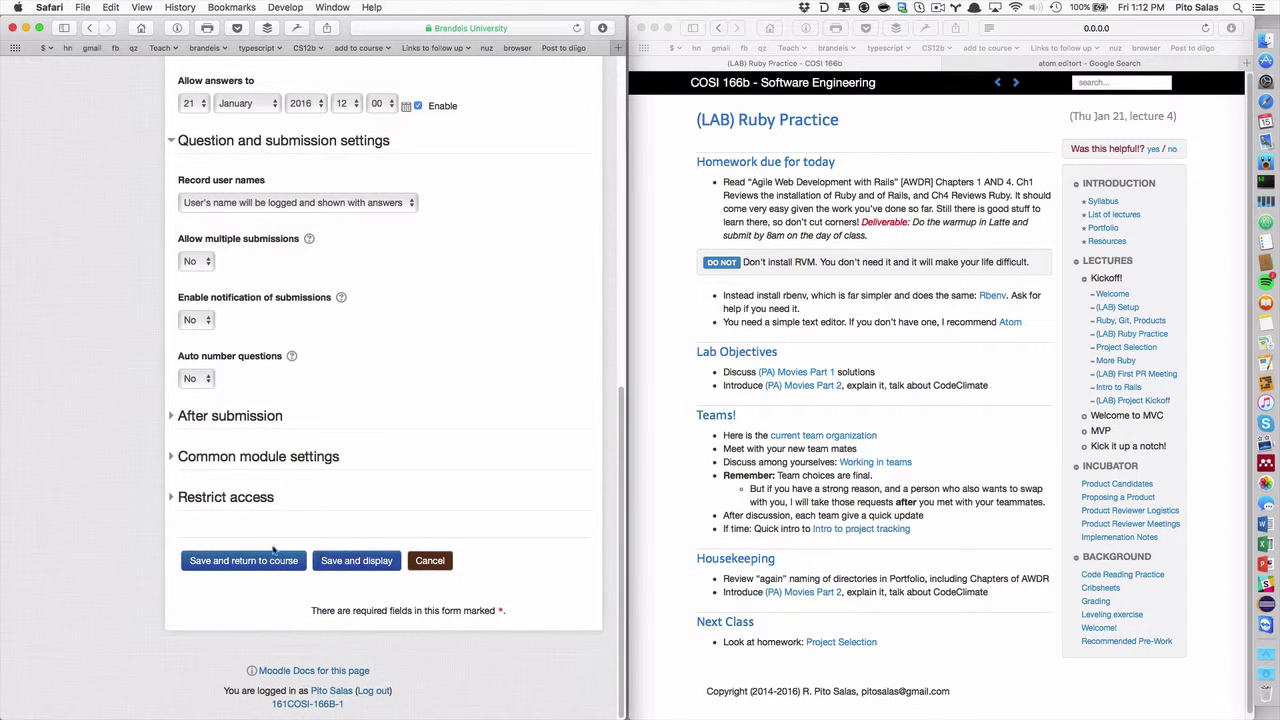
left_click(360, 561)
- Write description questions 'Q1: What is ActiveModel' and 'Q2: What is the difference between Ruby and Rails?'
left_click(251, 459)
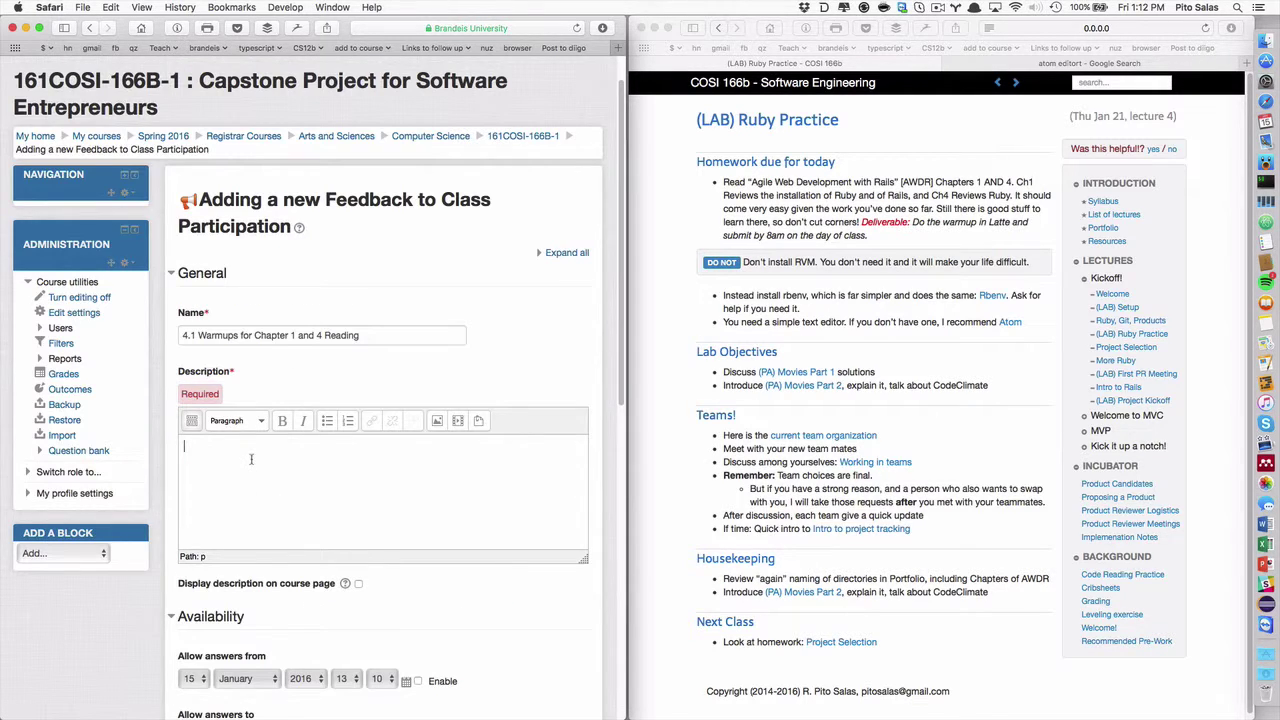
type("Pleas")
key("BackSpace")
key("BackSpace")
key("BackSpace")
key("BackSpace")
type("Warmup: Please")
key("BackSpace")
key("BackSpace")
key("BackSpace")
key("BackSpace")
key("BackSpace")
key("BackSpace")
key("BackSpace")
key("BackSpace")
key("BackSpace")
key("BackSpace")
key("BackSpace")
key("BackSpace")
key("BackSpace")
type("Q1: What is ")
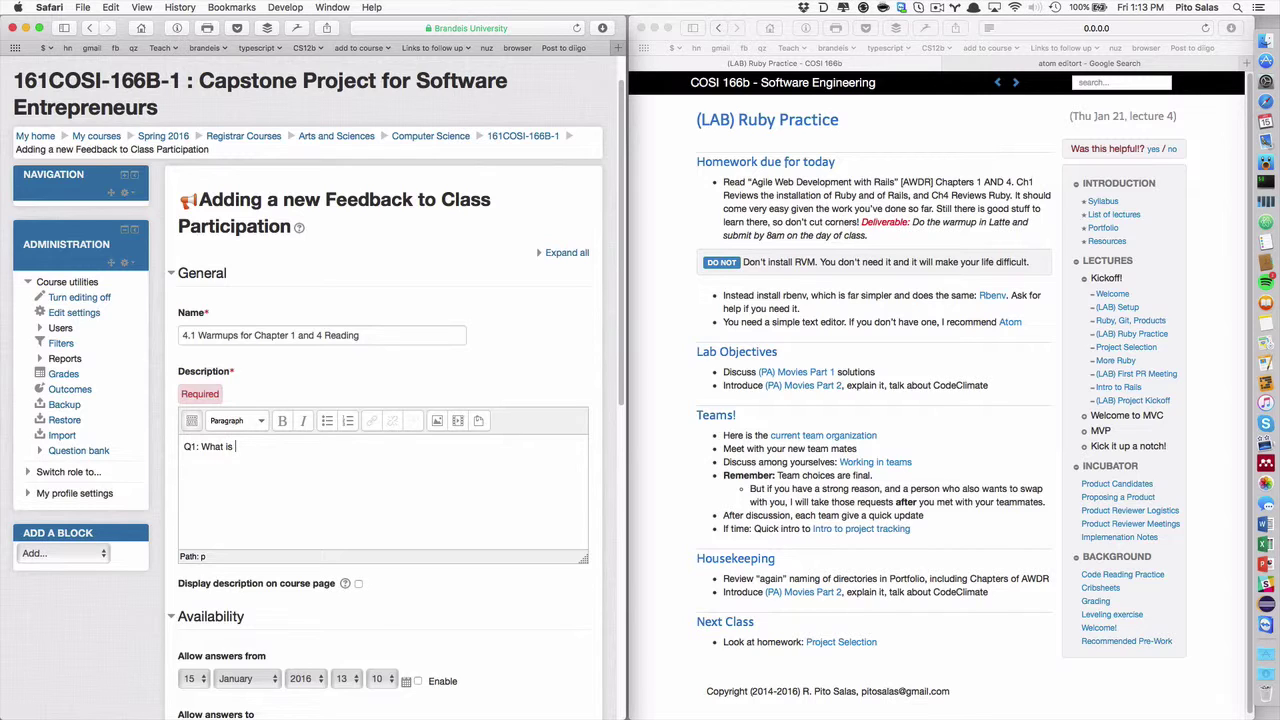
type("Active")
type("Model ")
type("Q2")
type(": What is the di")
type("fference between Ruy")
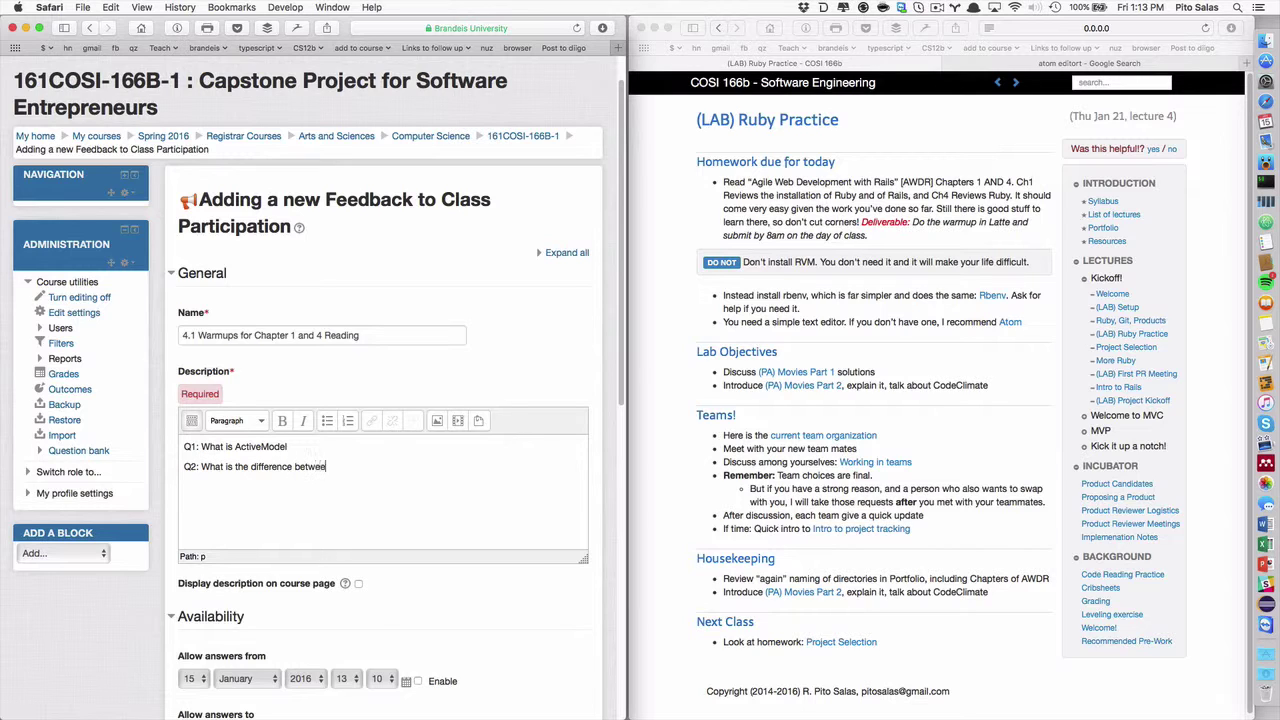
key("BackSpace")
type("by and Rails?")
- Add Q3 asking for two or three confusions, or one or two new things learned
key("Return")
type("Q3: Say two or three things that you are still confused a")
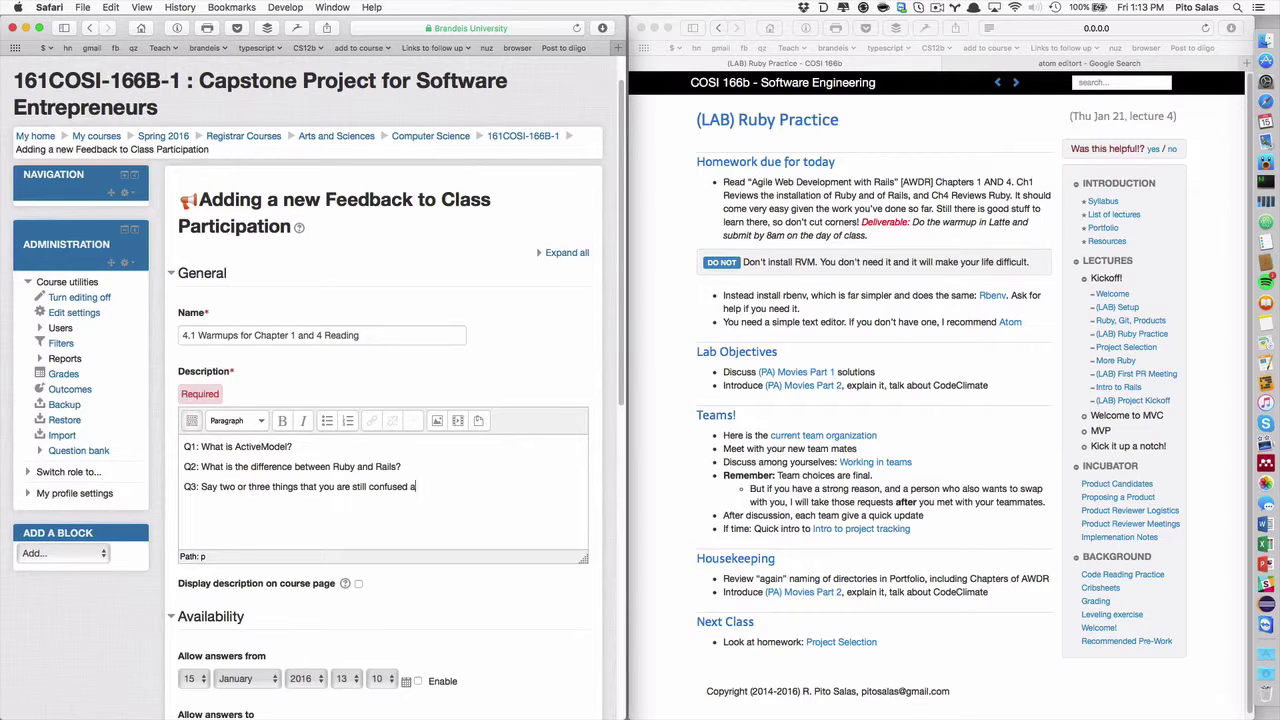
type("bout, or, if everything is clear, say one or two new things you learned.")
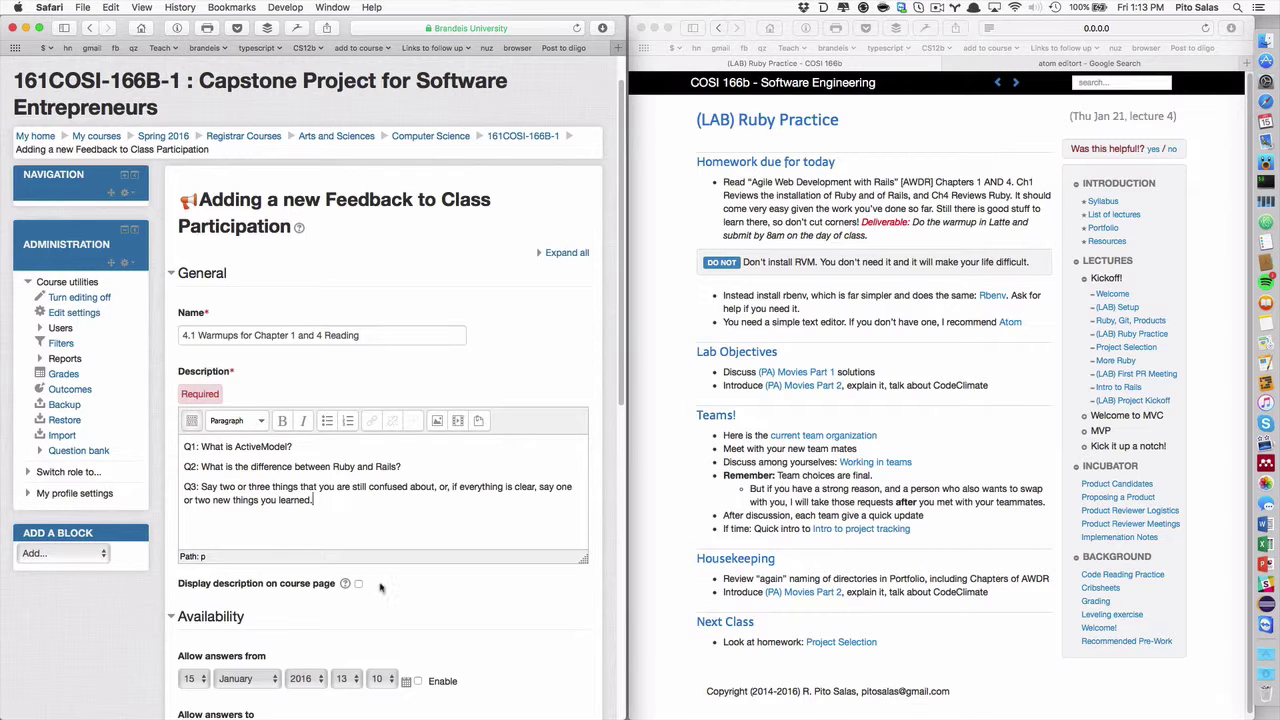
- Save the feedback activity with its new description
scroll(383, 589, "down", 3)
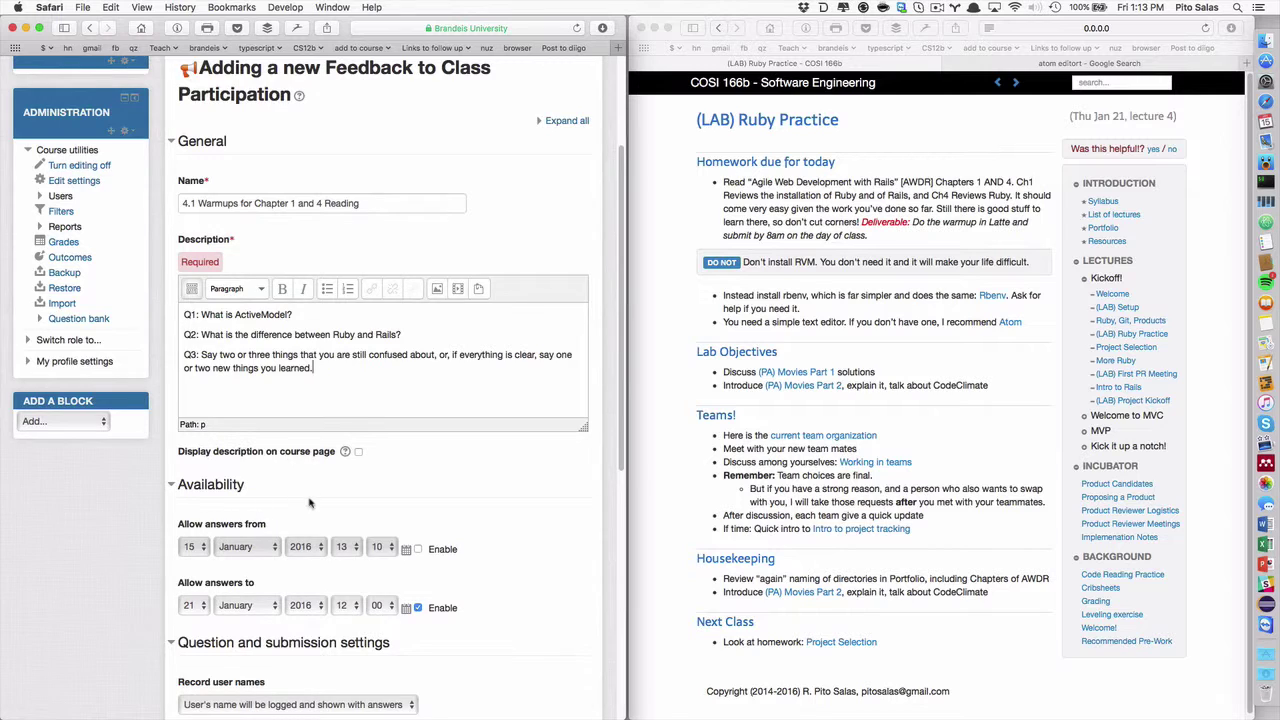
scroll(260, 480, "down", 3)
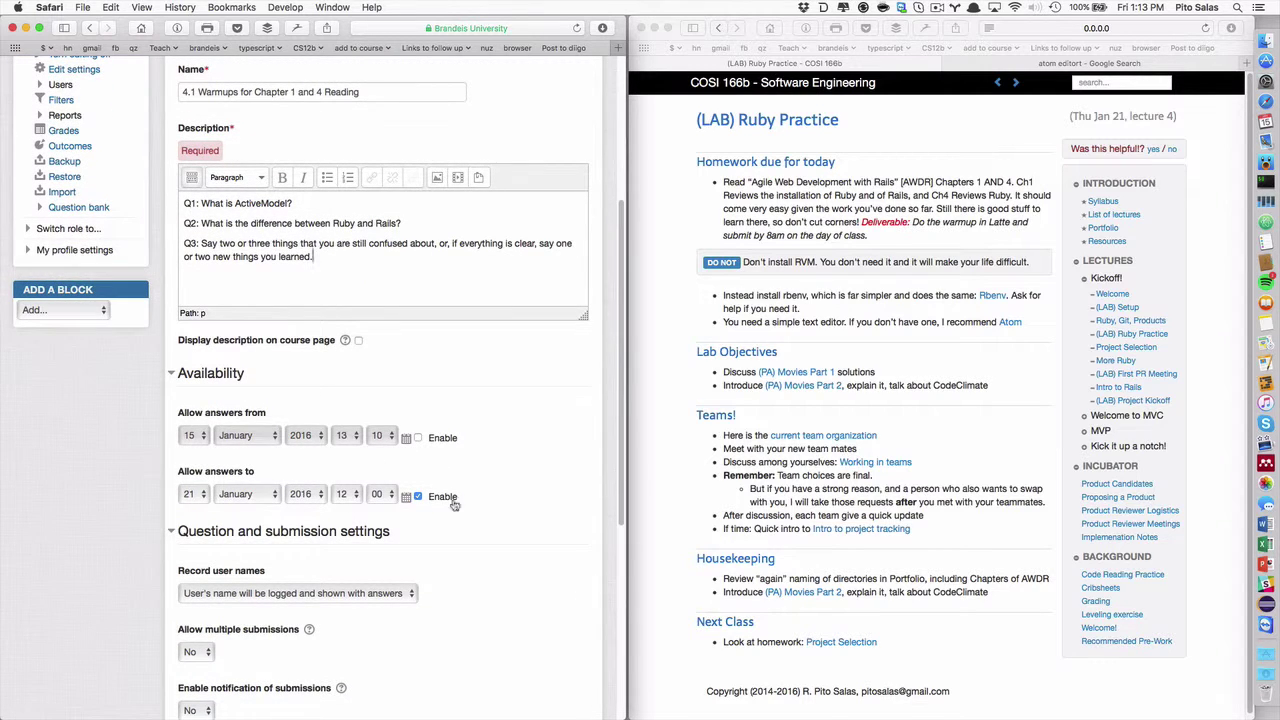
scroll(459, 535, "down", 5)
scroll(360, 469, "down", 3)
scroll(335, 565, "up", 9)
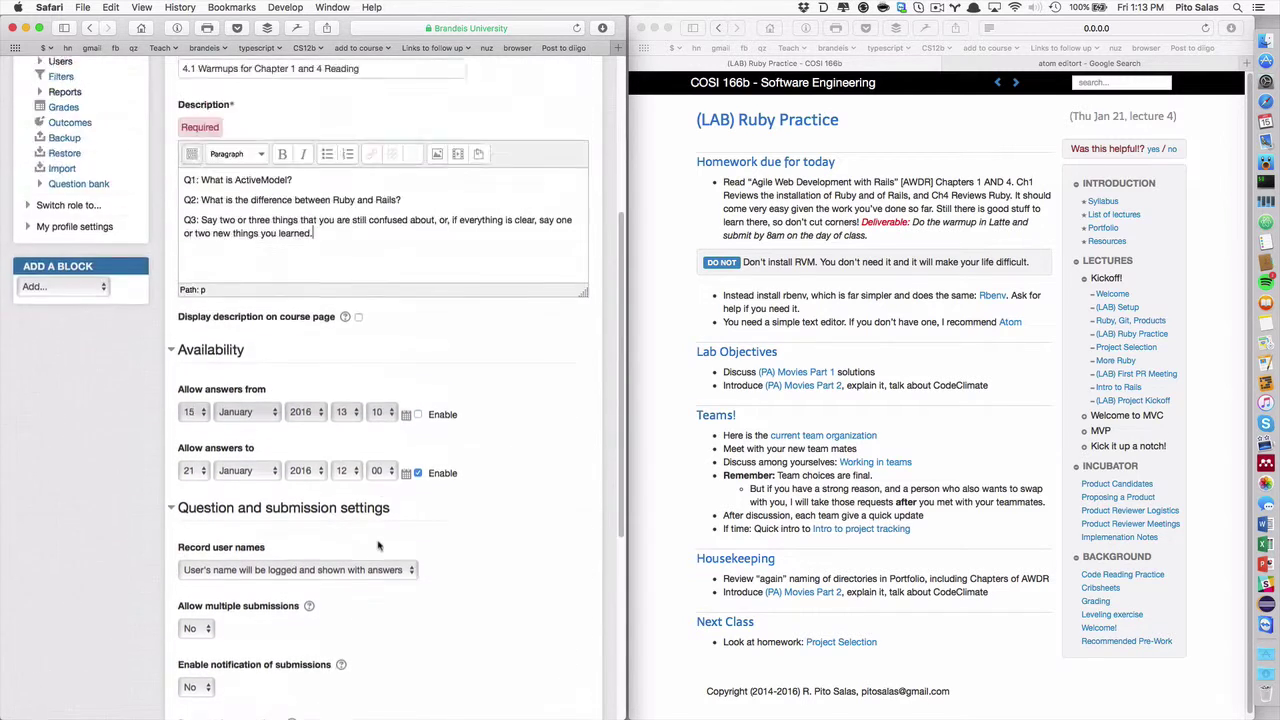
scroll(378, 550, "down", 5)
scroll(375, 597, "down", 4)
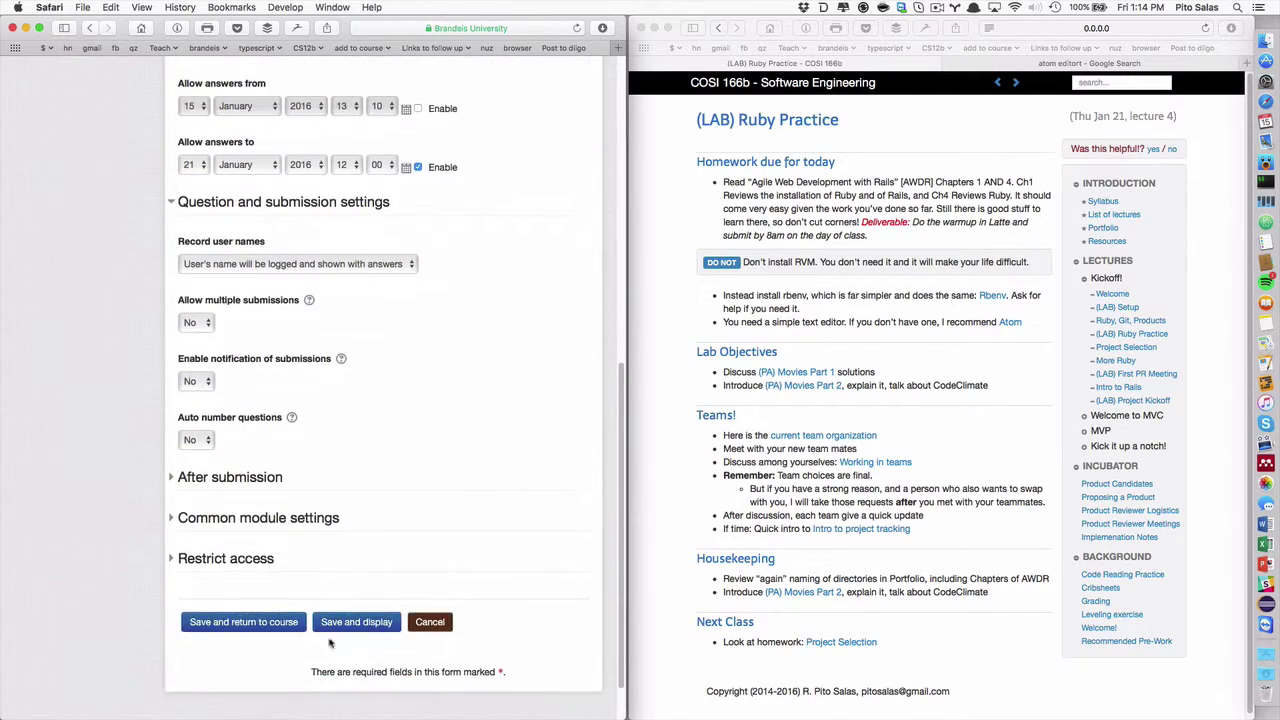
left_click(354, 619)
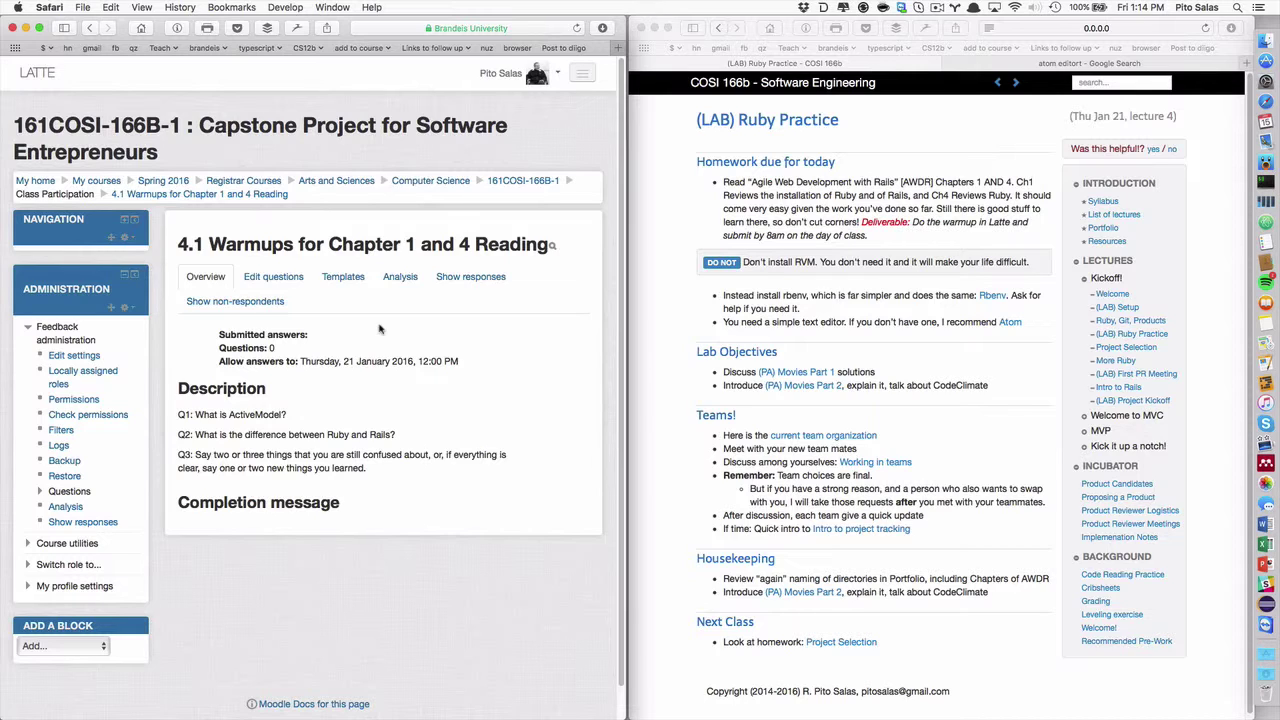
- Go to the CS12b Latte course and view the Quick Leveling Exercise quiz's 97 attempts
left_click(898, 124)
left_click(790, 48)
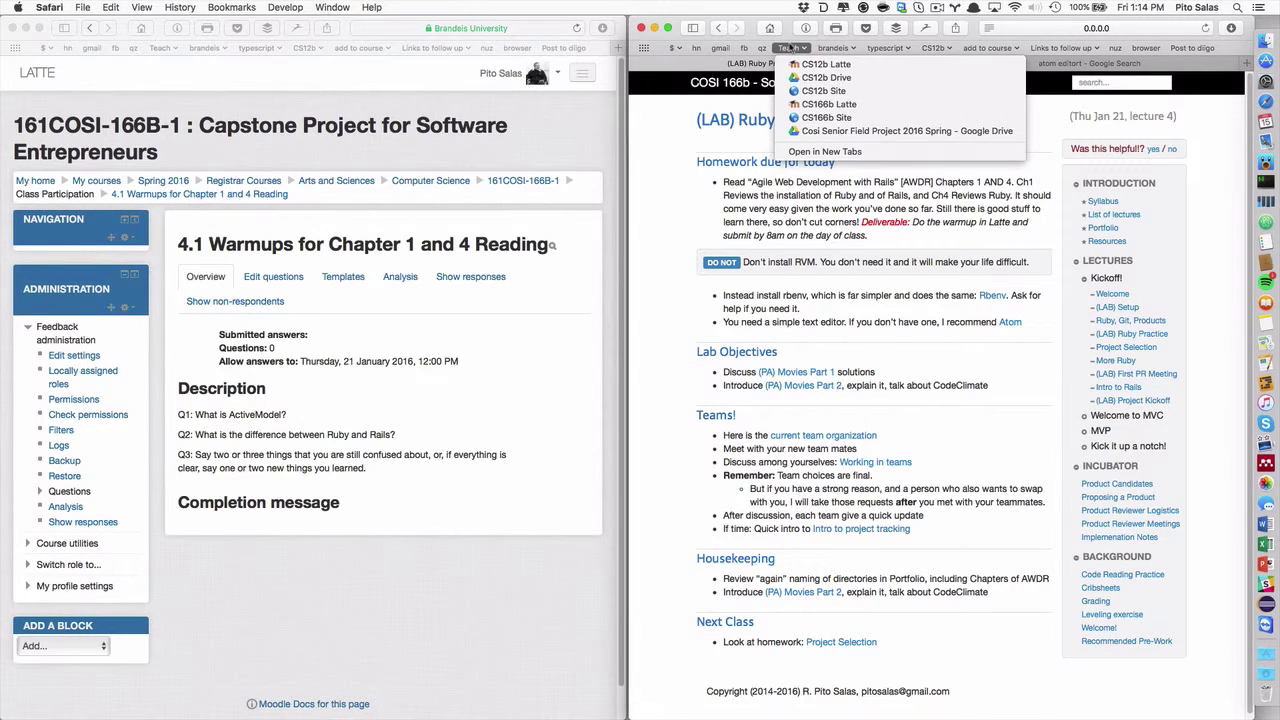
left_click(815, 64)
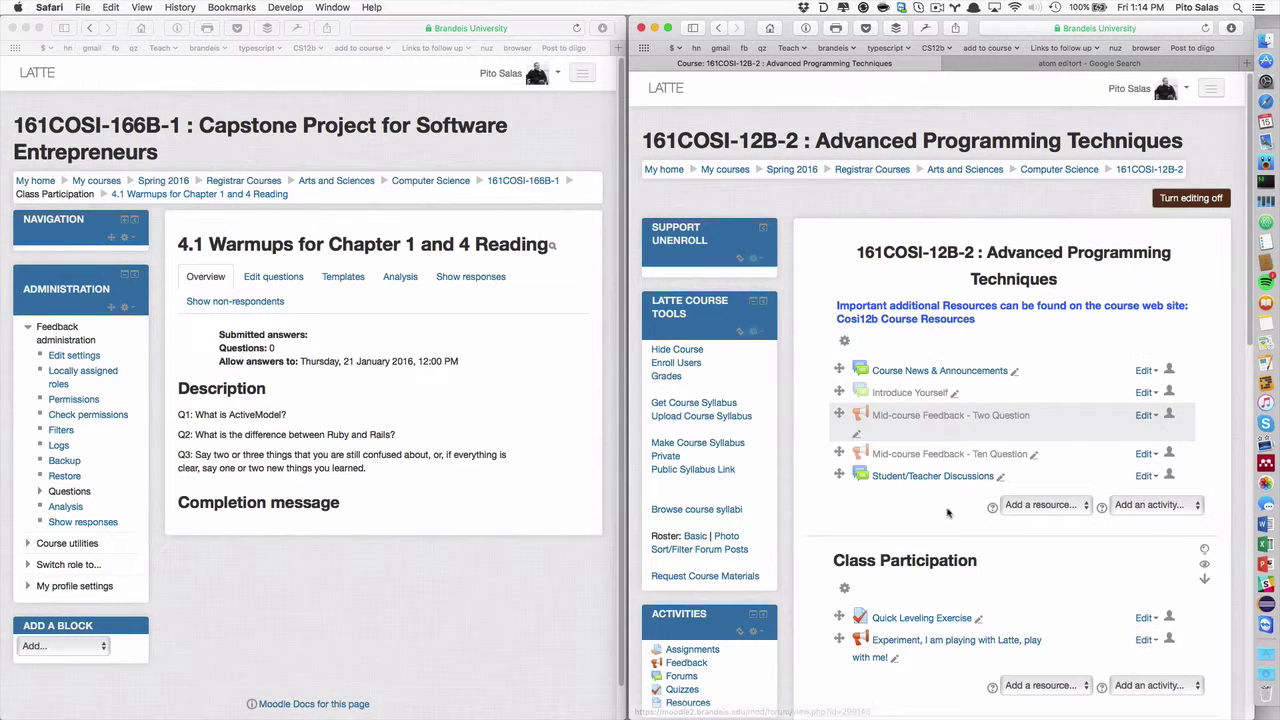
scroll(950, 530, "down", 3)
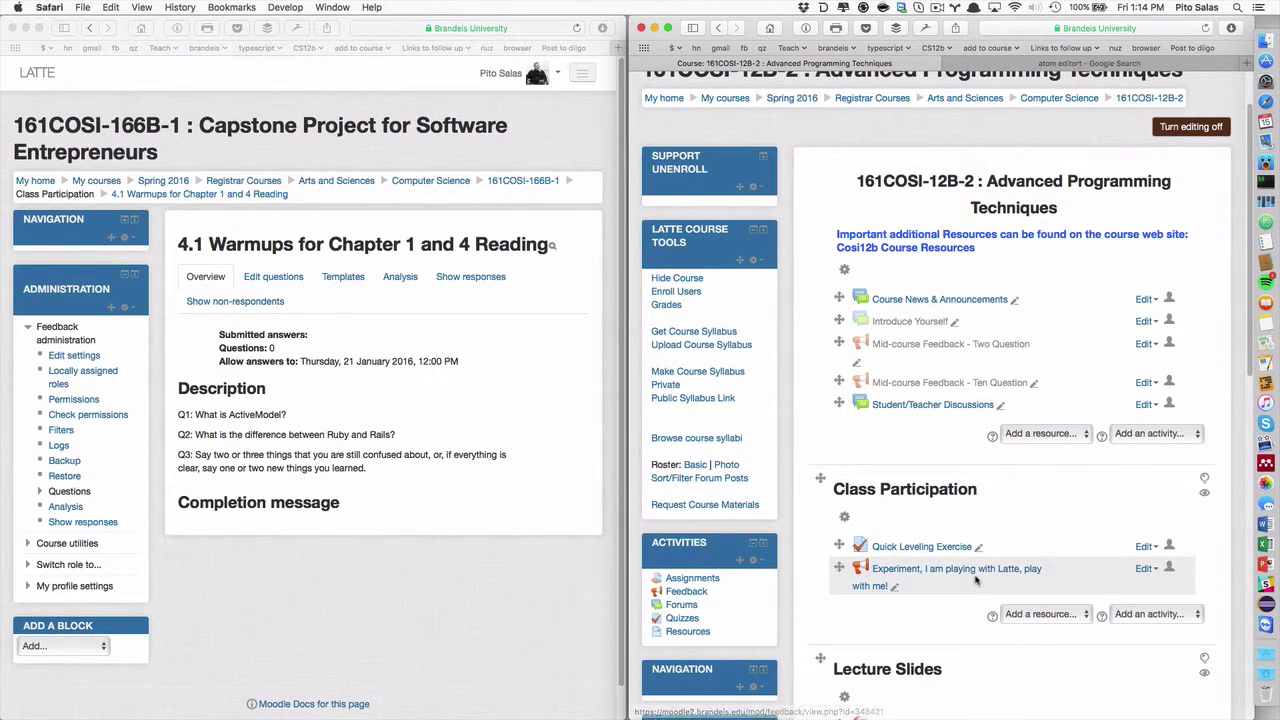
left_click(943, 548)
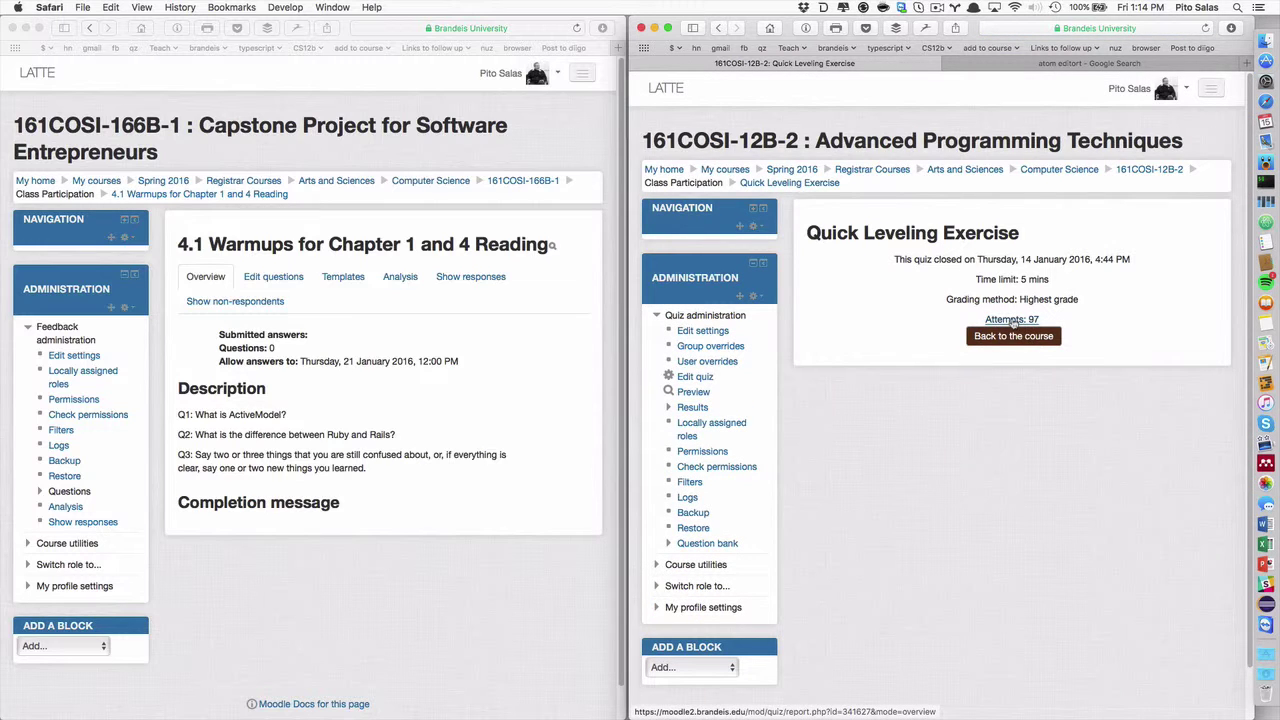
left_click(1012, 320)
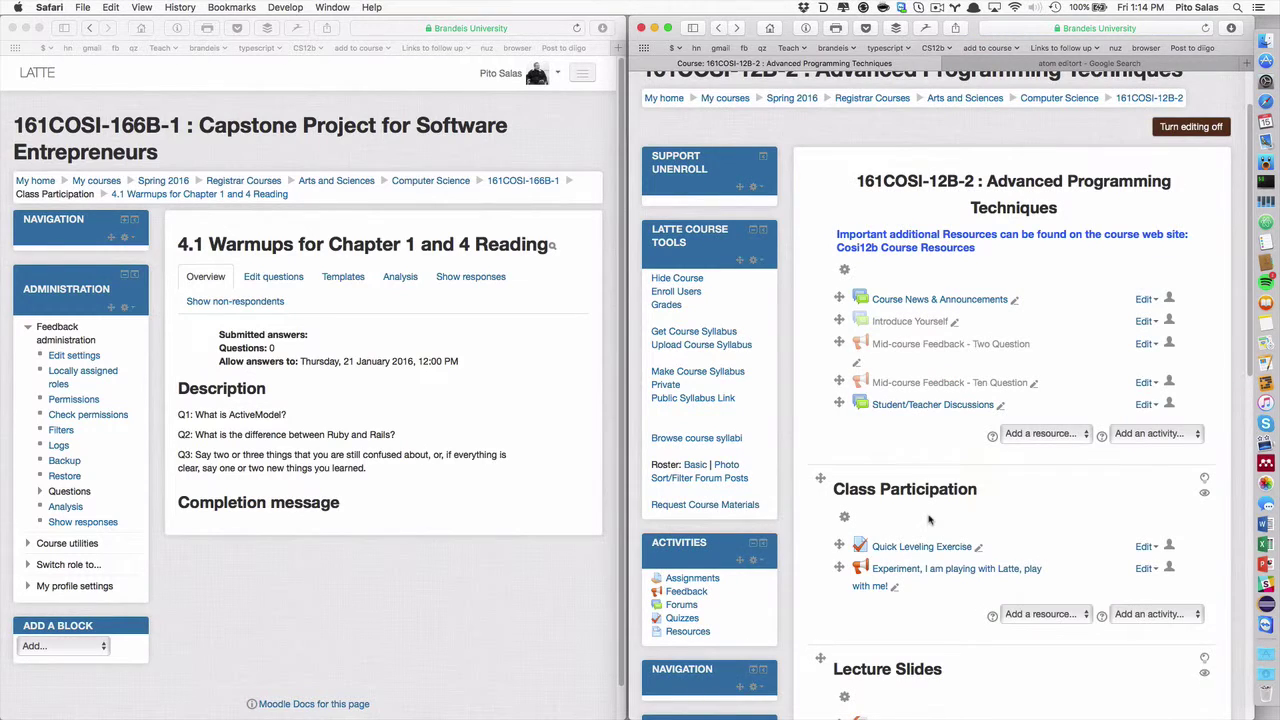
- Open the Experiment feedback's analysis showing 16 answers across 2 questions
left_click(945, 478)
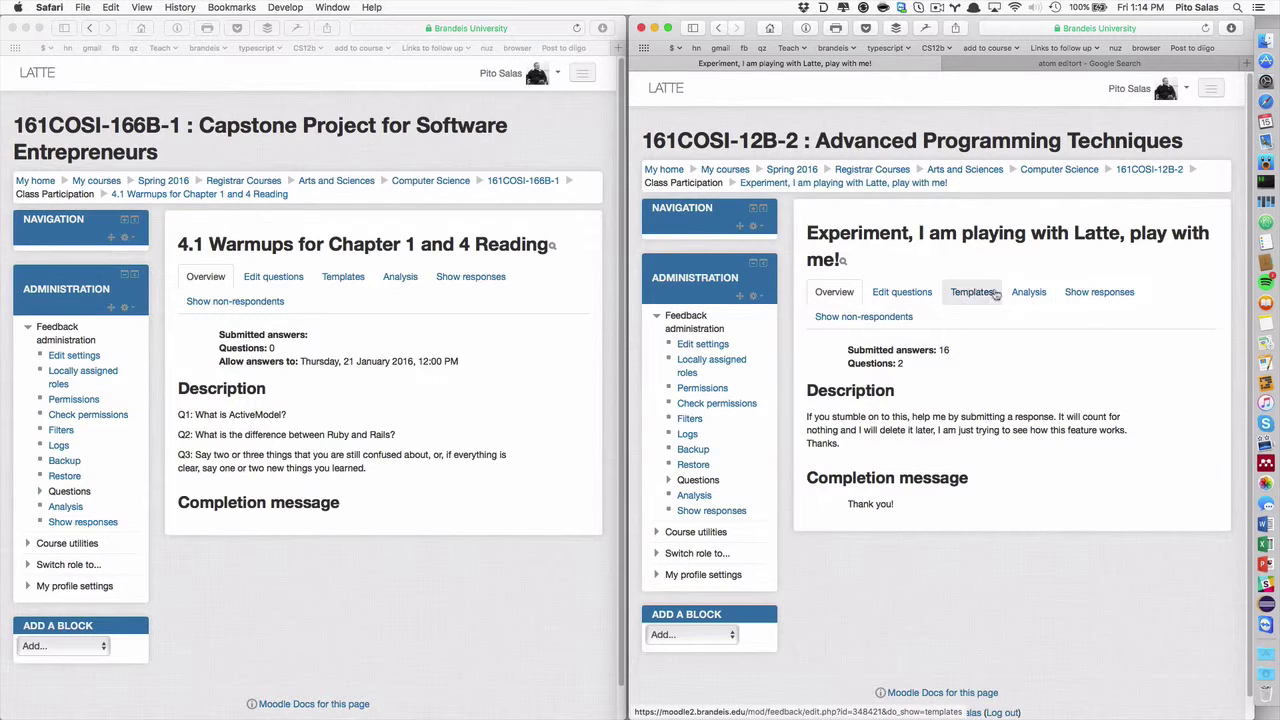
left_click(1029, 292)
scroll(999, 559, "down", 5)
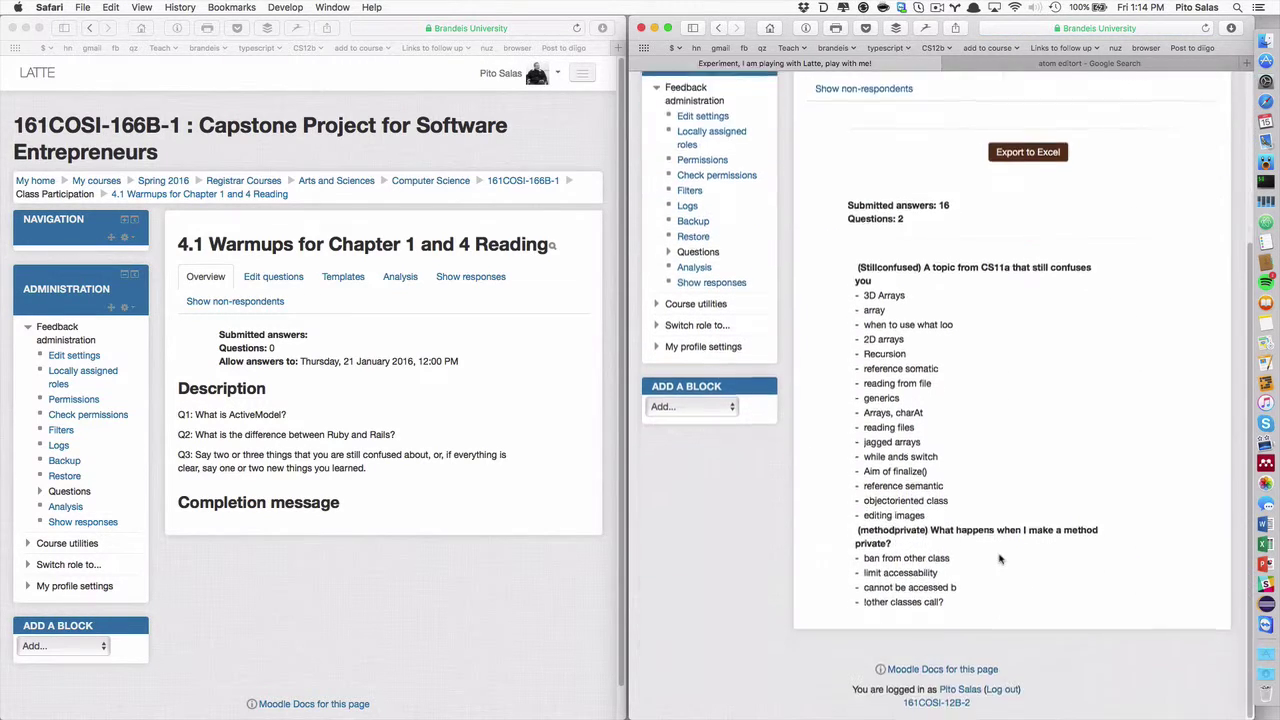
scroll(999, 559, "up", 6)
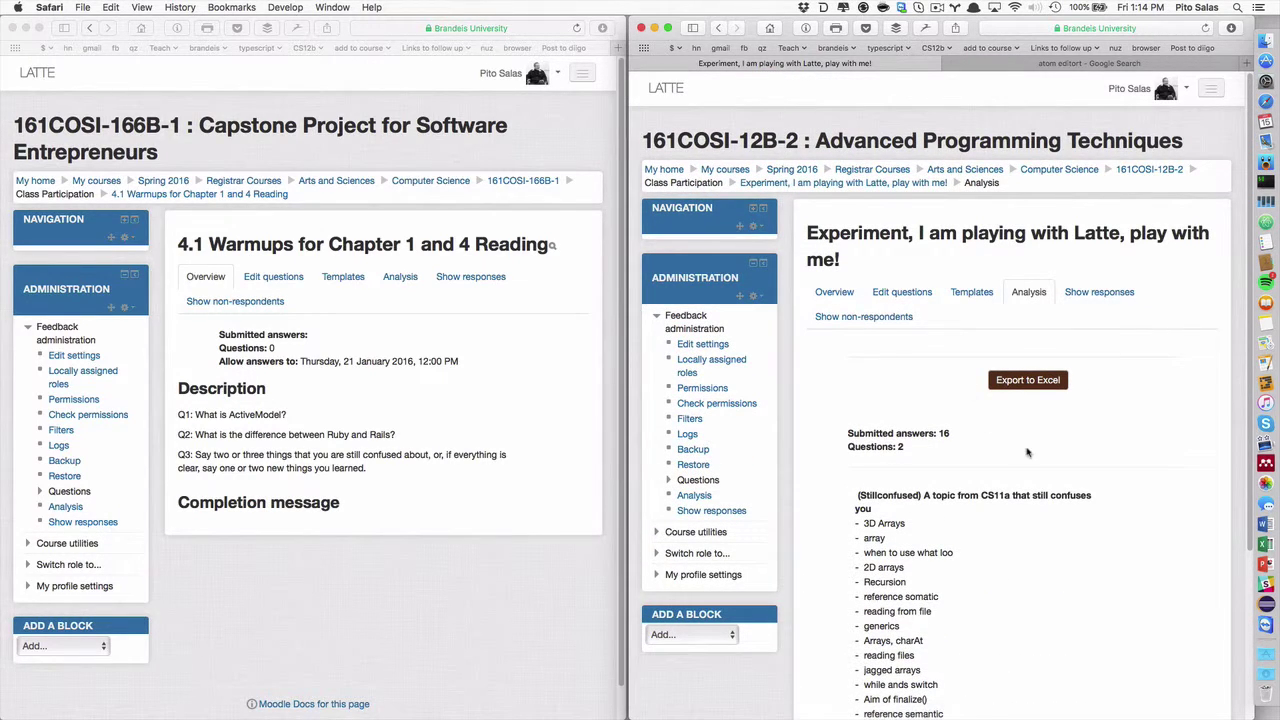
scroll(1027, 453, "down", 4)
scroll(1027, 453, "down", 1)
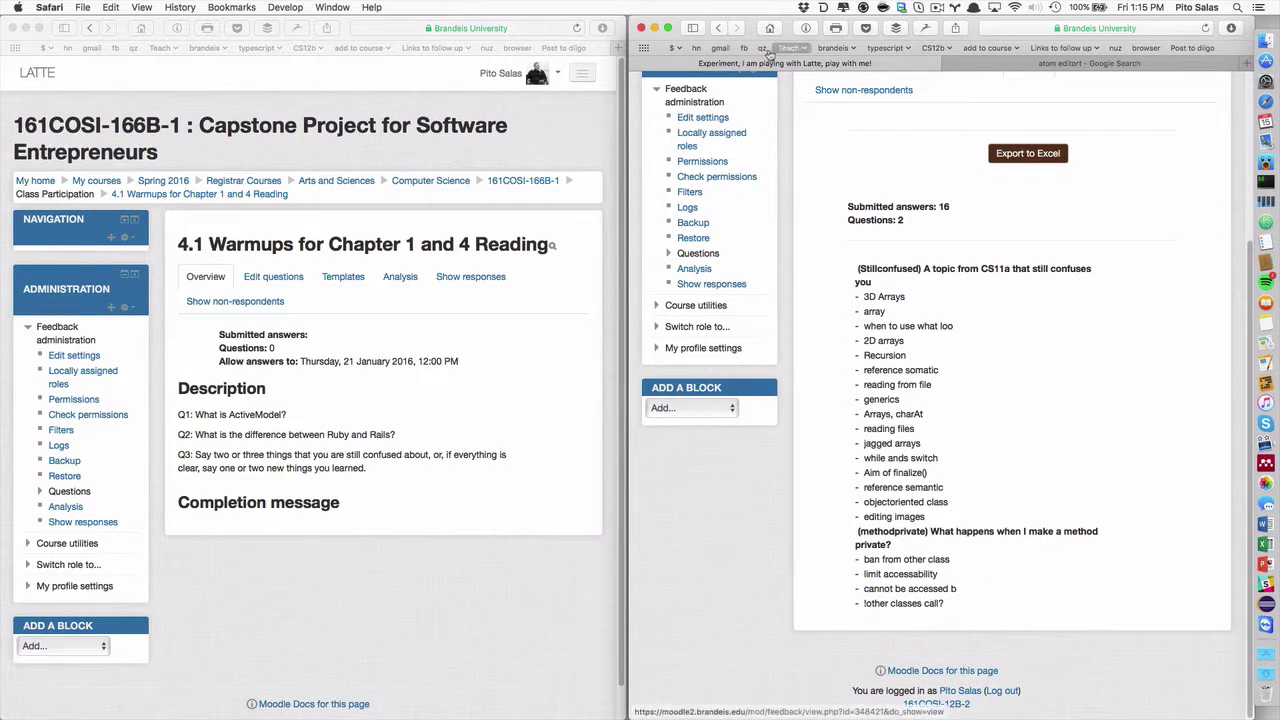
- Browse the Experiment feedback's 16 named responses, then open its empty anonymous entries
left_click(719, 28)
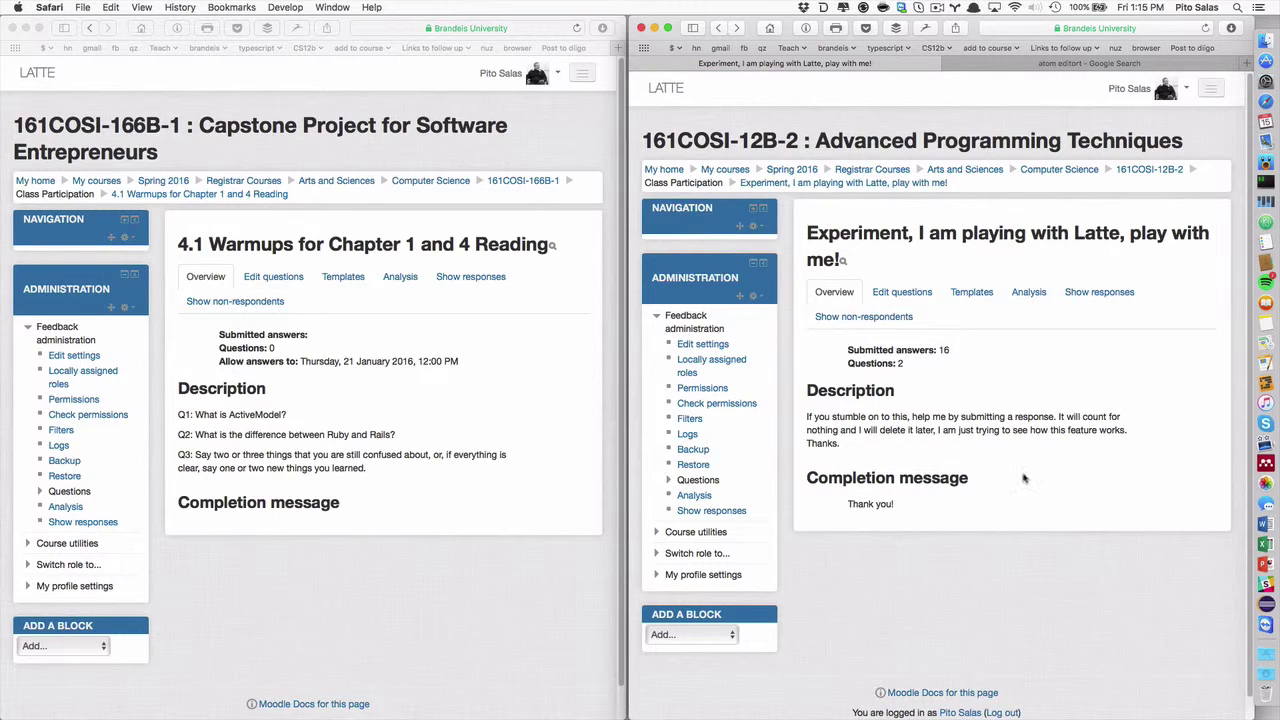
left_click(1101, 292)
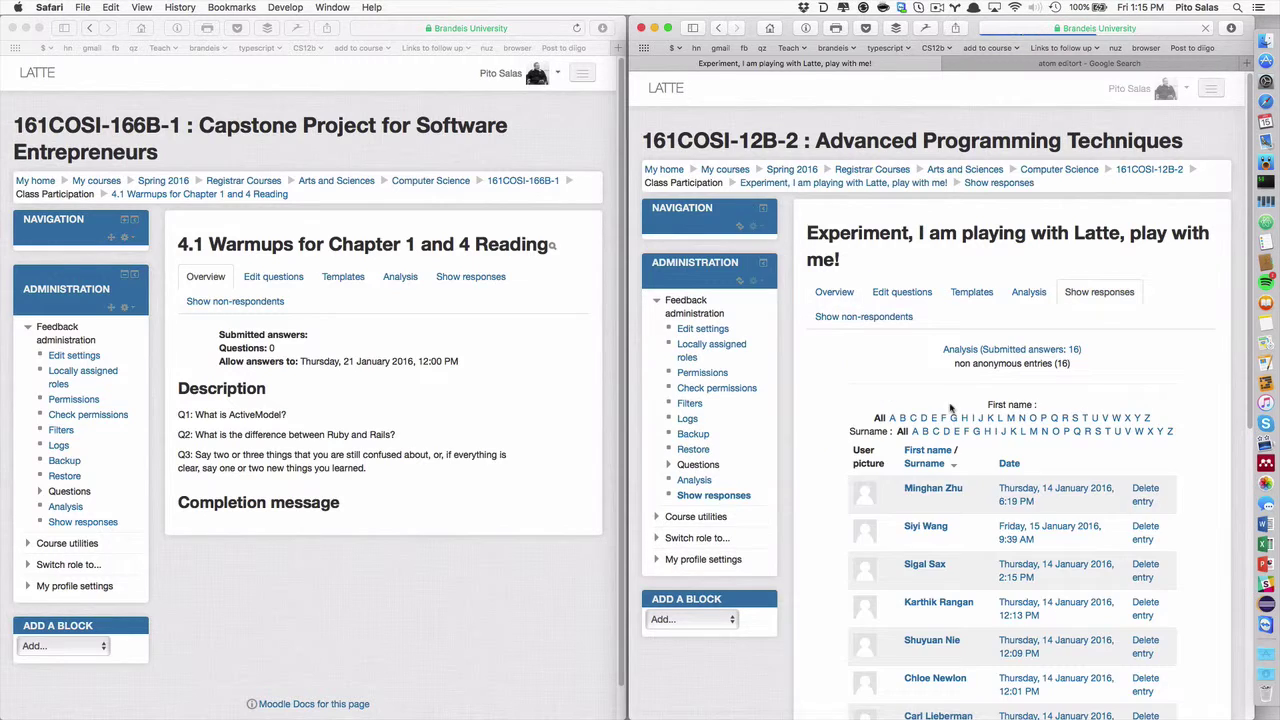
scroll(988, 527, "down", 5)
scroll(988, 527, "up", 4)
scroll(988, 527, "up", 1)
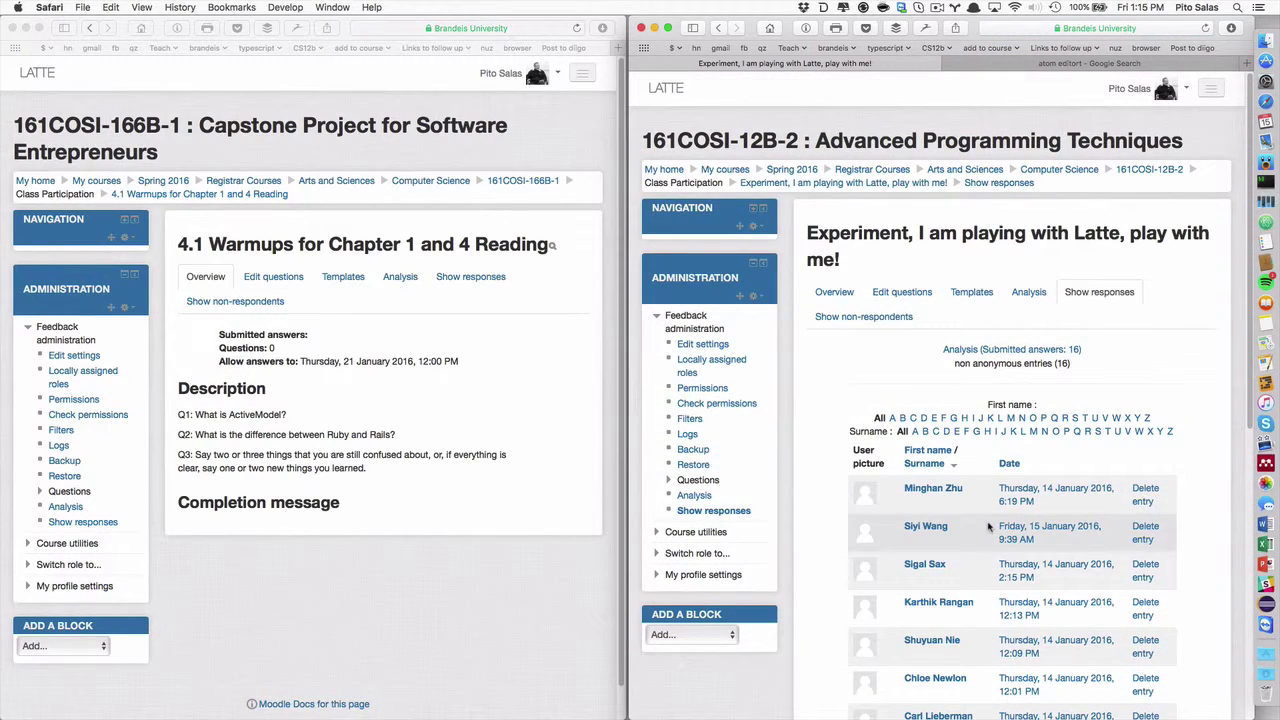
scroll(988, 527, "down", 10)
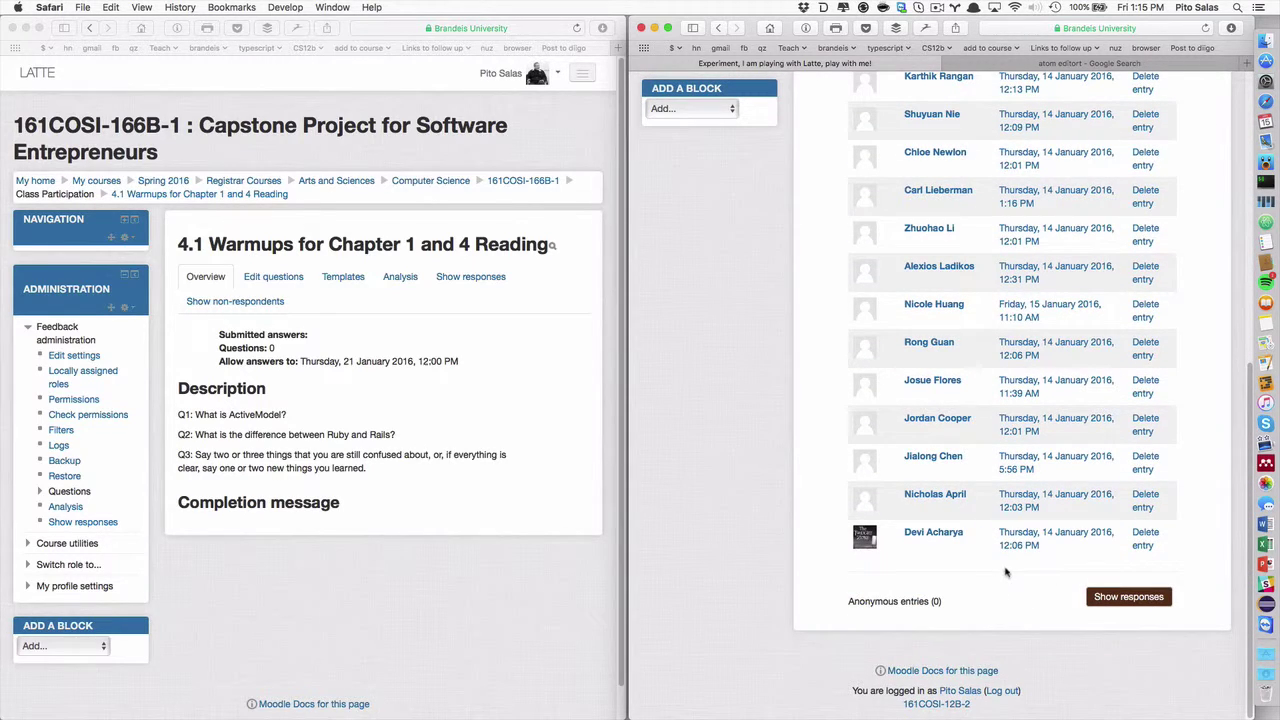
left_click(1125, 597)
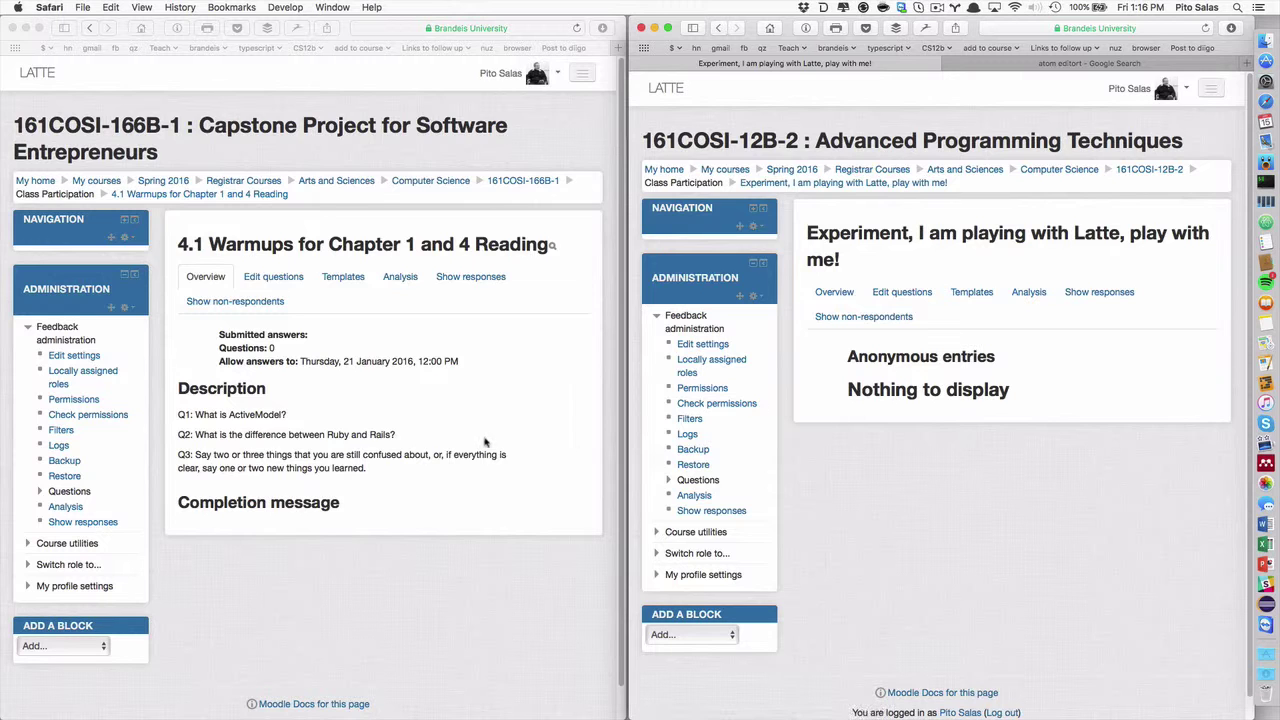
- Open the 4.1 Warmups feedback's question editor, then return to its Overview
scroll(491, 440, "down", 2)
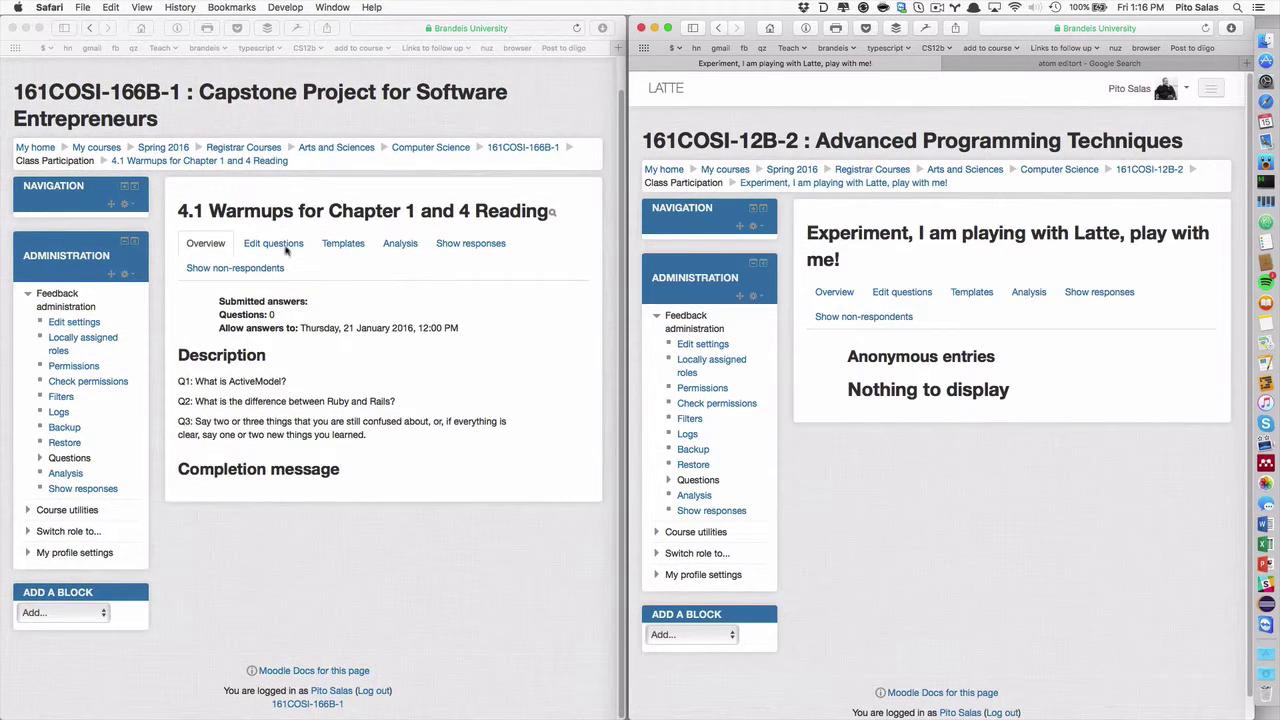
left_click(286, 245)
left_click(286, 245)
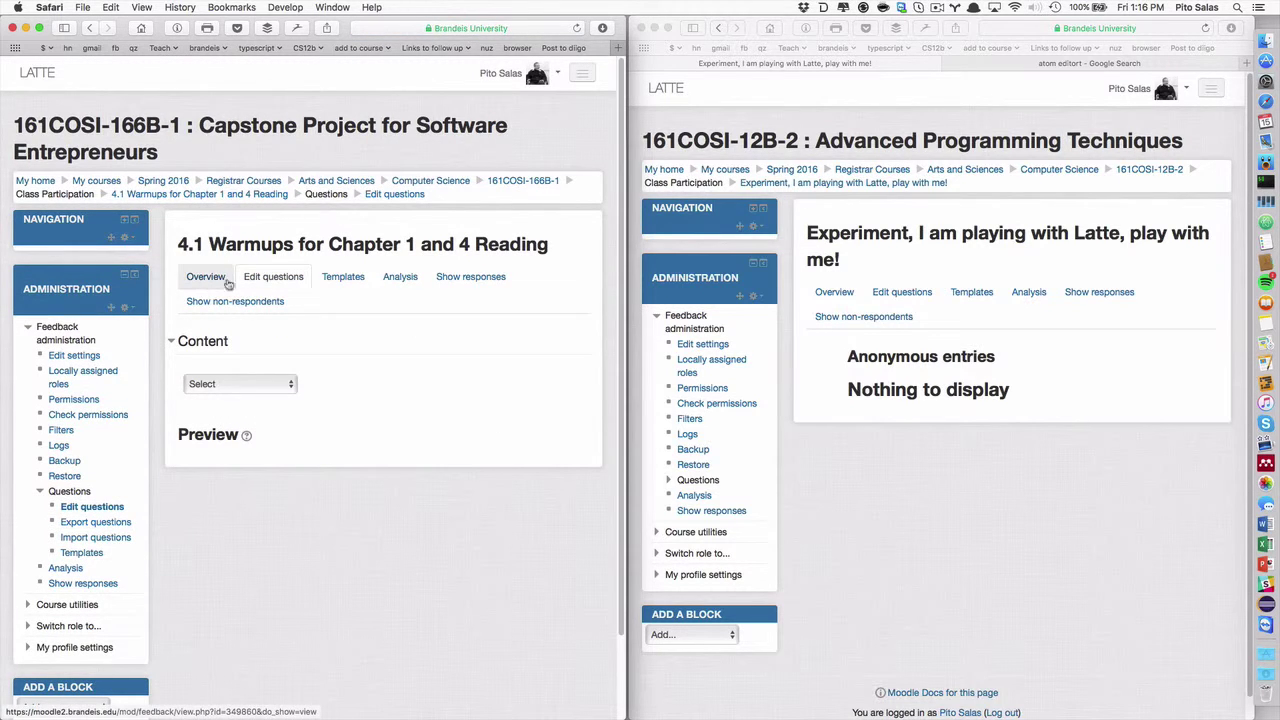
left_click(207, 280)
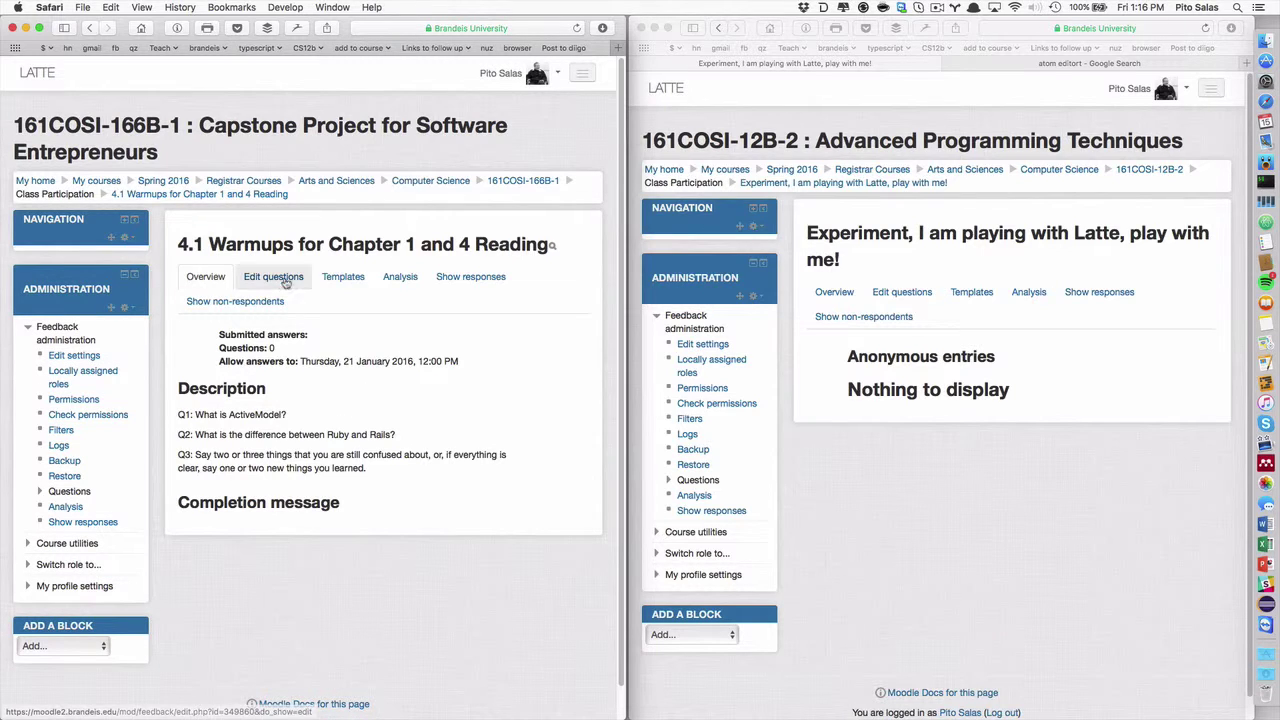
- Replace the feedback description with 'Questions about the reading' and save it
left_click(84, 360)
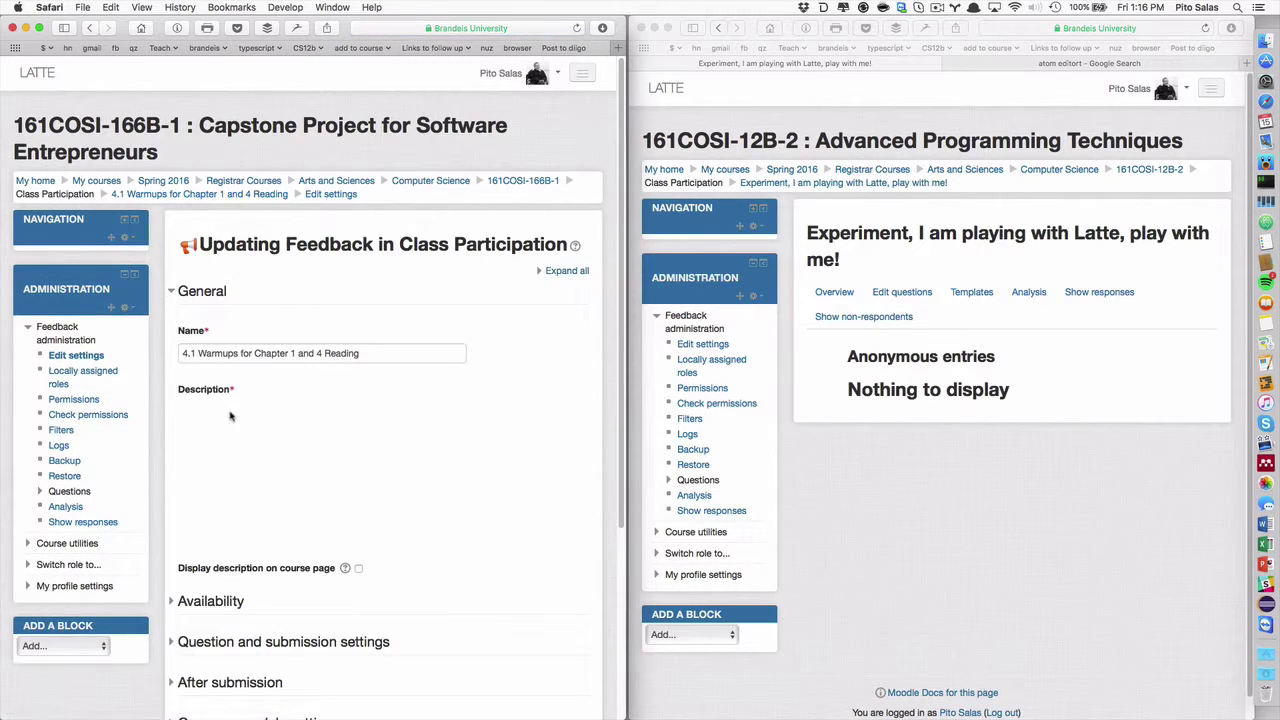
key("super+a")
key("BackSpace")
type("Three")
key("BackSpace")
key("BackSpace")
key("BackSpace")
type("4")
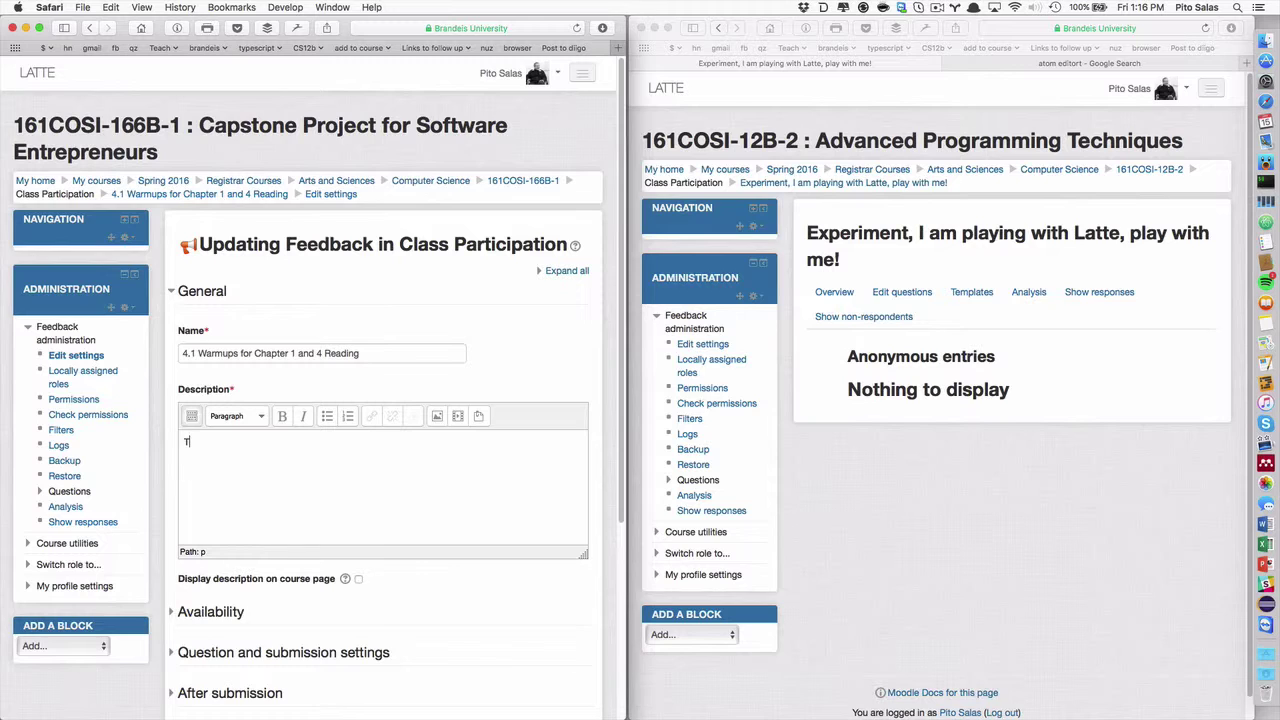
type("hanks for the")
key("alt+BackSpace")
key("alt+BackSpace")
key("alt+BackSpace")
type("T")
key("BackSpace")
type("Questions about the reading")
scroll(342, 527, "down", 5)
left_click(356, 560)
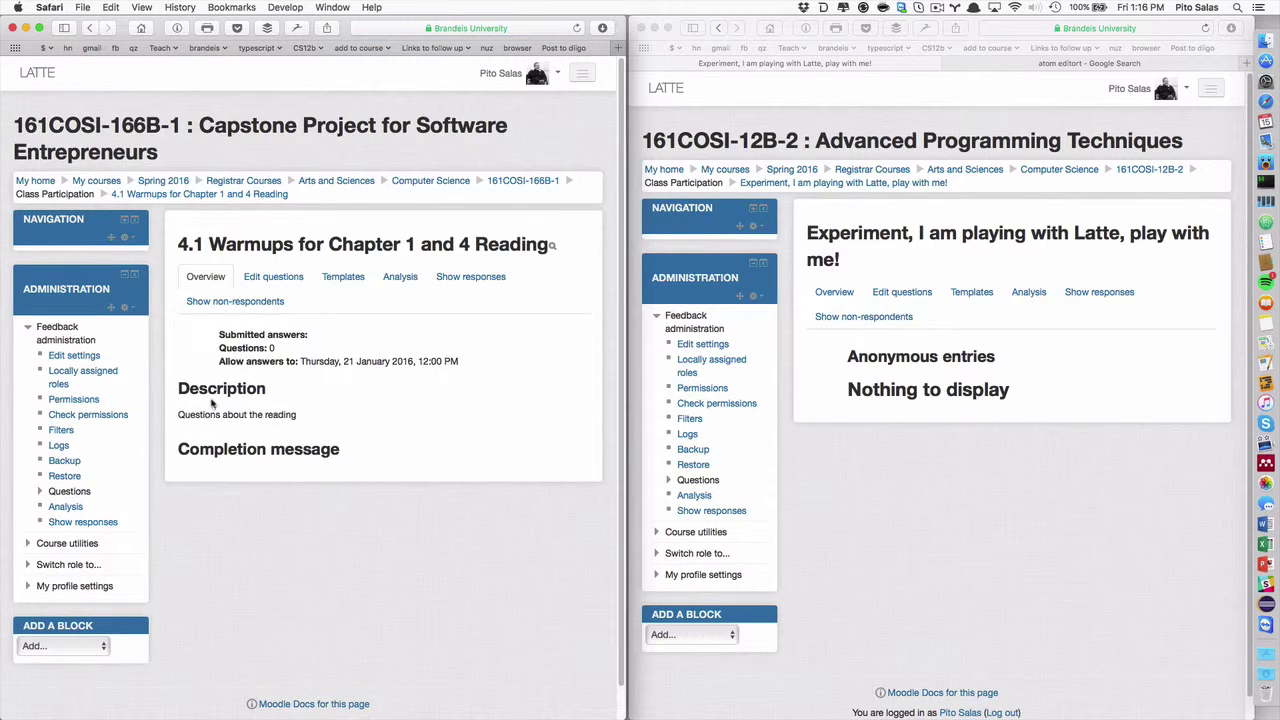
- Start a longer text answer and an Information item, then abandon both
left_click(296, 278)
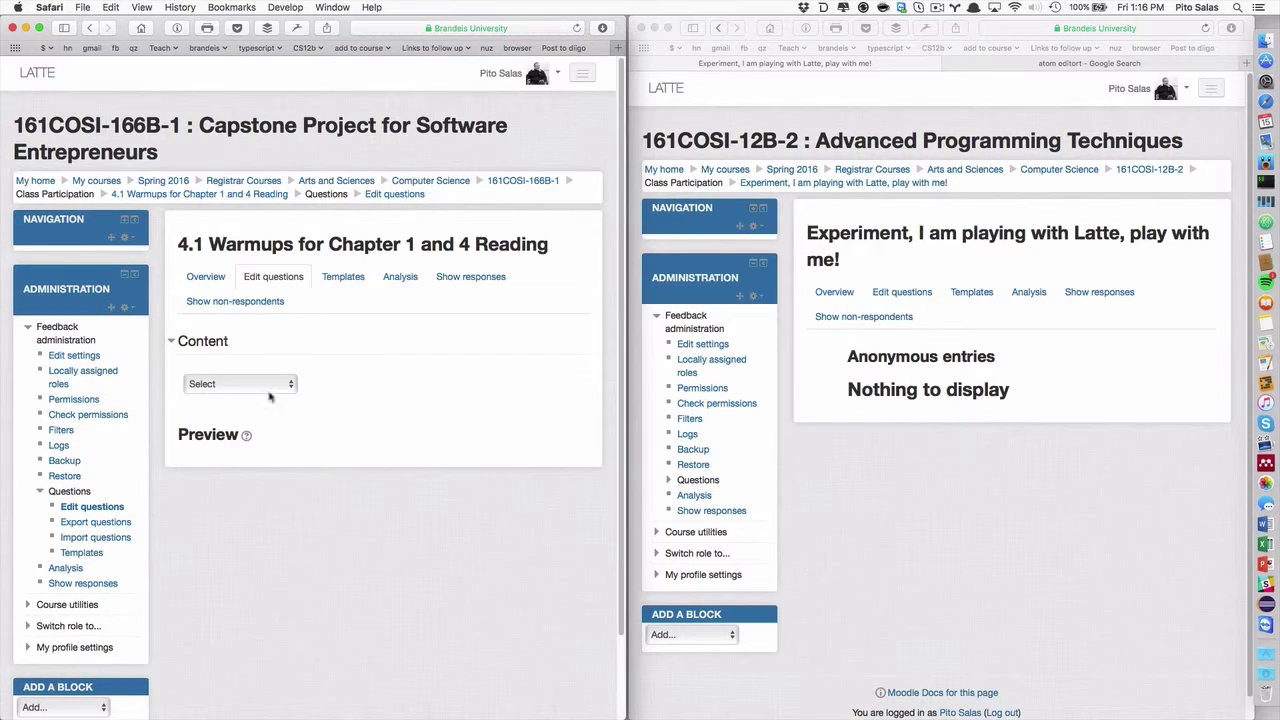
left_click(246, 386)
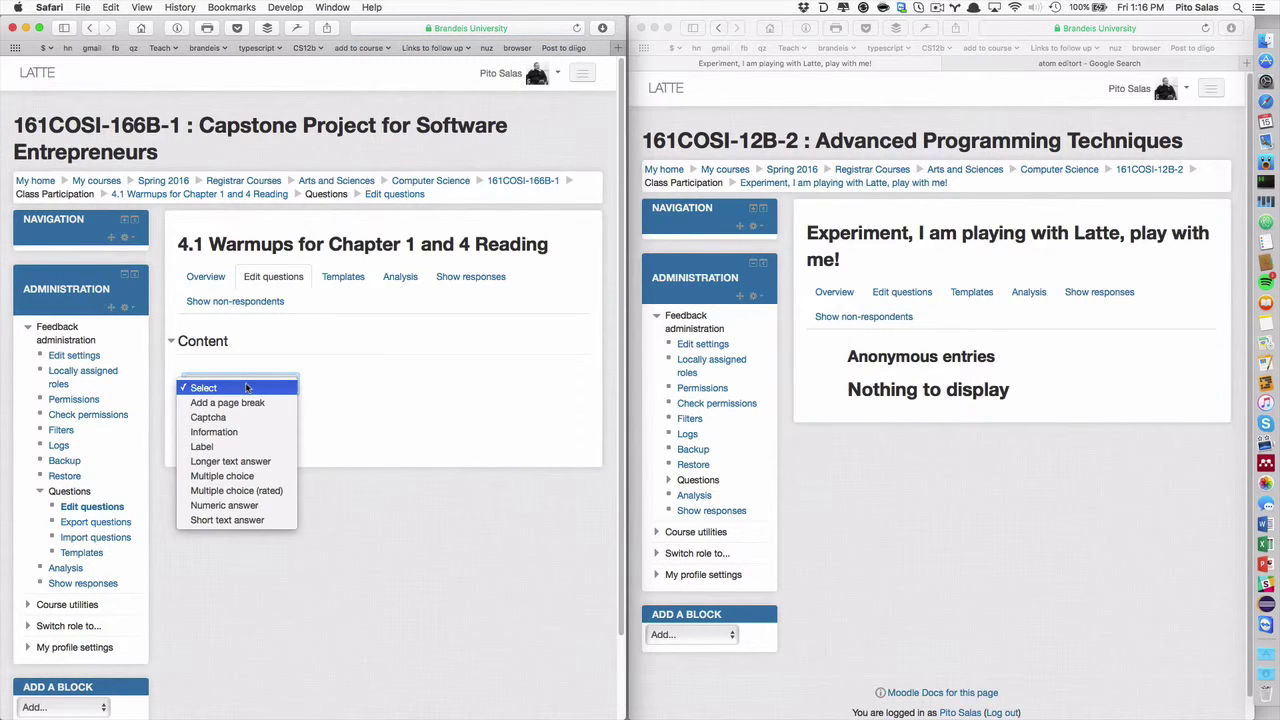
left_click(258, 462)
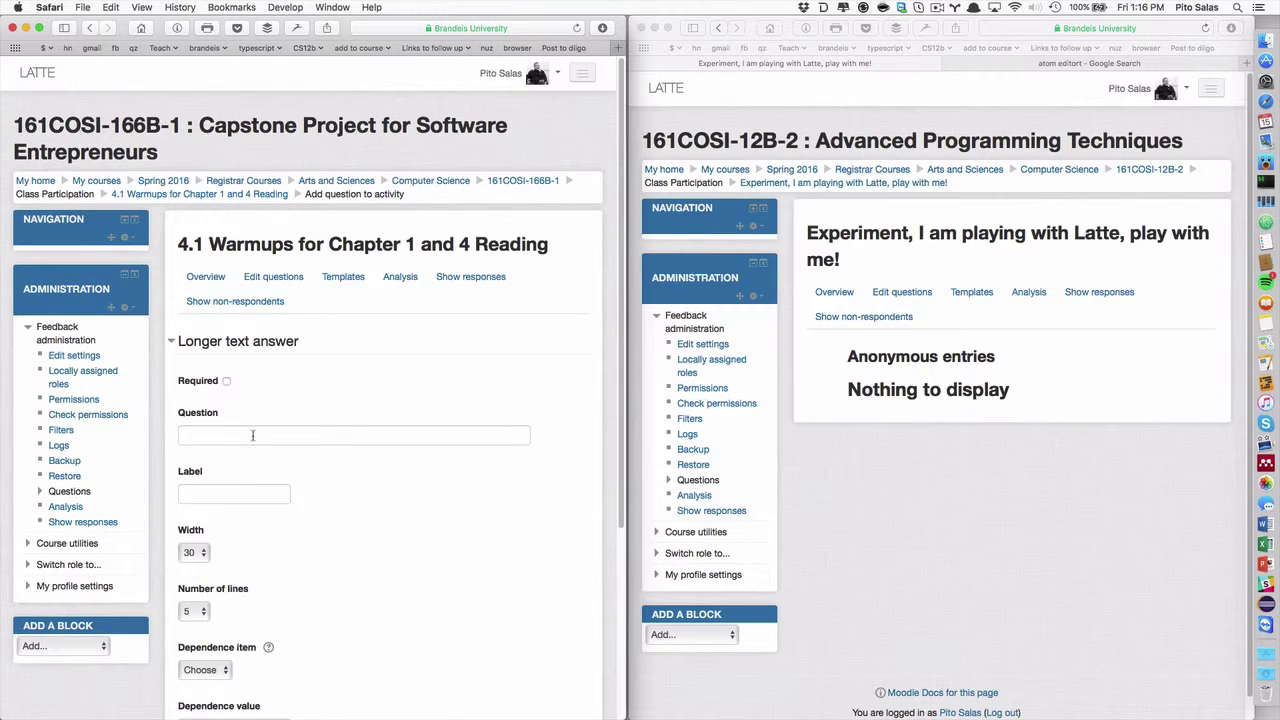
left_click(253, 436)
key("super+v")
key("super+z")
scroll(311, 518, "down", 2)
scroll(311, 518, "up", 3)
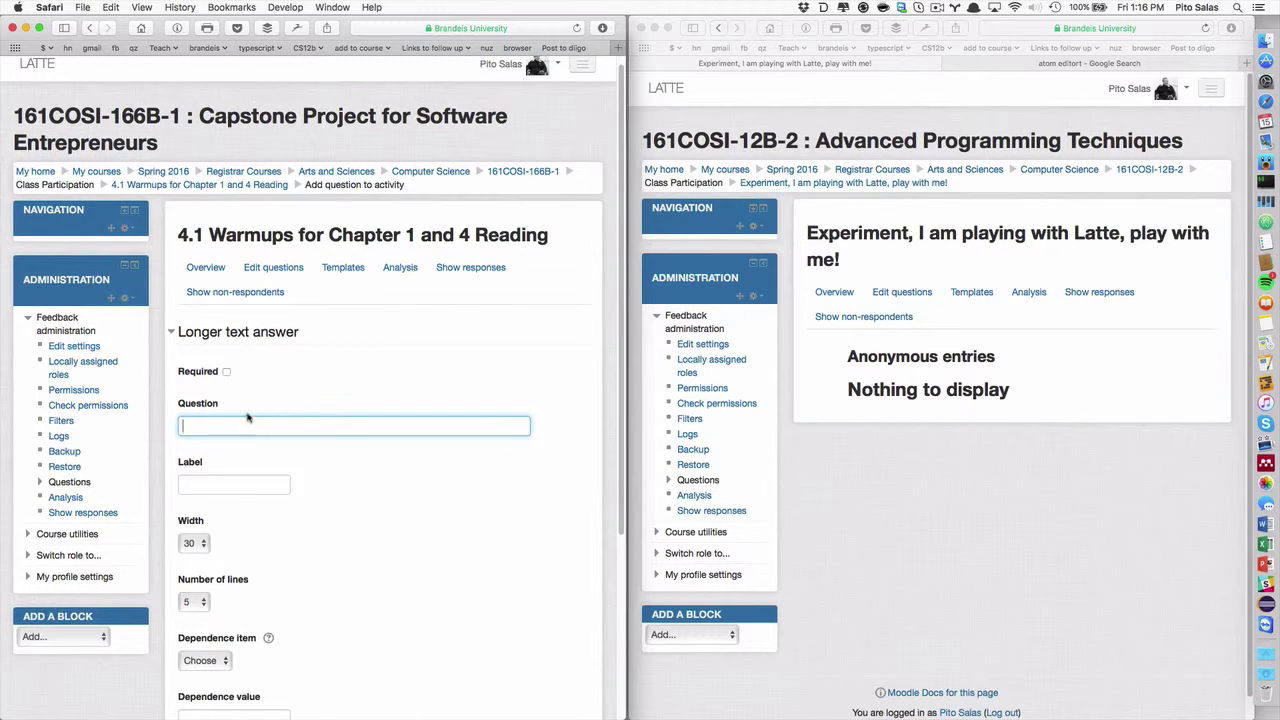
left_click(281, 271)
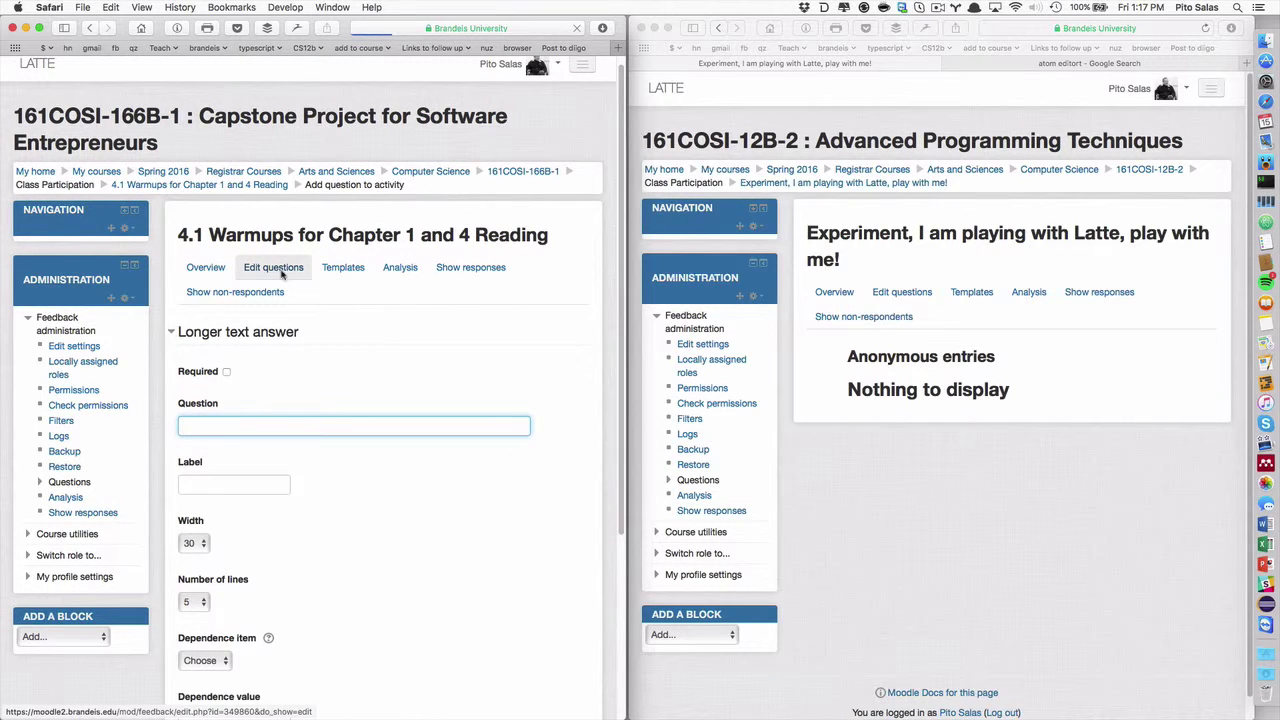
left_click(242, 387)
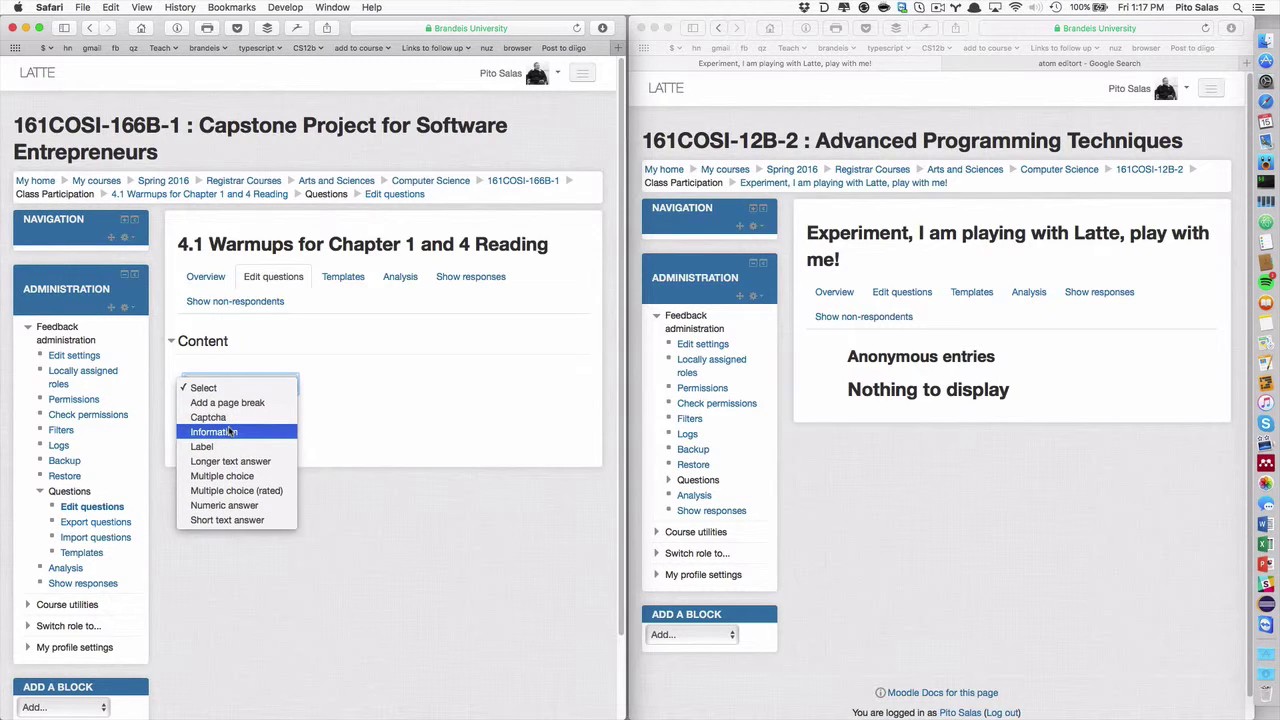
left_click(230, 432)
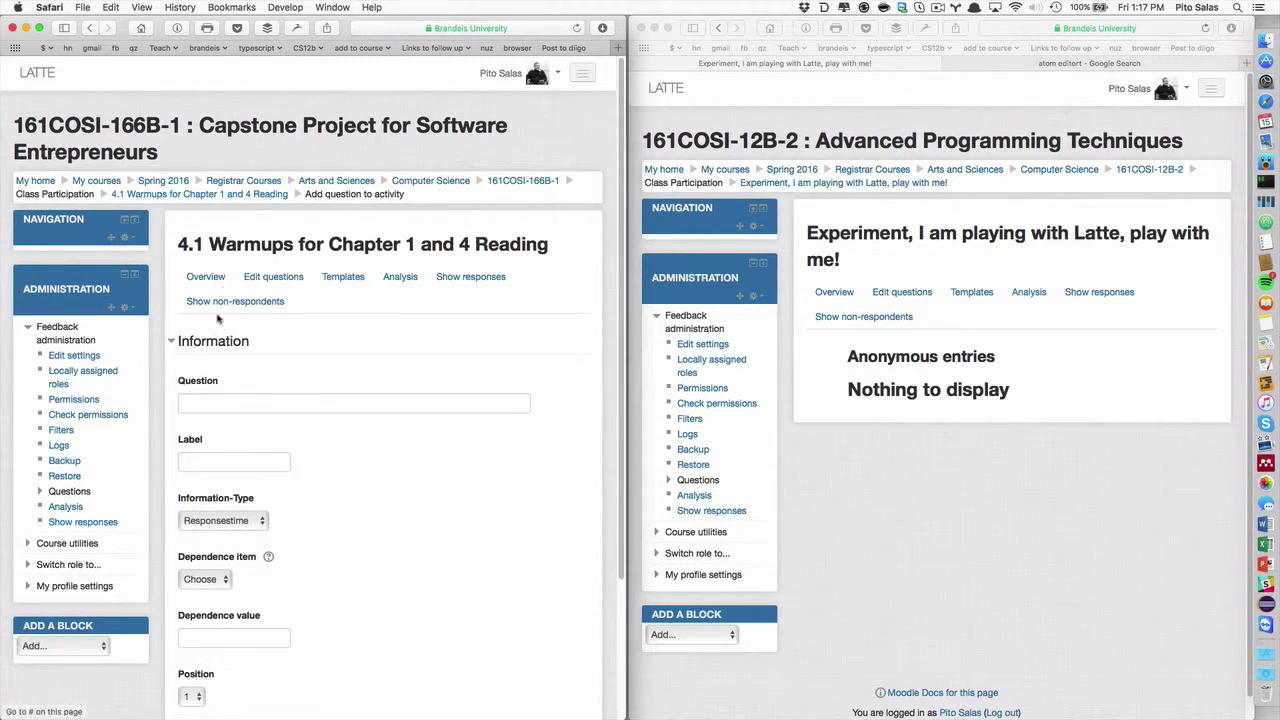
left_click(273, 278)
- Save a longer text answer question with the pasted Q1–Q3 text, labelled Warmup Question
left_click(257, 386)
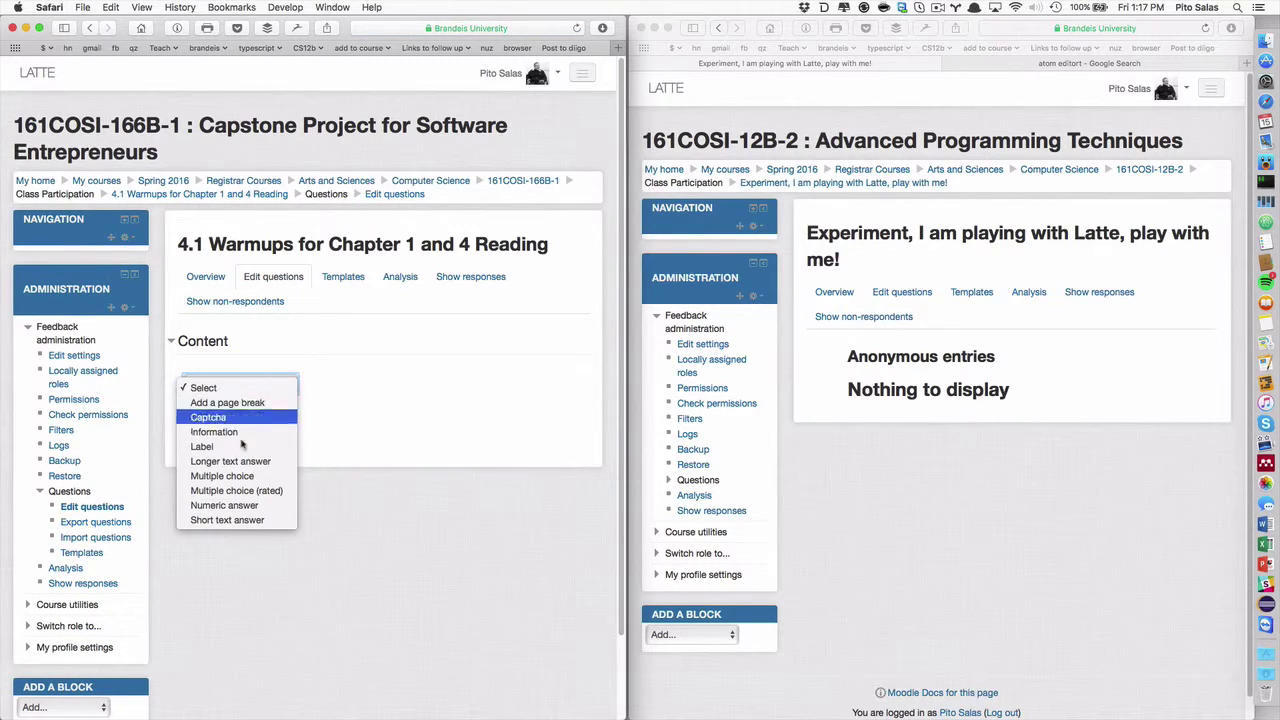
left_click(238, 461)
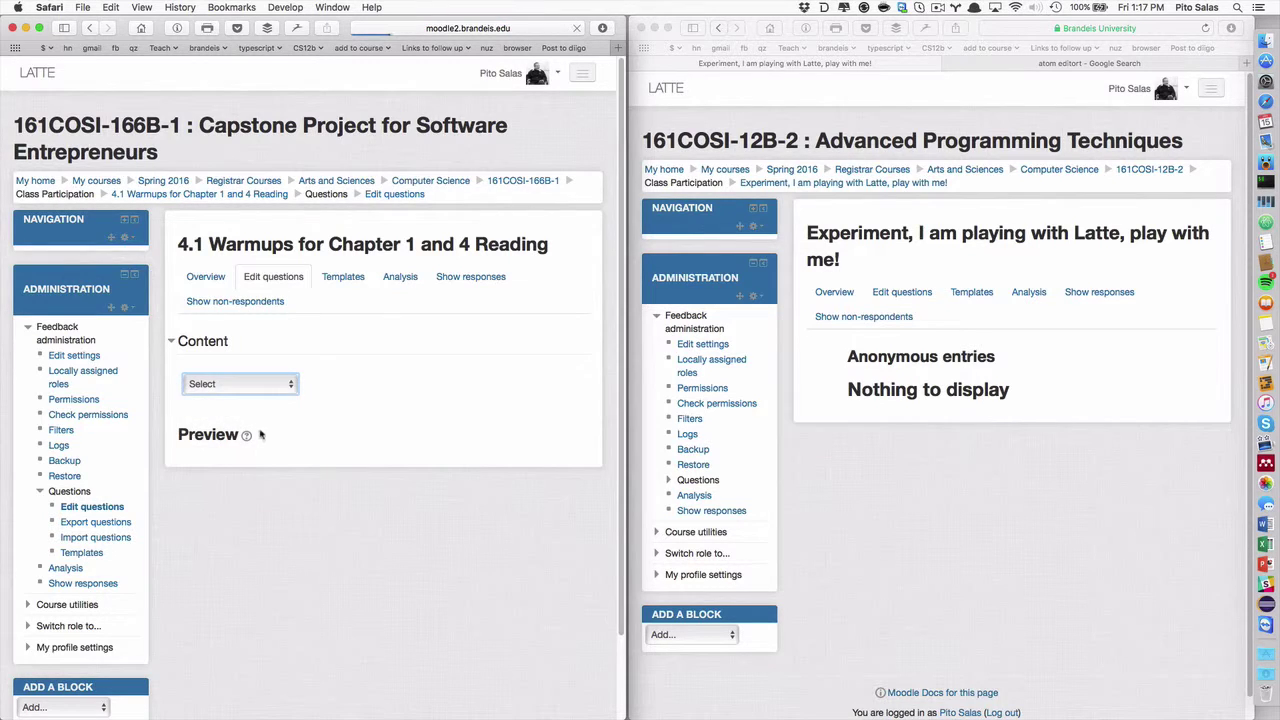
left_click(255, 431)
key("super+v")
key("super+Left")
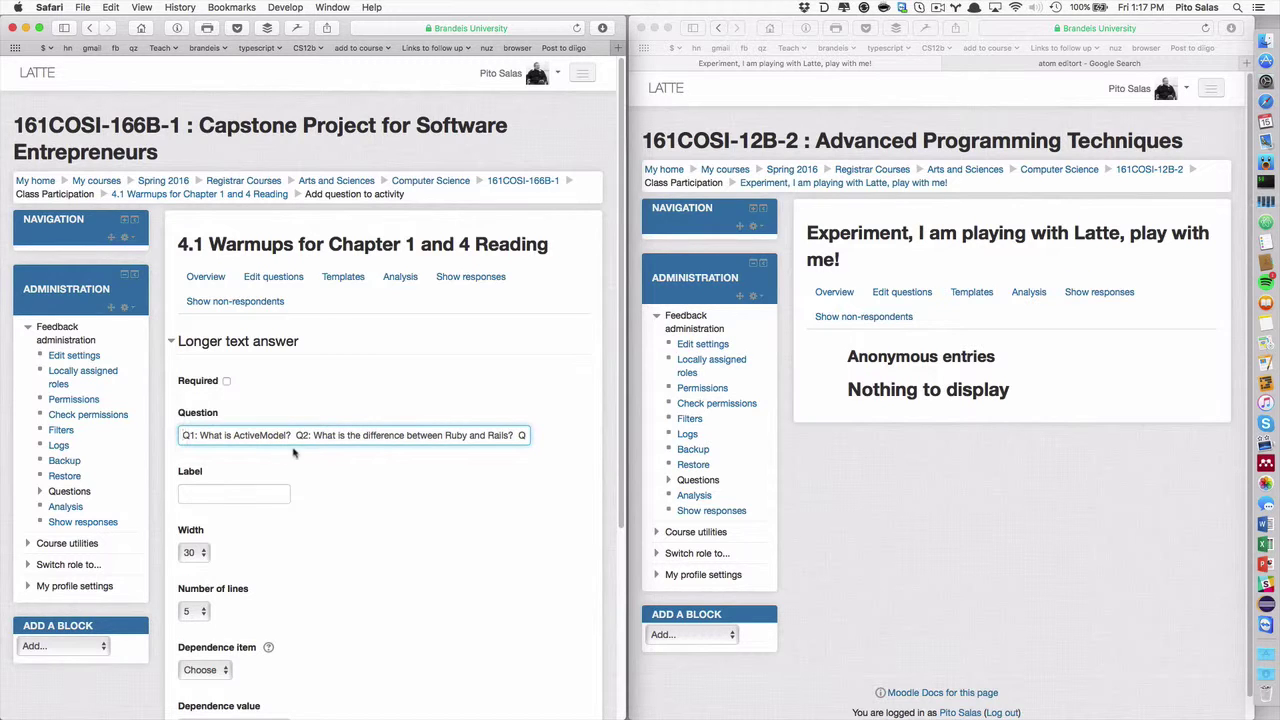
scroll(313, 530, "down", 3)
scroll(313, 530, "down", 2)
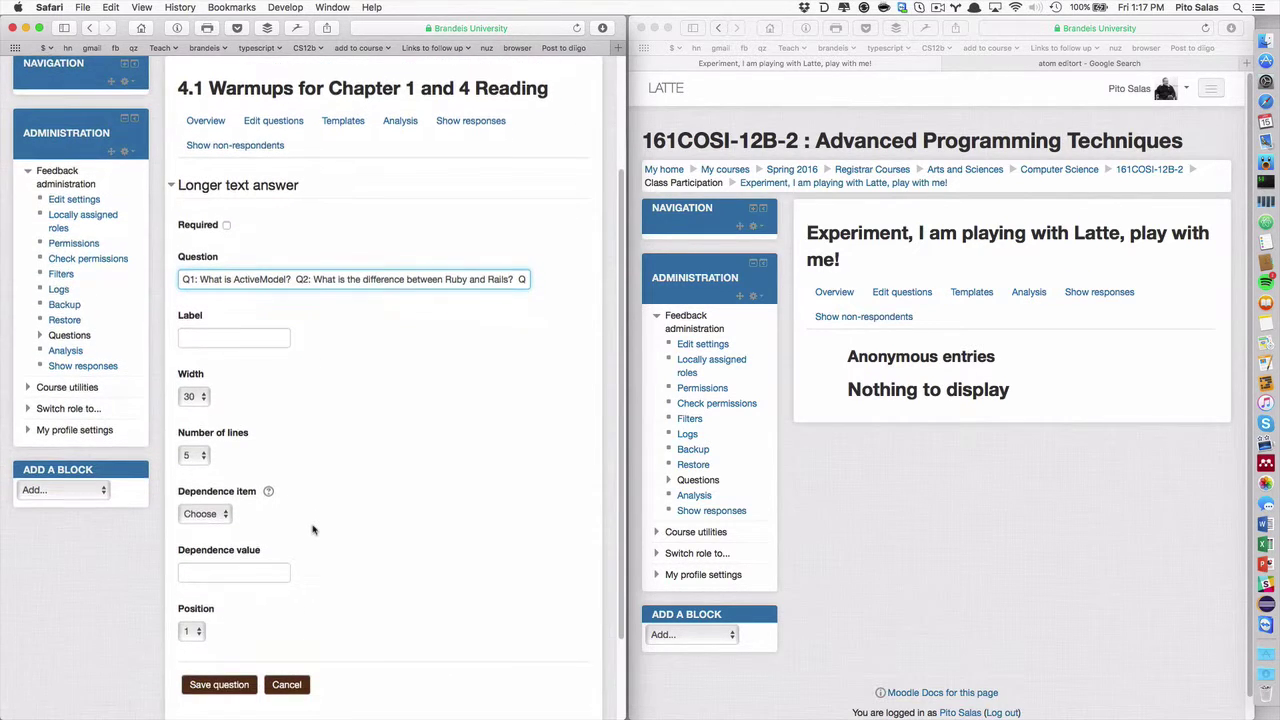
left_click(240, 340)
type("Q")
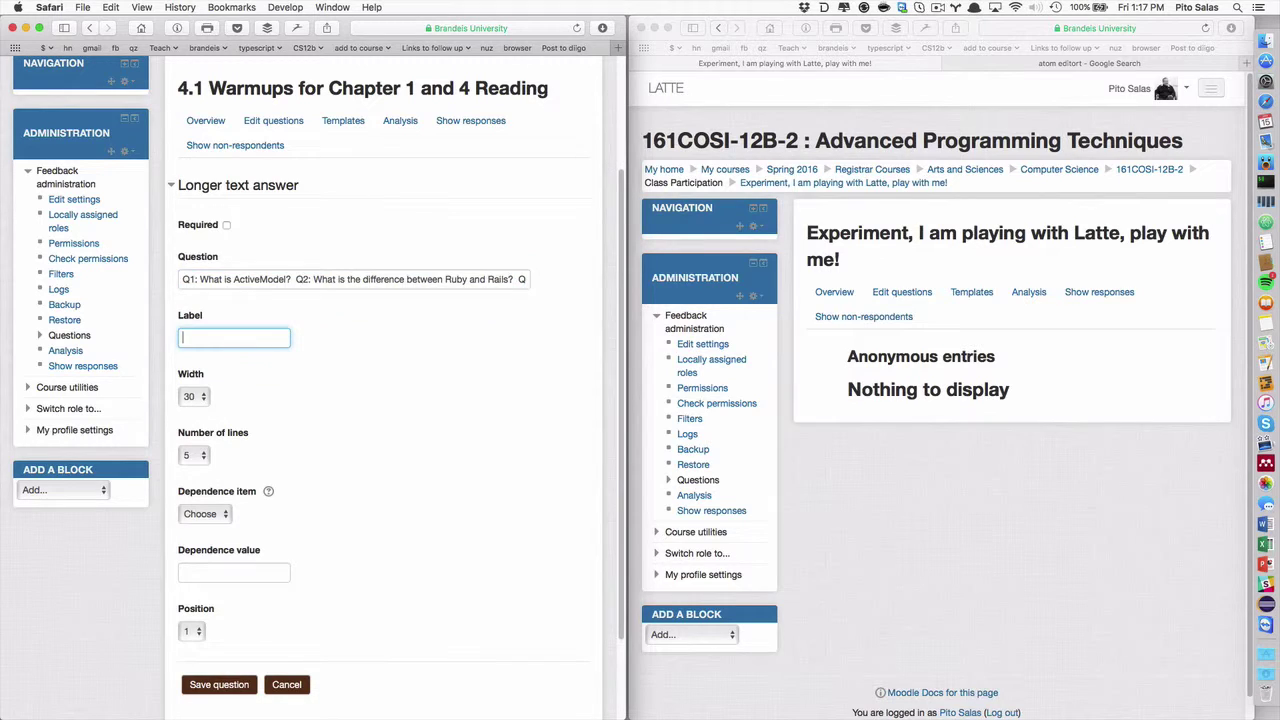
type("armmup Question")
scroll(305, 530, "down", 4)
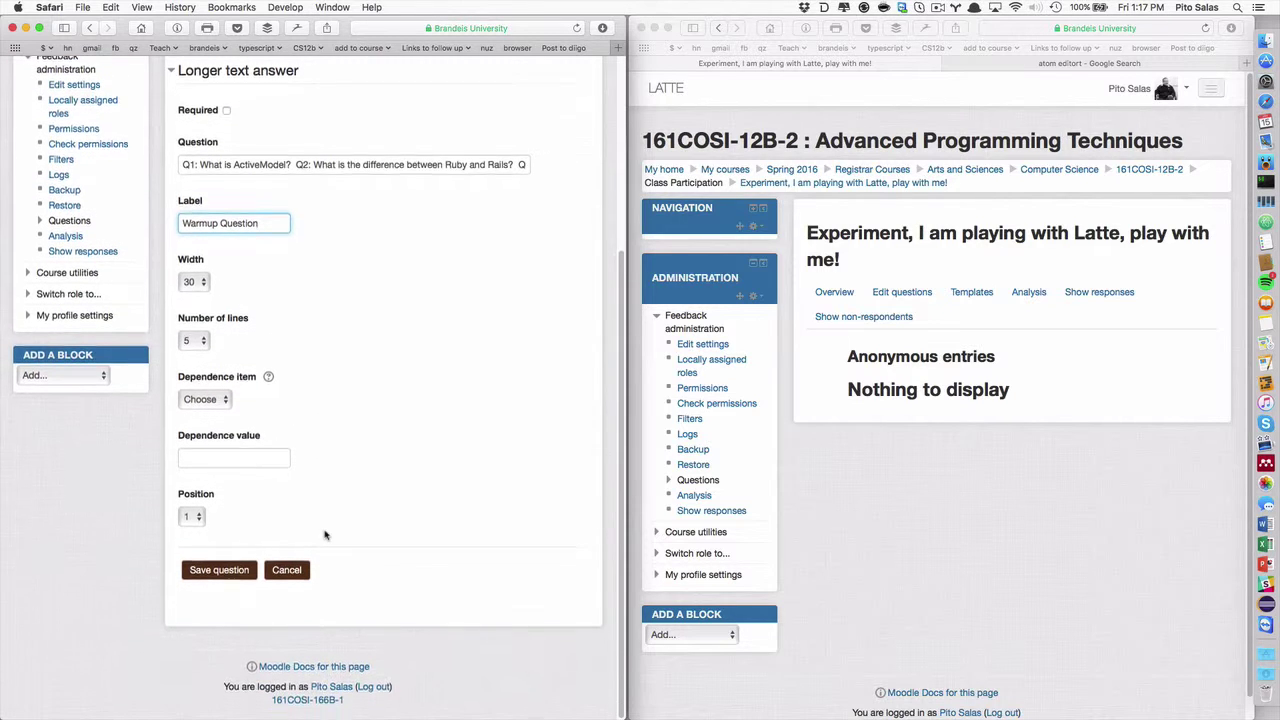
left_click(228, 578)
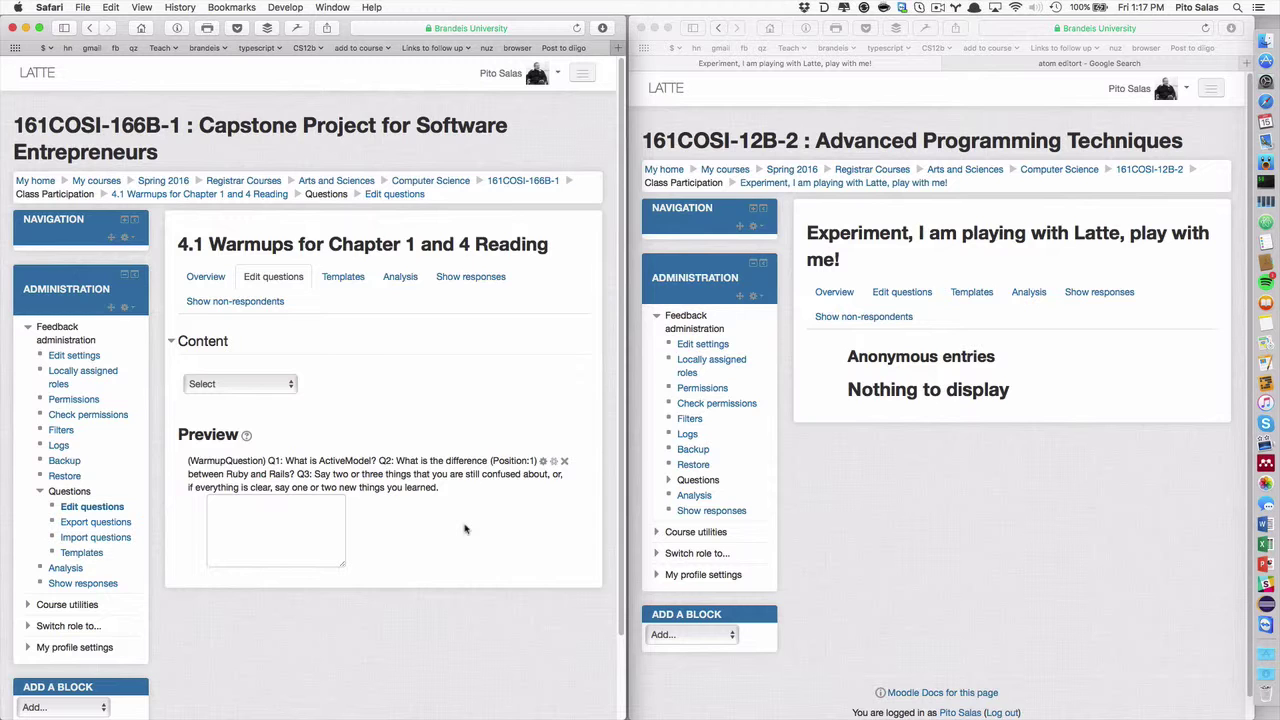
left_click(90, 27)
scroll(285, 280, "down", 3)
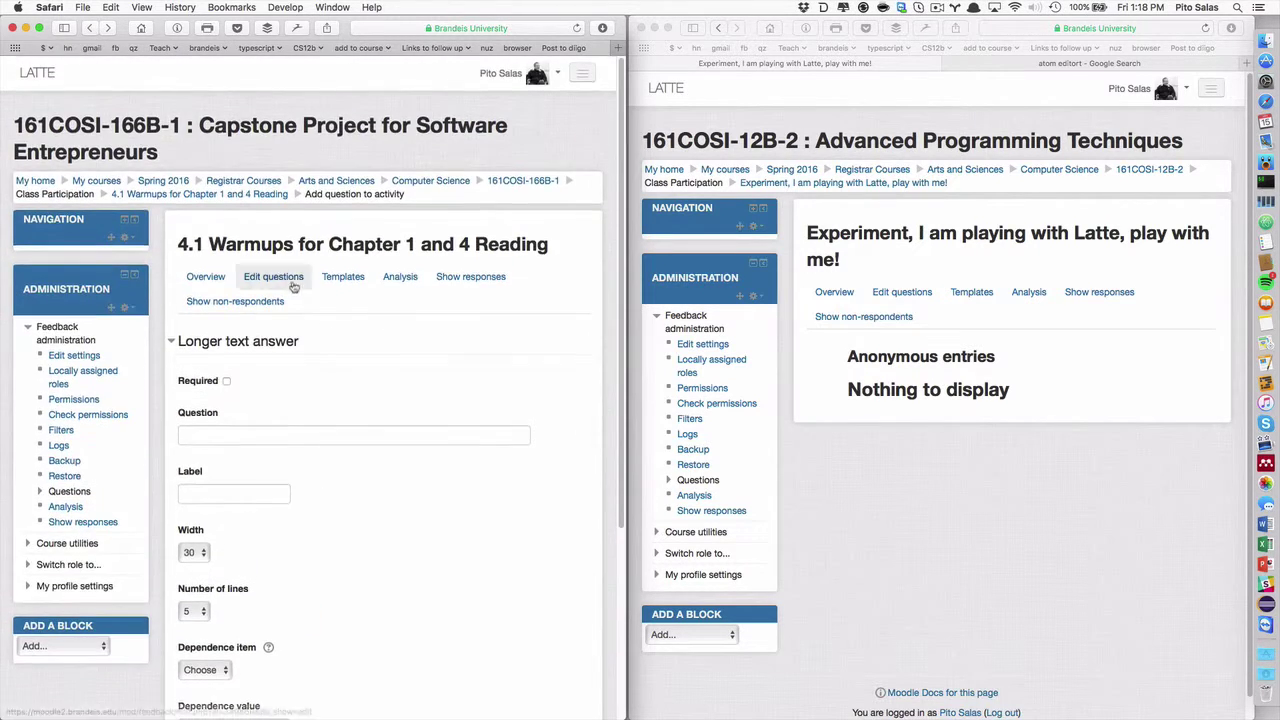
left_click(292, 280)
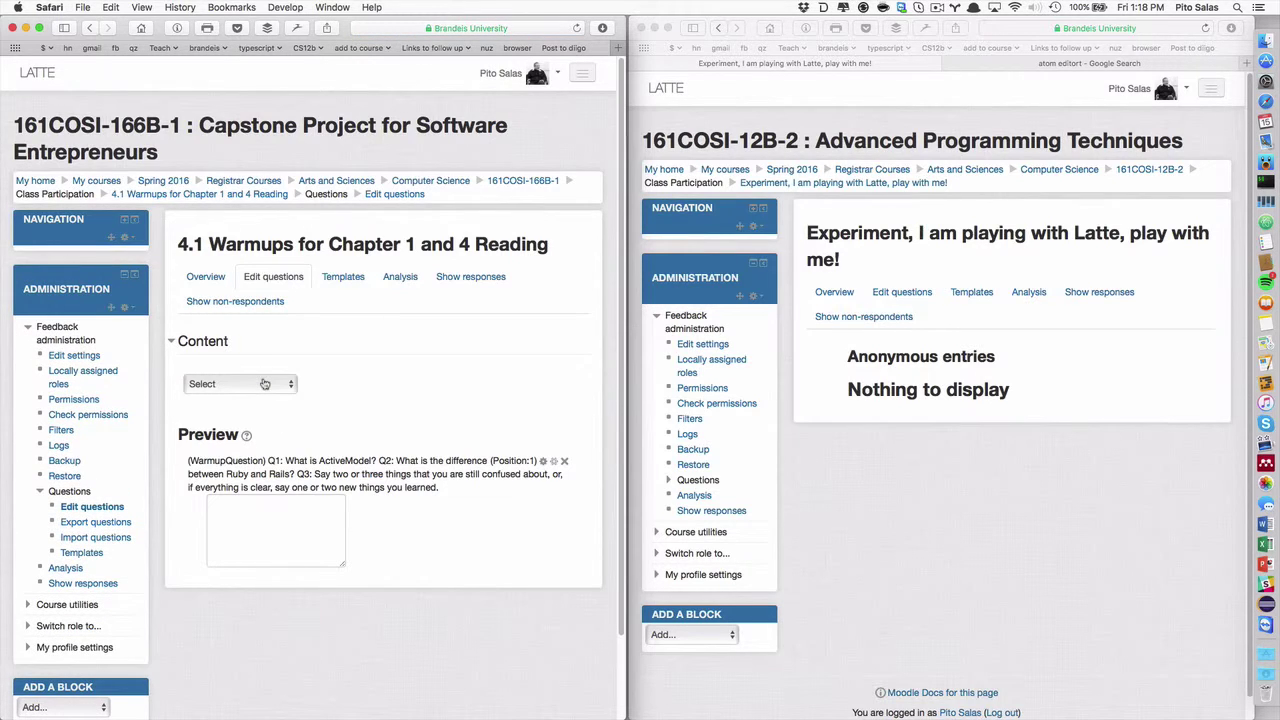
left_click(543, 462)
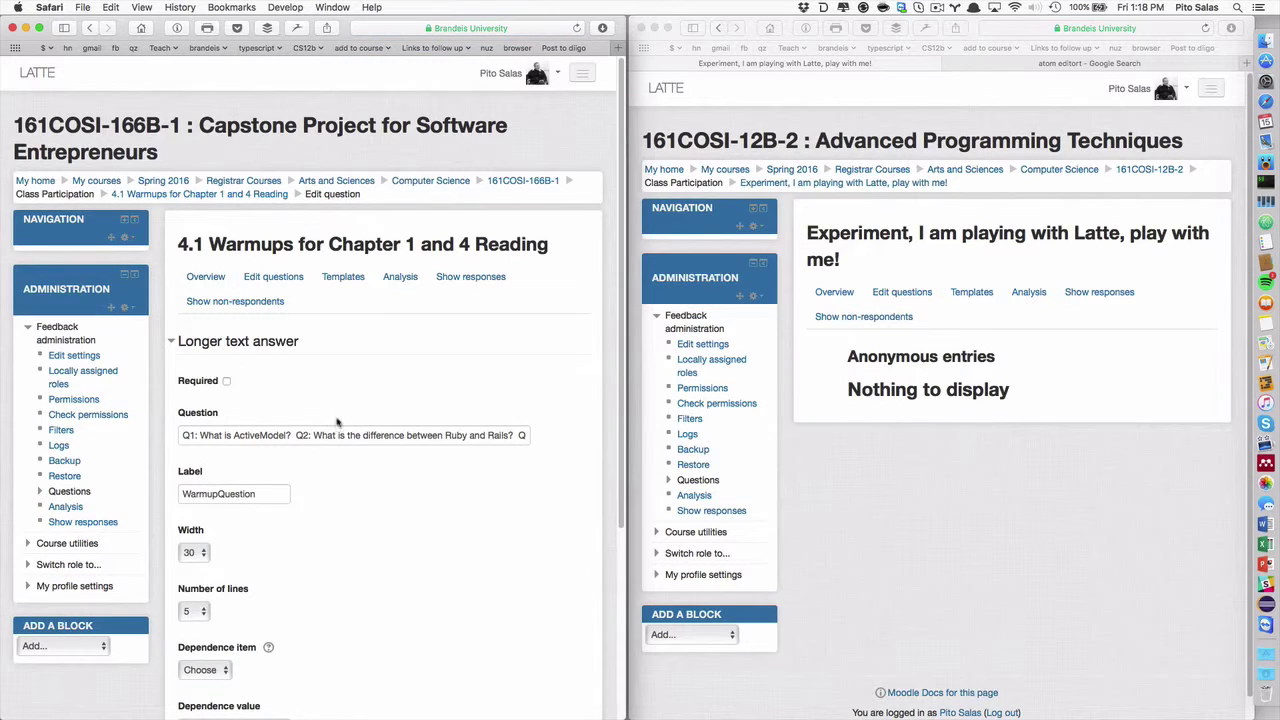
triple_click(338, 435)
type("What is")
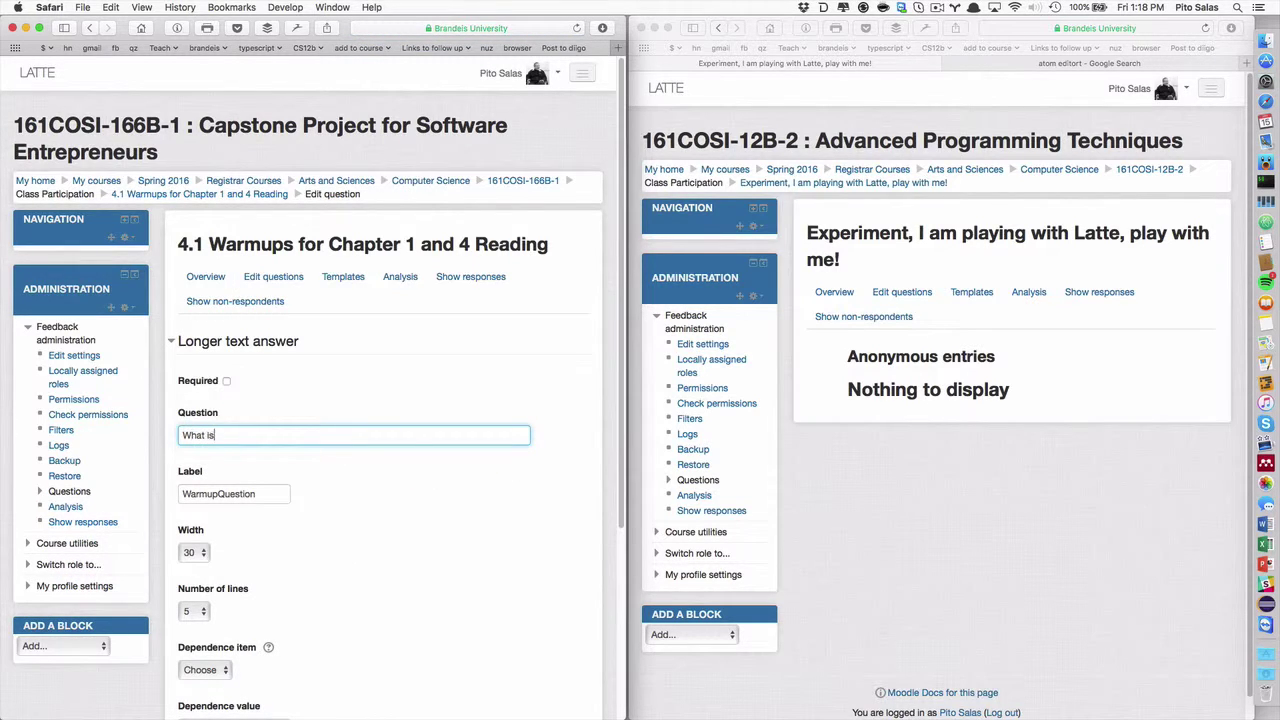
type(" Actio")
type("eModel?")
scroll(380, 520, "down", 3)
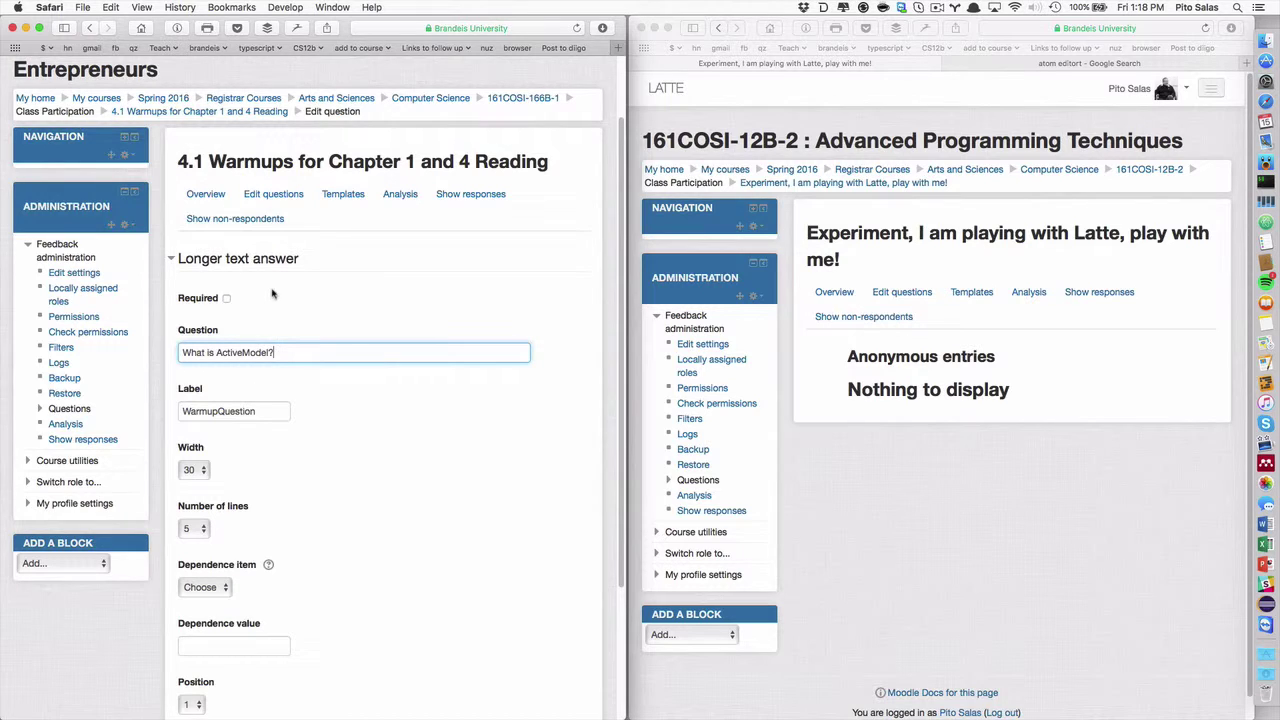
left_click(172, 258)
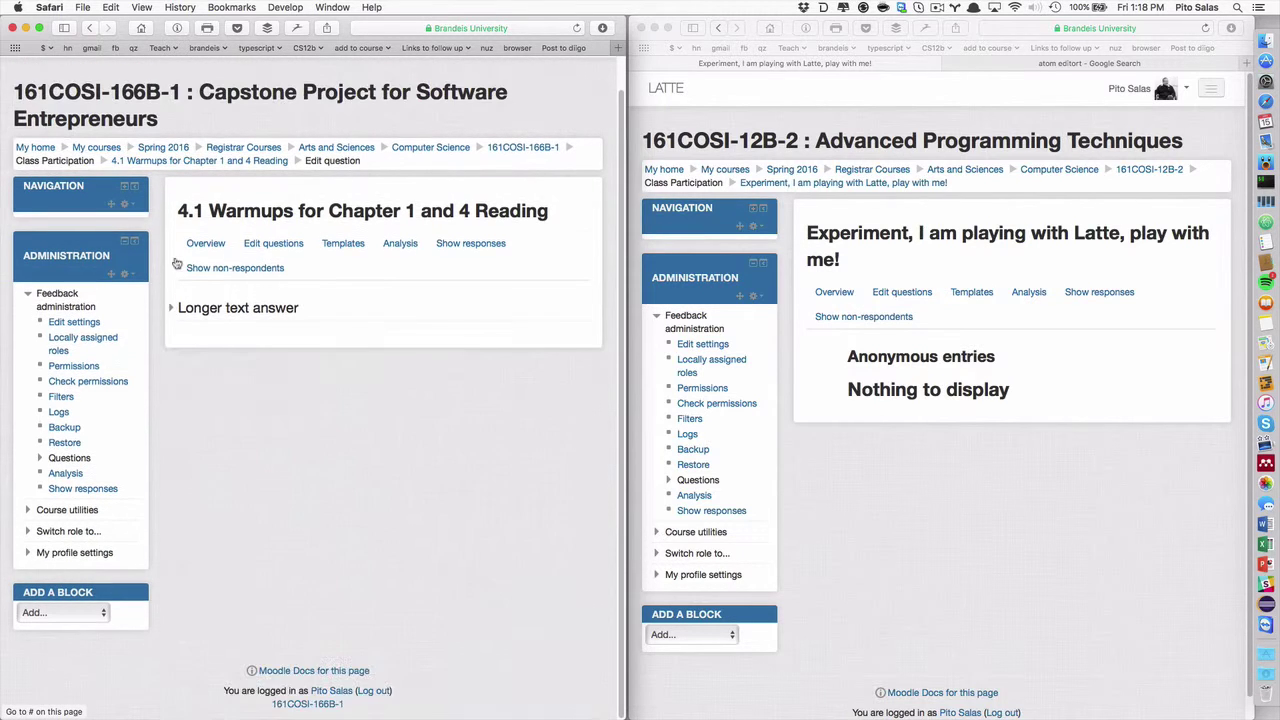
left_click(89, 28)
left_click(632, 250)
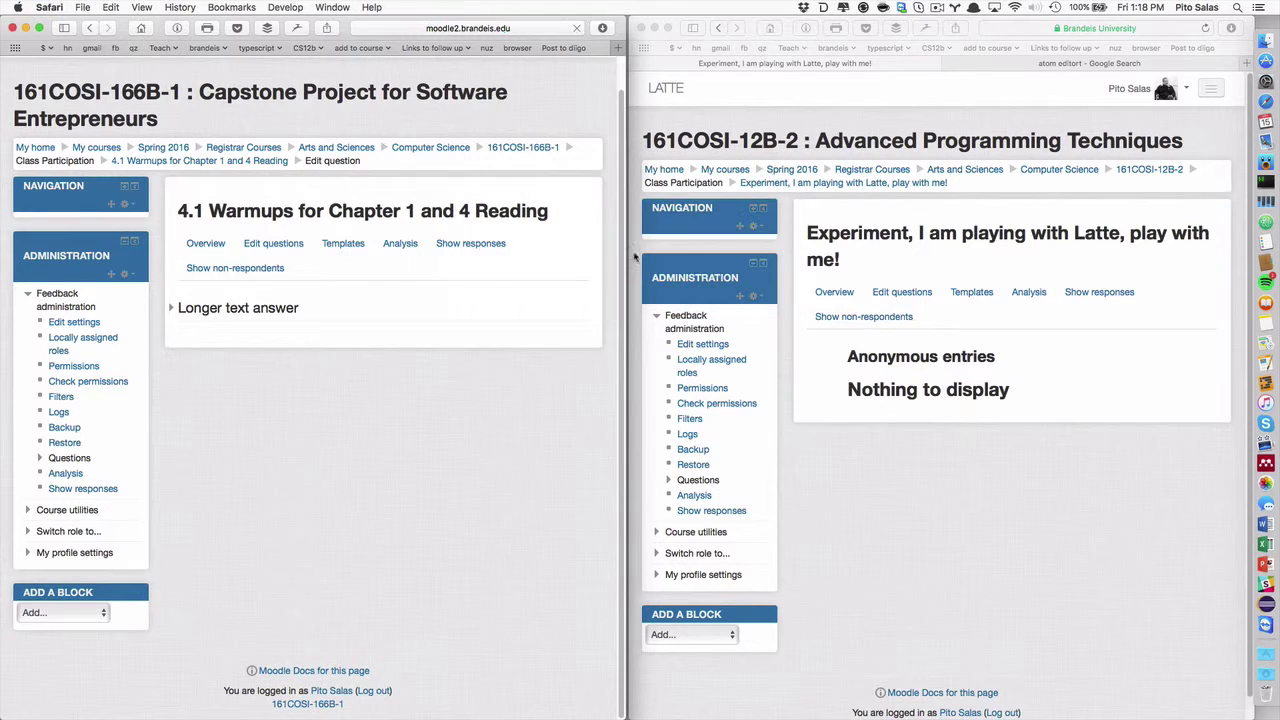
left_click(292, 244)
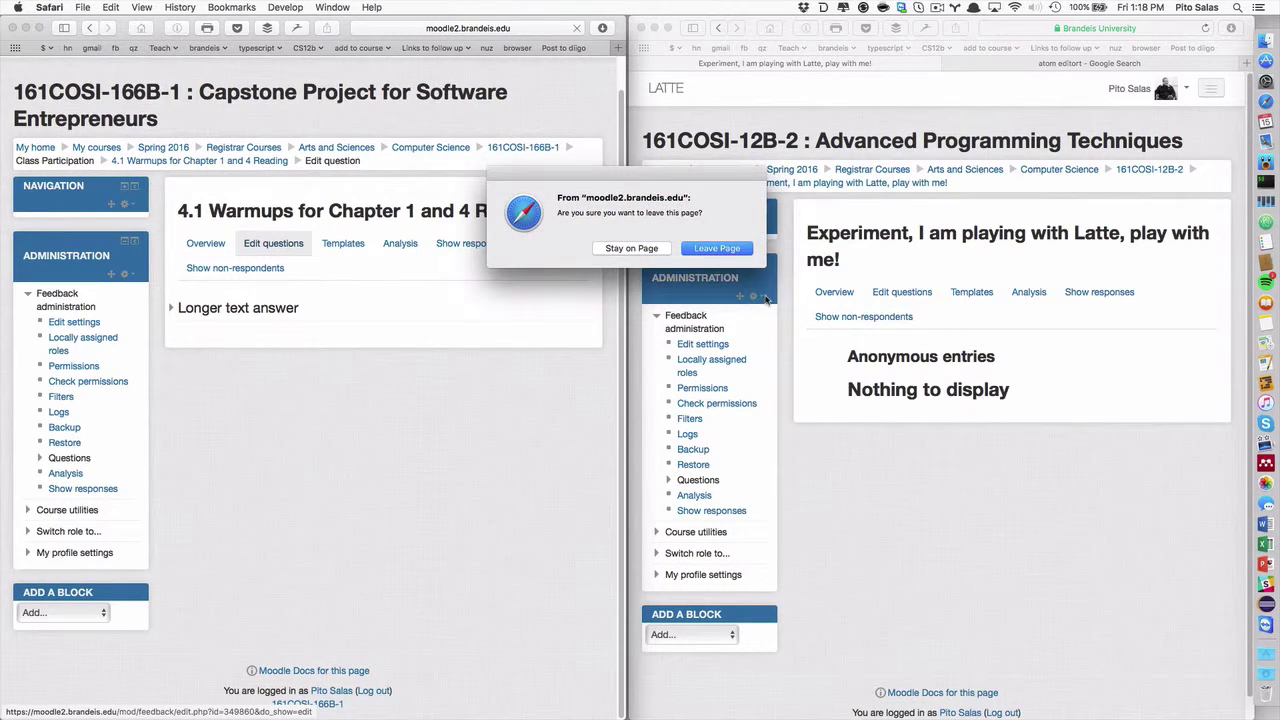
left_click(716, 250)
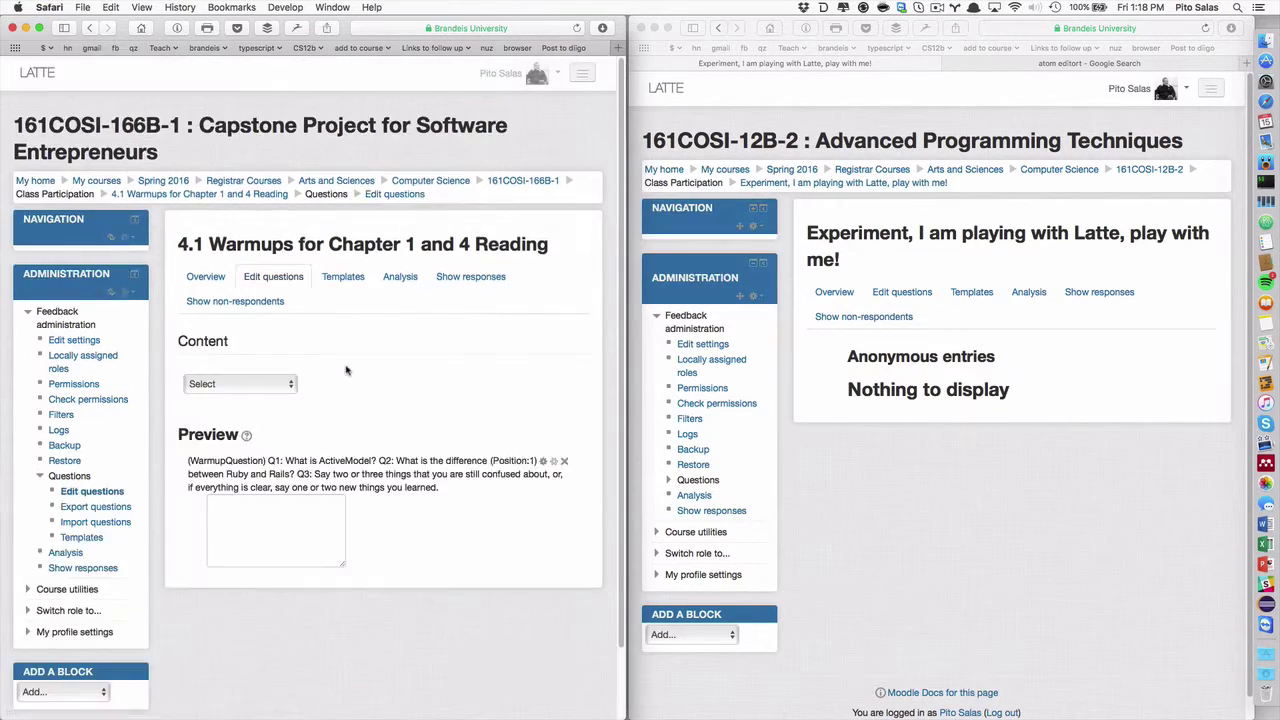
- Delete the existing WarmupQuestion item from the feedback
left_click(254, 386)
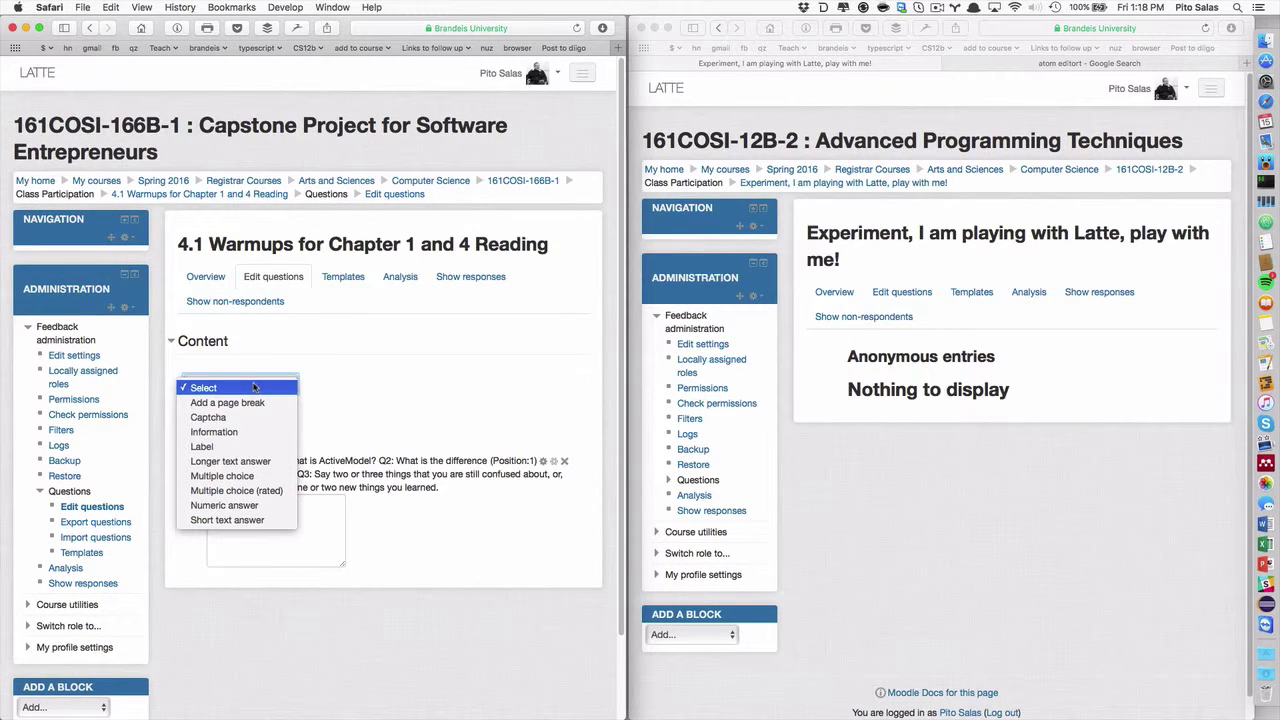
left_click(410, 384)
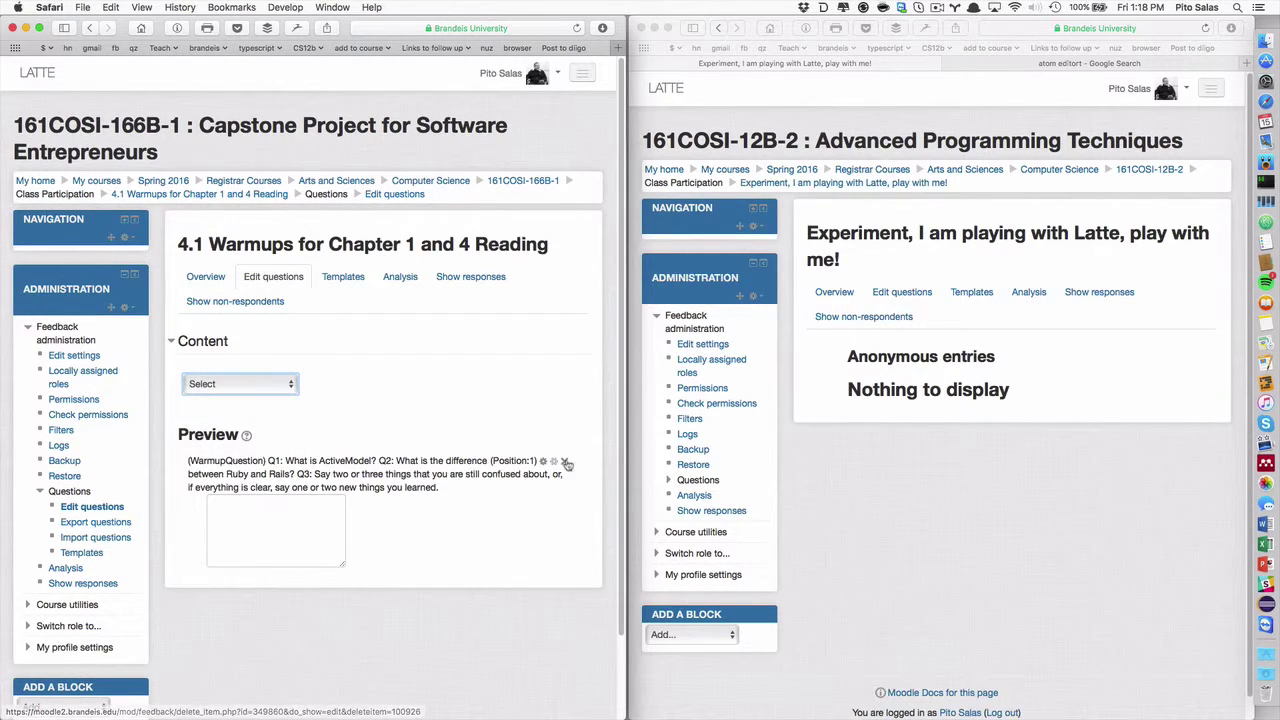
left_click(564, 462)
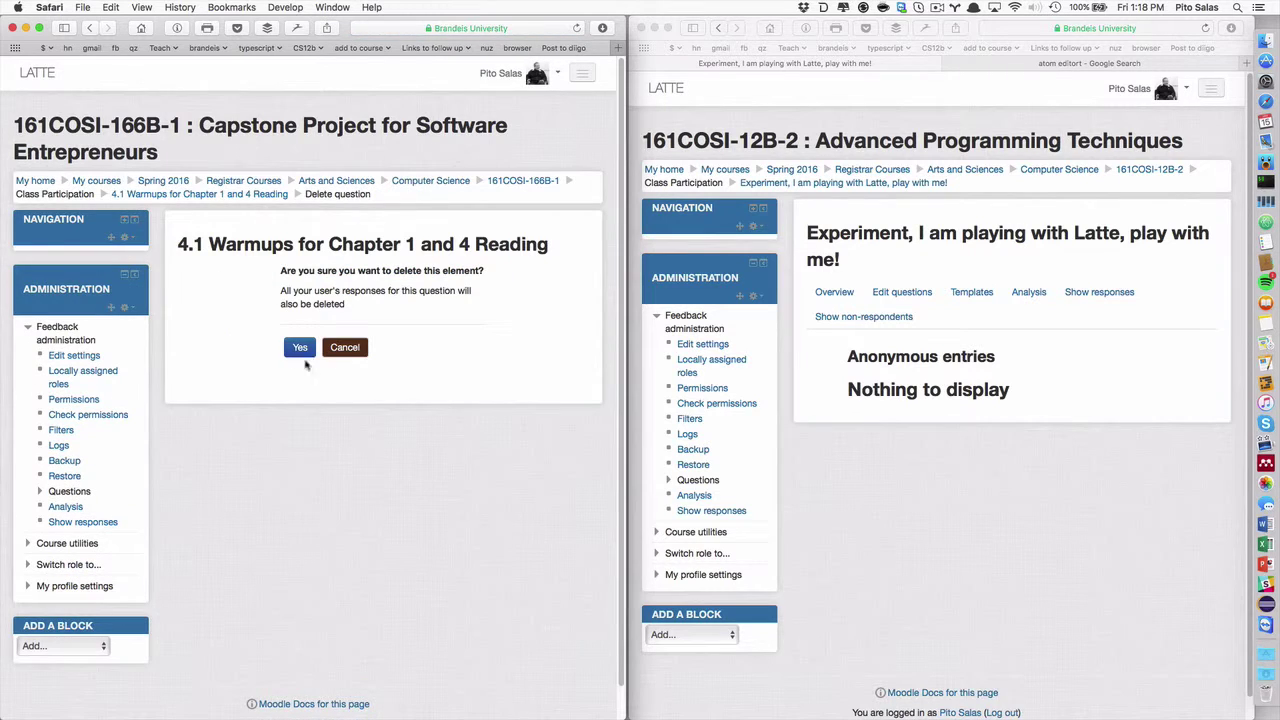
left_click(300, 348)
- Add a short text answer question with its text trimmed to 'What is ActiveModel?'
left_click(248, 387)
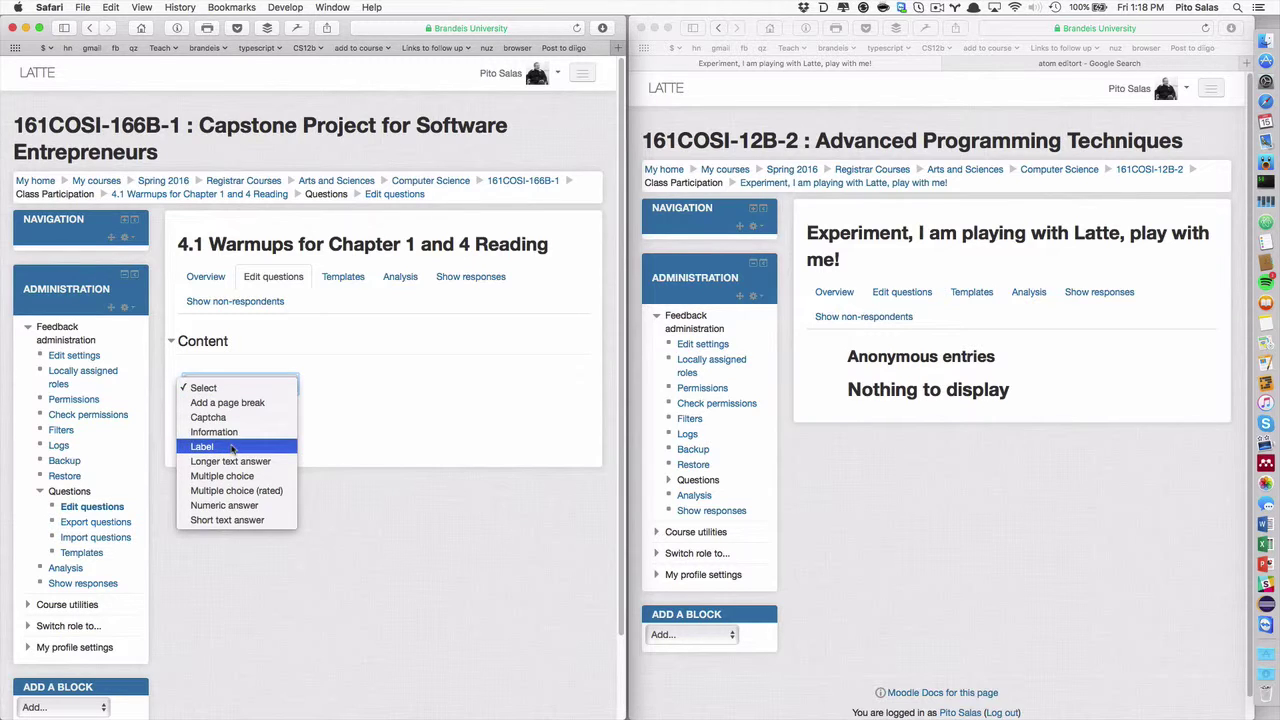
left_click(236, 520)
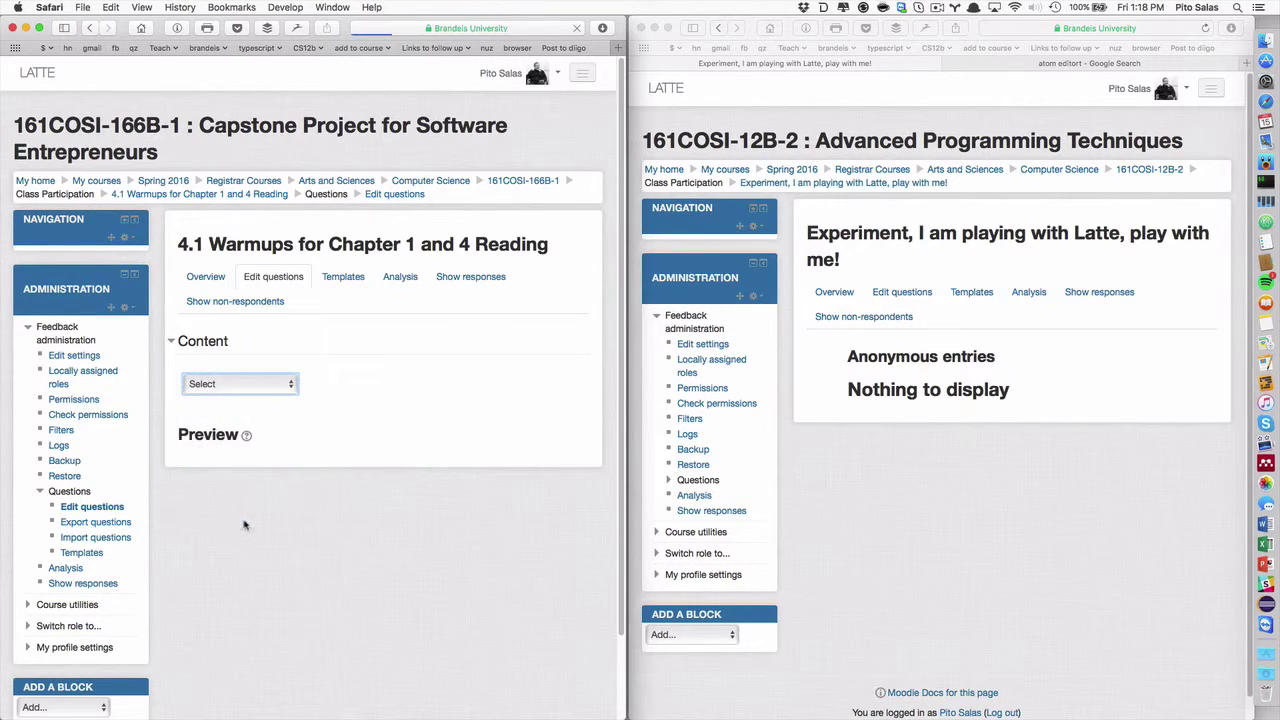
left_click(287, 432)
key("super+v")
key("super+Left")
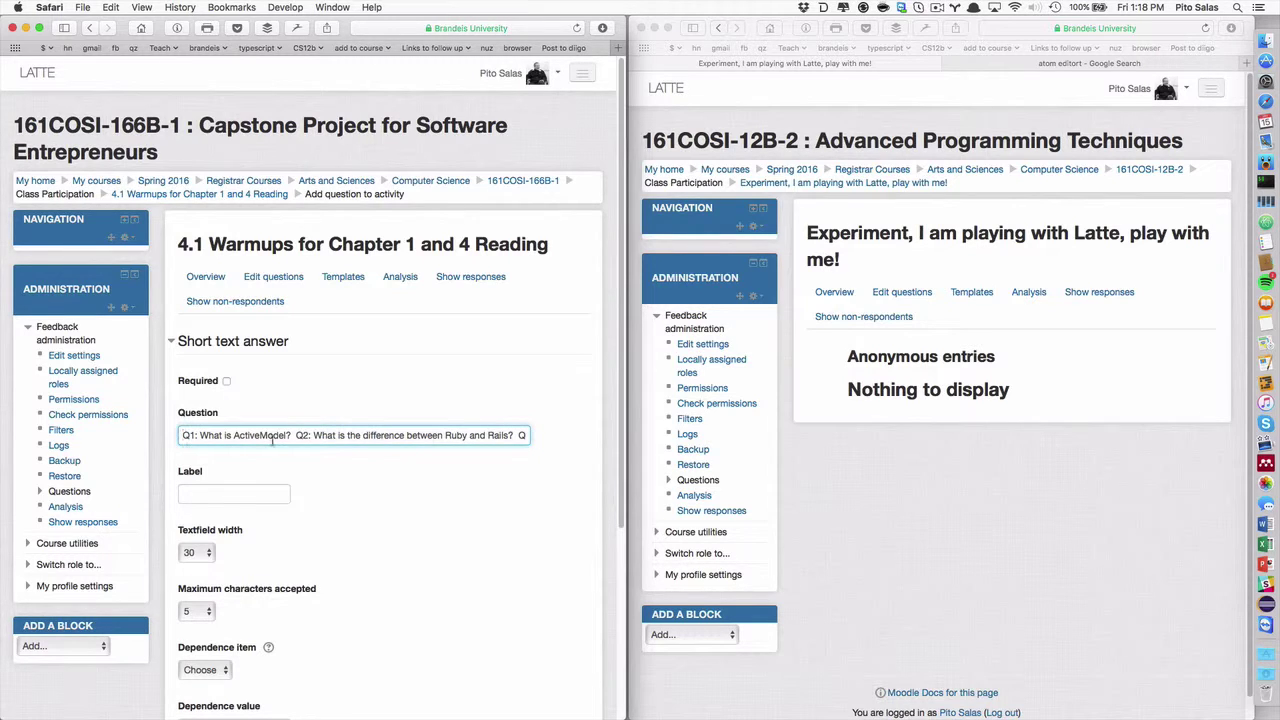
left_click(201, 435)
key("BackSpace")
key("BackSpace")
key("BackSpace")
key("BackSpace")
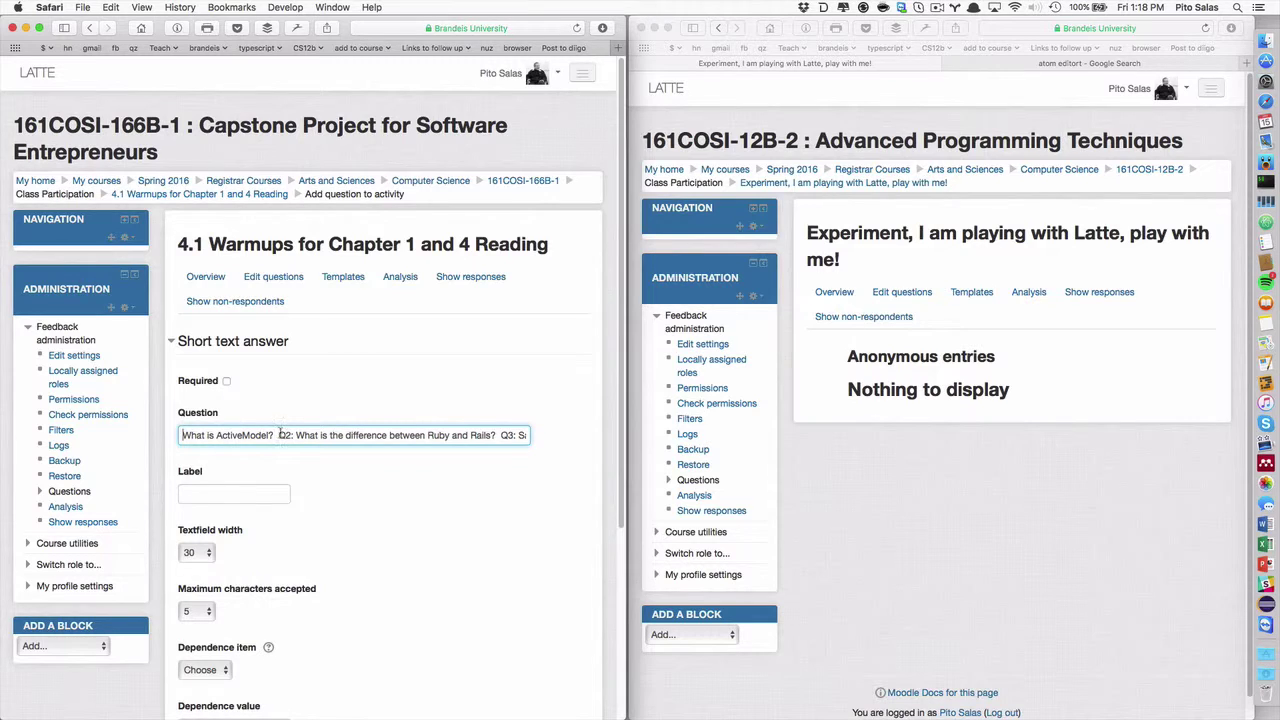
left_click(279, 435)
key("super+shift+Right")
key("BackSpace")
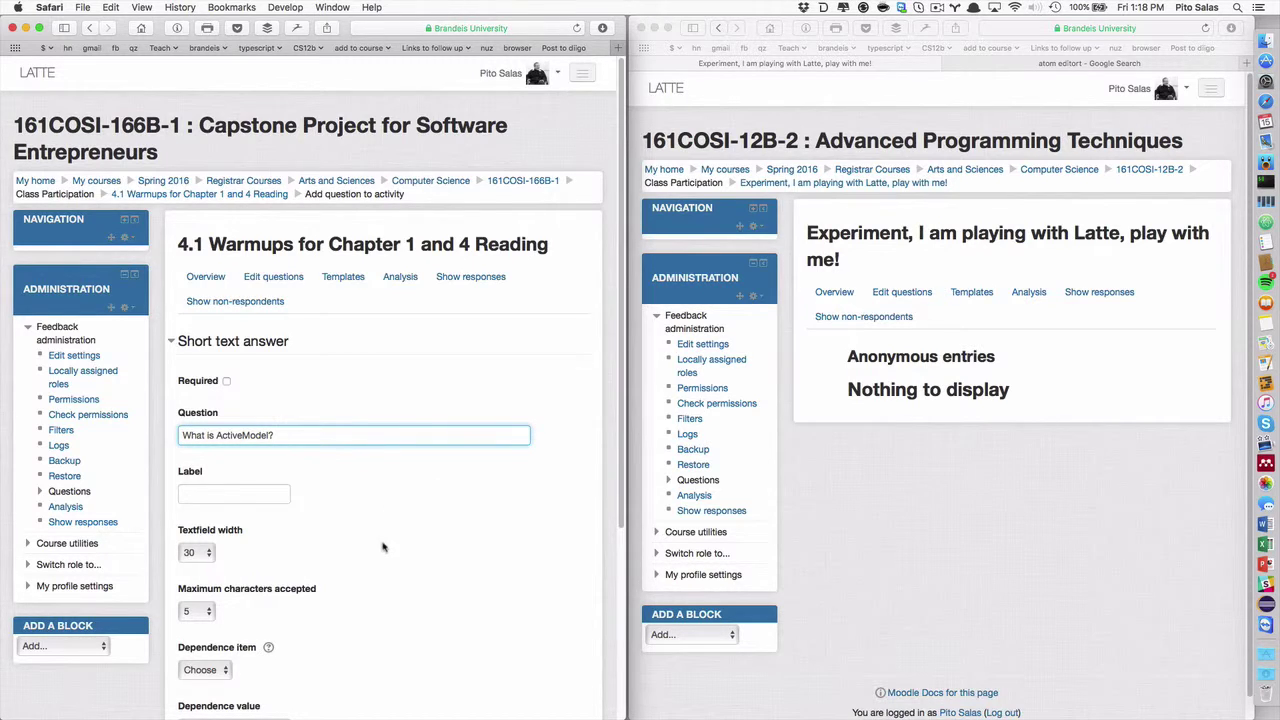
- Set the maximum answer length to 20 characters and save the question
scroll(384, 546, "down", 5)
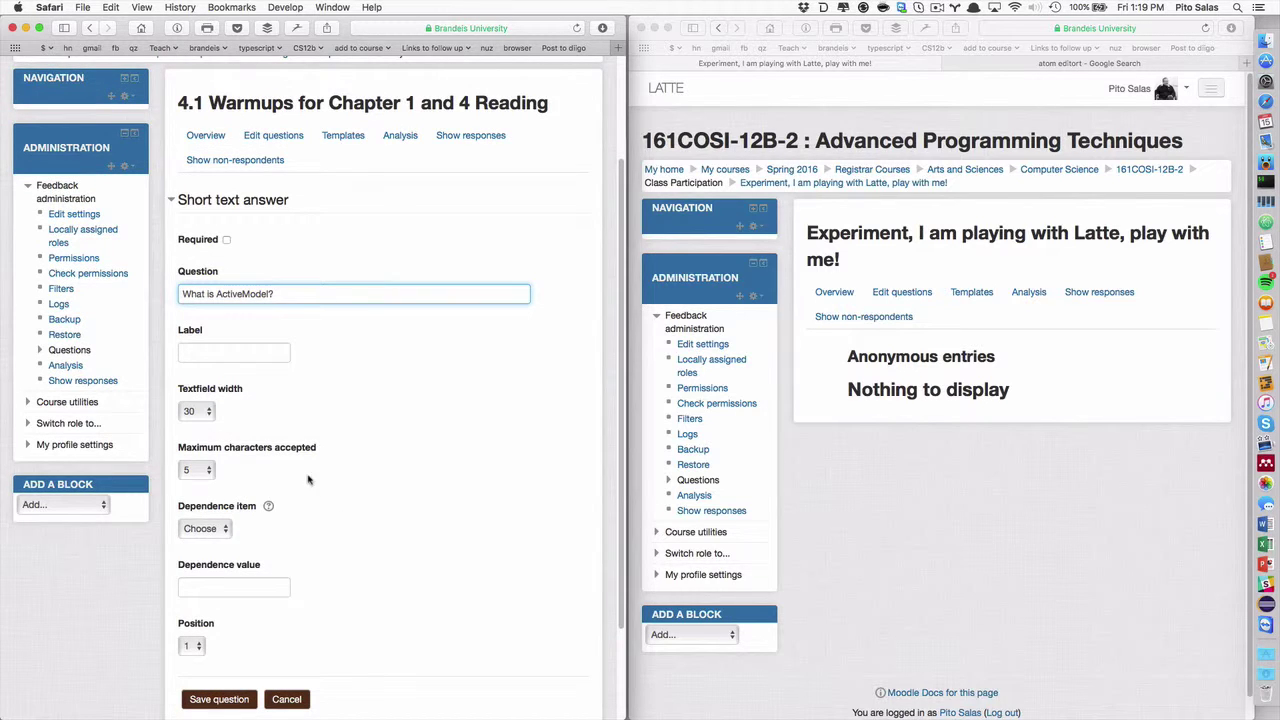
left_click(197, 472)
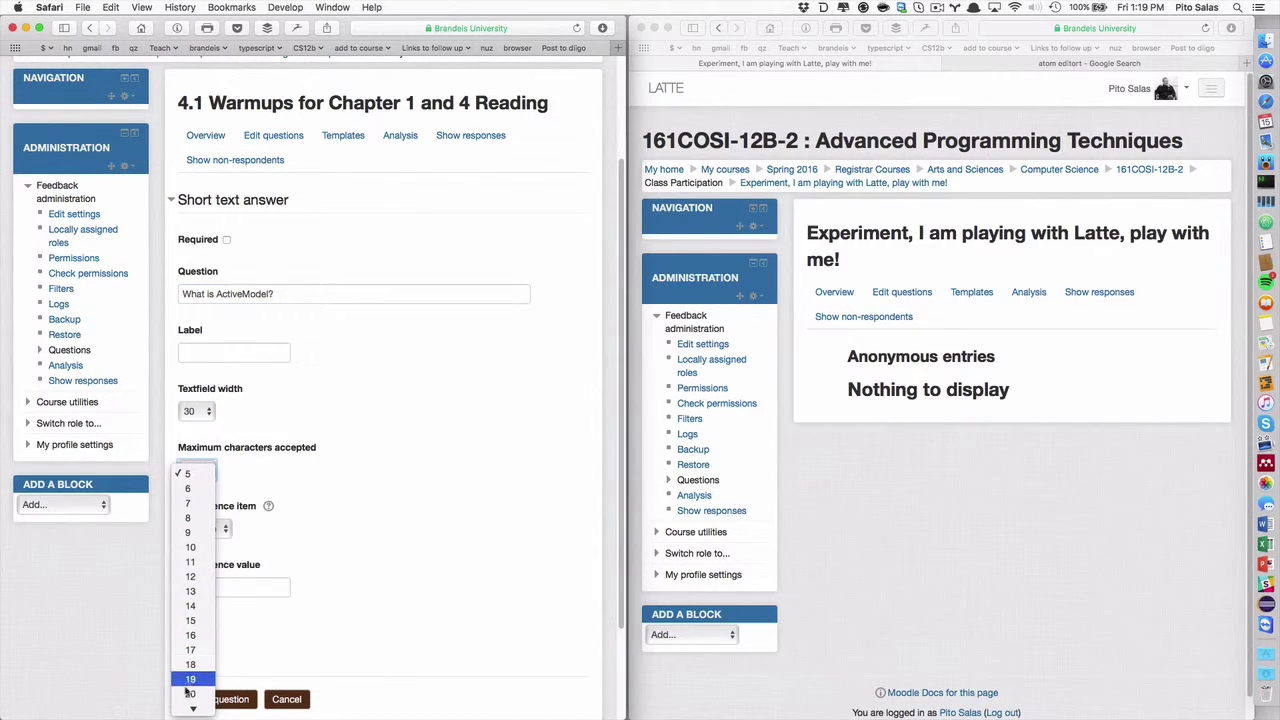
left_click(376, 553)
scroll(376, 553, "down", 3)
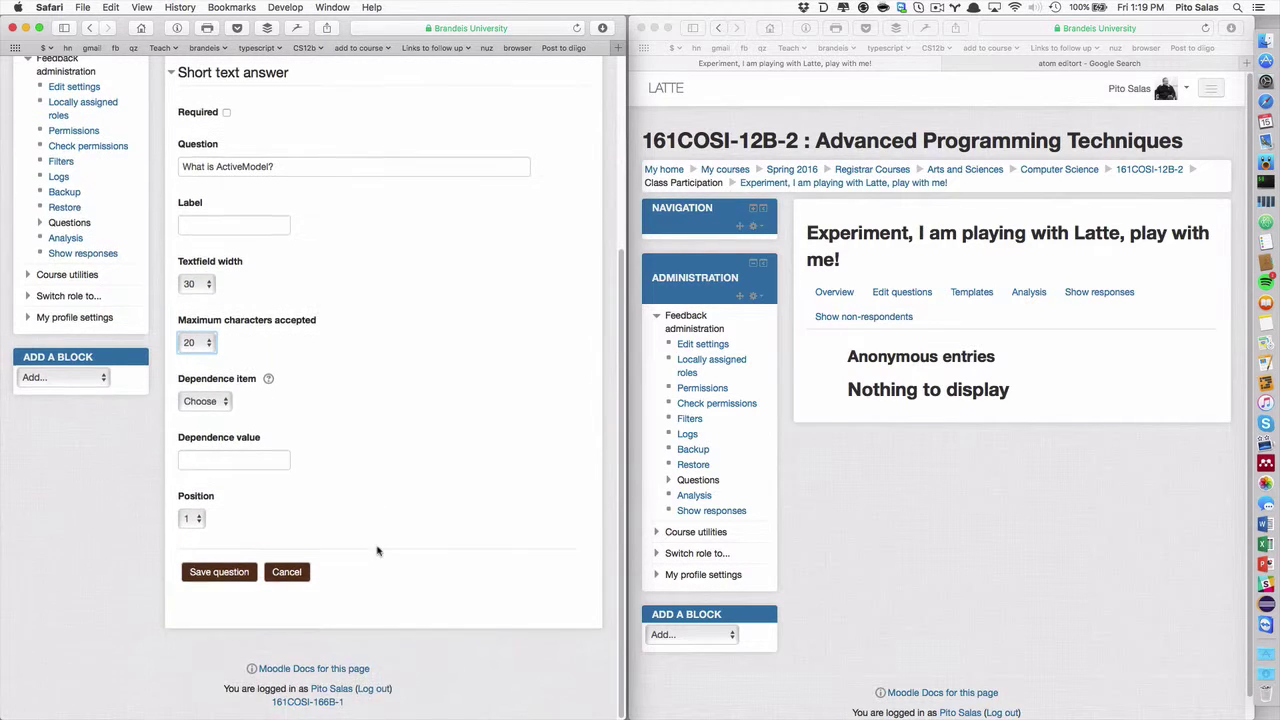
left_click(230, 576)
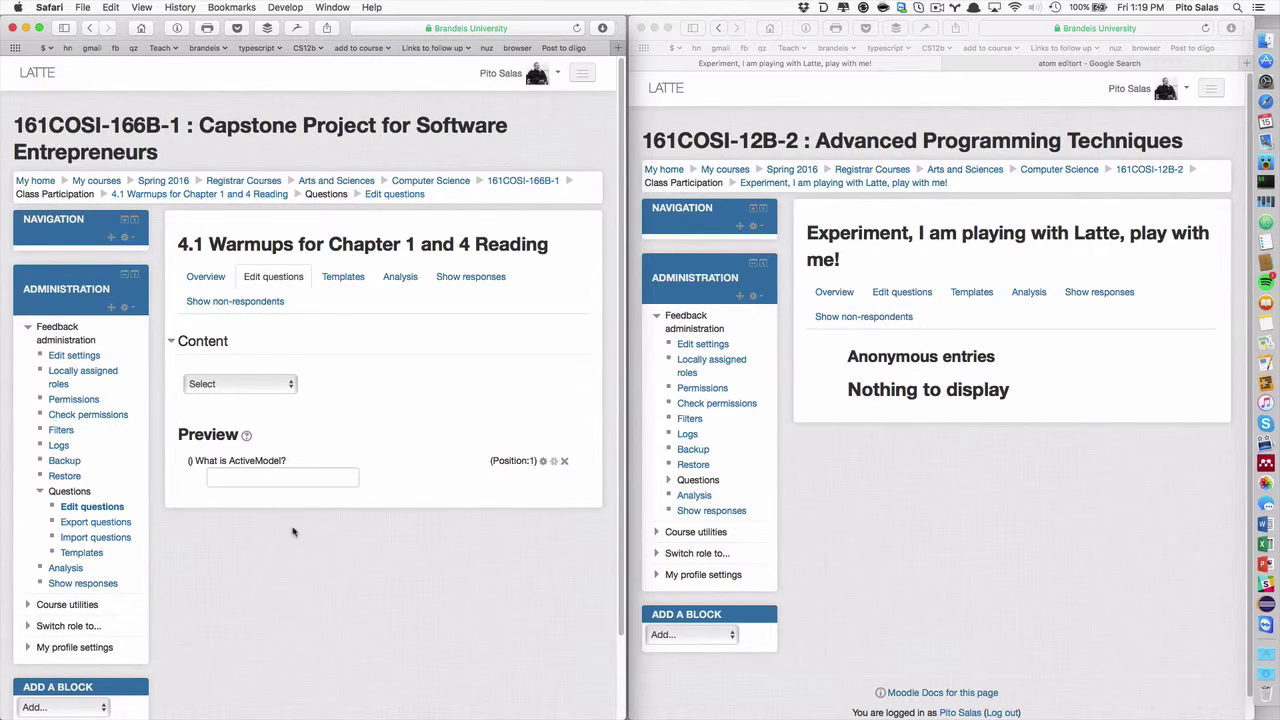
- Add a longer text question trimmed to 'What is the difference between Ruby and Rails?'
left_click(241, 389)
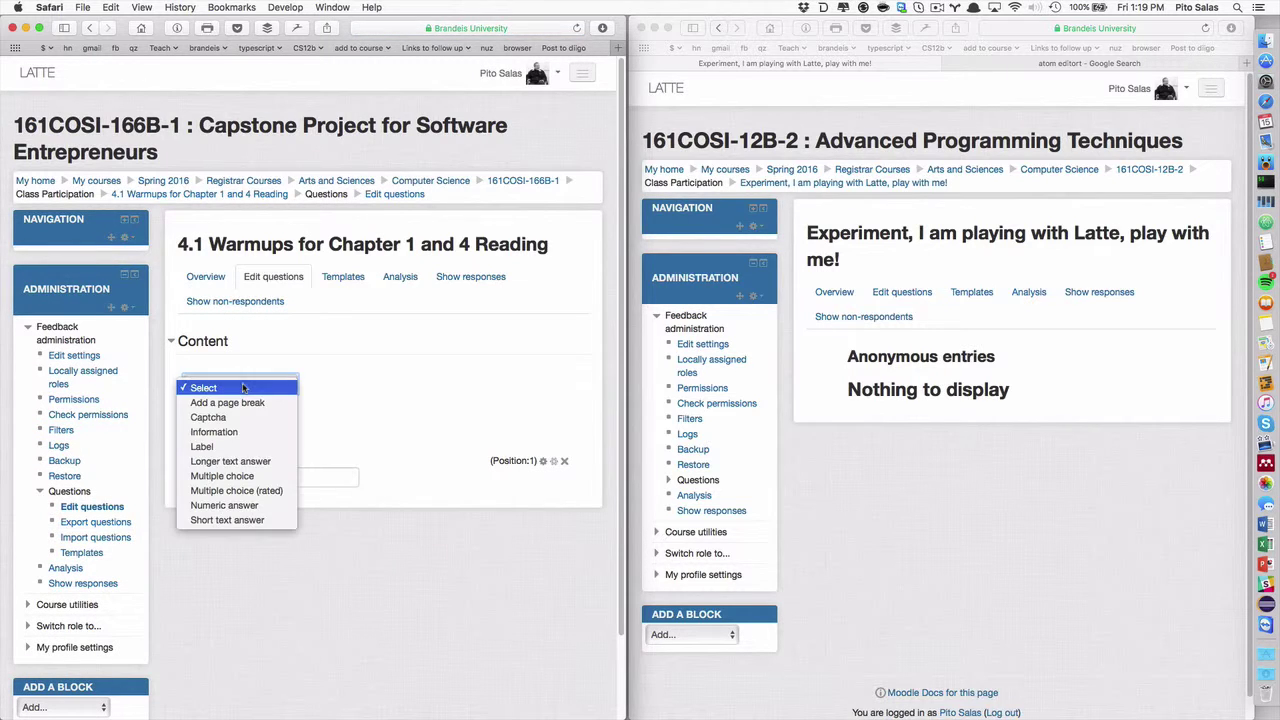
left_click(250, 463)
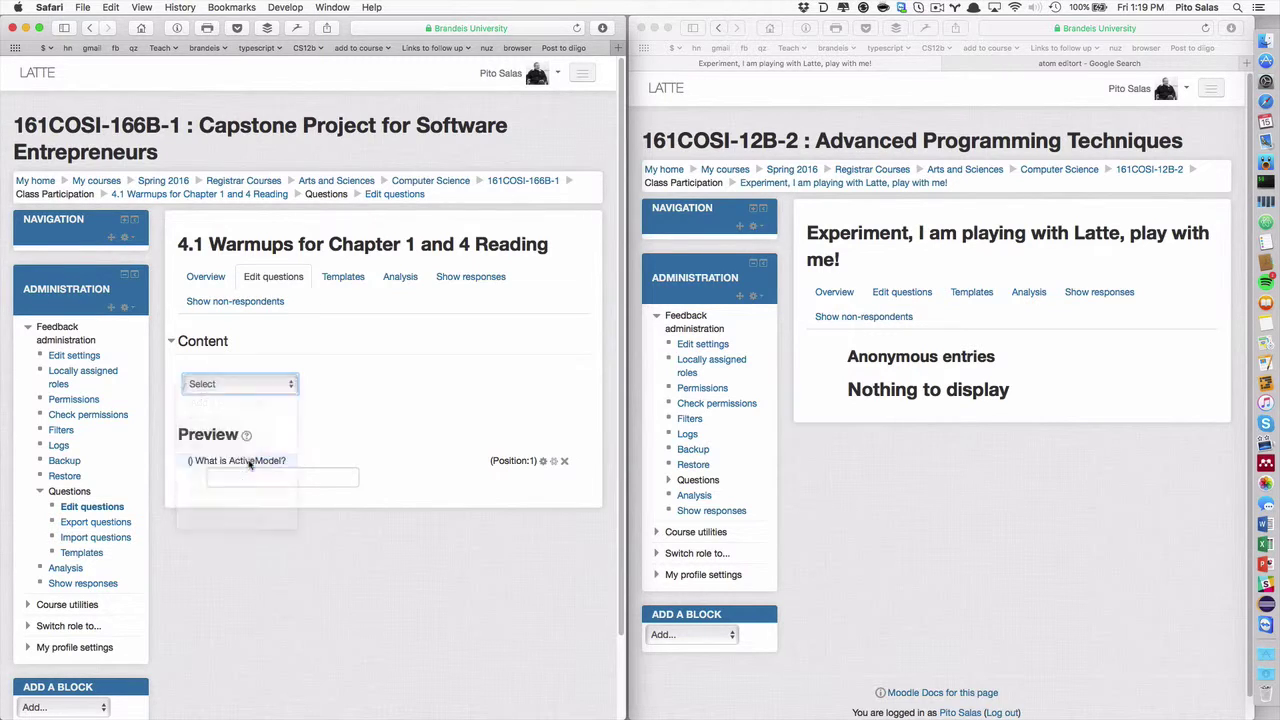
left_click(222, 432)
key("super+v")
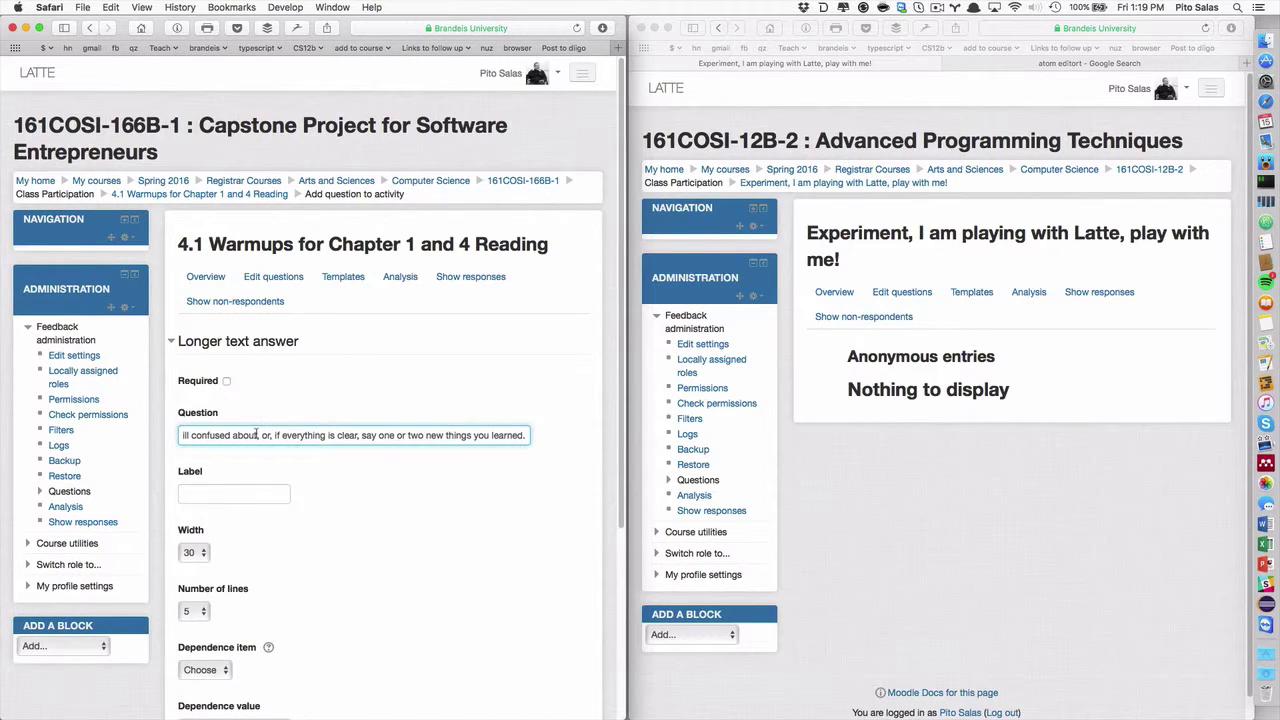
key("super+Left")
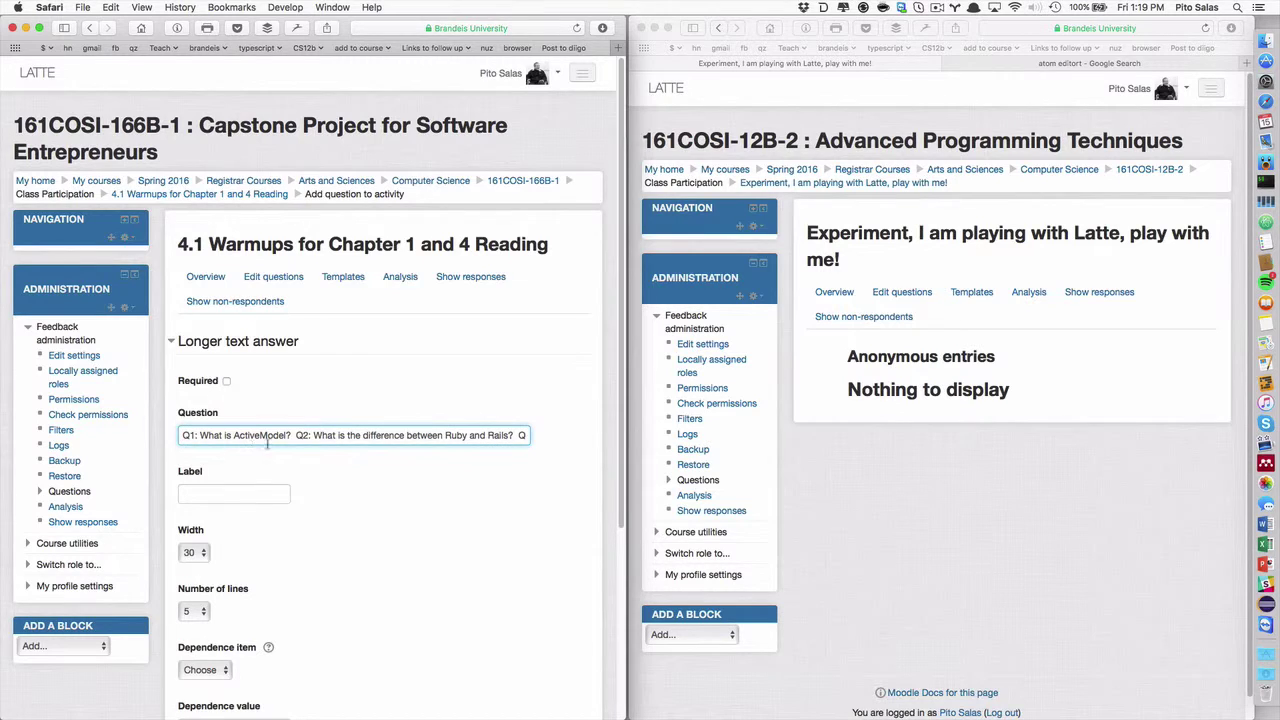
left_click(313, 436)
key("shift+super+Left")
key("BackSpace")
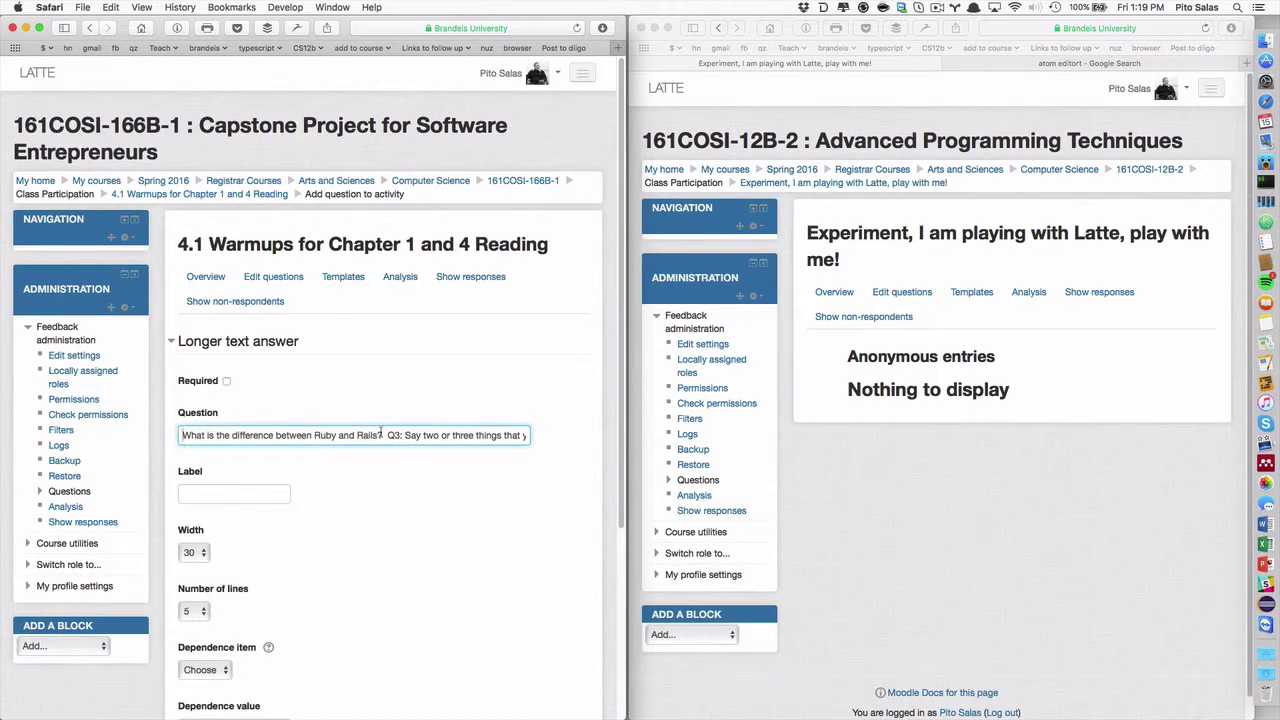
left_click(383, 435)
key("shift+super+Right")
key("BackSpace")
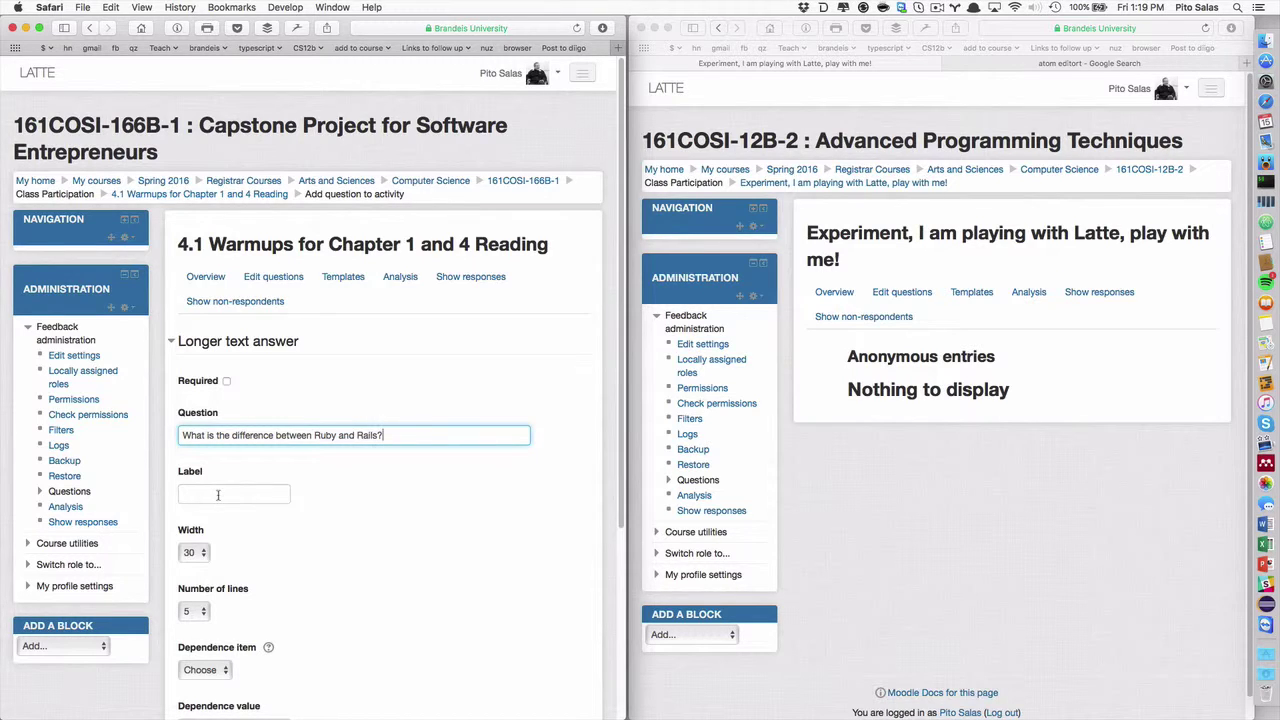
type("D")
key("BackSpace")
- Label the question Q2, keep the answer box at 5 lines, and save it
left_click(205, 494)
type("Q1")
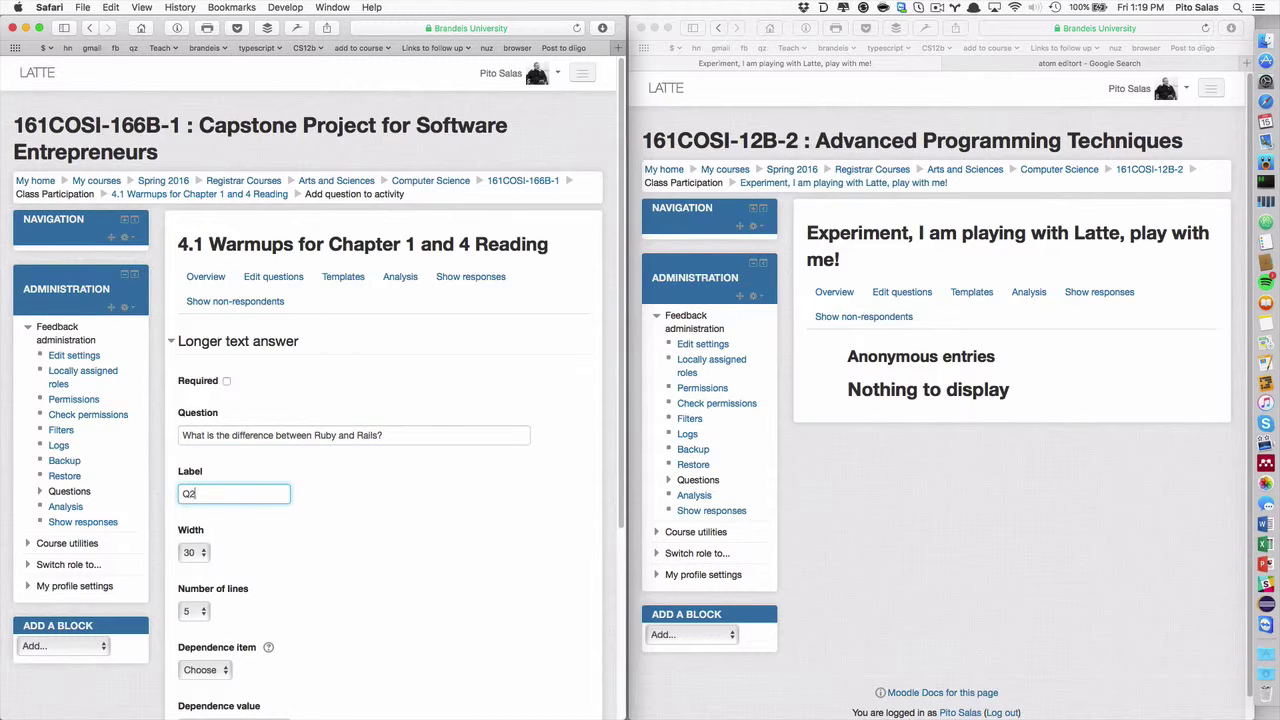
scroll(240, 541, "down", 2)
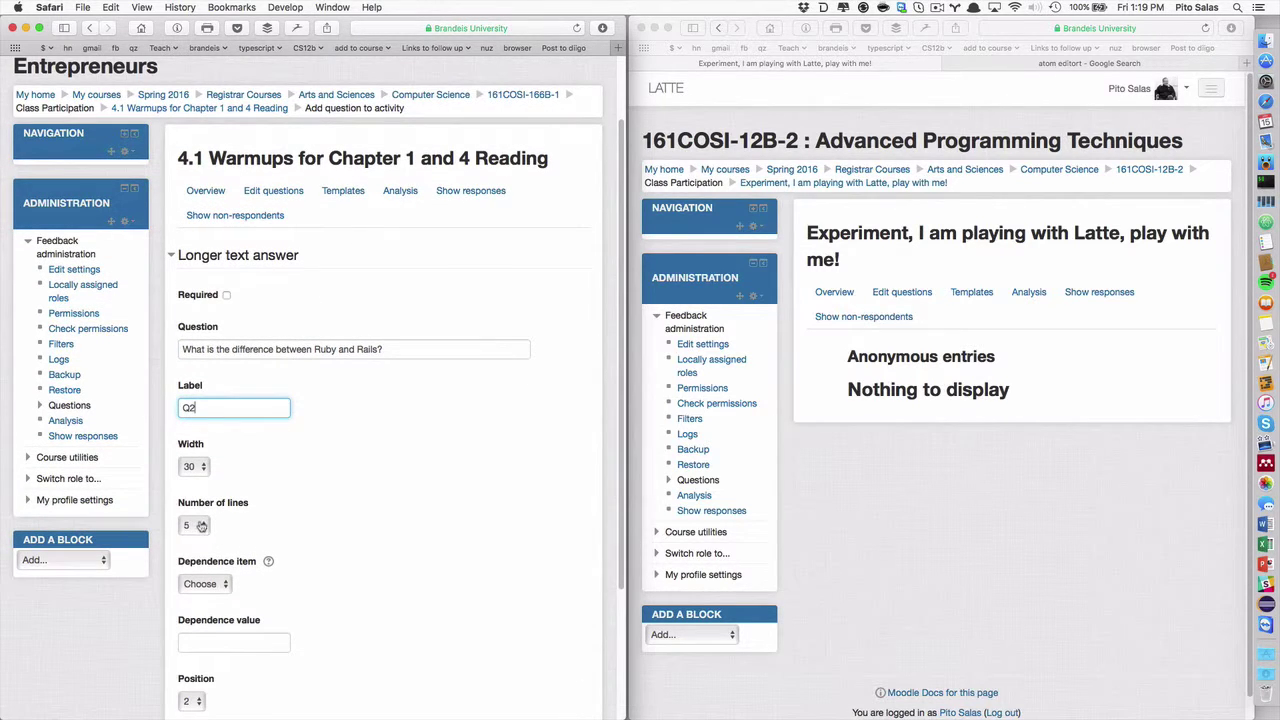
left_click(201, 526)
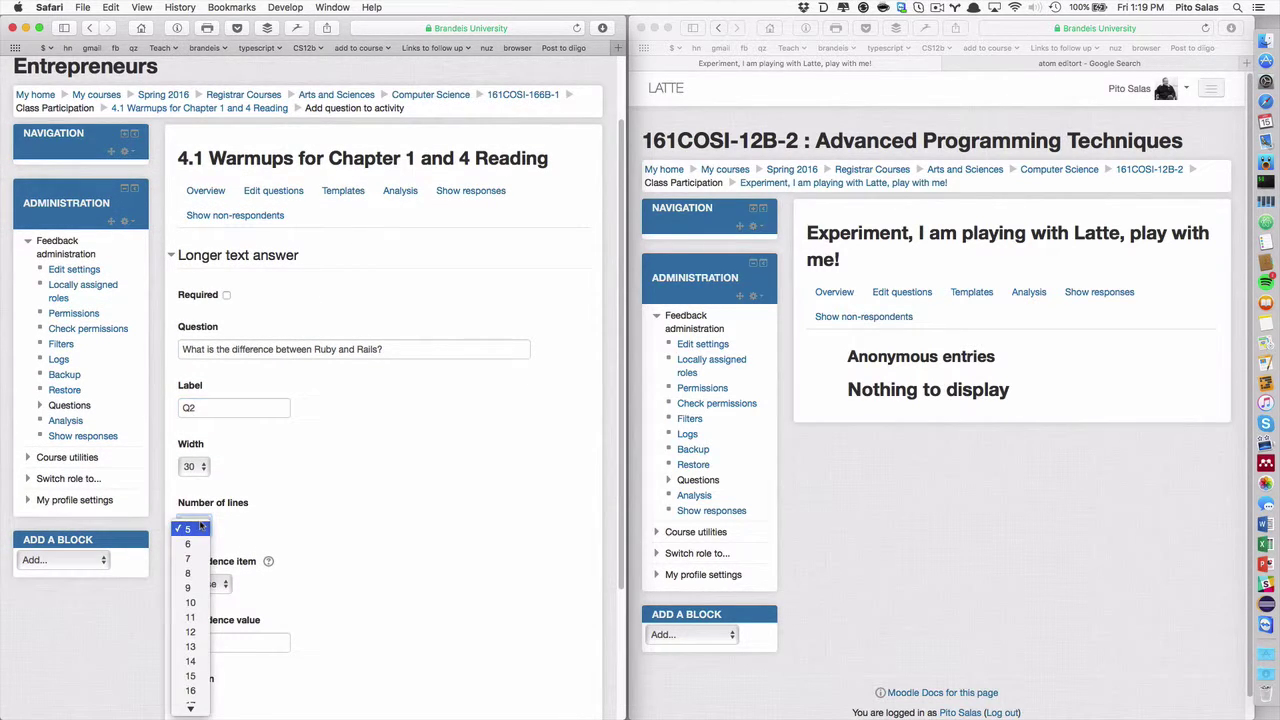
left_click(190, 528)
scroll(304, 524, "down", 2)
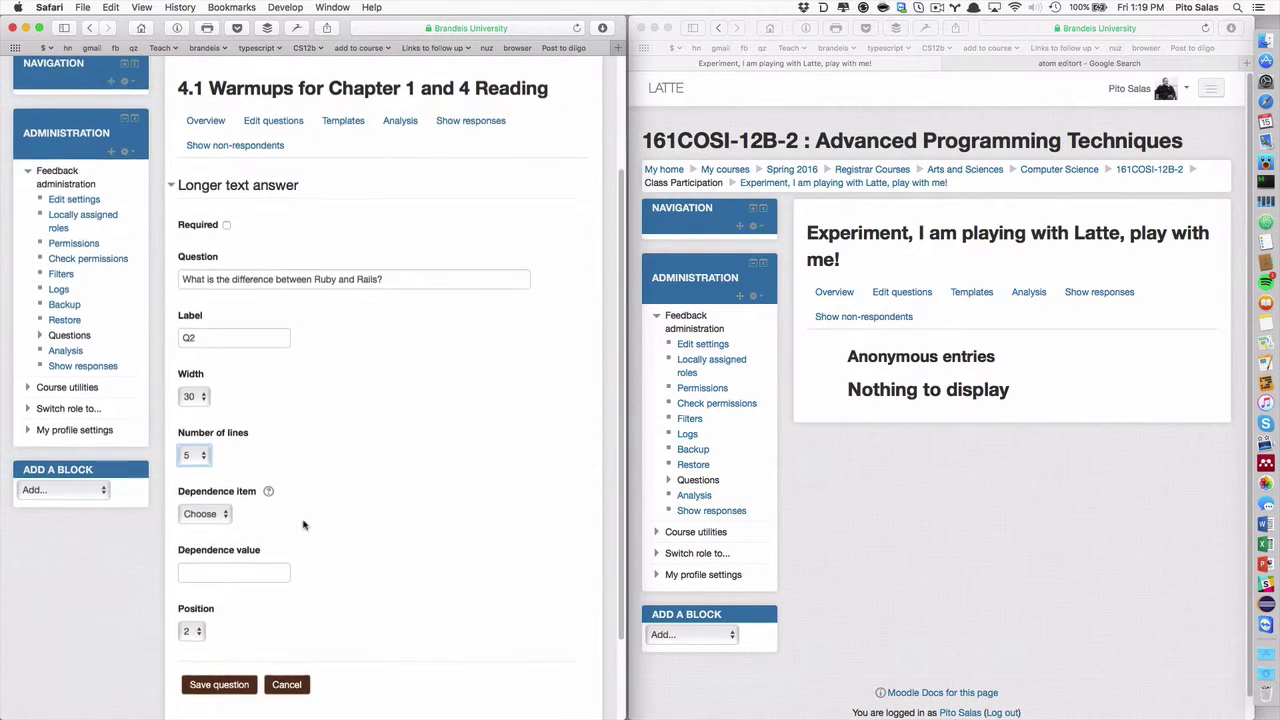
scroll(340, 585, "down", 2)
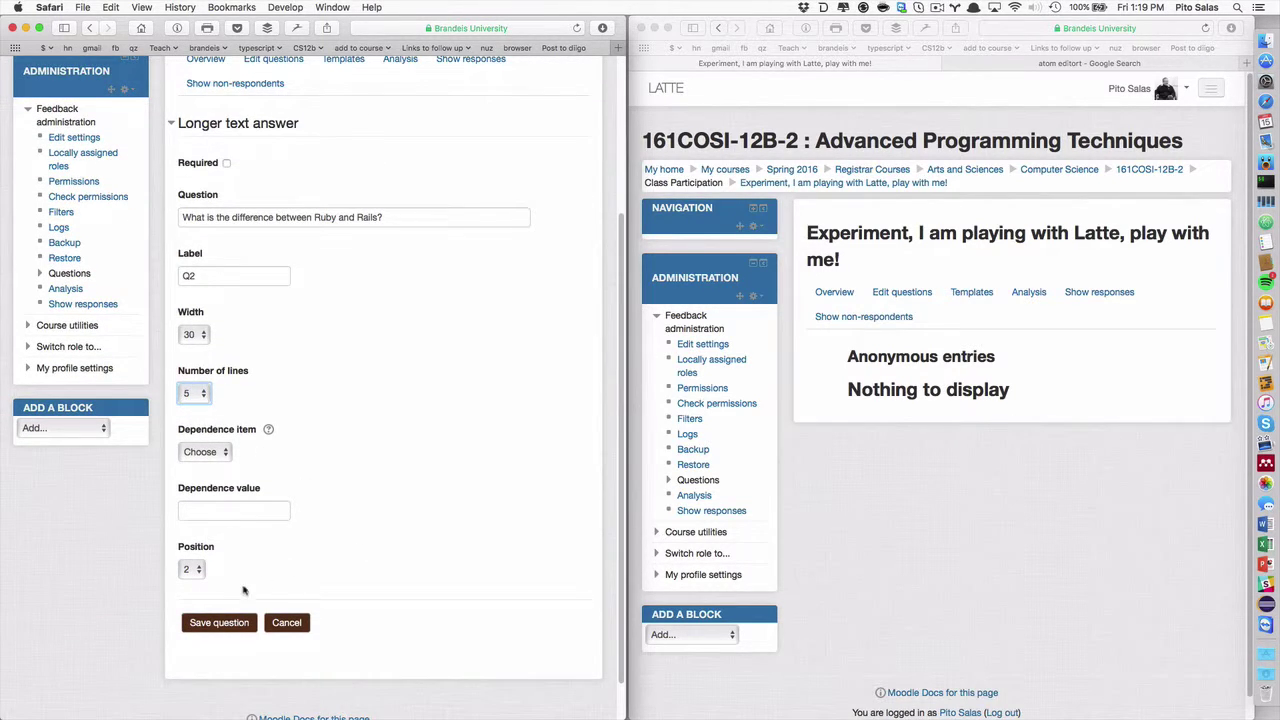
left_click(221, 622)
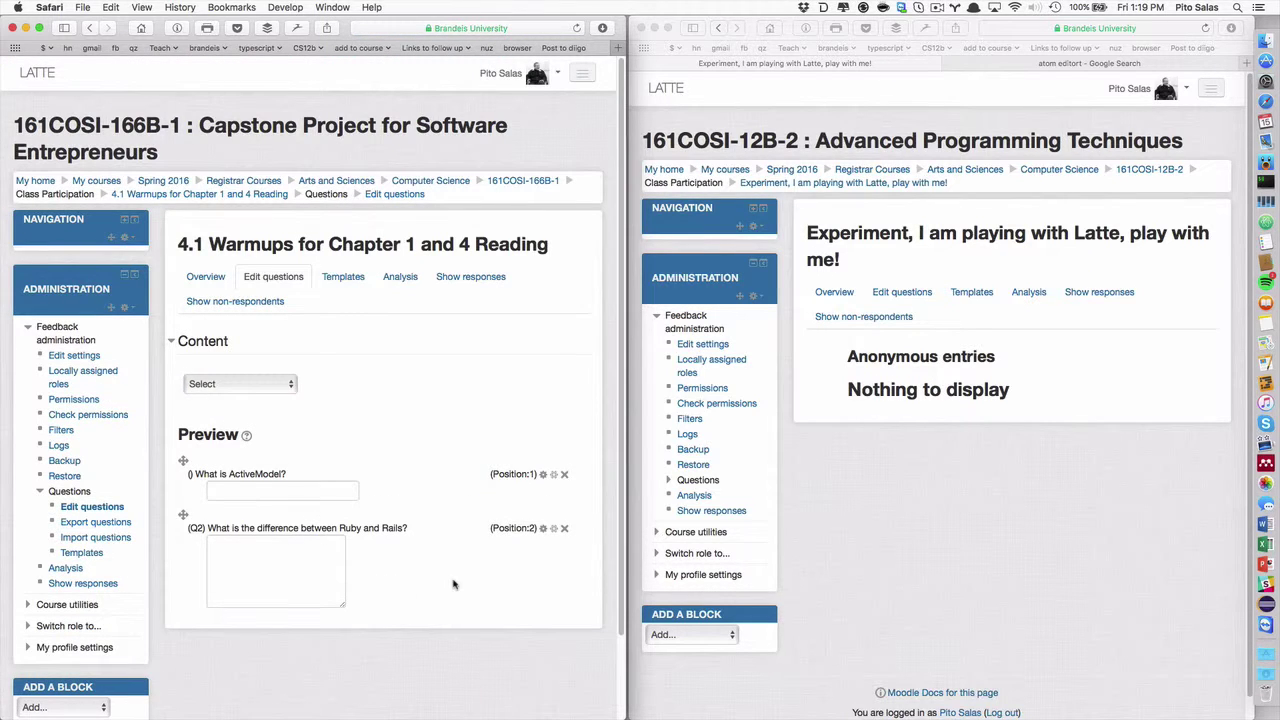
- Add a longer text question from the pasted text with the 'Q3:' prefix removed
left_click(249, 386)
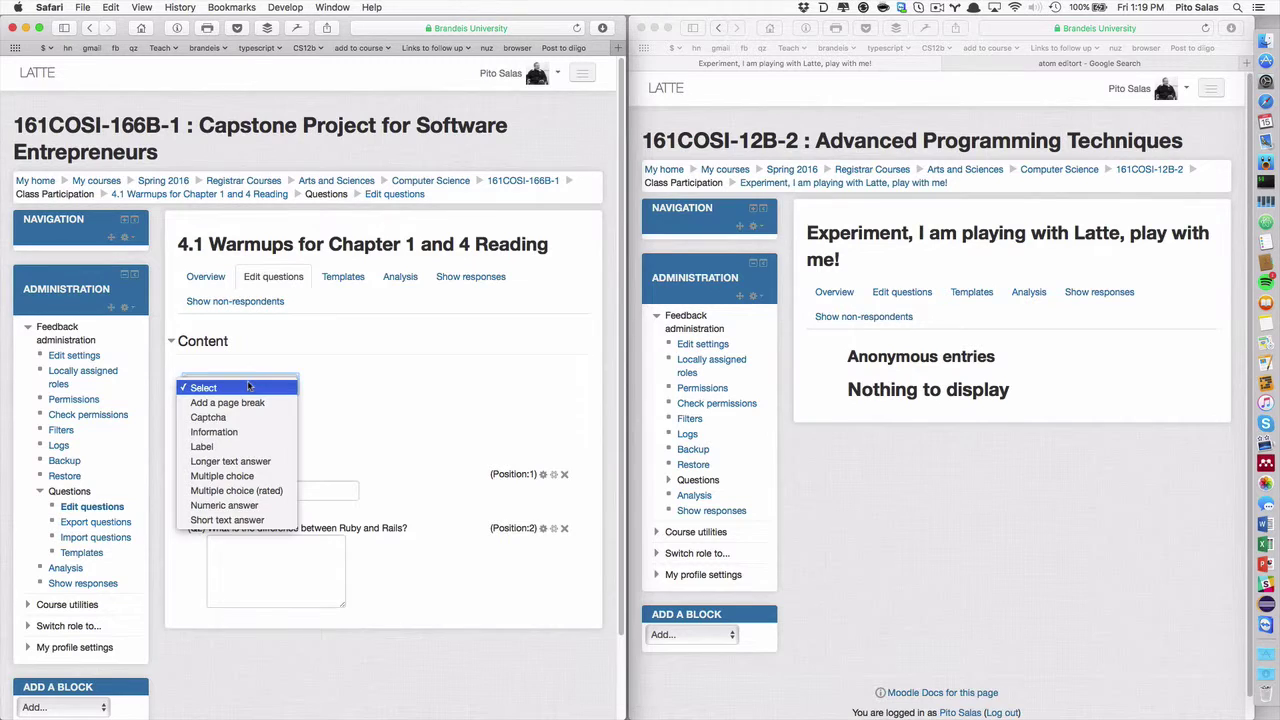
left_click(240, 463)
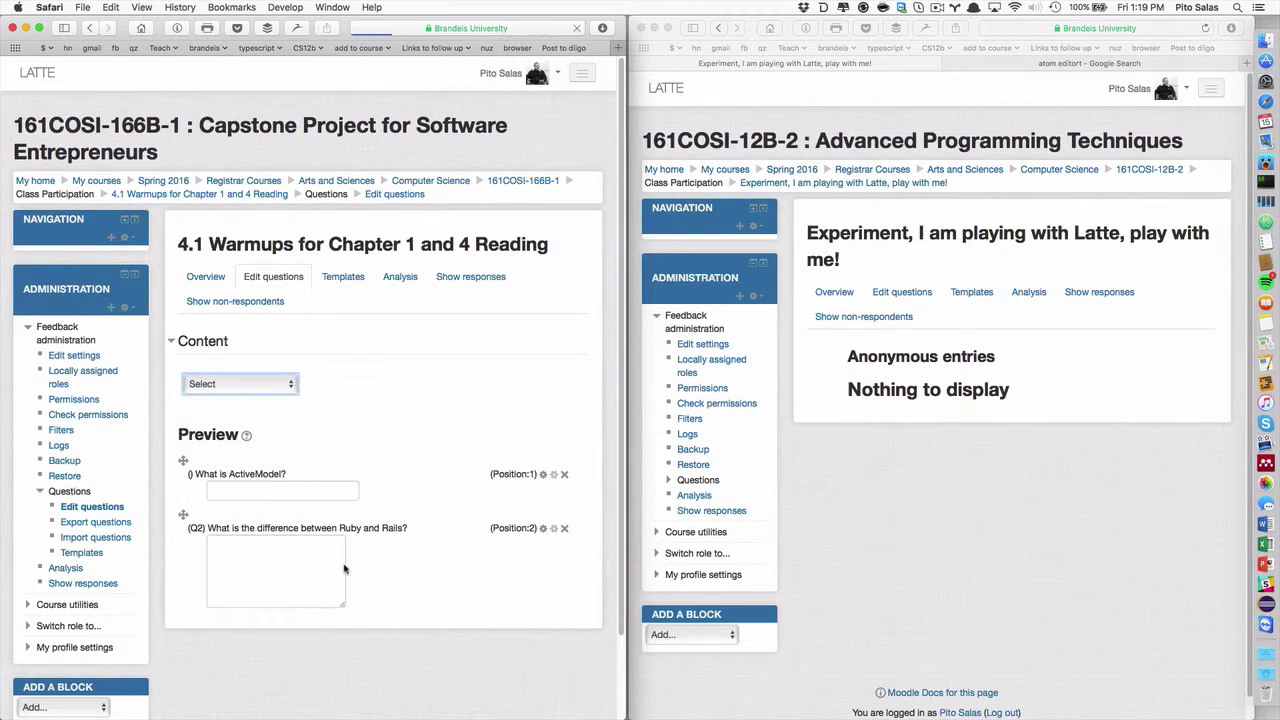
scroll(360, 543, "down", 5)
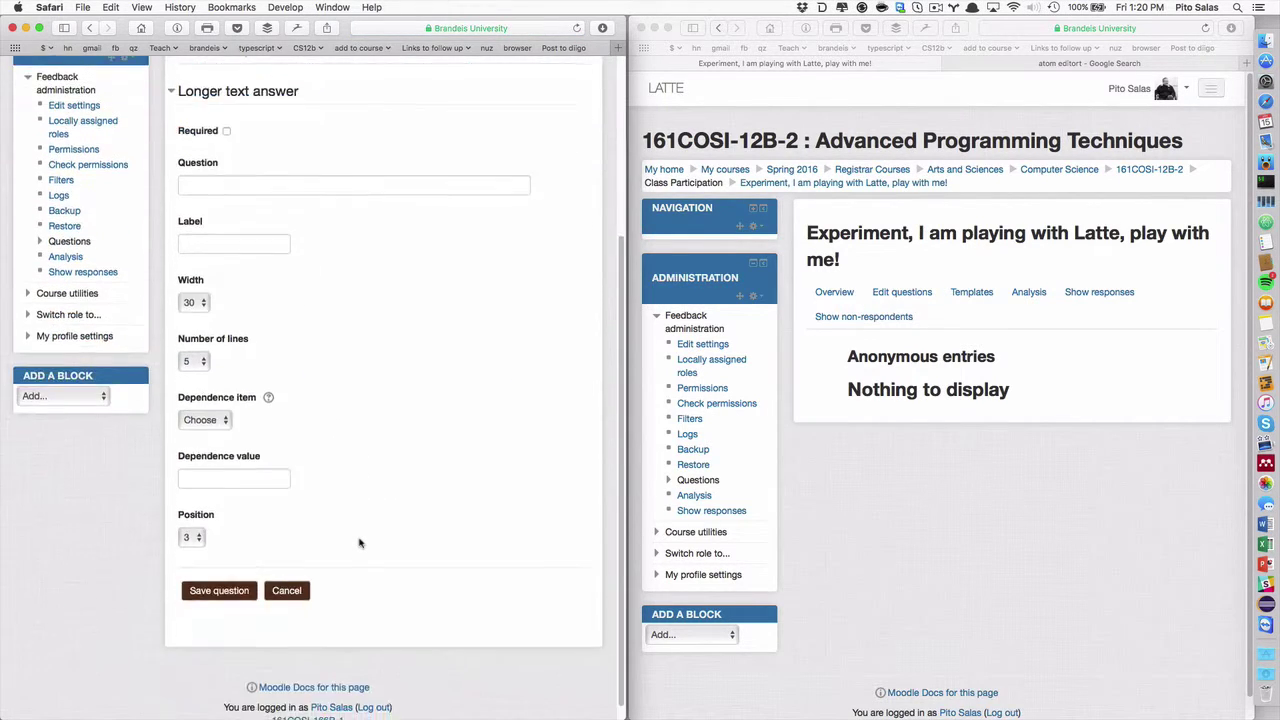
scroll(358, 540, "up", 5)
left_click(236, 414)
type("Anything you are still confused about, or, if everything is clear, say one or two new things you learned.")
key("super+Left")
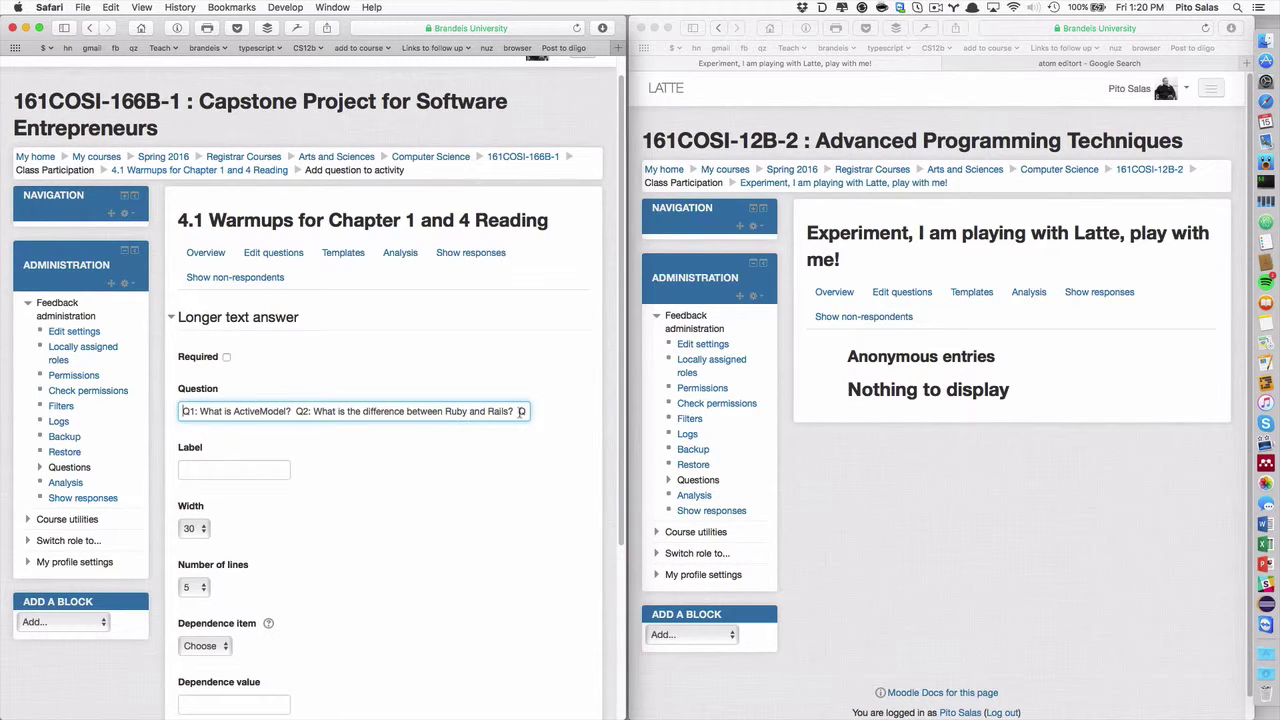
left_click(520, 411)
double_click(186, 411)
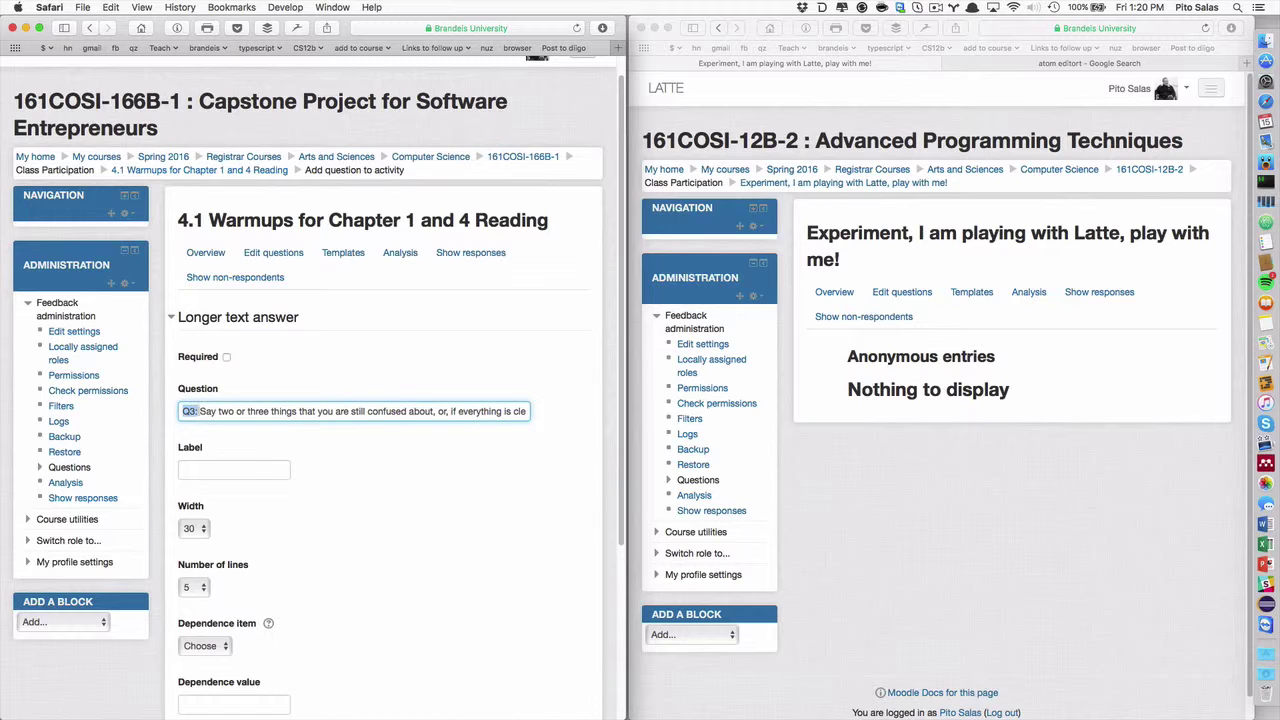
key("BackSpace")
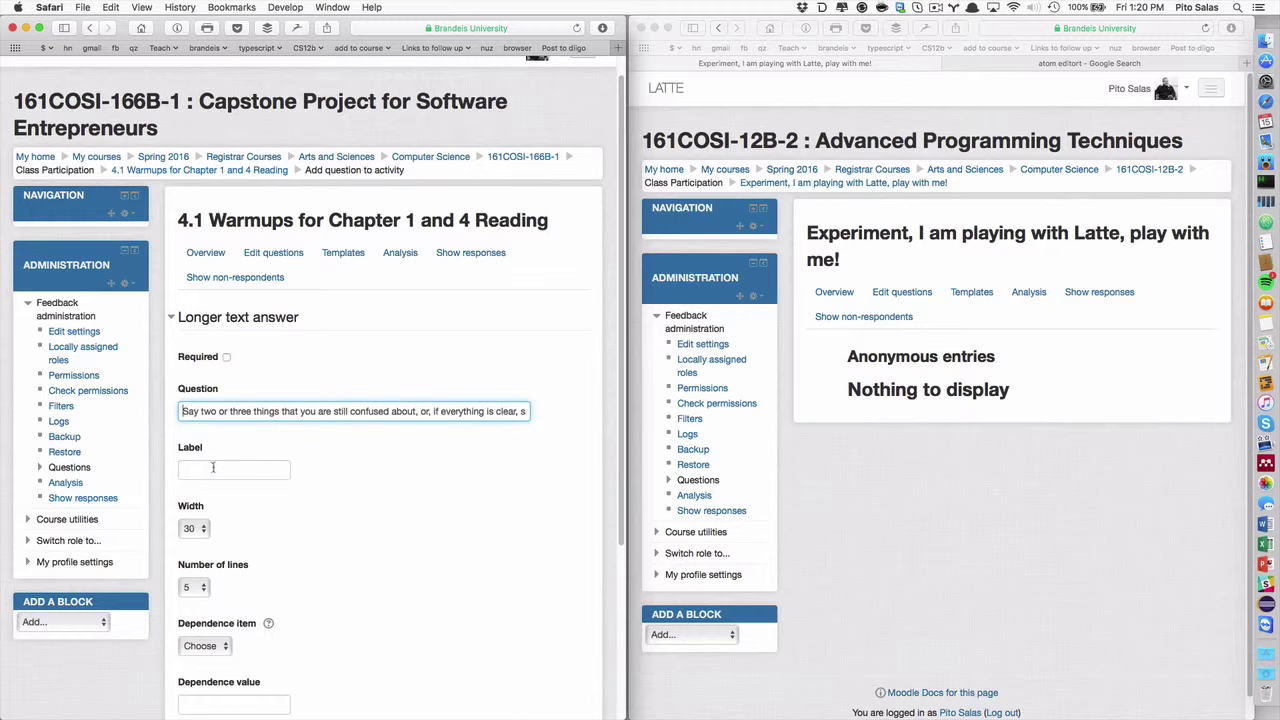
- Label the question Clarify and save it
left_click(212, 468)
type("Stud")
key("BackSpace")
key("BackSpace")
key("BackSpace")
key("BackSpace")
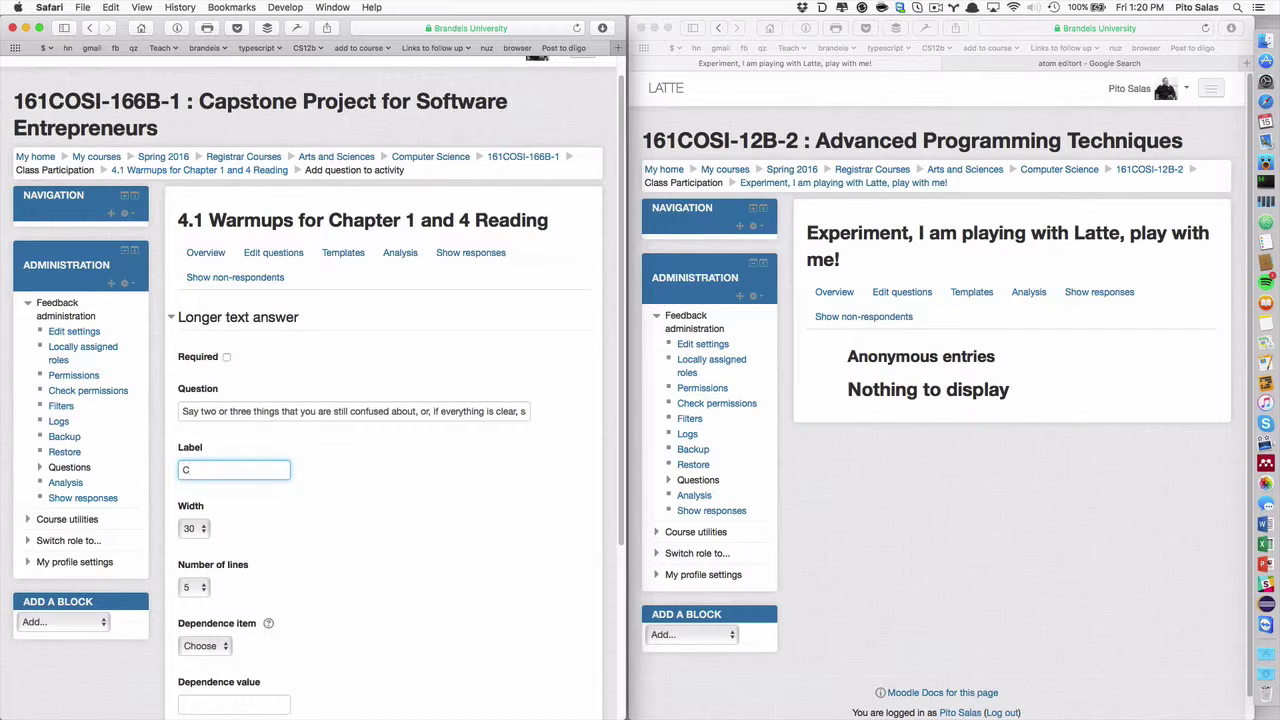
type("Clarify")
scroll(287, 545, "down", 2)
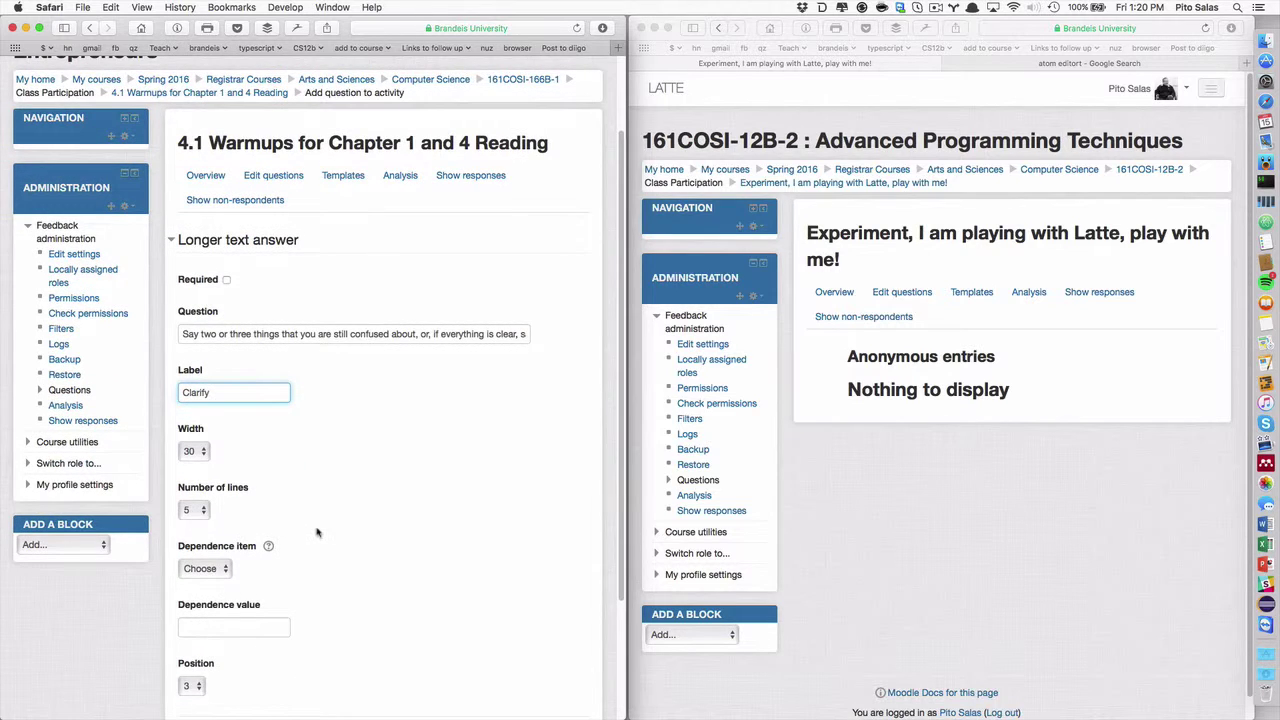
scroll(316, 532, "down", 3)
left_click(220, 612)
scroll(388, 480, "down", 2)
scroll(390, 490, "down", 1)
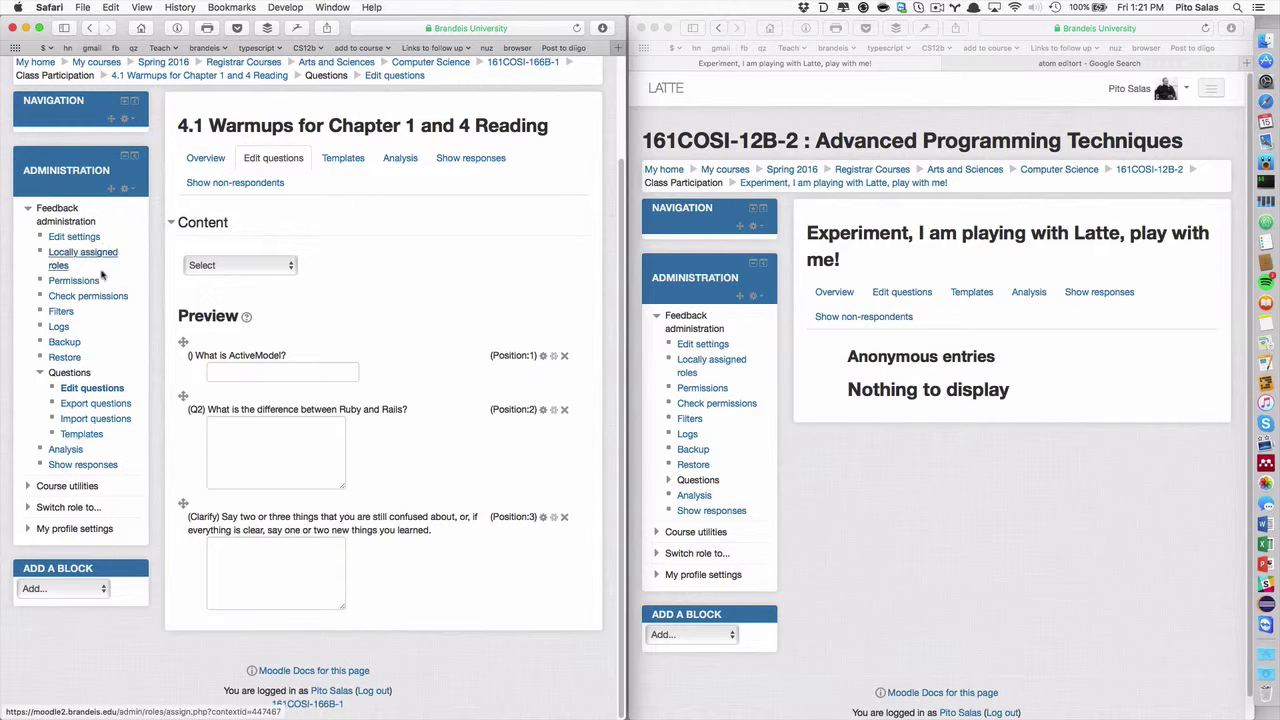
- In the feedback settings, enter the completion message 'Thank you!'
left_click(84, 238)
scroll(300, 440, "down", 5)
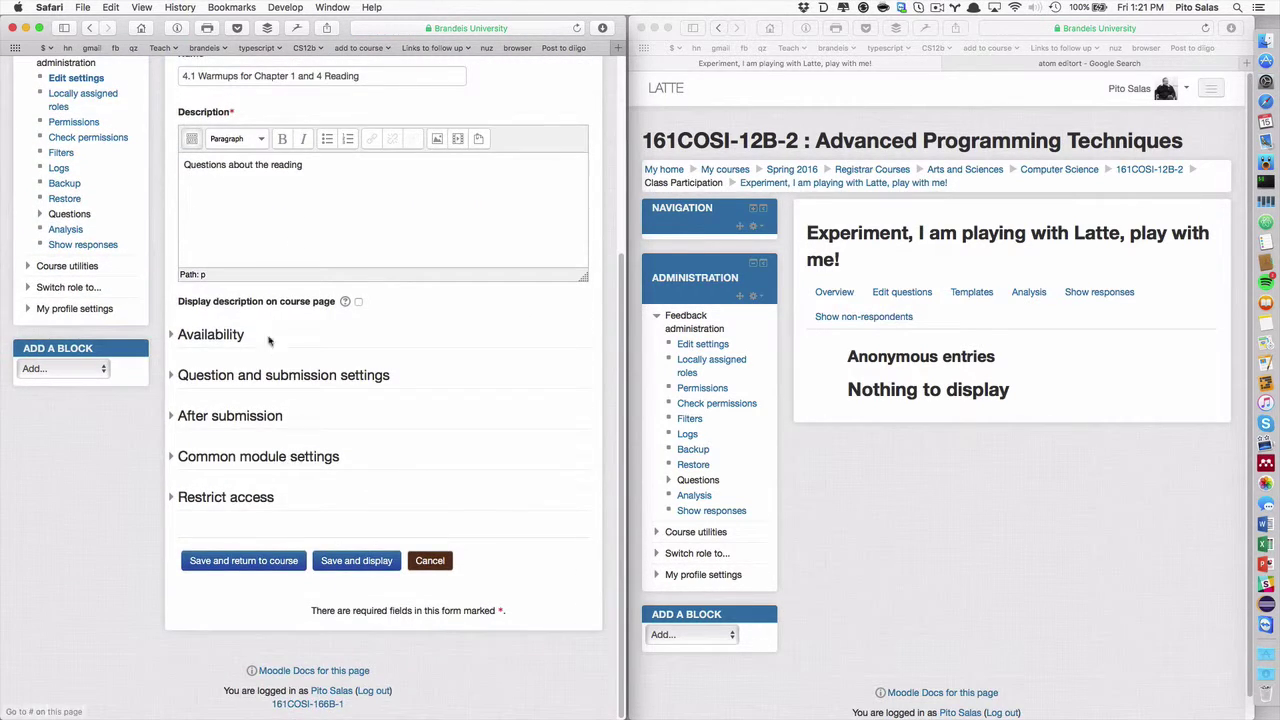
left_click(222, 337)
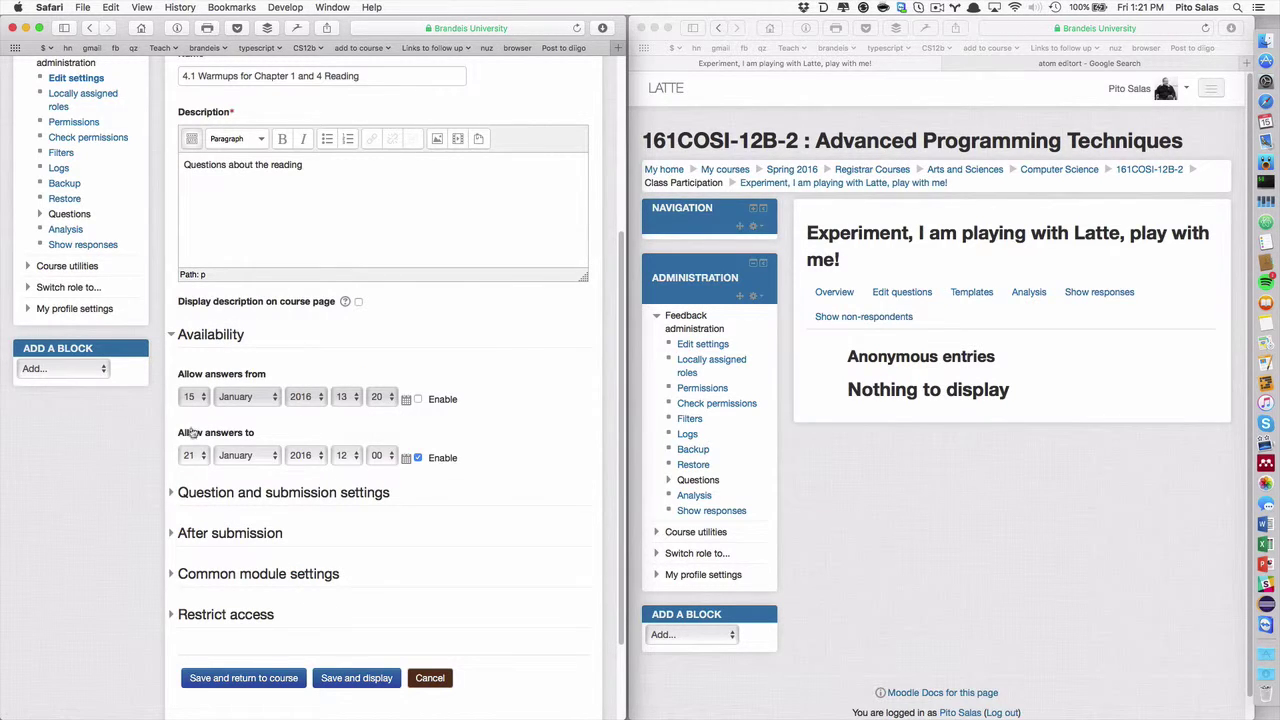
scroll(440, 510, "down", 2)
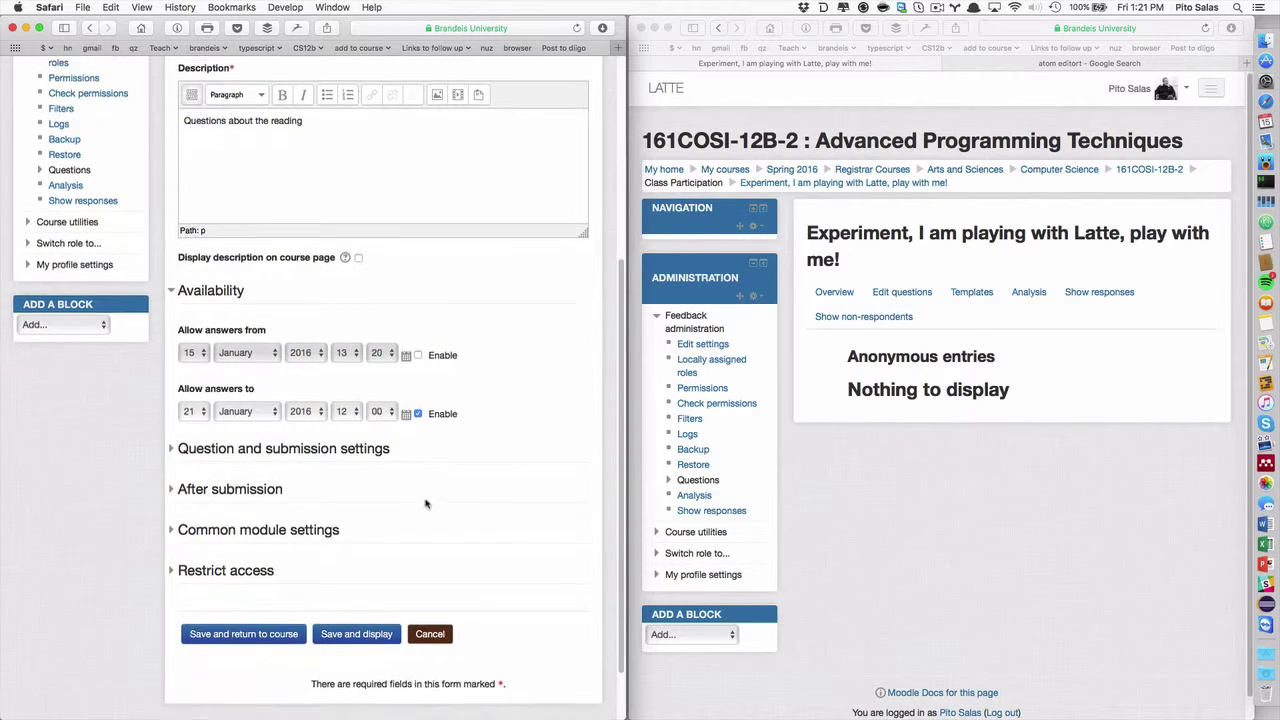
left_click(368, 436)
scroll(420, 480, "down", 2)
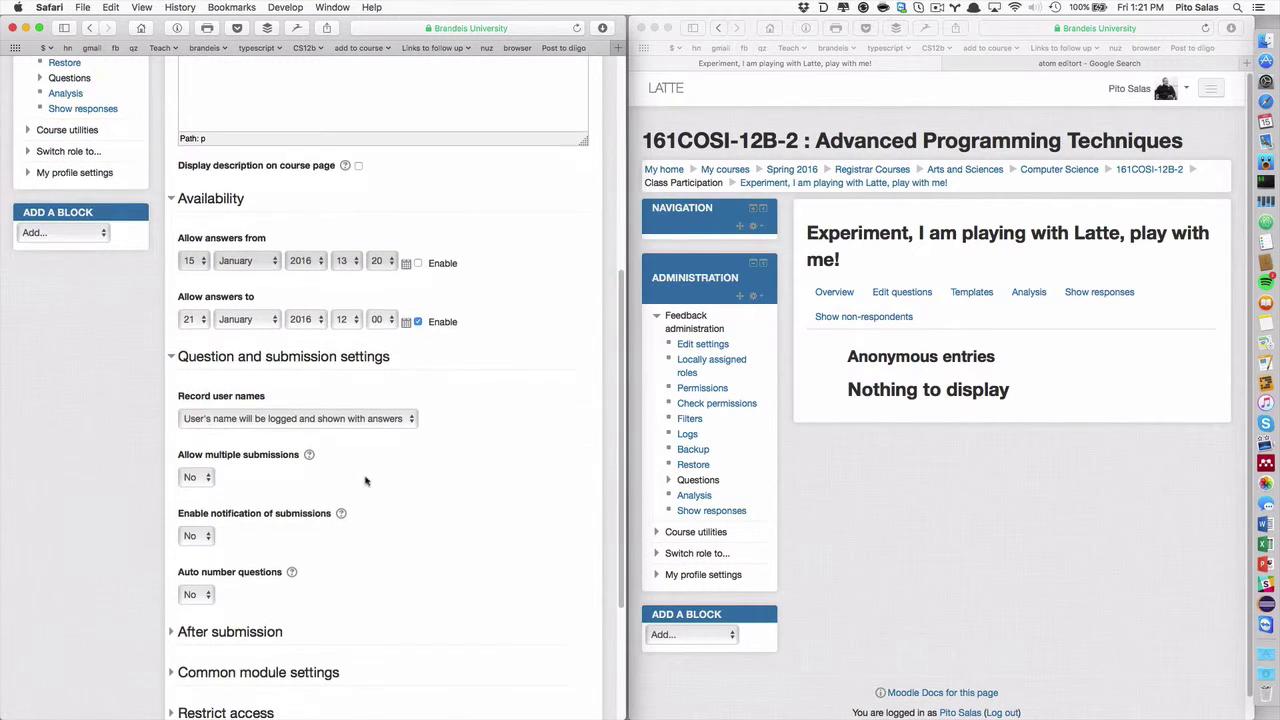
scroll(360, 515, "down", 3)
left_click(260, 521)
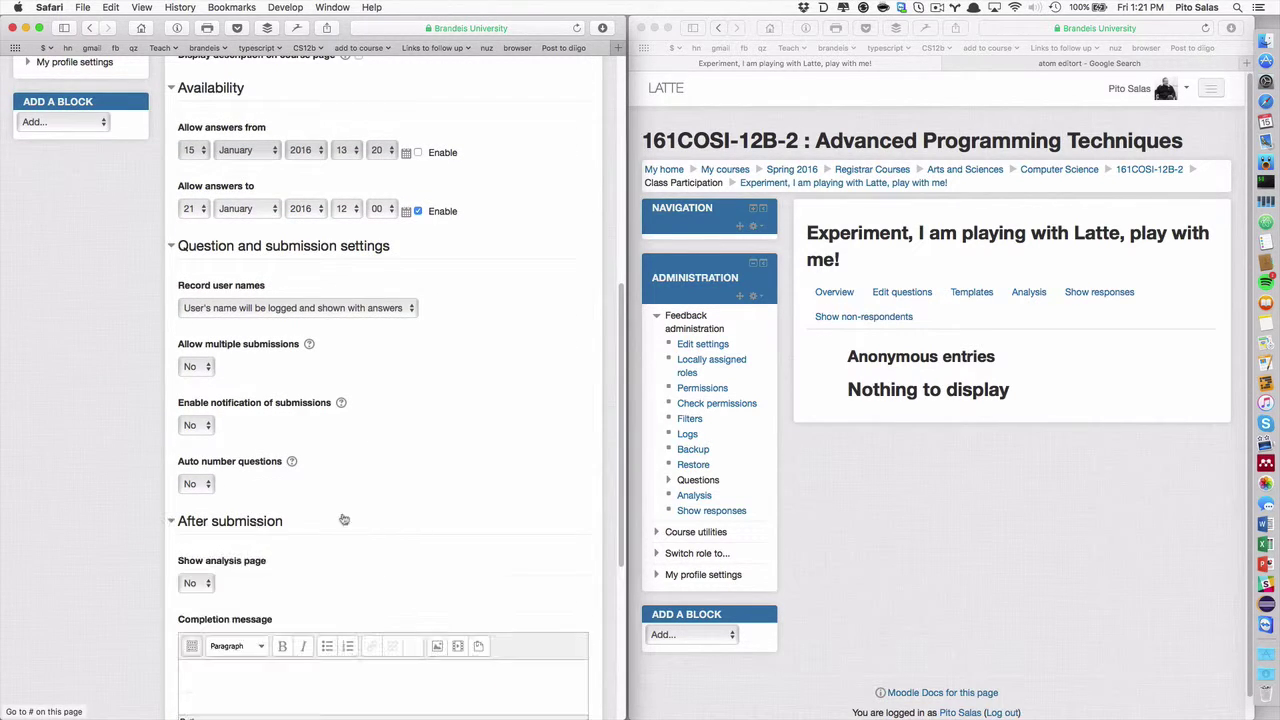
scroll(400, 554, "down", 3)
left_click(235, 570)
type("Thank you!")
- Expand Common module settings and Restrict access, then save and return to the course
scroll(337, 609, "down", 4)
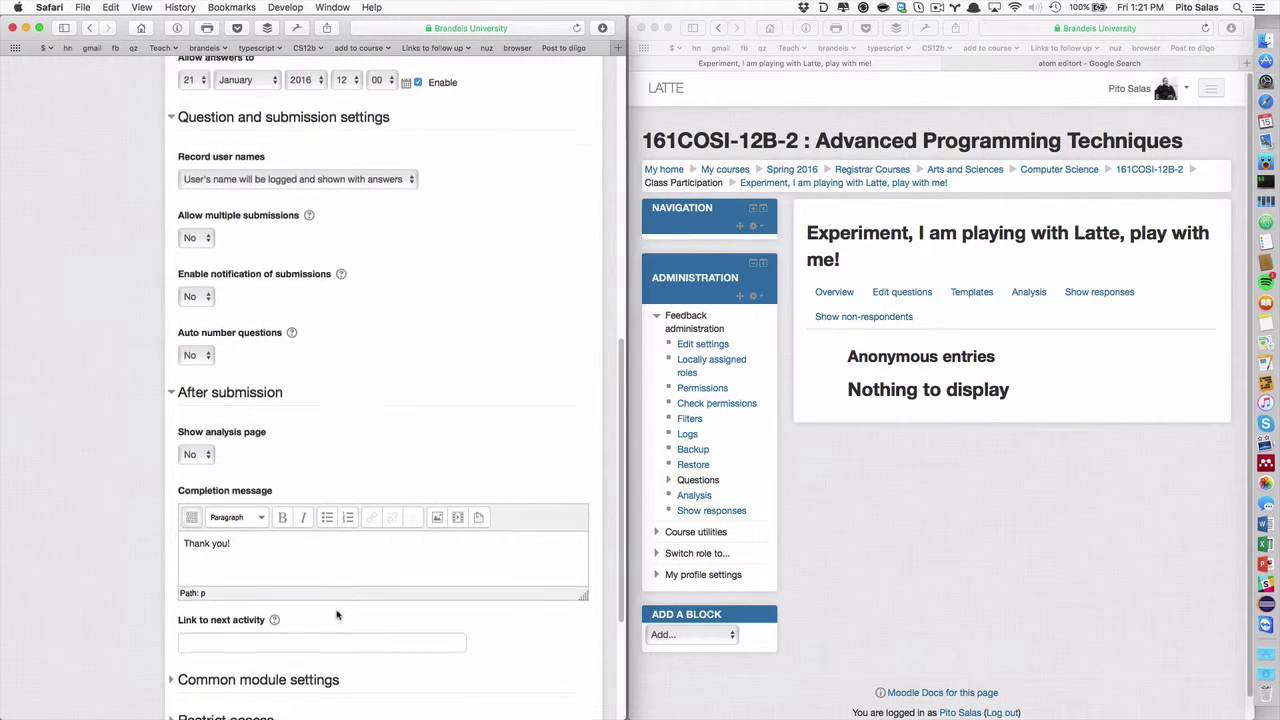
left_click(301, 497)
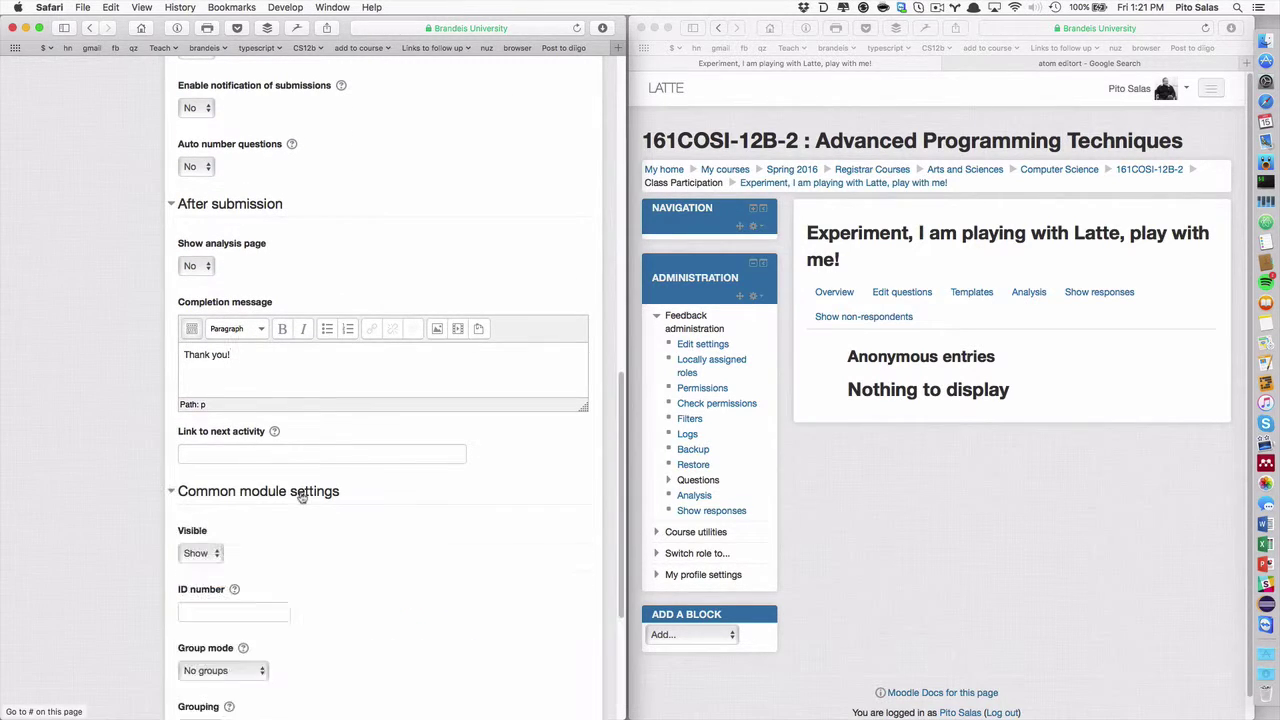
scroll(394, 543, "down", 5)
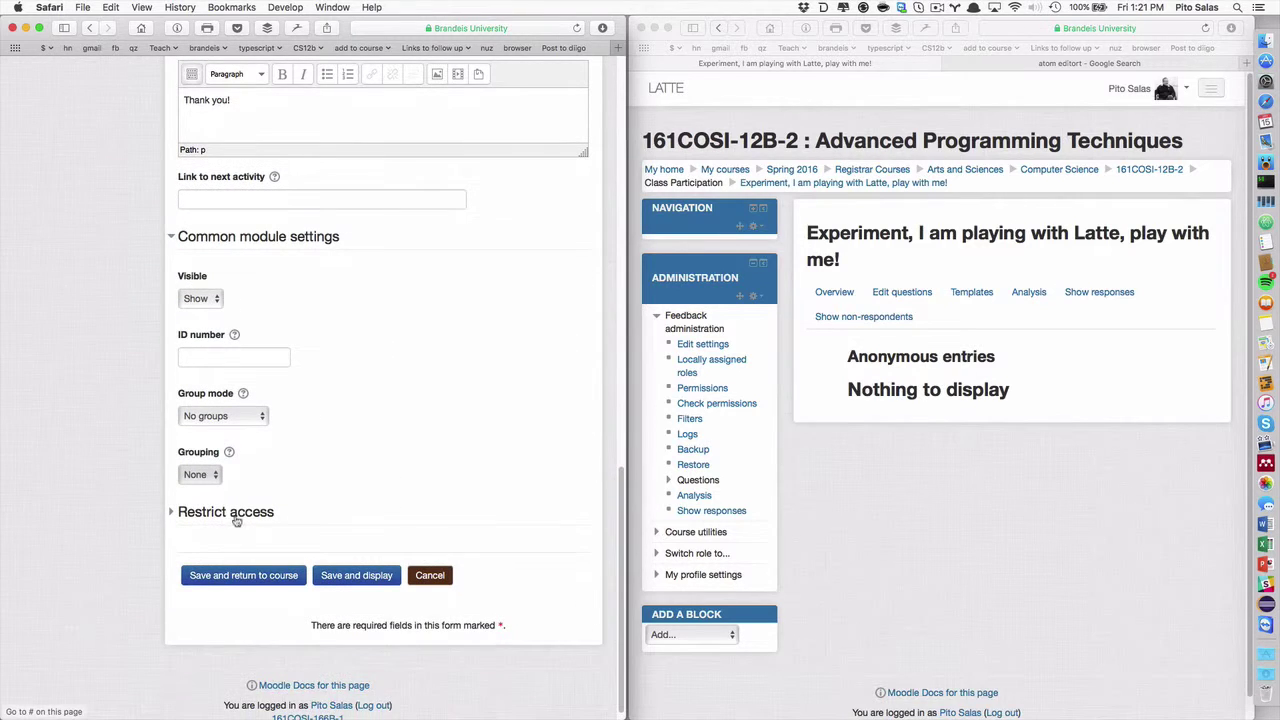
left_click(232, 514)
scroll(300, 510, "down", 2)
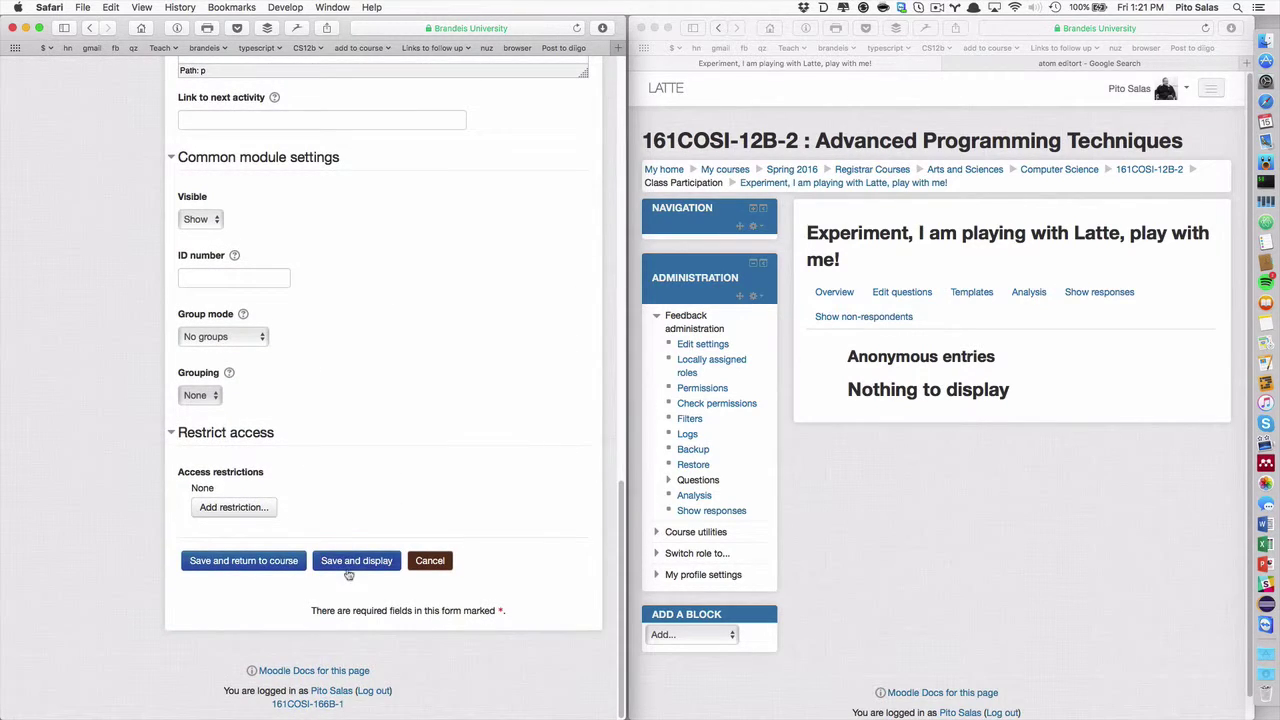
left_click(262, 561)
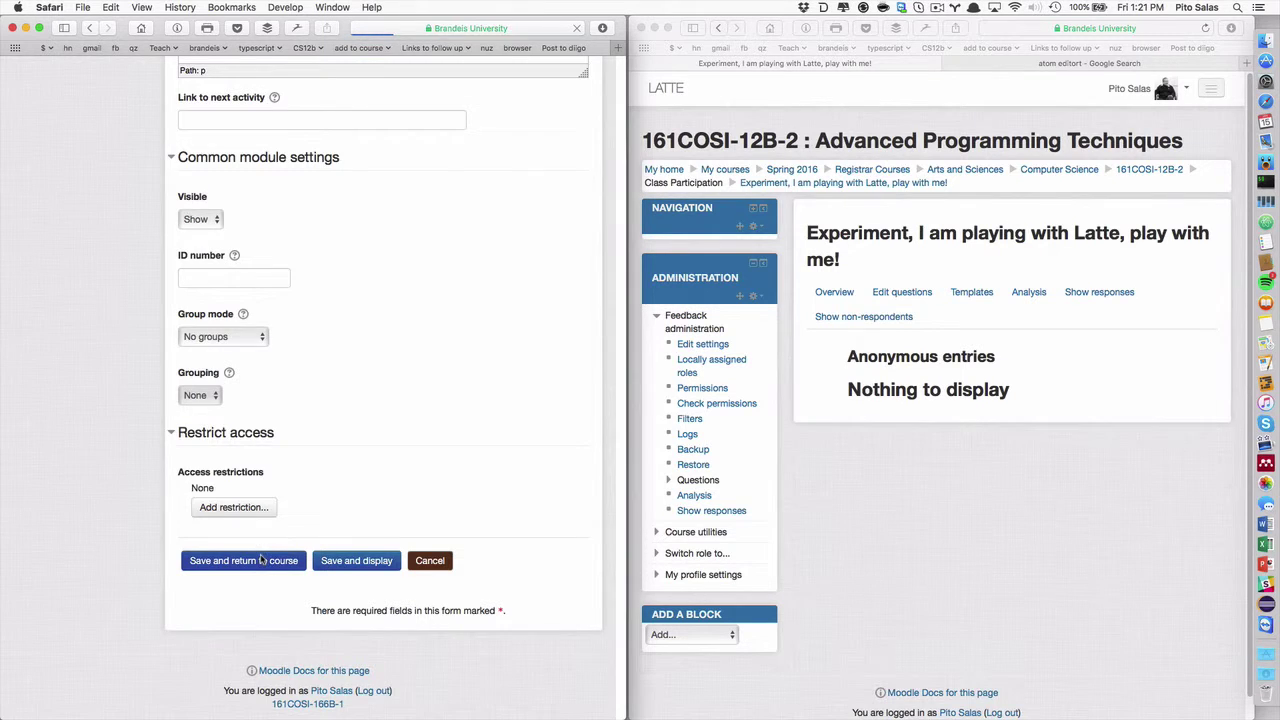
scroll(288, 345, "up", 3)
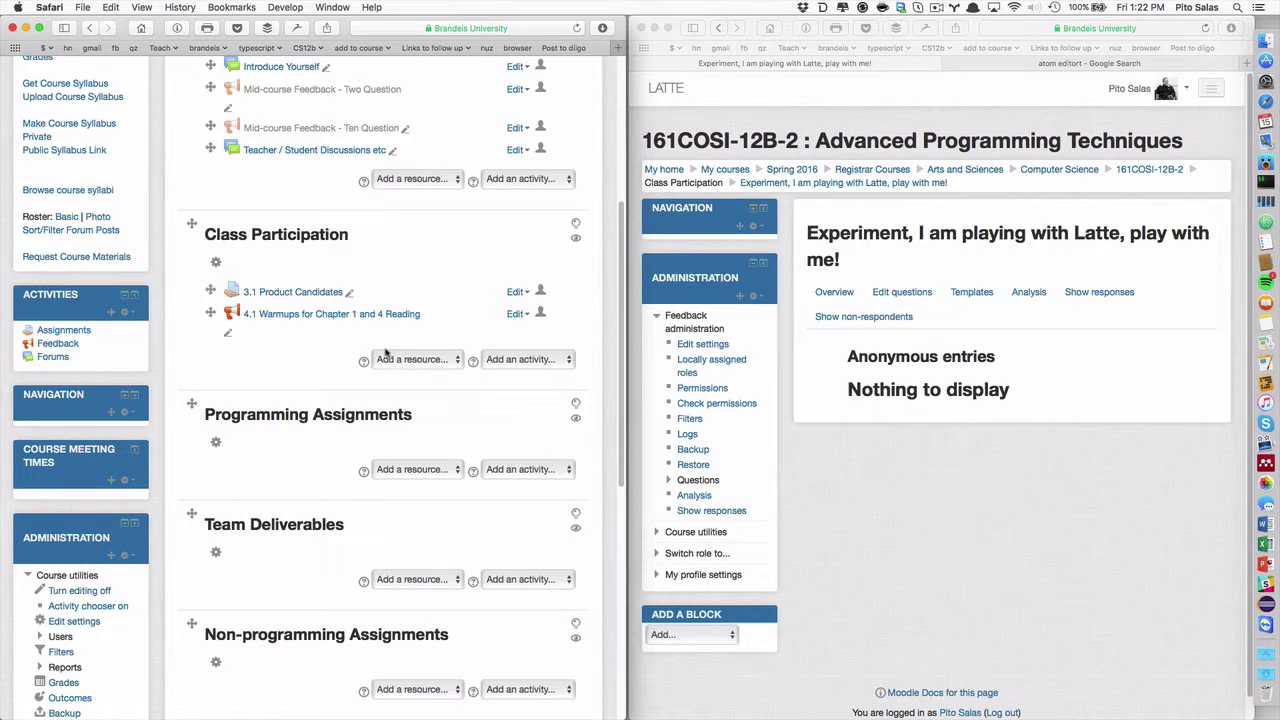
scroll(381, 350, "down", 3)
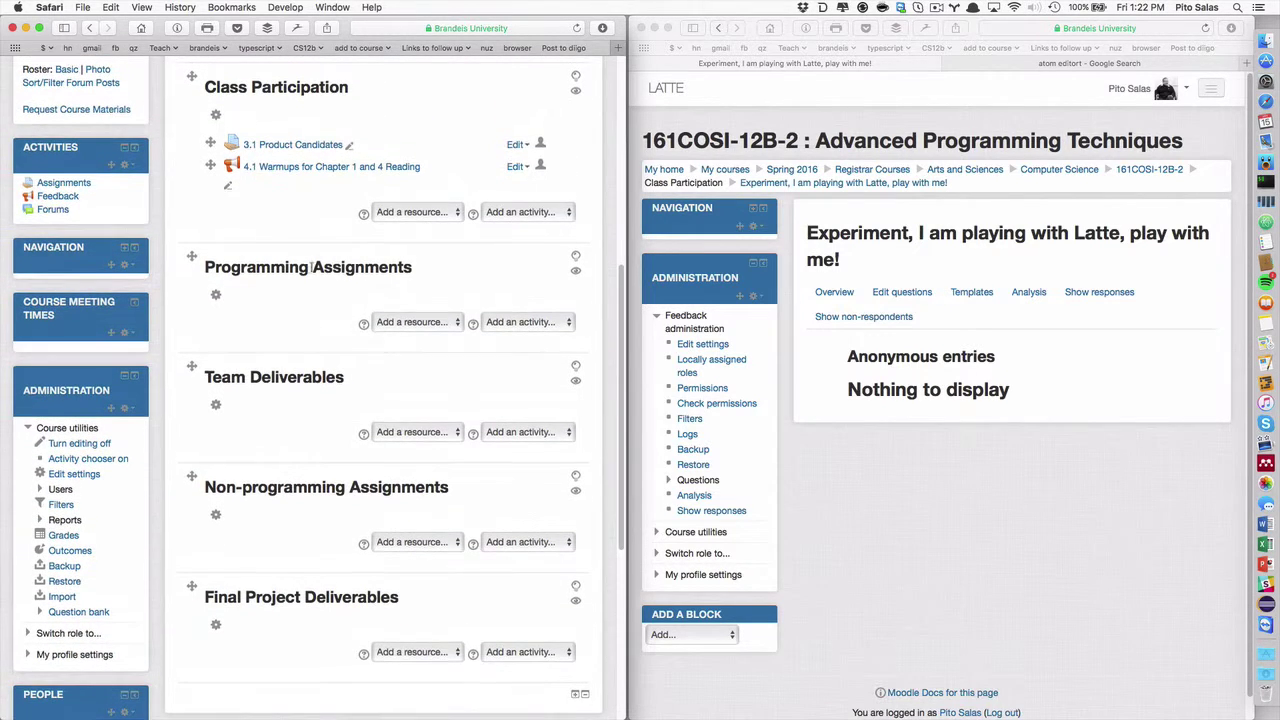
scroll(320, 200, "up", 2)
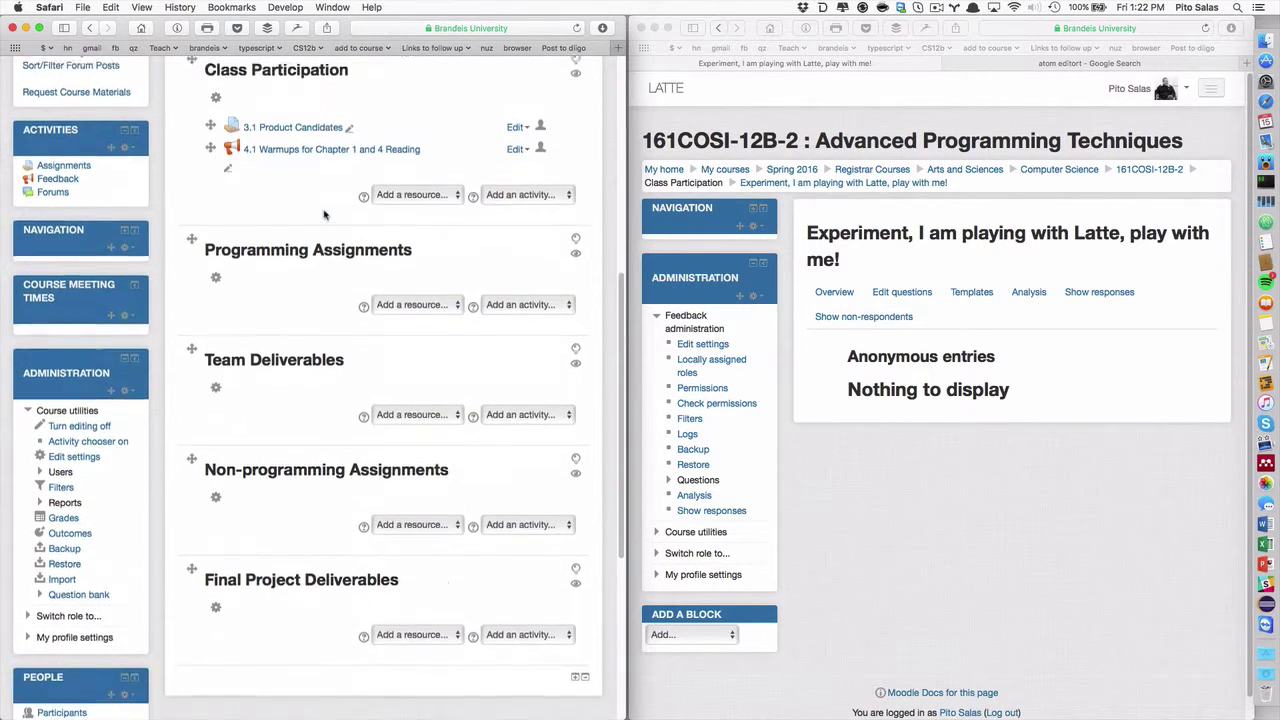
scroll(333, 185, "up", 1)
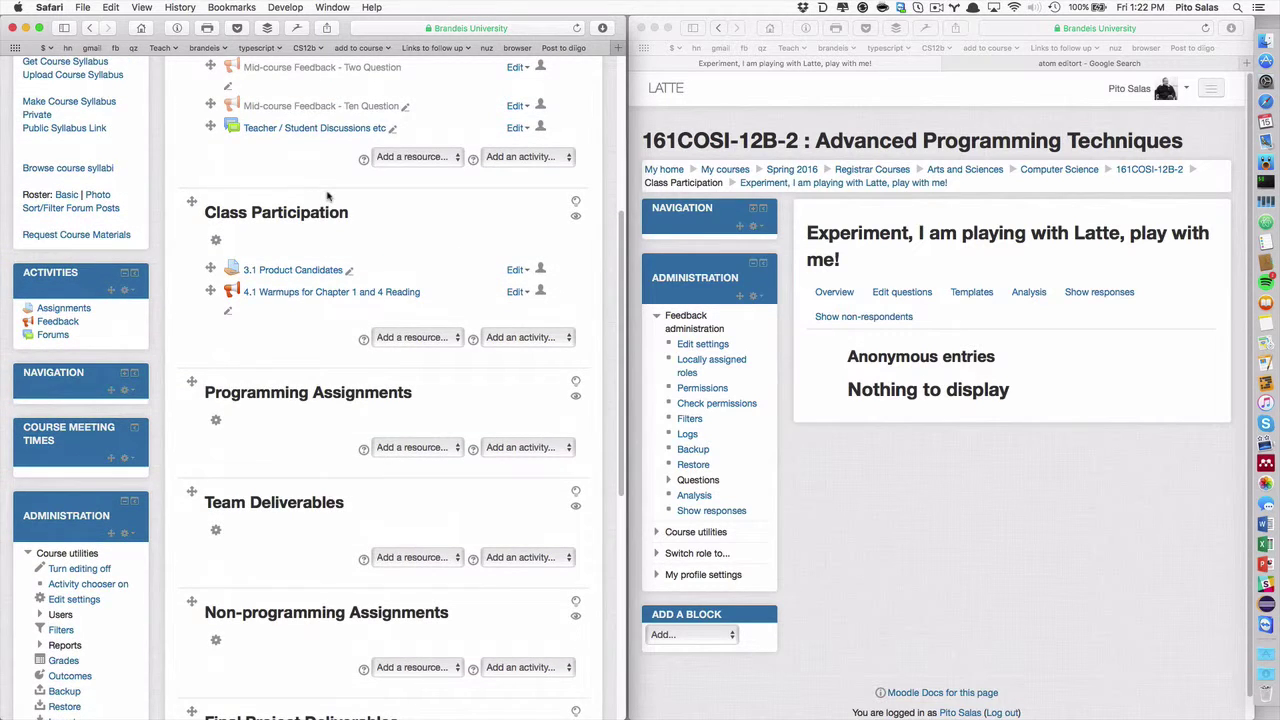
scroll(152, 302, "up", 5)
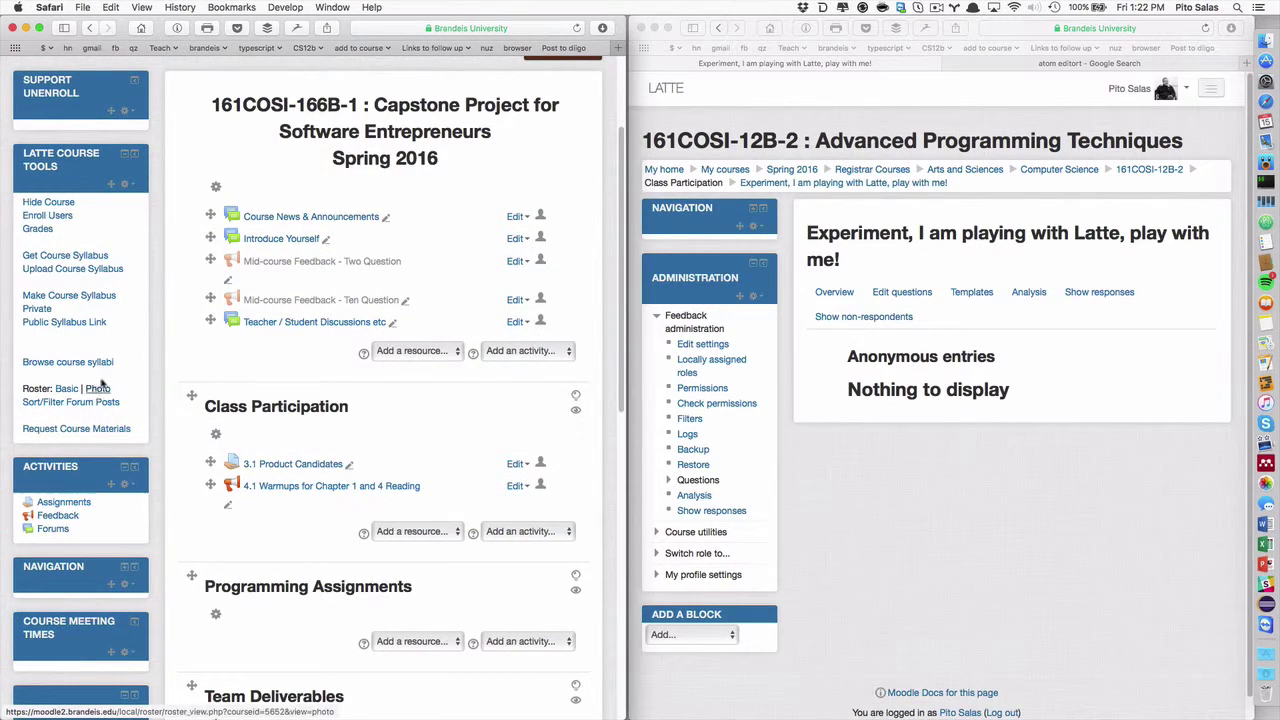
- Open the Grades report and browse the 40 participants' grade columns
left_click(40, 230)
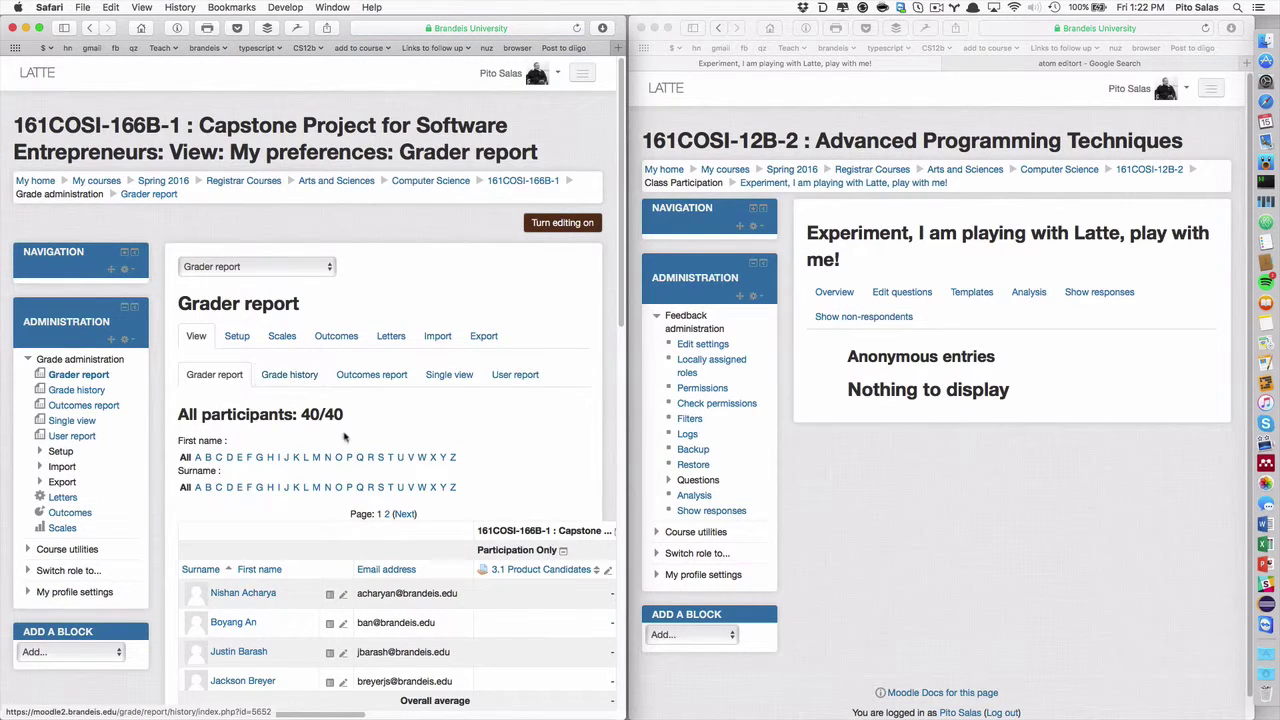
scroll(514, 603, "right", 5)
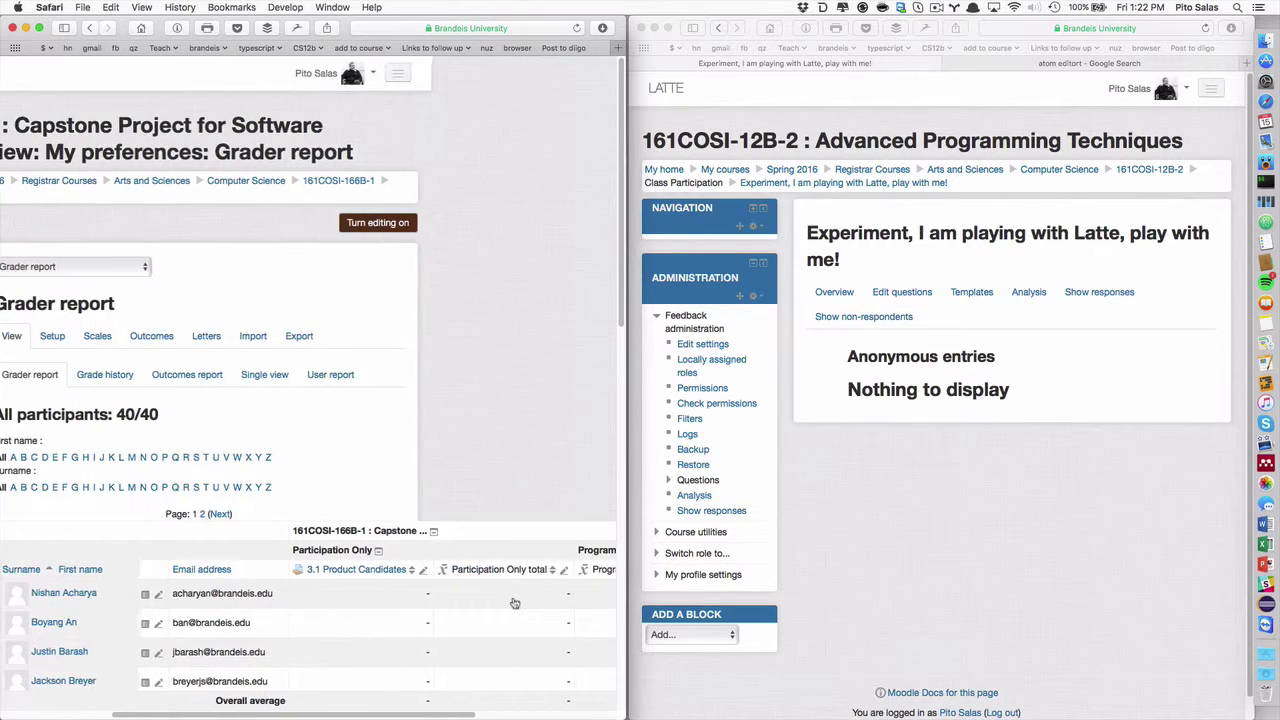
scroll(514, 603, "right", 6)
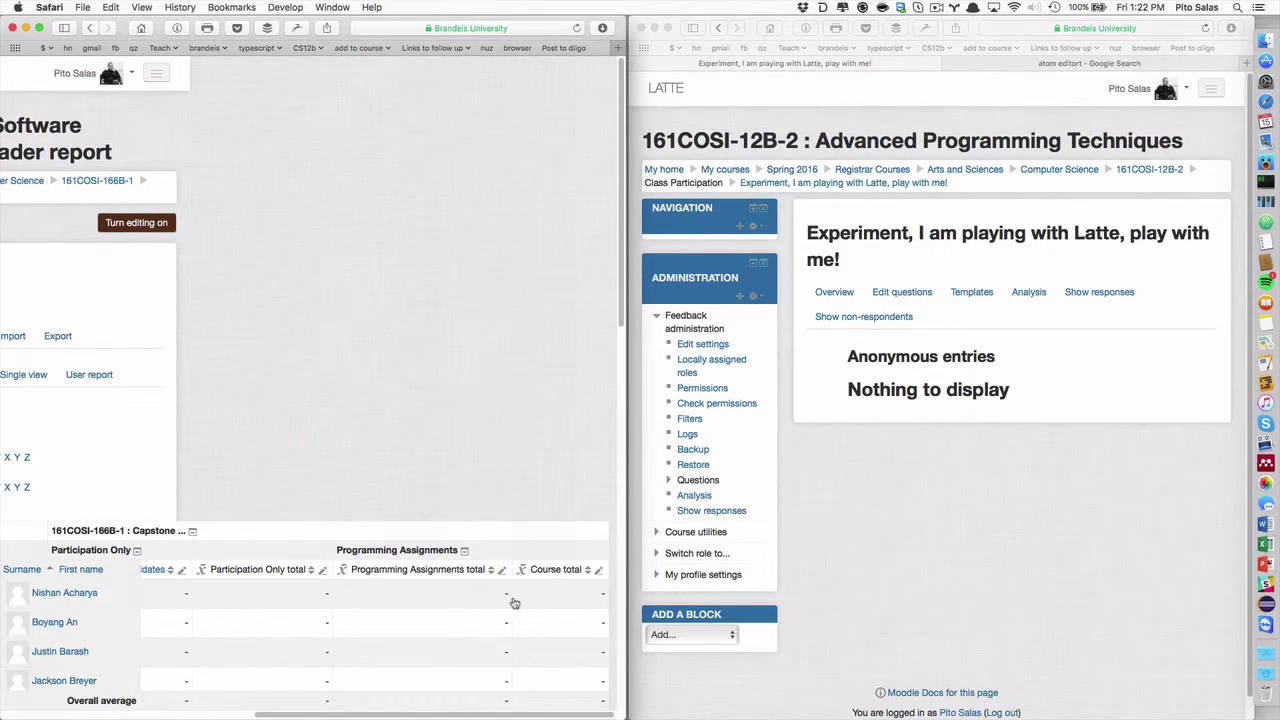
scroll(514, 603, "left", 6)
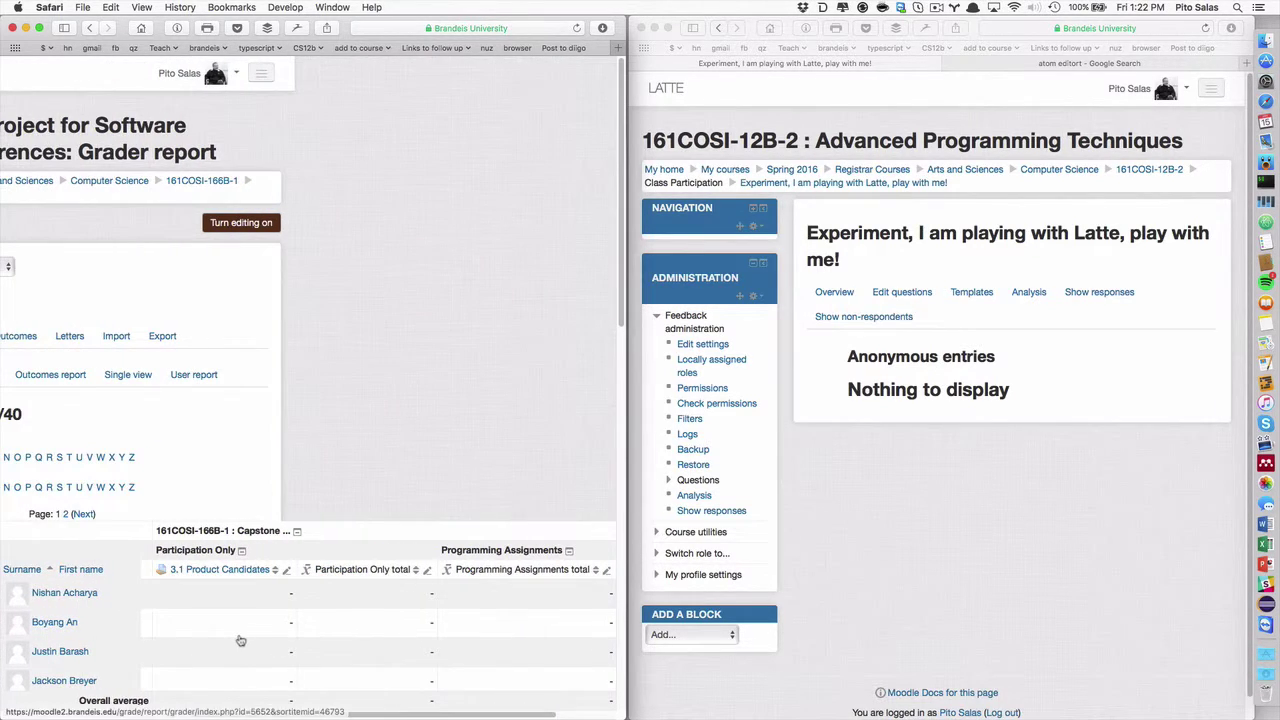
scroll(245, 637, "left", 5)
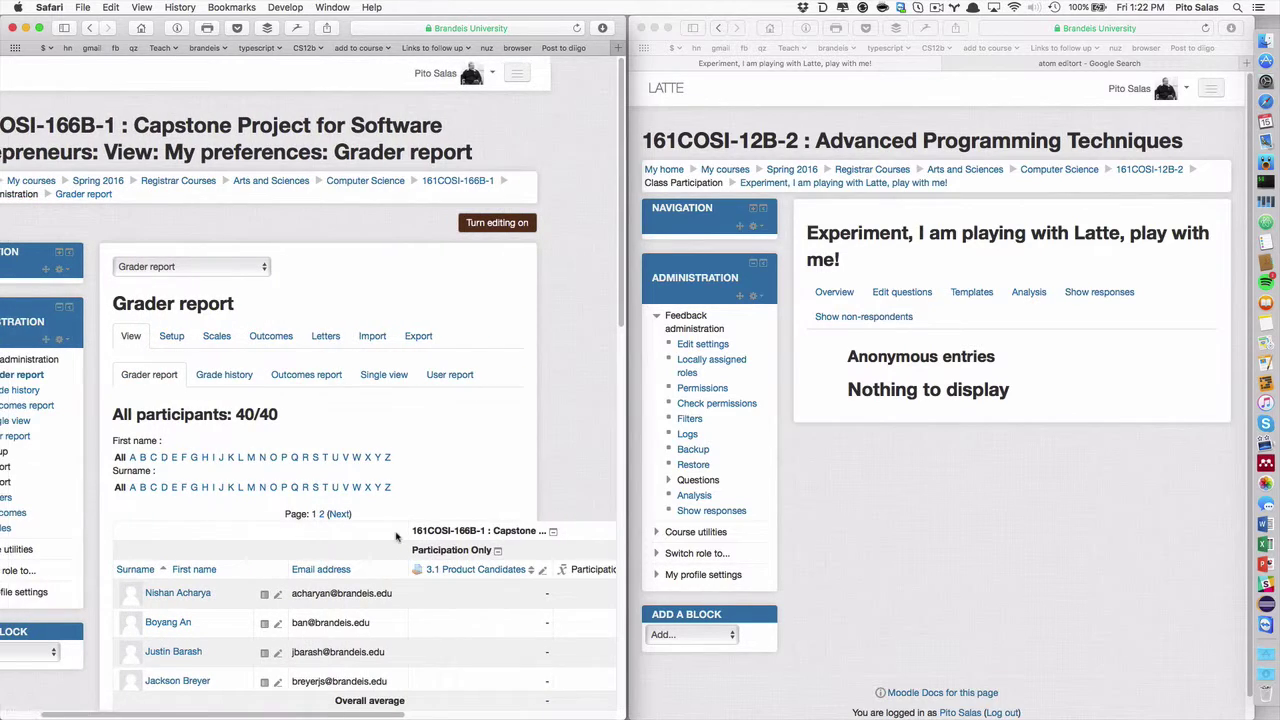
scroll(431, 586, "down", 6)
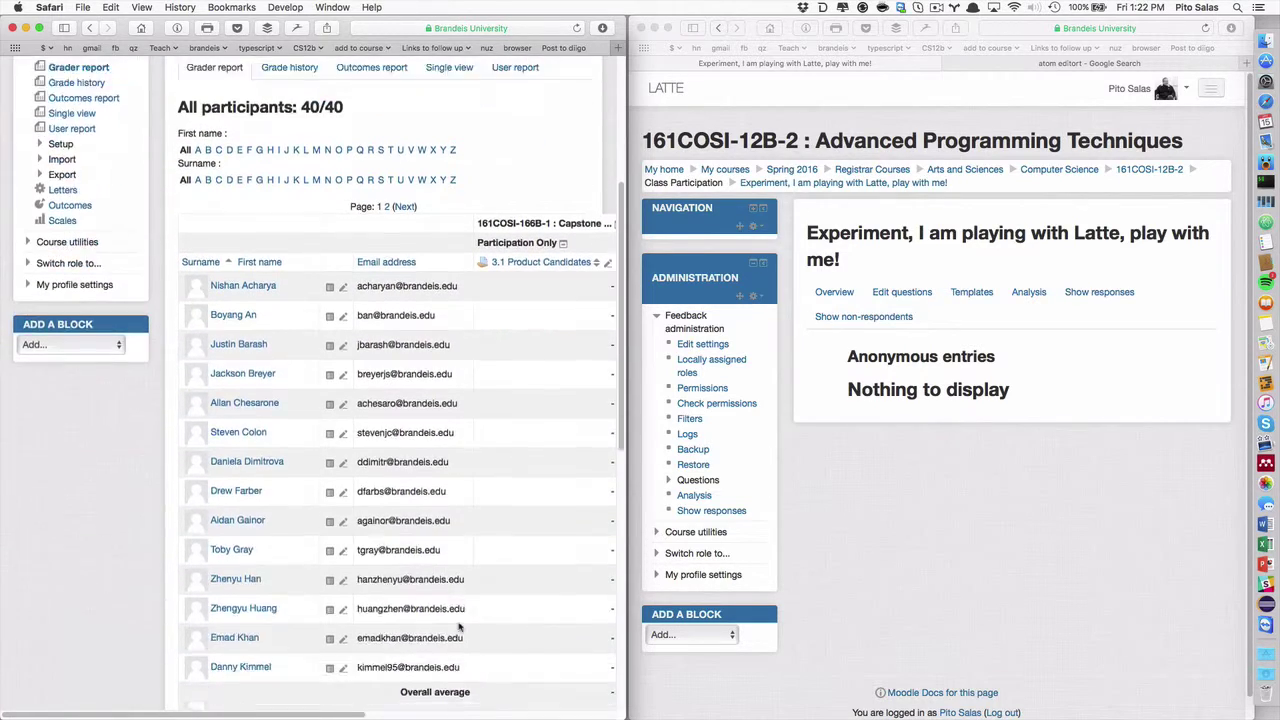
scroll(460, 628, "up", 6)
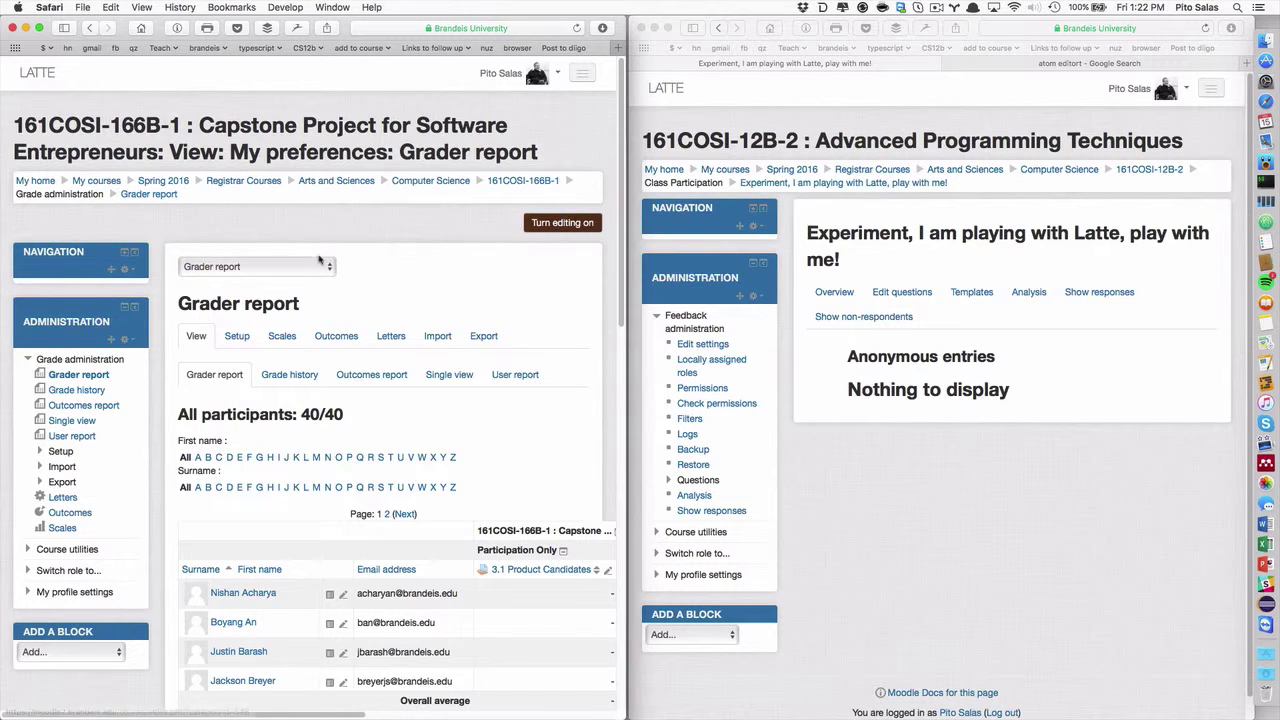
- Back on the course page, hide the 4.1 Warmups activity from students
left_click(89, 28)
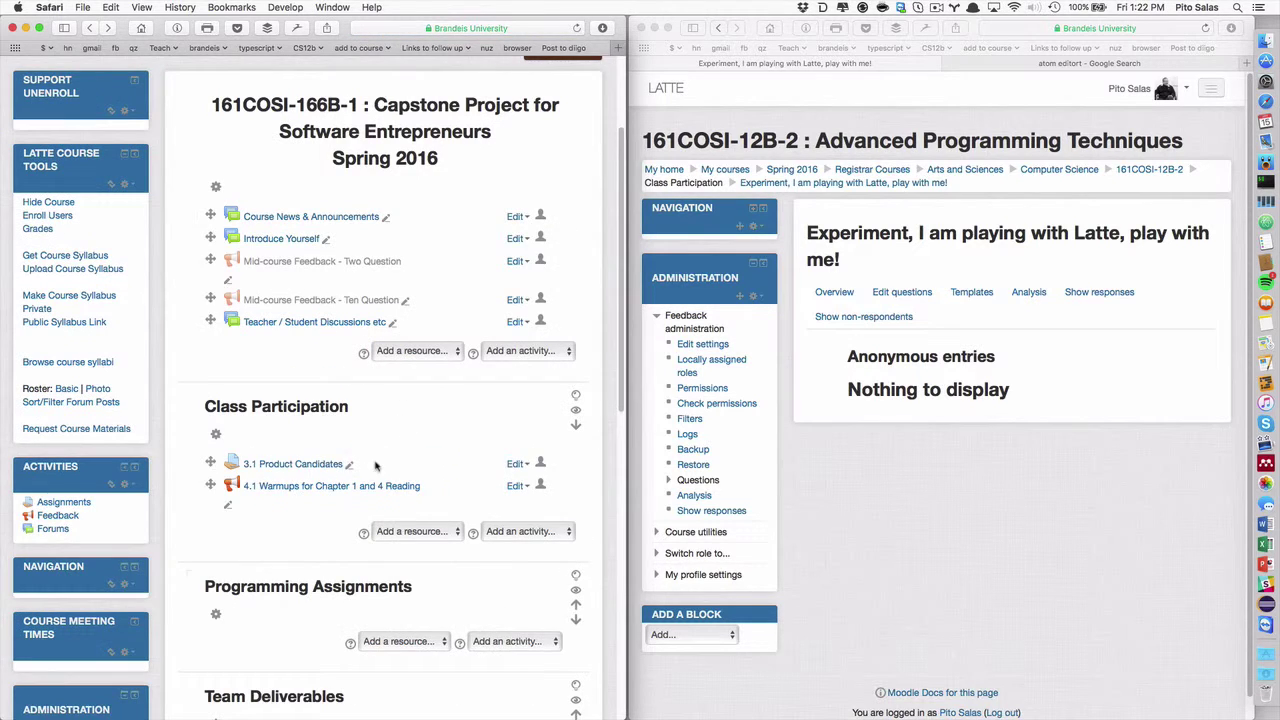
left_click(516, 486)
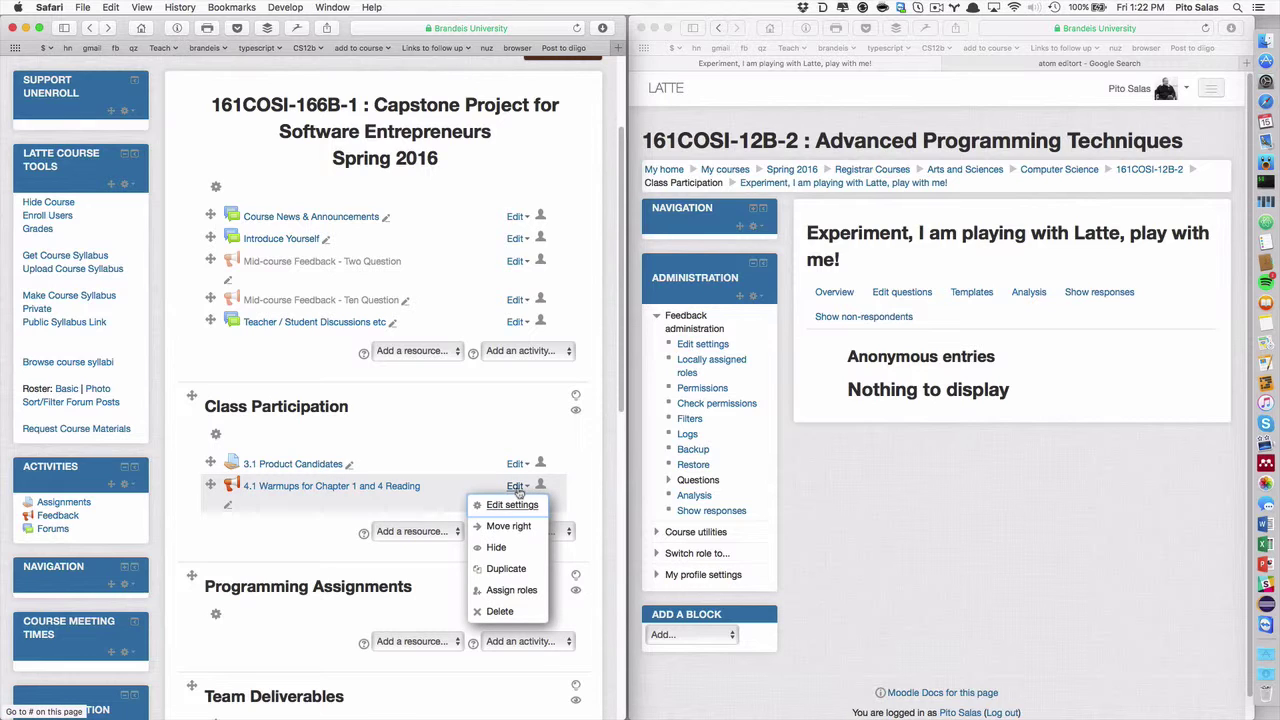
left_click(496, 557)
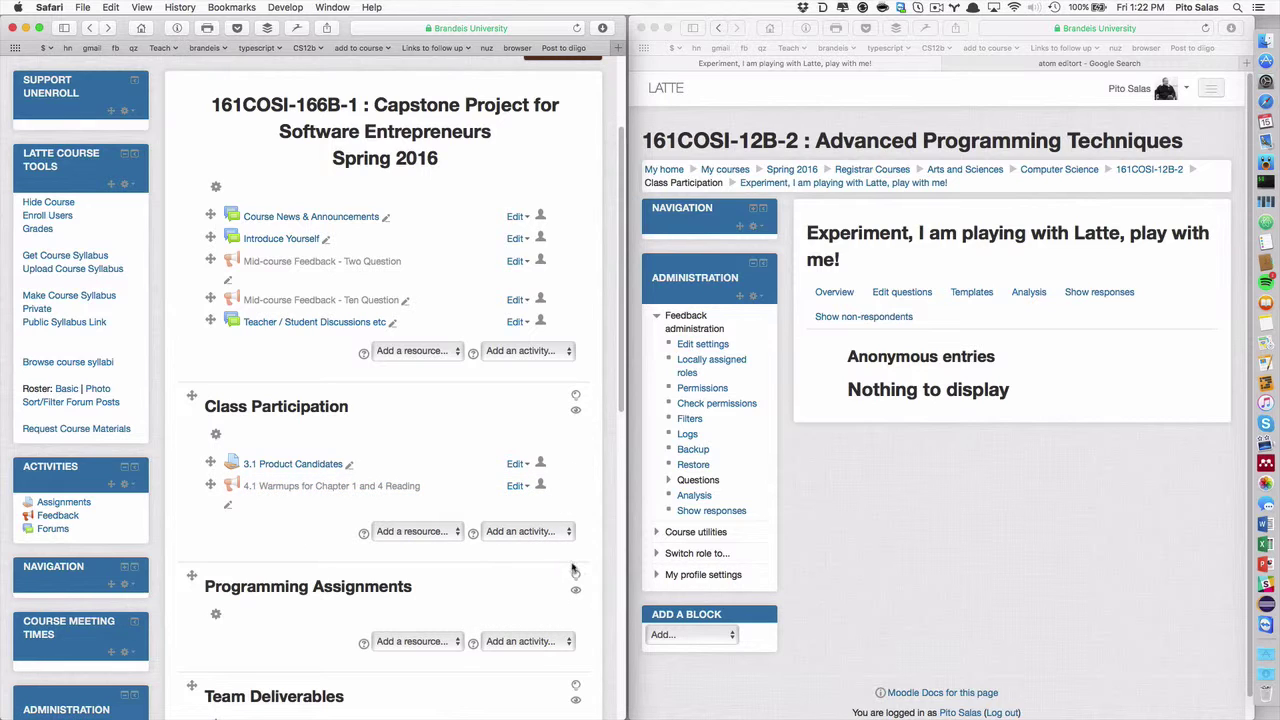
left_click(538, 533)
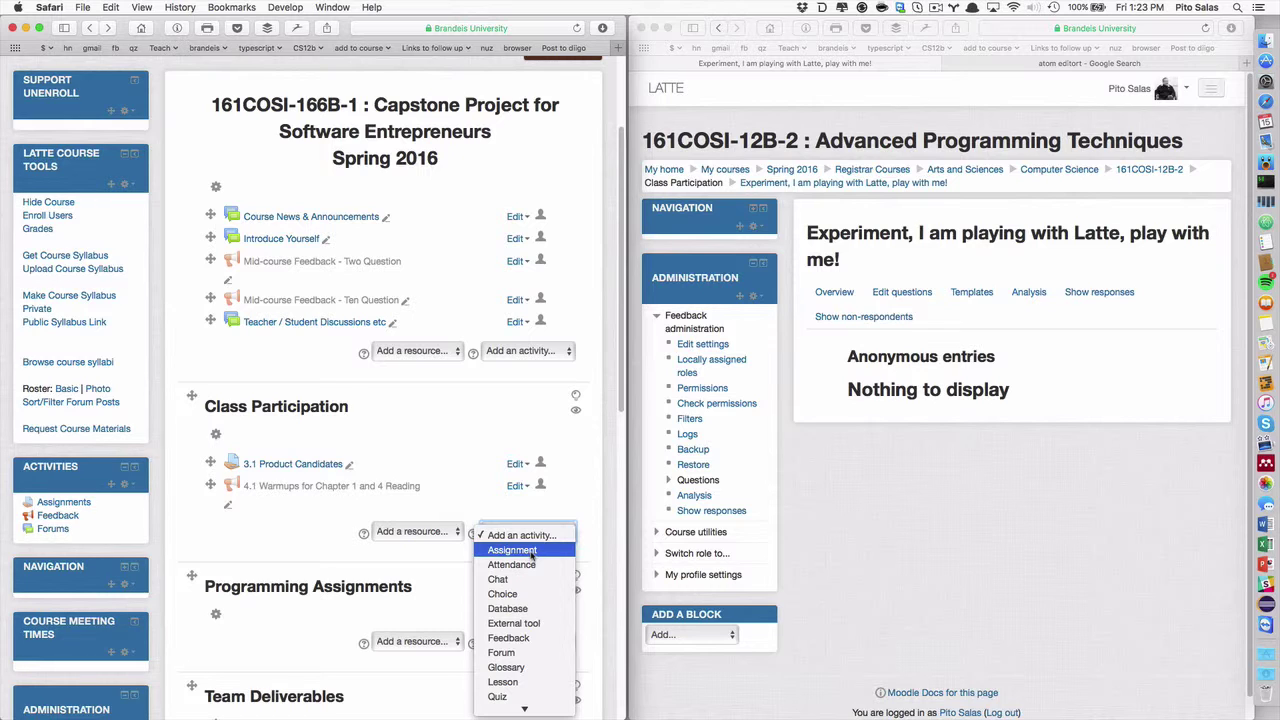
- Start a new Class Participation assignment named 'Warmups for'
left_click(531, 553)
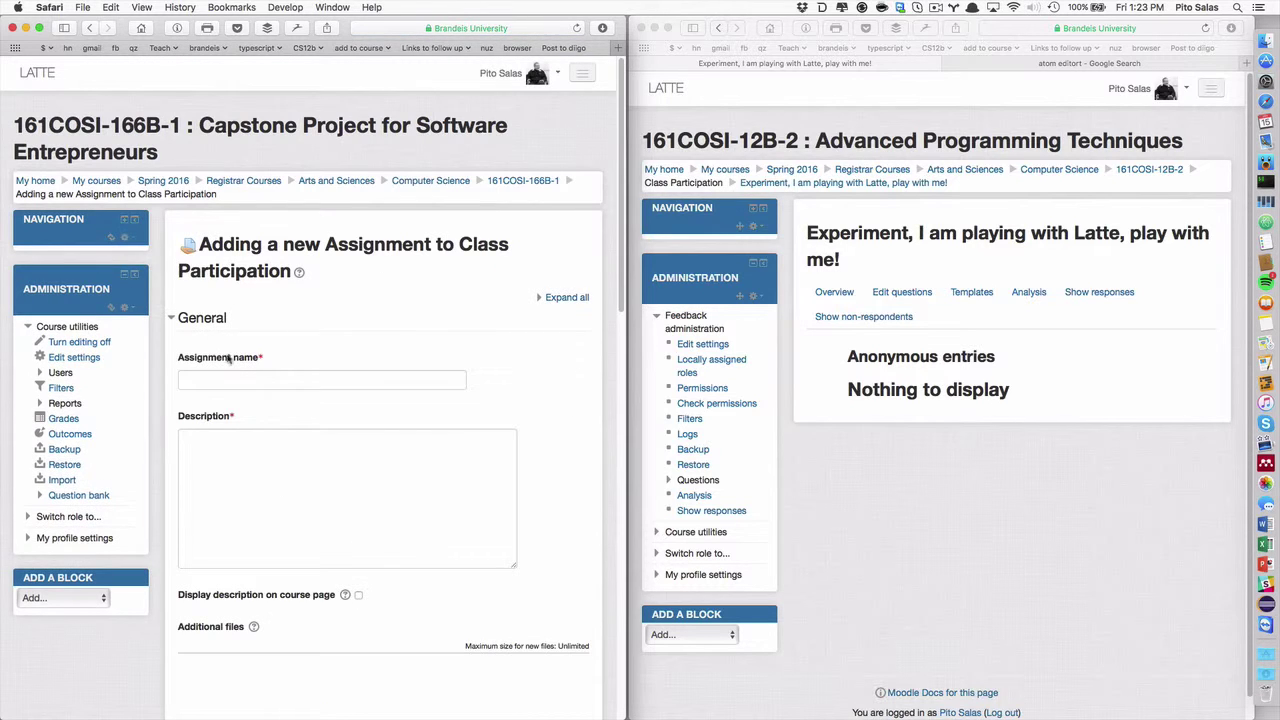
left_click(235, 379)
type("Warmu")
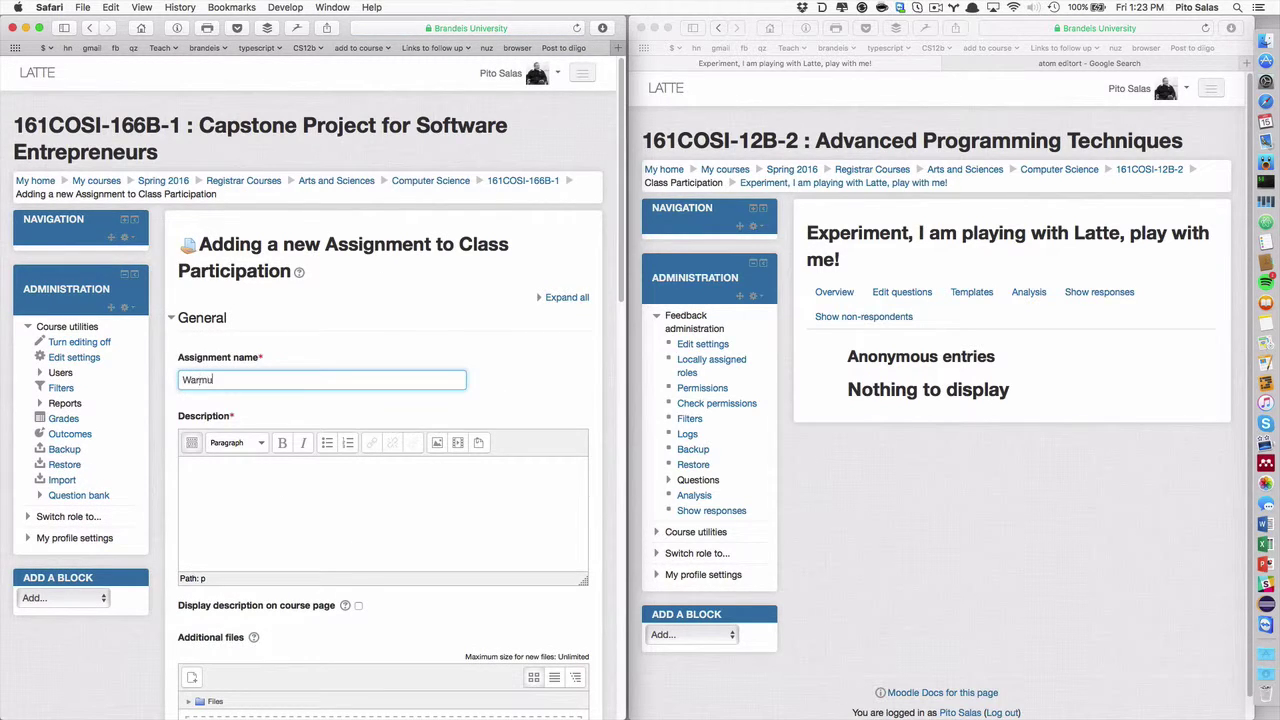
type("ps for")
- Load the (LAB) Ruby Practice lecture page in the right-hand window
left_click(1040, 64)
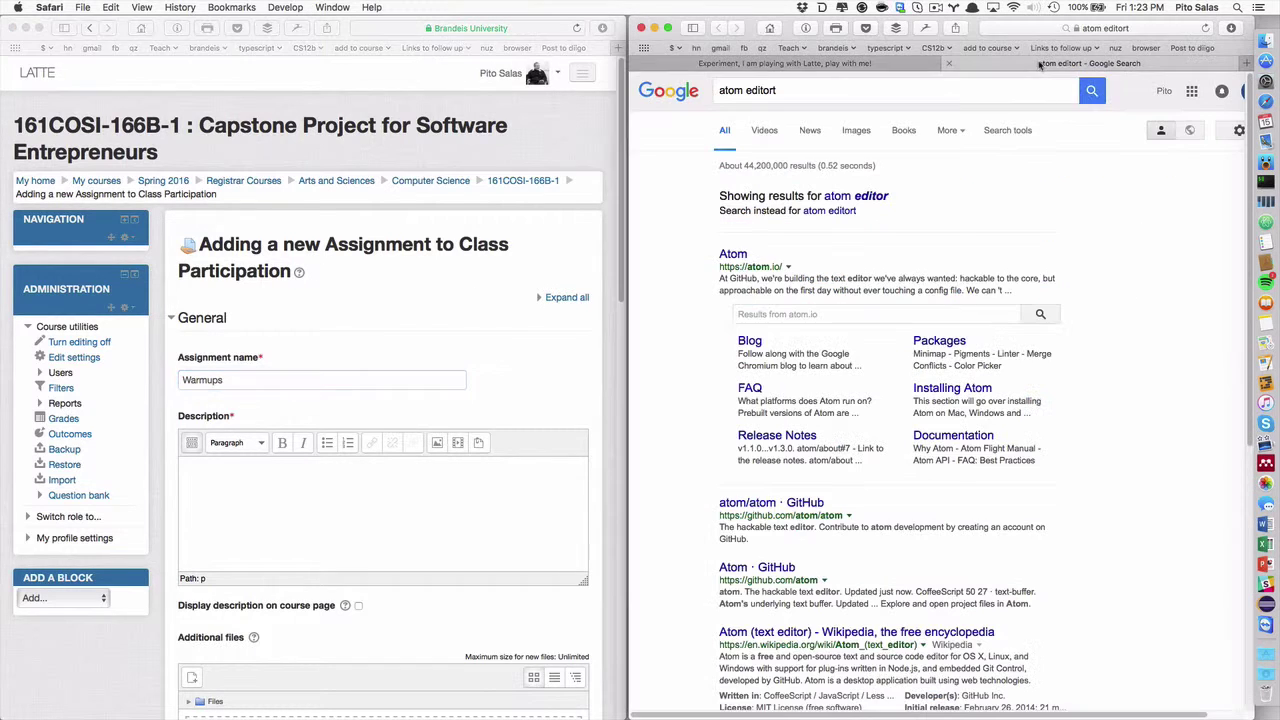
left_click(783, 64)
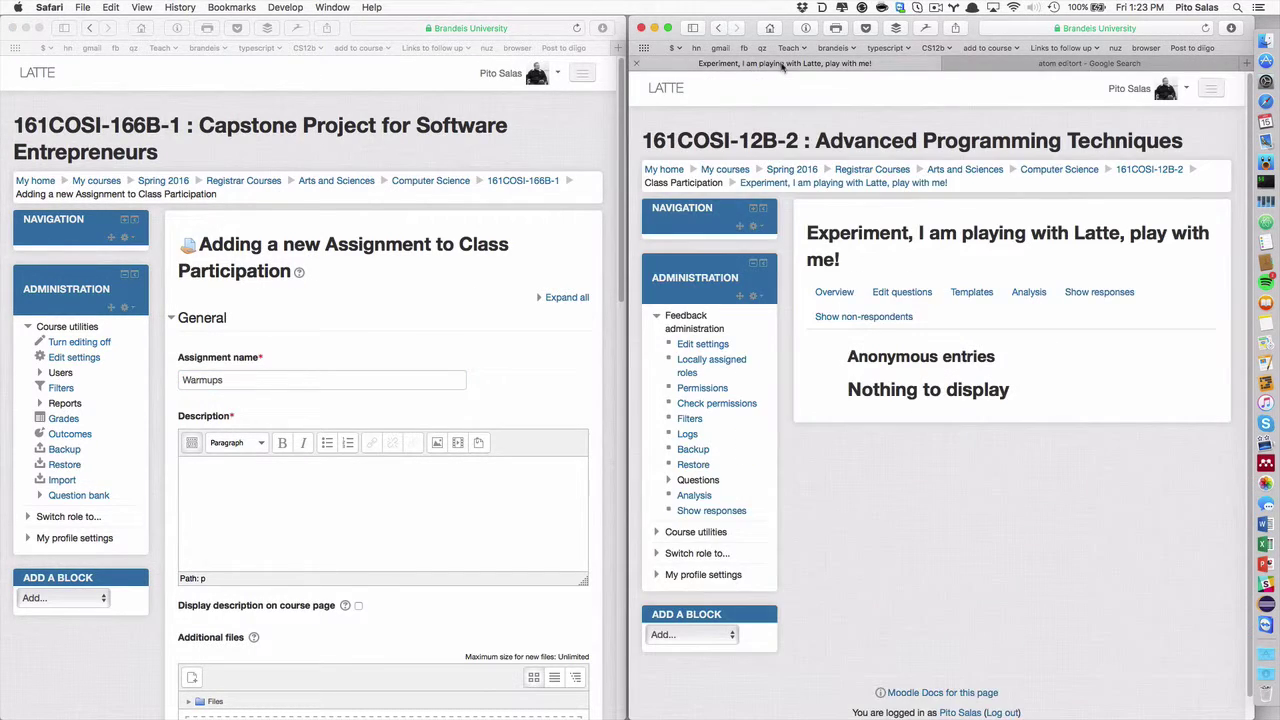
left_click(718, 29)
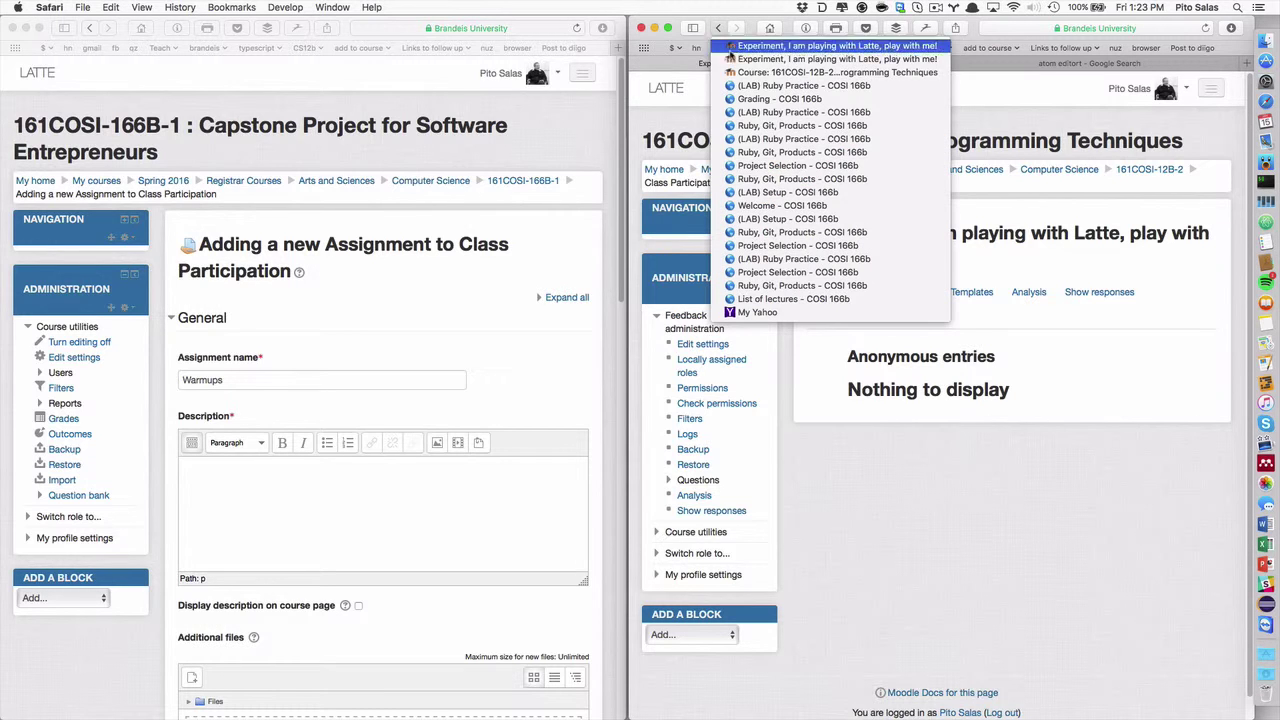
left_click(760, 86)
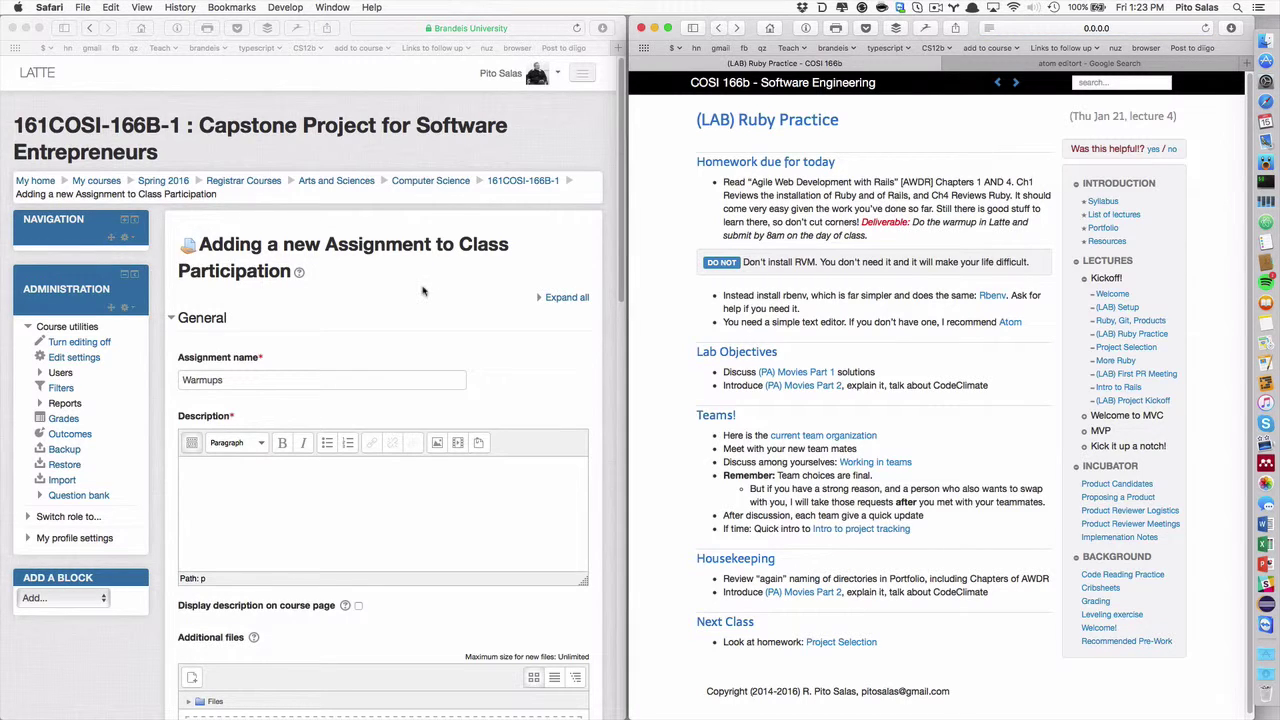
- Rename the assignment to '4.1 - Warmups for Ch 1 and 4'
left_click(204, 383)
double_click(204, 383)
type("4.1 - Warmu")
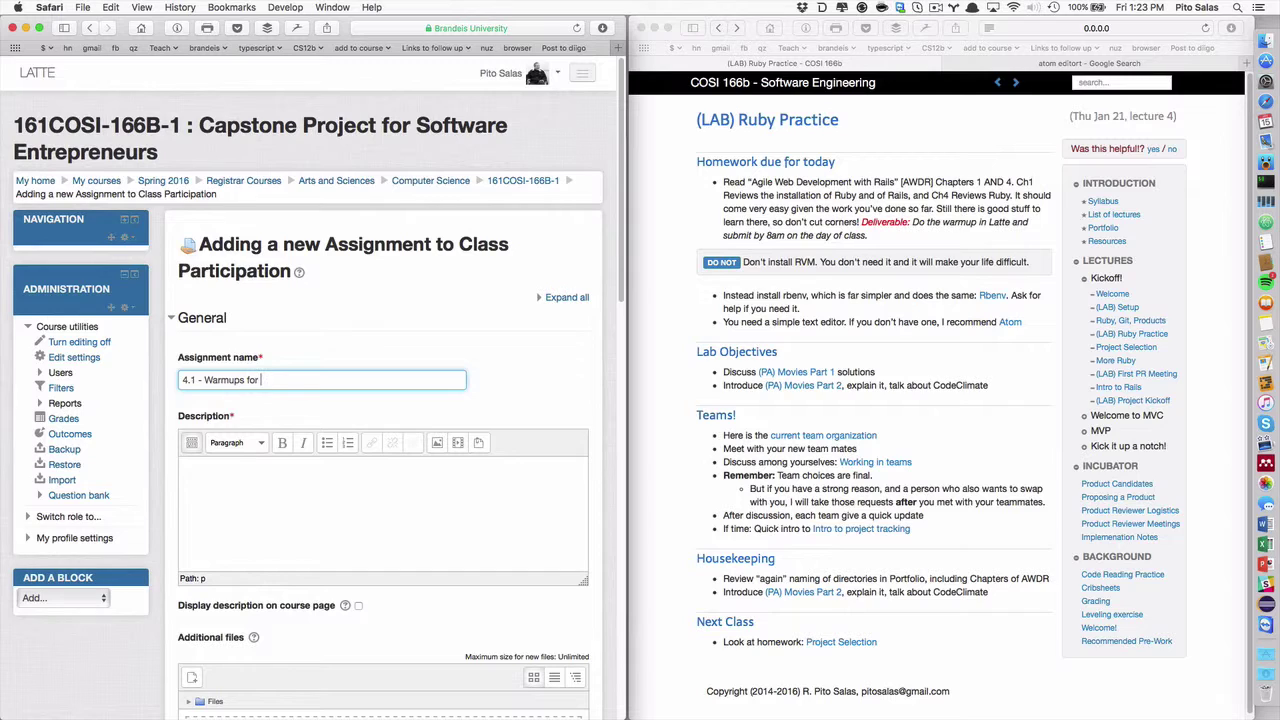
type("ps for Cha 1 and 4")
- Fill the description with the Q1–Q3 questions followed by 'Please be very brief'
left_click(242, 490)
type("Q1: What is ActiveModel? Q2: What is the difference between Ruby and Rails? Q3: Say two or three things that you are still confused about, or, if everything is clear, say one or two new things you learned.")
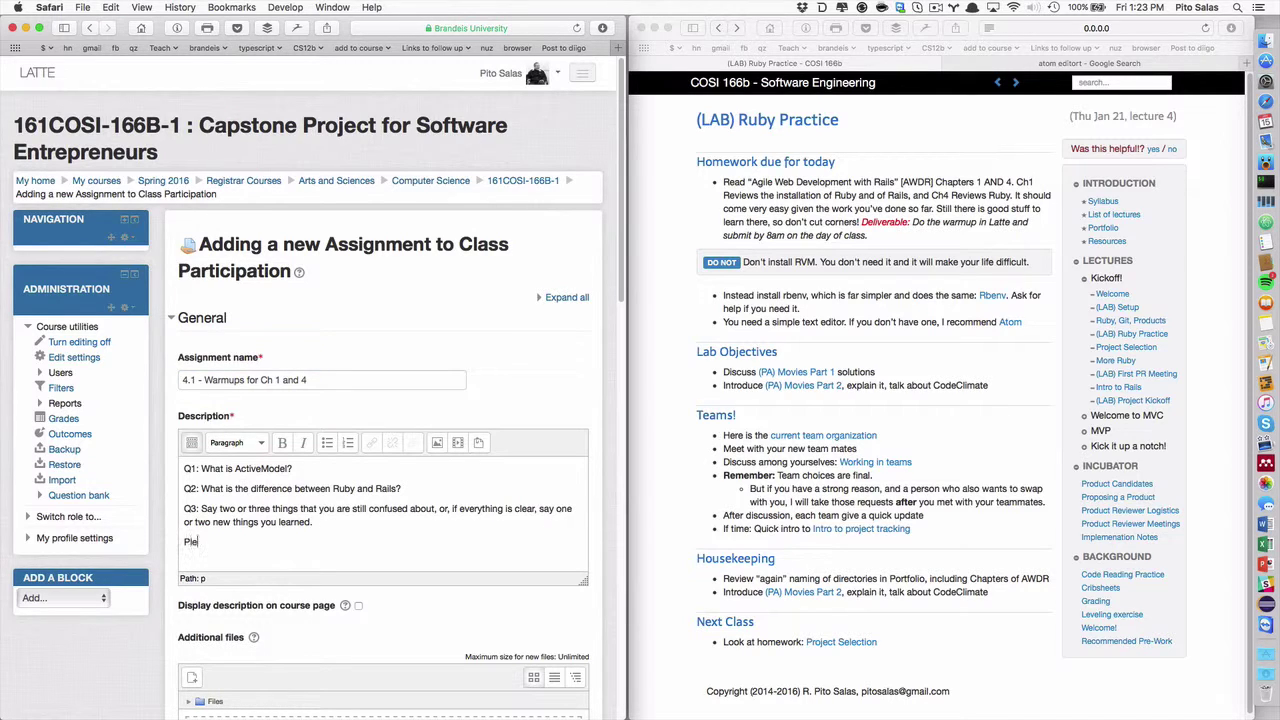
type("Please answer")
key("alt+BackSpace")
key("alt+BackSpace")
type("Please be very brief")
- Remove the submission start restriction and set the due date to 21 January 2016, 12:00
scroll(352, 531, "down", 8)
scroll(403, 538, "down", 1)
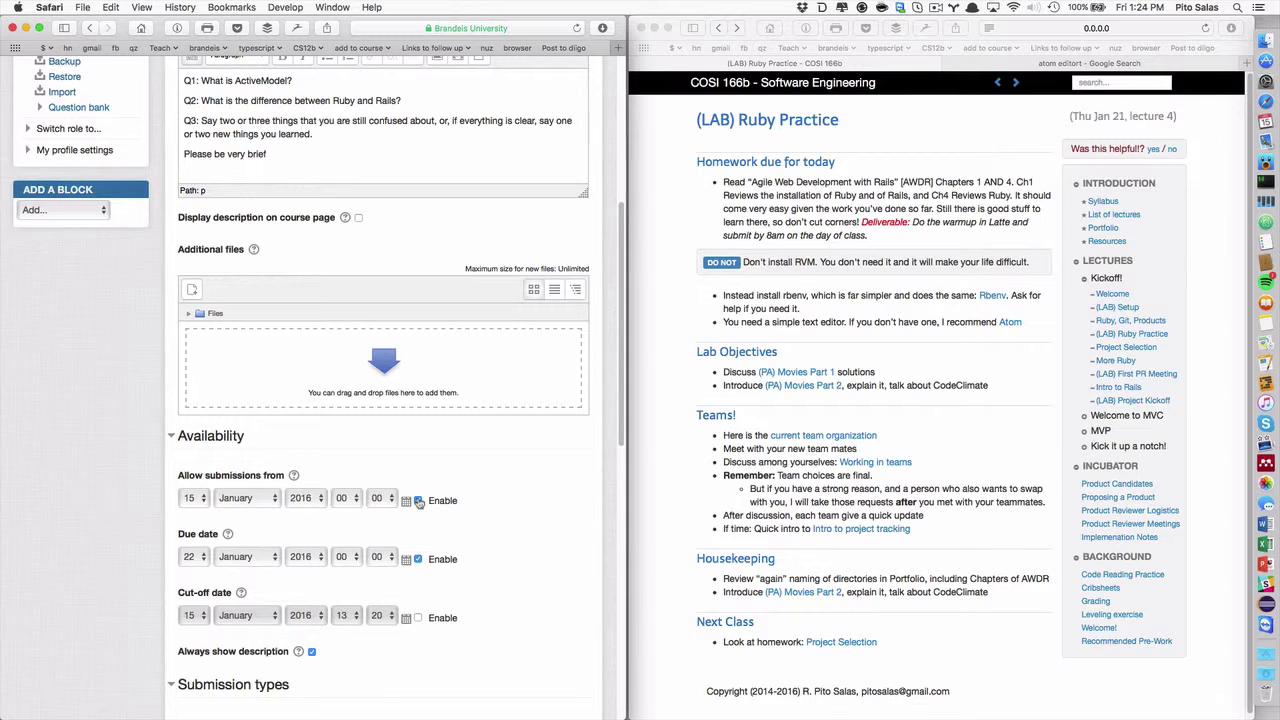
left_click(419, 501)
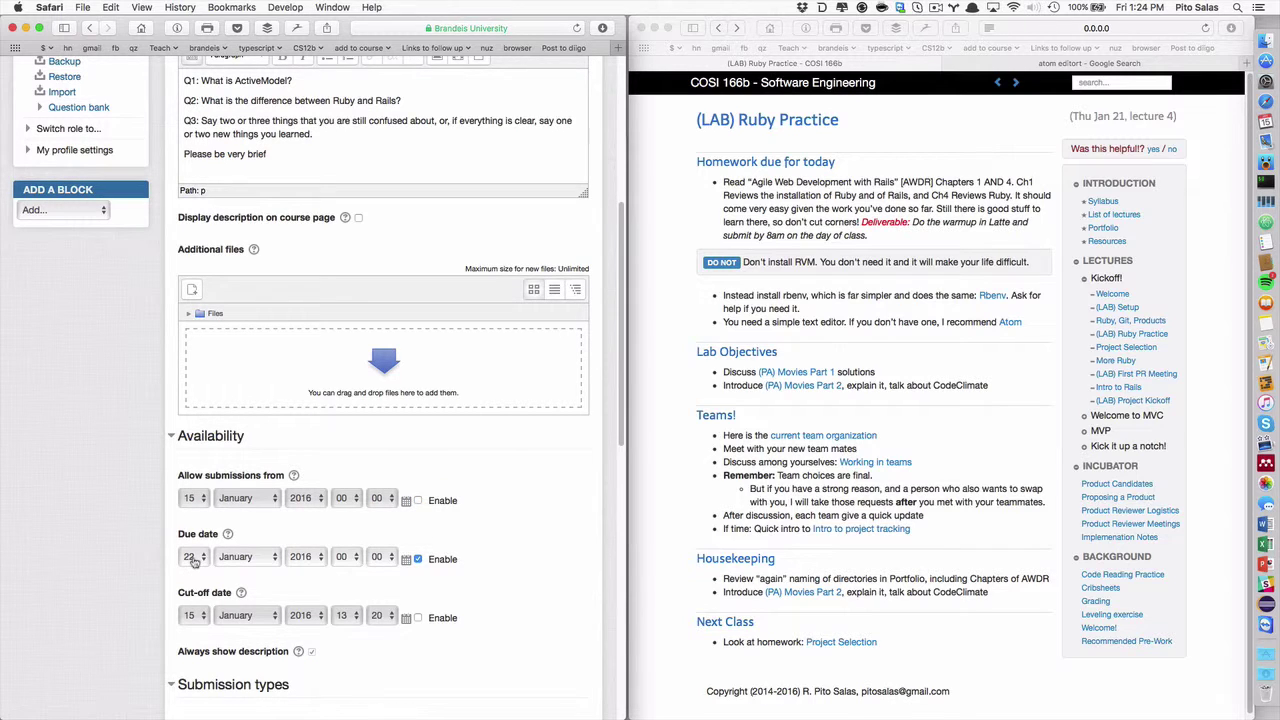
left_click(194, 558)
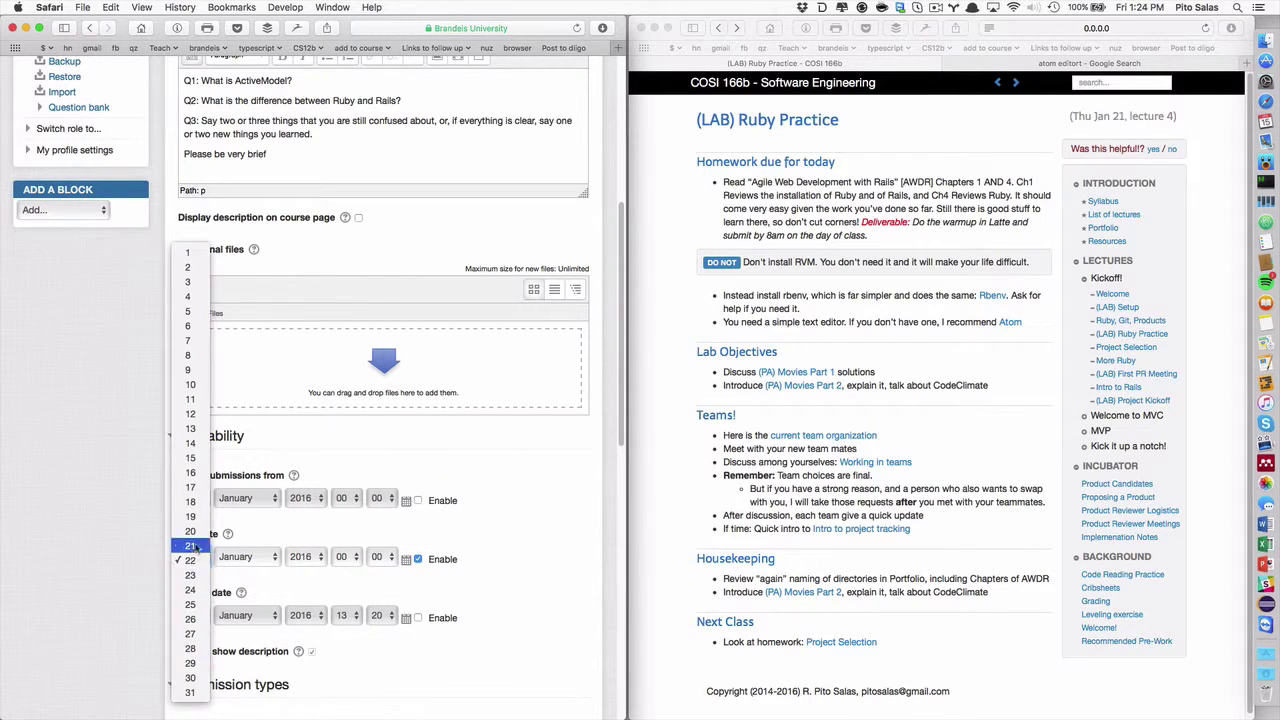
left_click(193, 543)
left_click(345, 566)
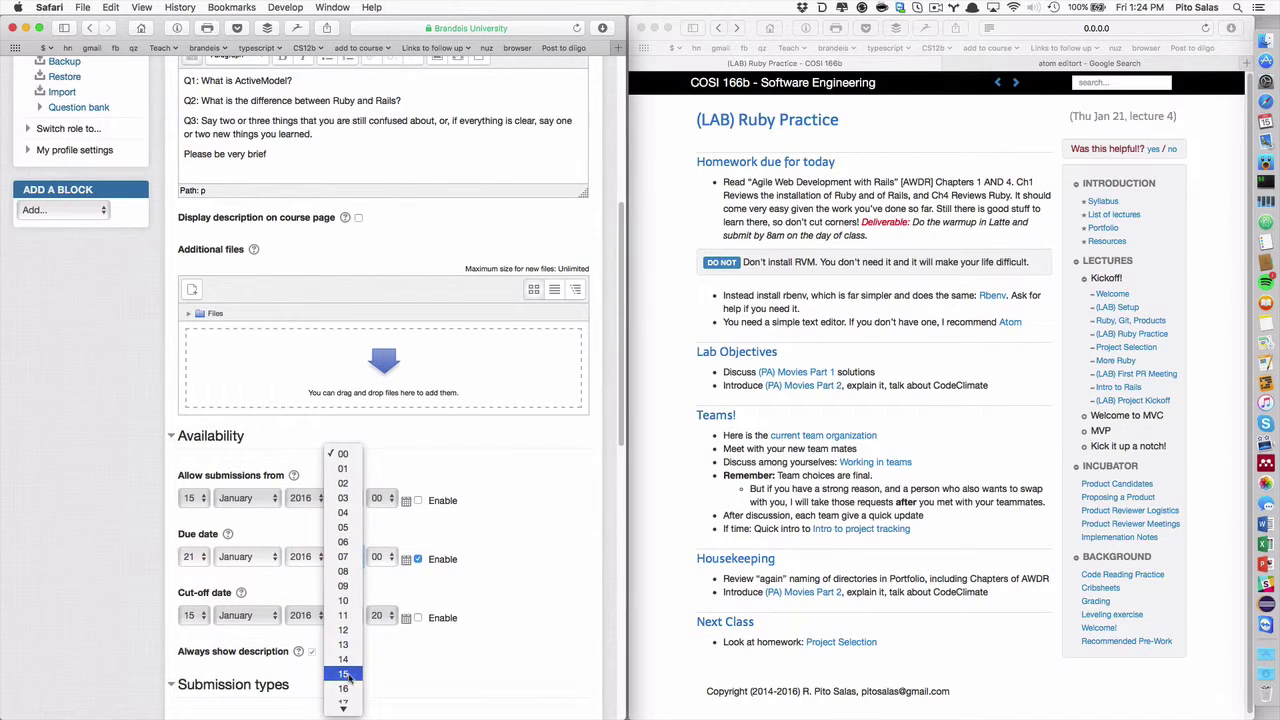
scroll(348, 680, "down", 2)
left_click(343, 563)
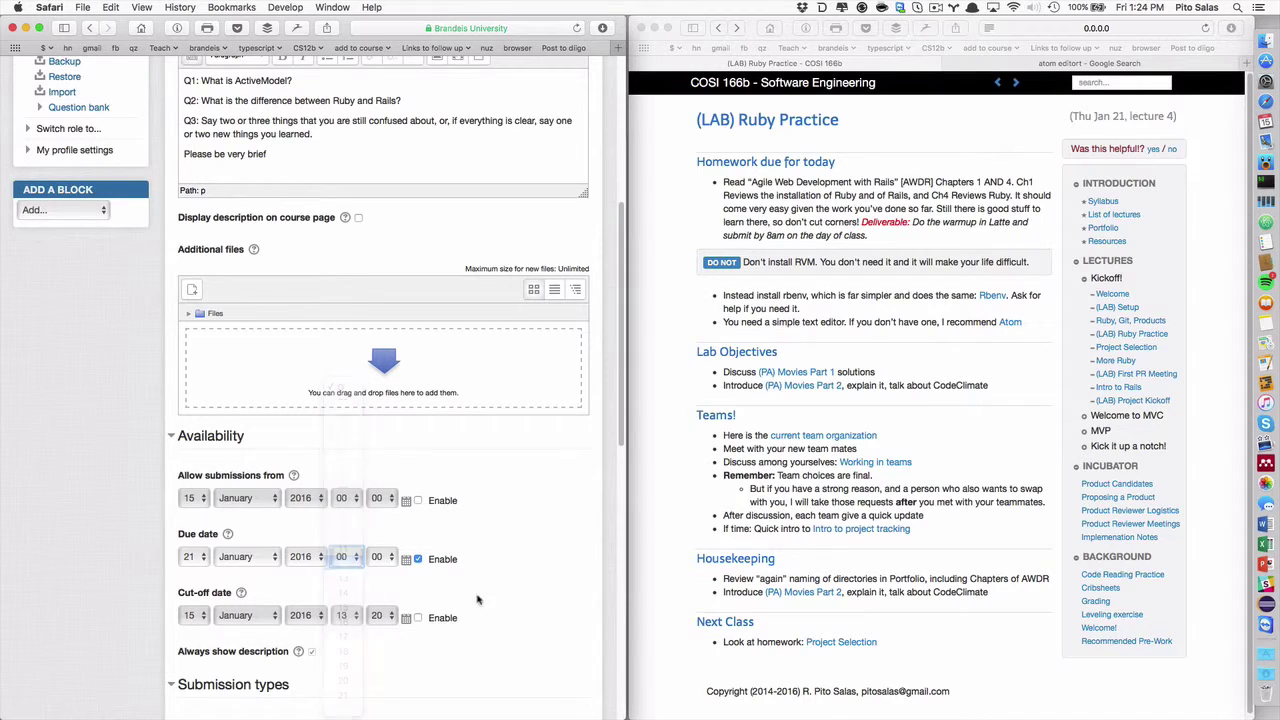
scroll(291, 572, "down", 3)
- Switch the submission type from file submissions to online text
left_click(283, 569)
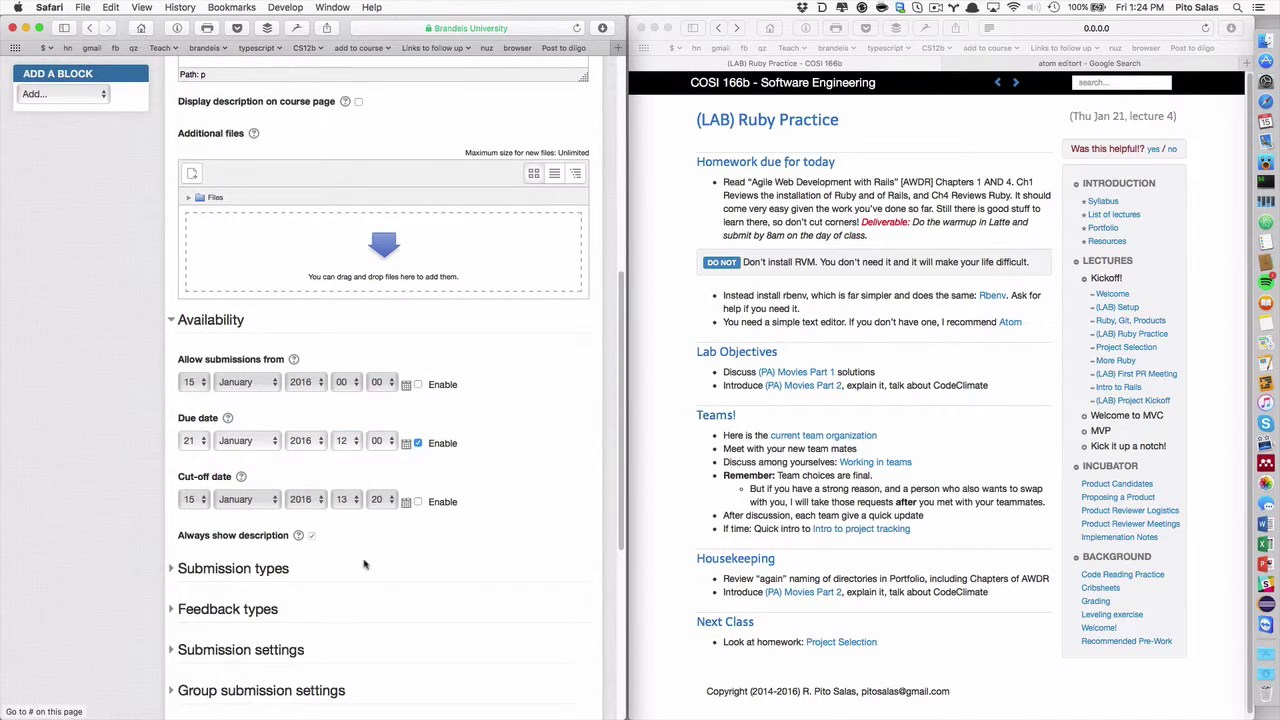
scroll(390, 570, "down", 2)
left_click(249, 488)
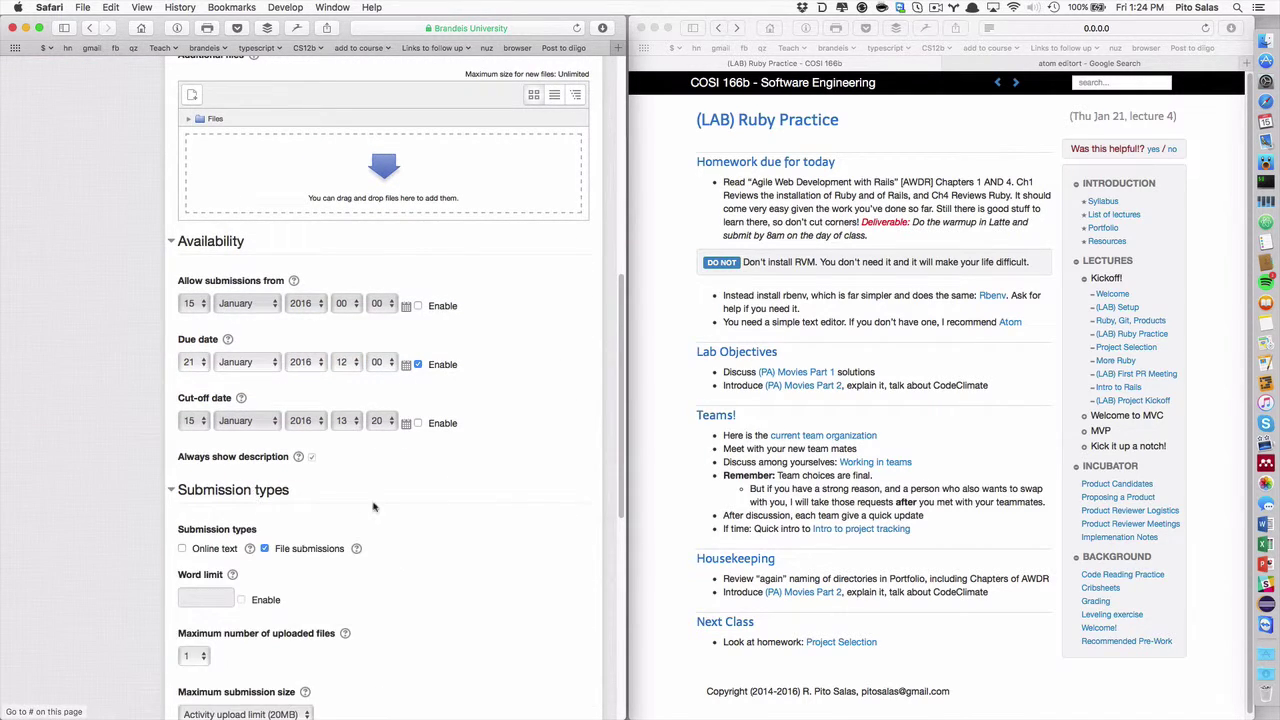
scroll(330, 498, "down", 3)
left_click(265, 419)
left_click(183, 420)
scroll(367, 407, "down", 3)
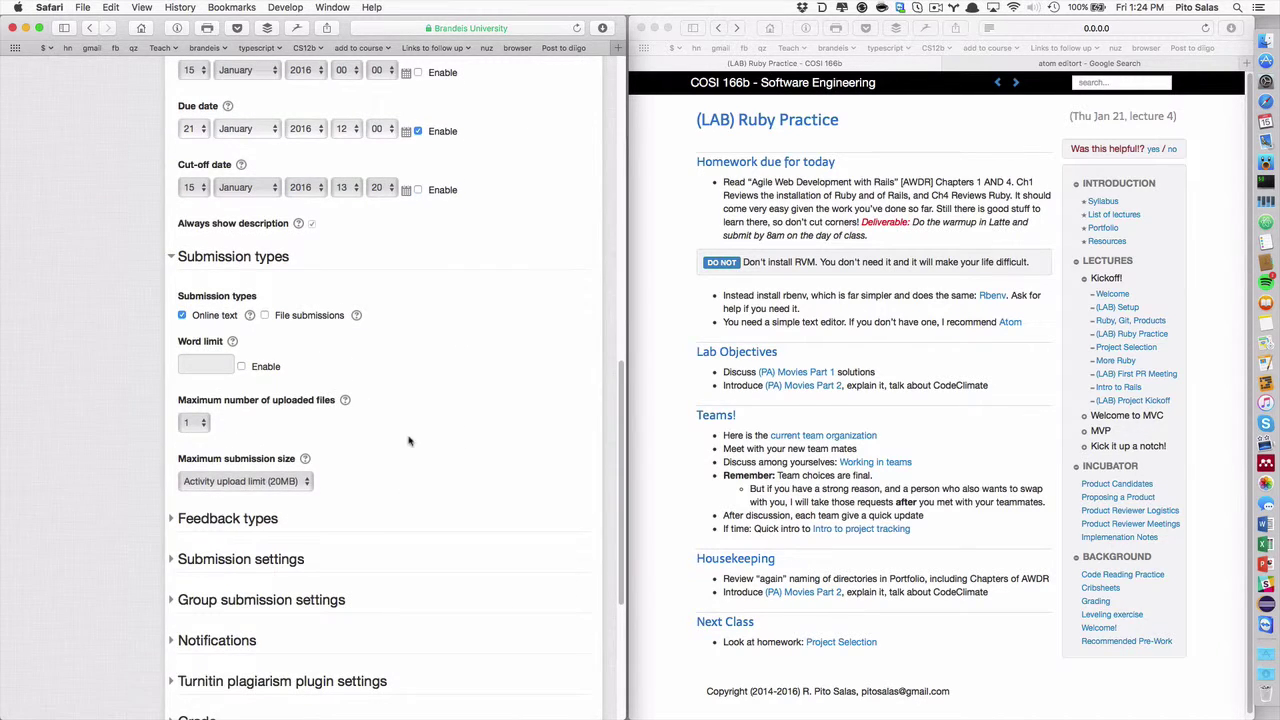
scroll(408, 440, "down", 3)
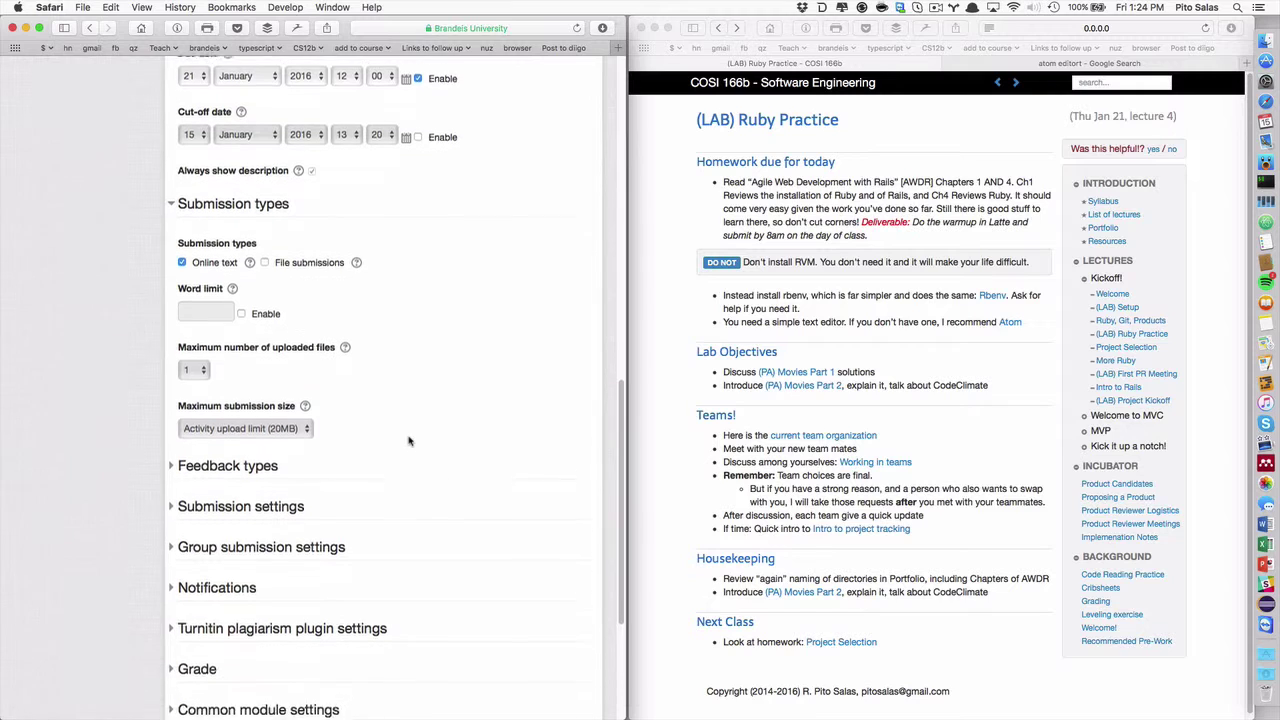
- Enable feedback comments under Feedback types
left_click(262, 447)
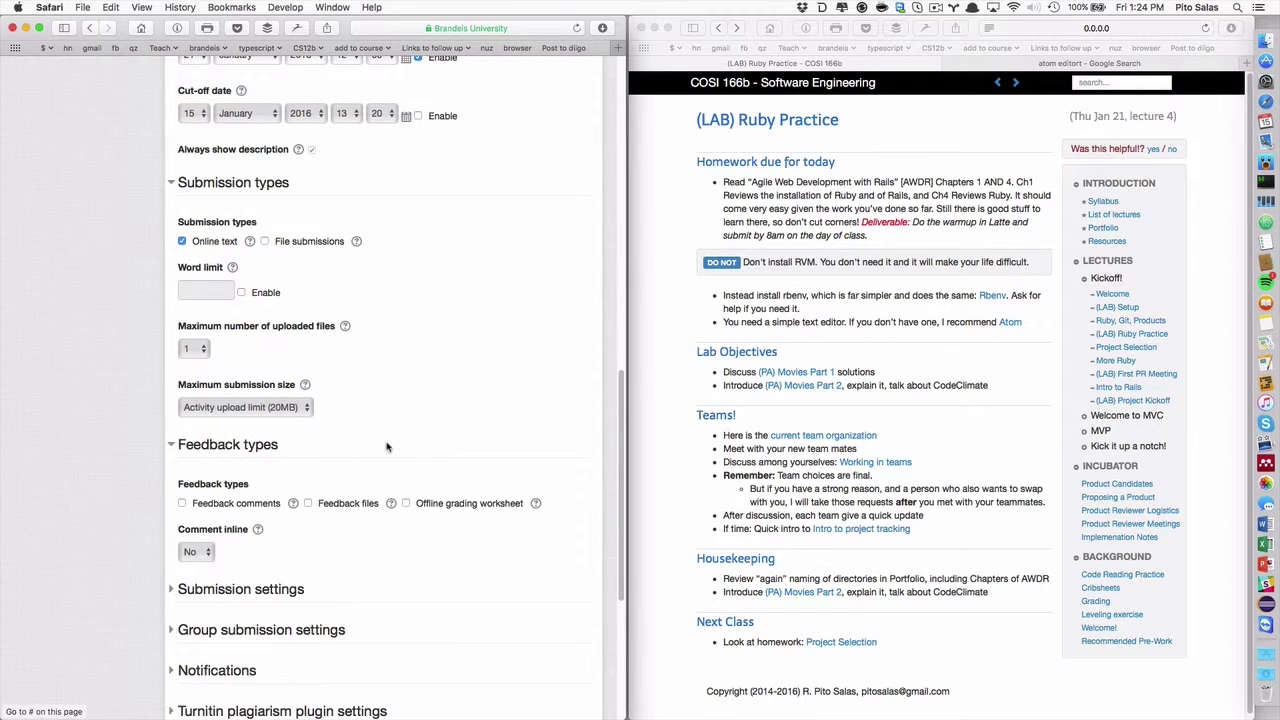
scroll(388, 447, "down", 4)
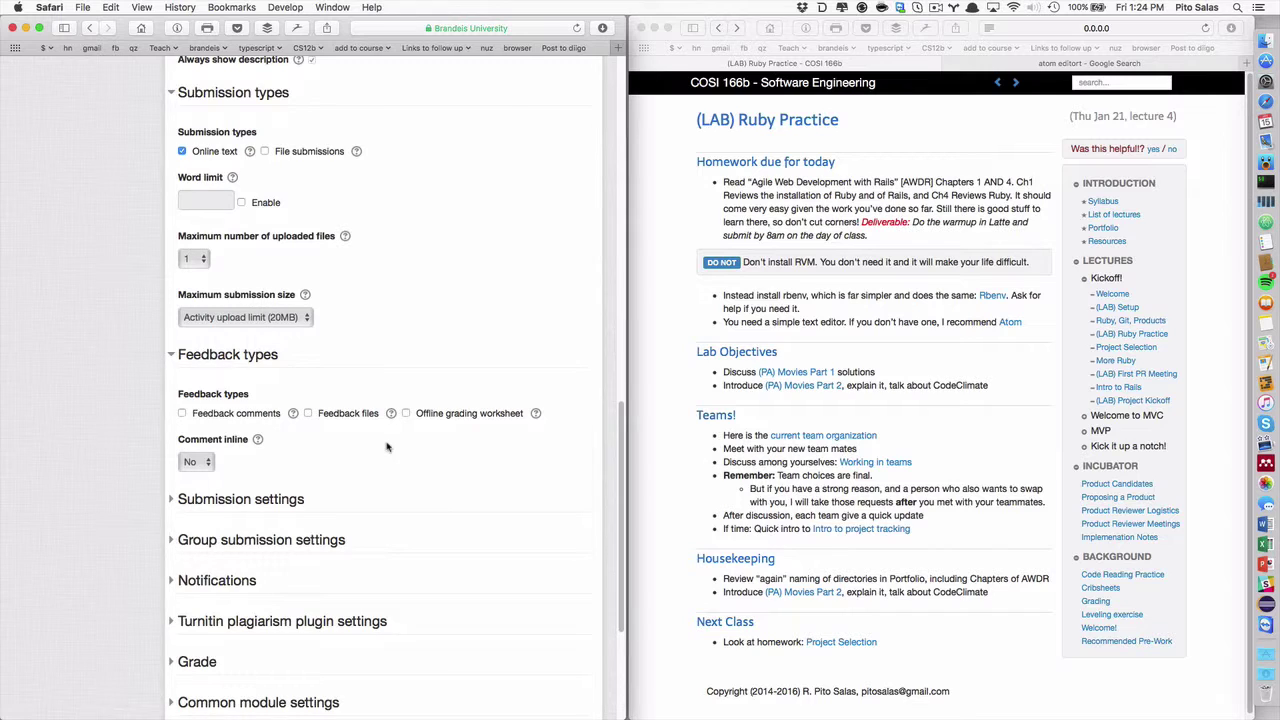
left_click(183, 414)
scroll(357, 475, "down", 2)
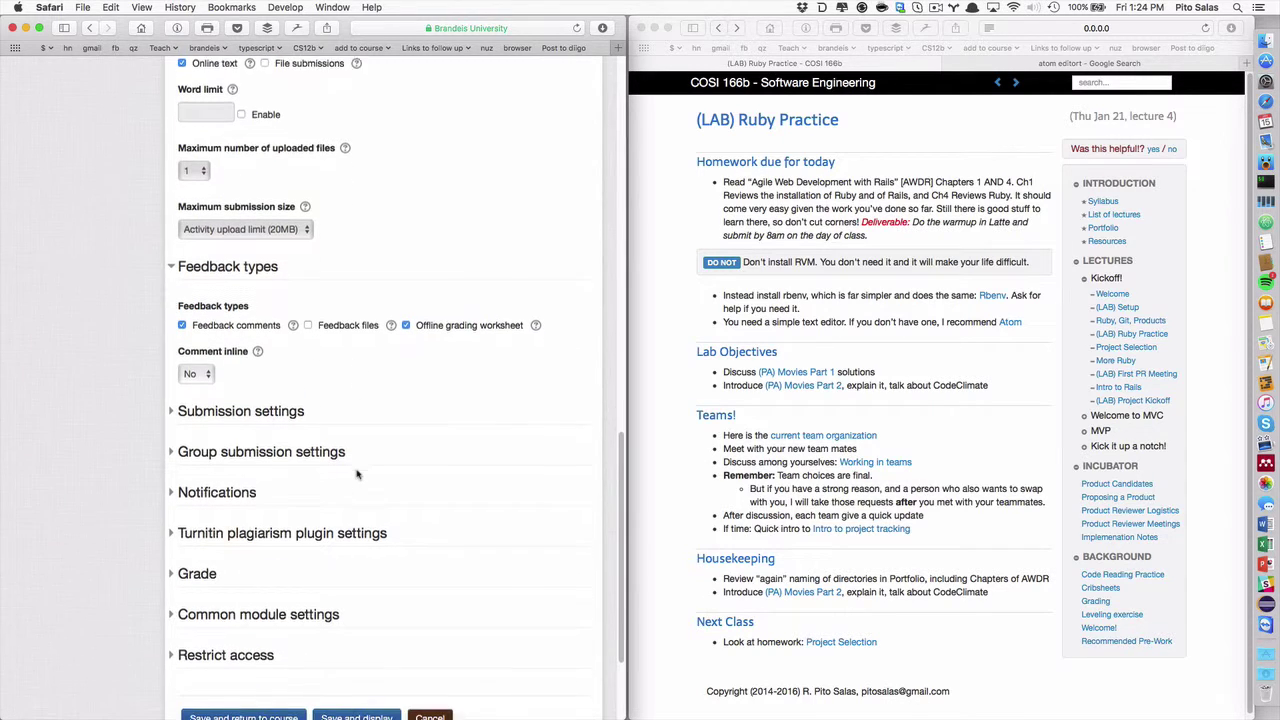
- Set Enable Turnitin to Yes in the Turnitin plagiarism settings
left_click(278, 408)
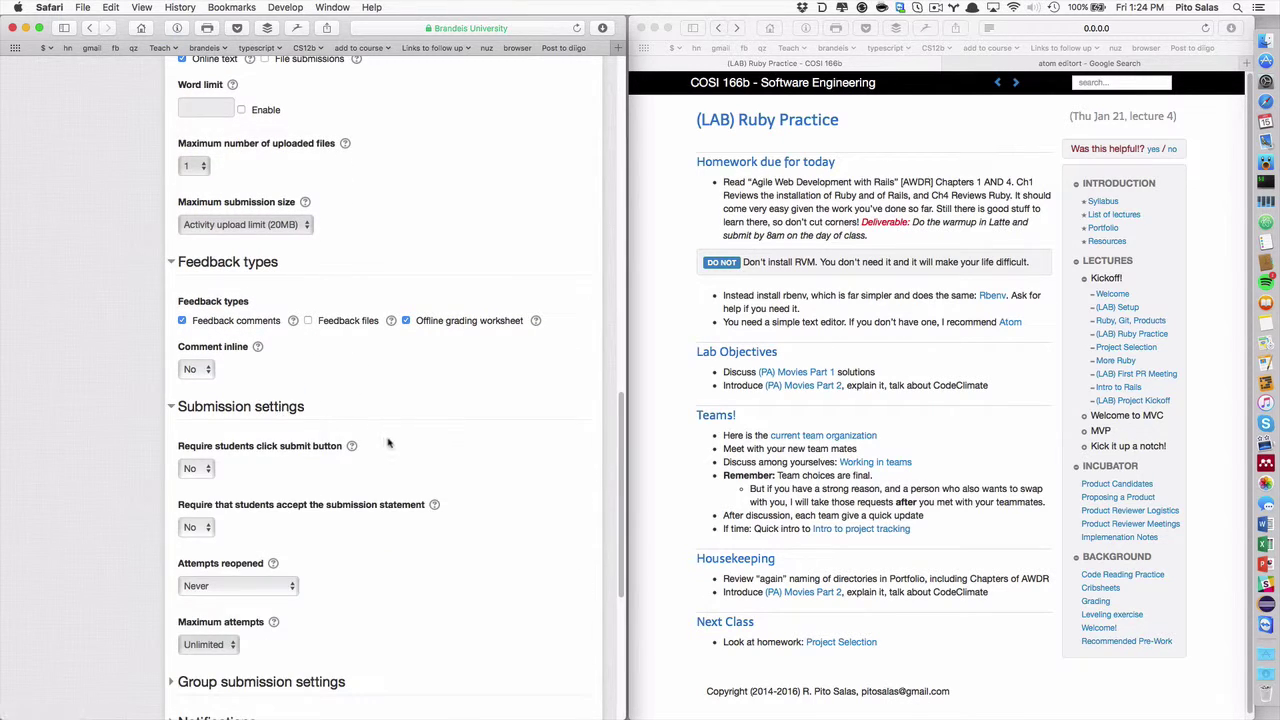
scroll(389, 443, "down", 5)
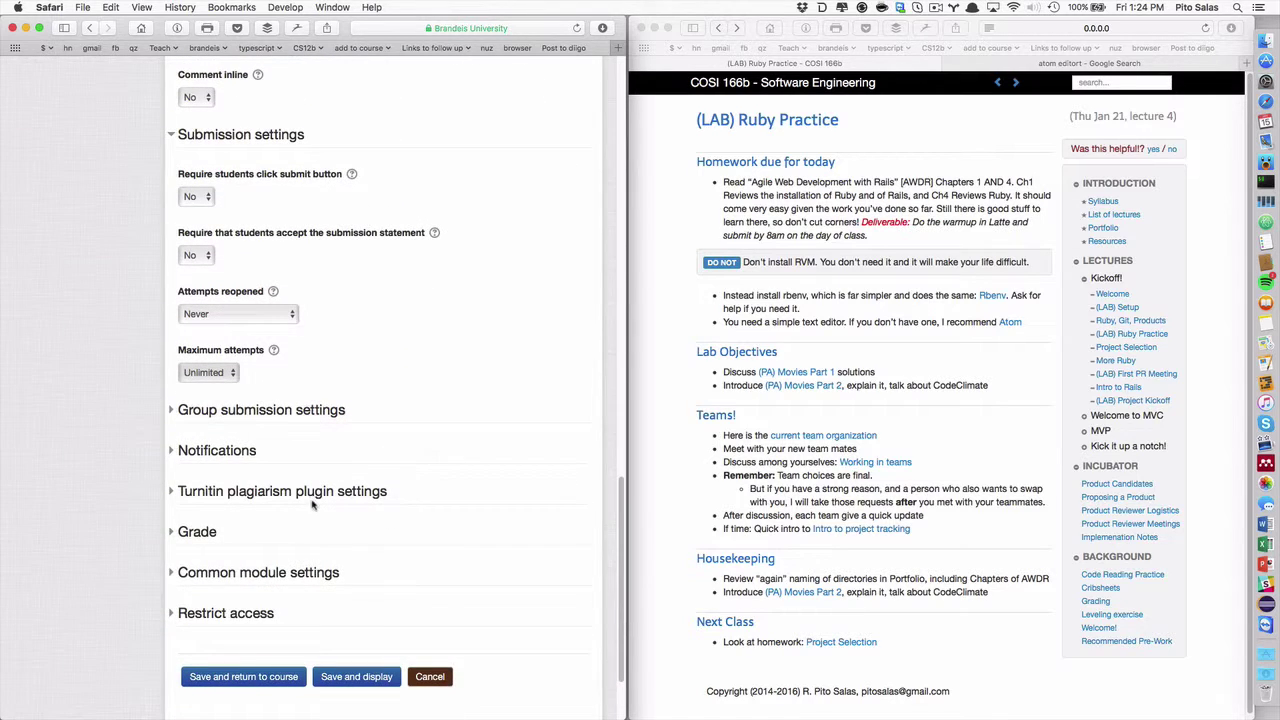
left_click(312, 500)
left_click(191, 557)
left_click(192, 572)
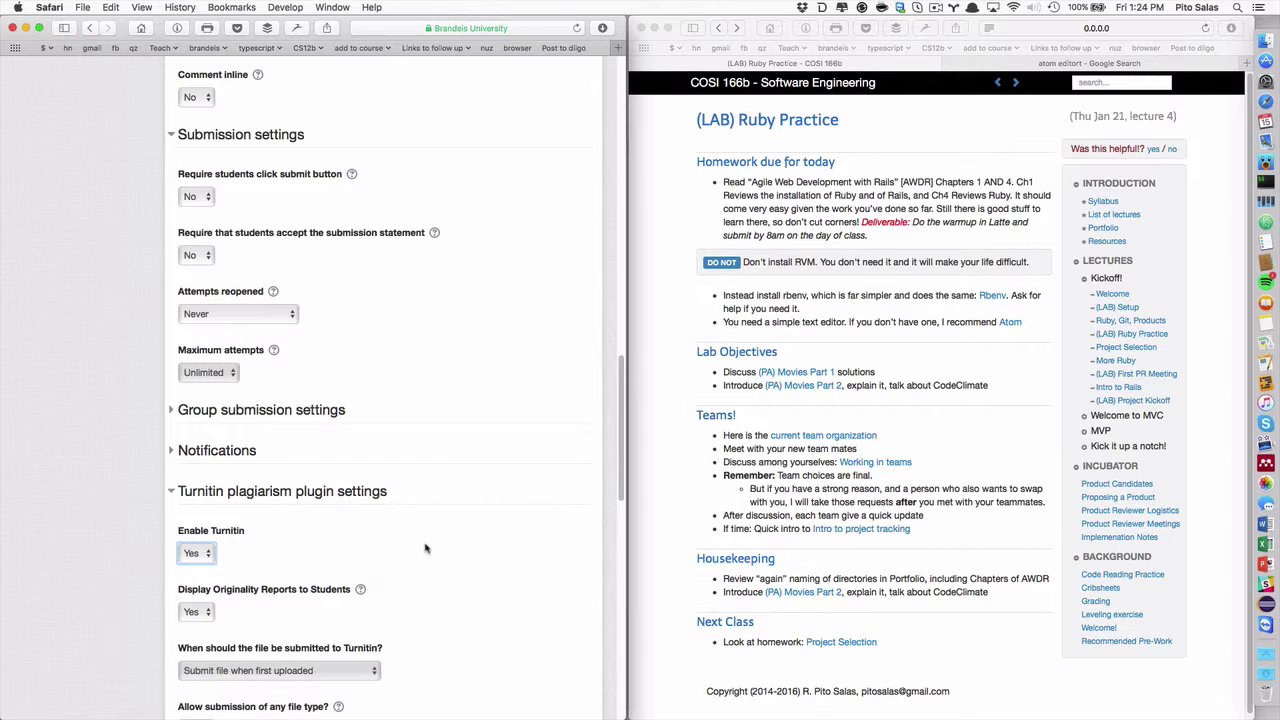
scroll(425, 548, "down", 2)
- Put the assignment in the Participation Only grade category and save it back to the course
left_click(299, 310)
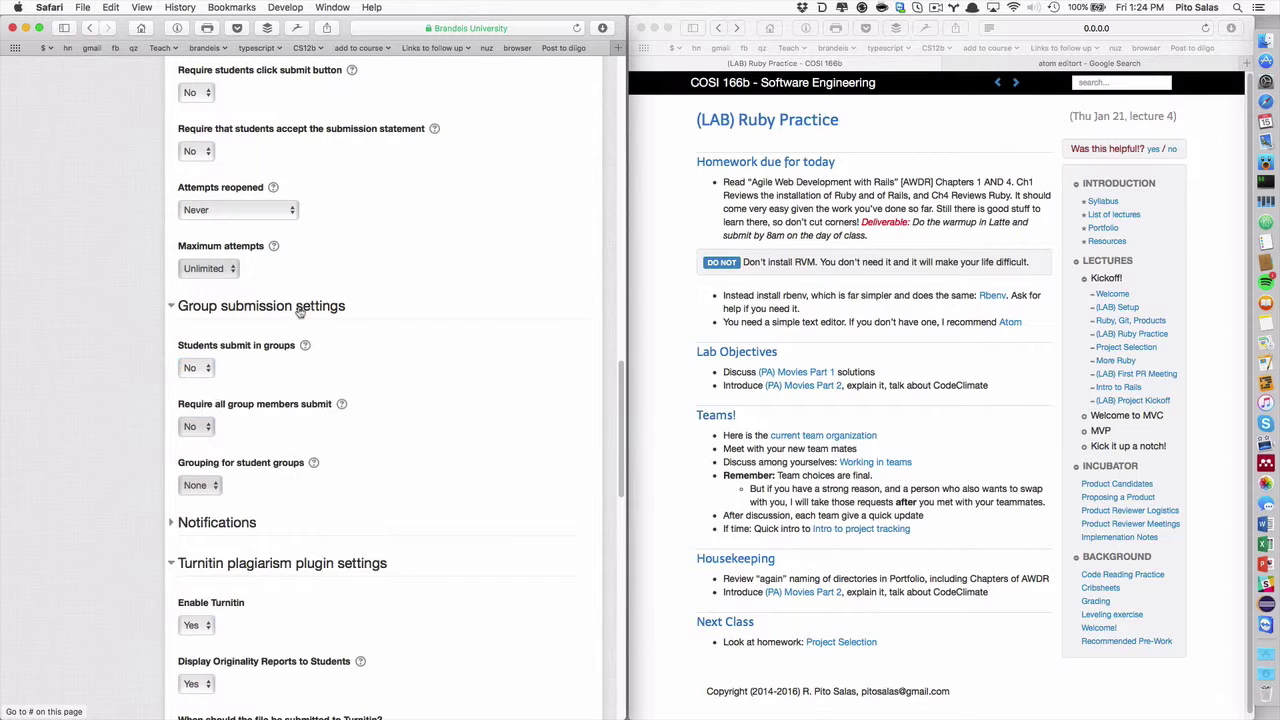
left_click(299, 310)
scroll(380, 480, "down", 4)
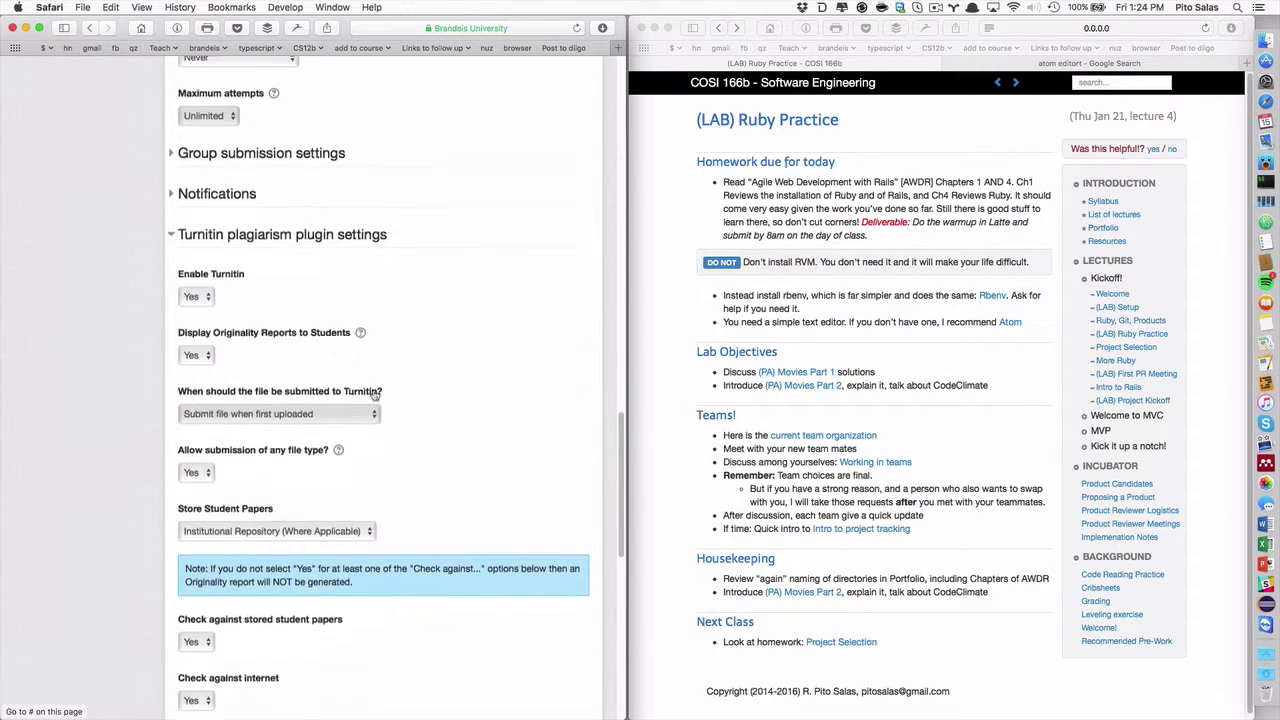
scroll(390, 577, "down", 12)
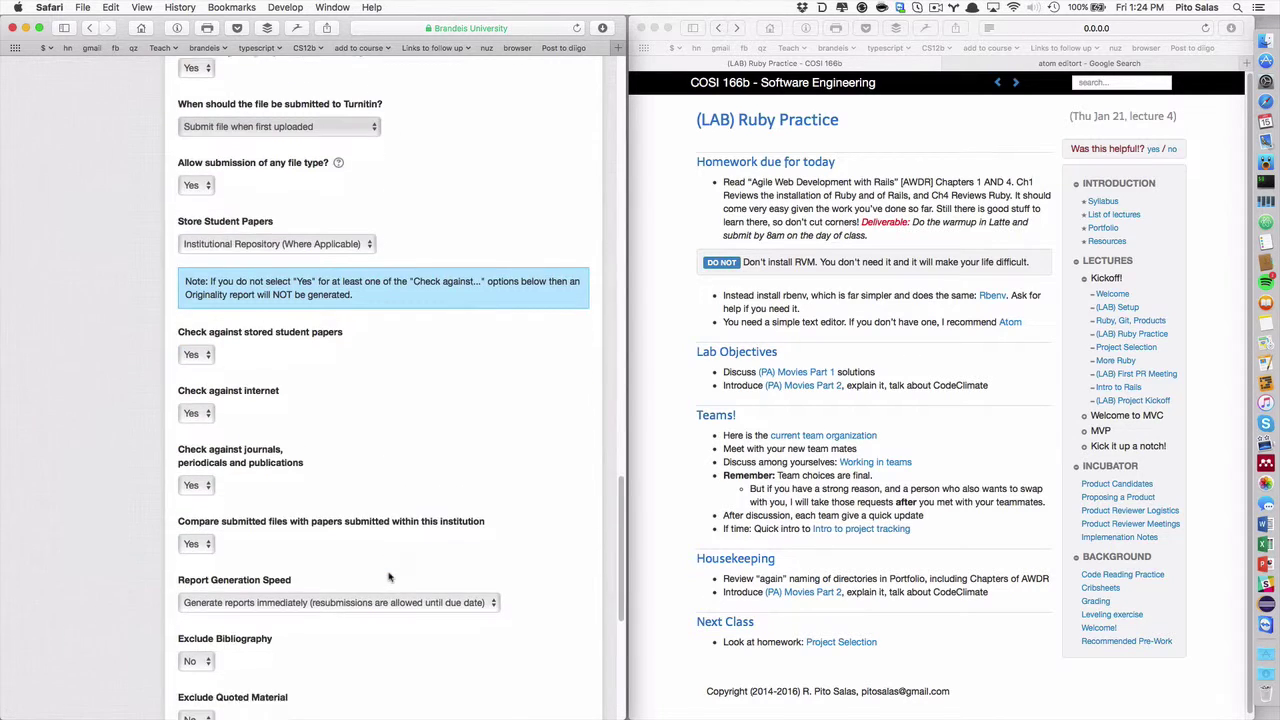
left_click(195, 416)
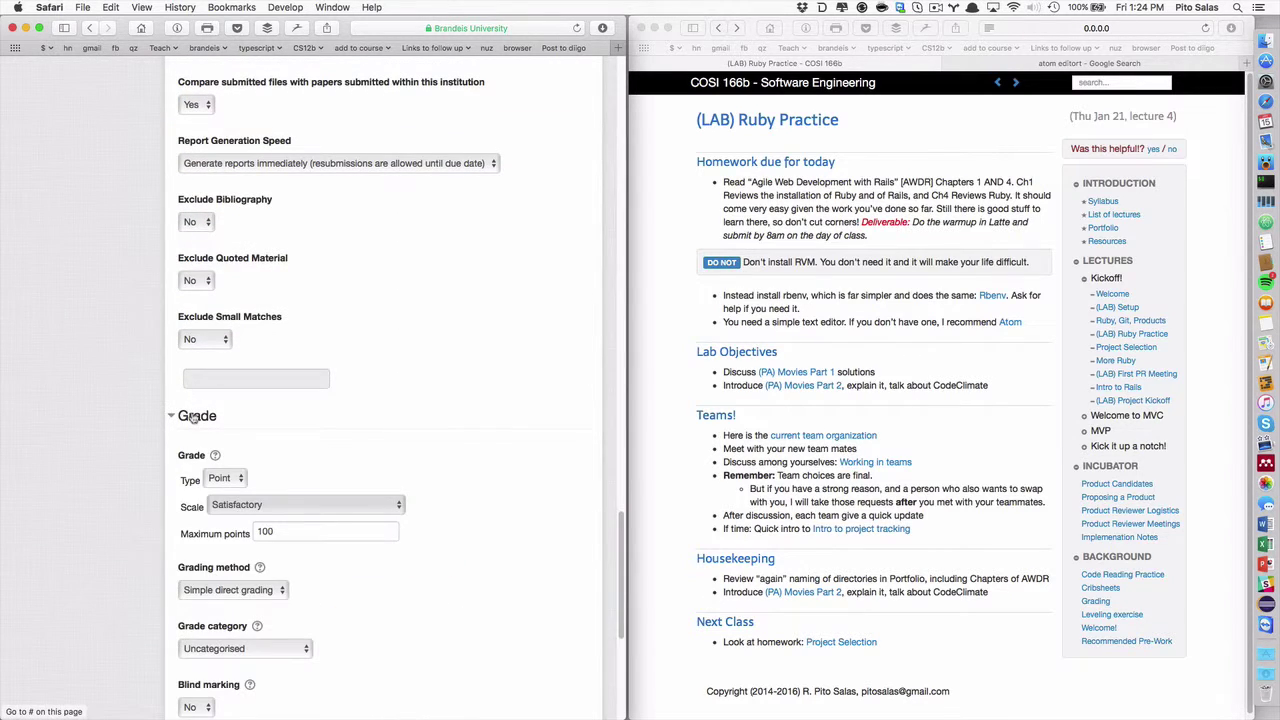
scroll(318, 426, "down", 2)
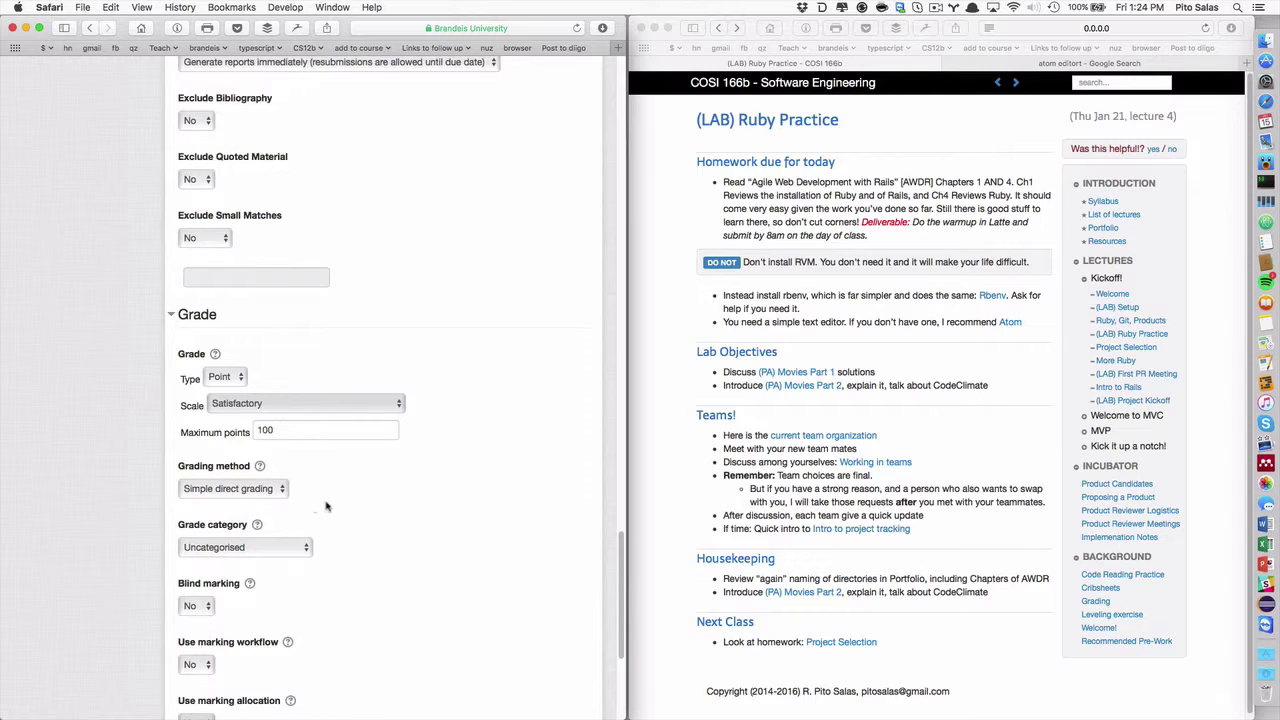
scroll(376, 520, "down", 1)
scroll(376, 520, "down", 1)
left_click(255, 461)
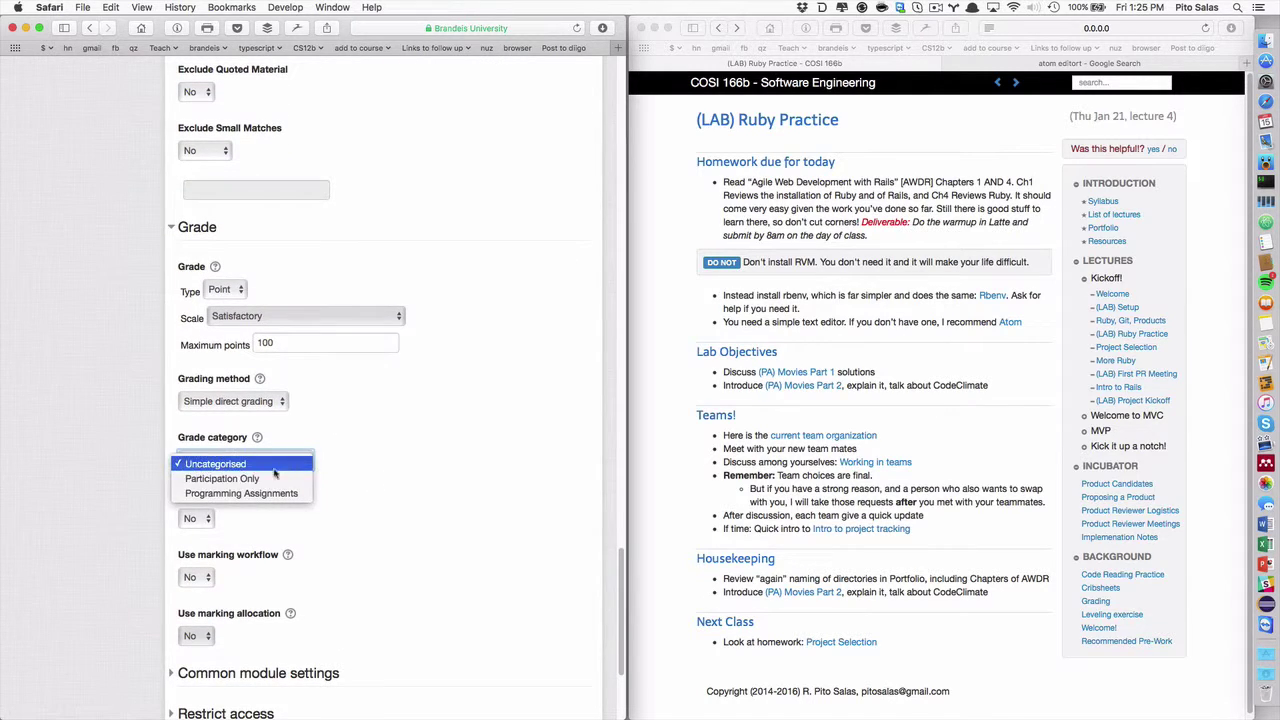
left_click(256, 479)
scroll(355, 533, "down", 5)
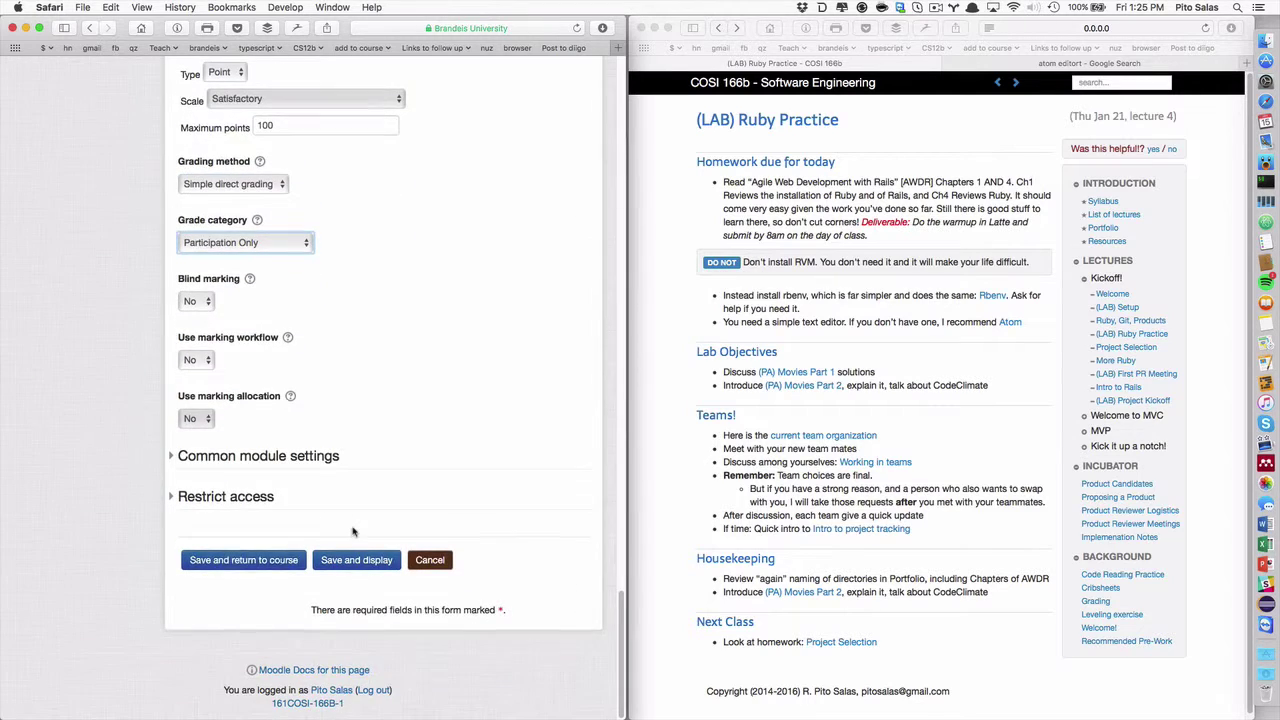
left_click(281, 563)
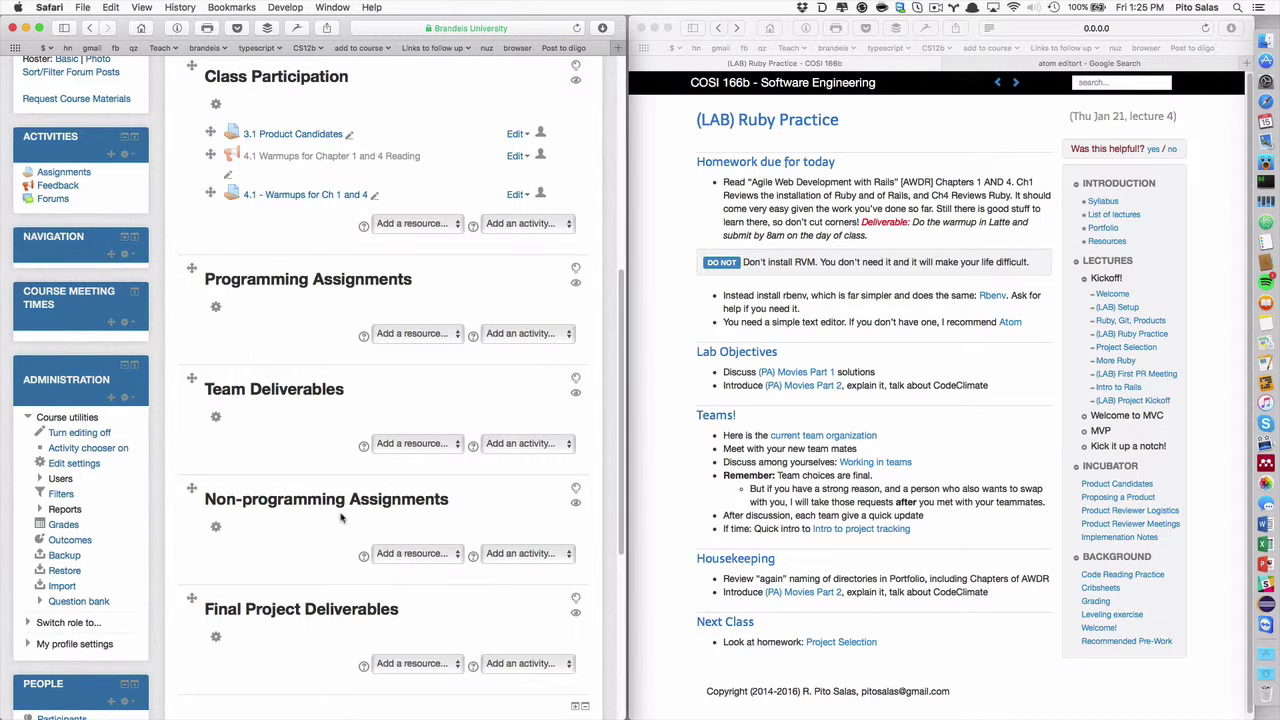
- Turn editing off and review the sections, including 4.1 - Warmups under Class Participation
scroll(322, 520, "down", 5)
scroll(322, 520, "up", 6)
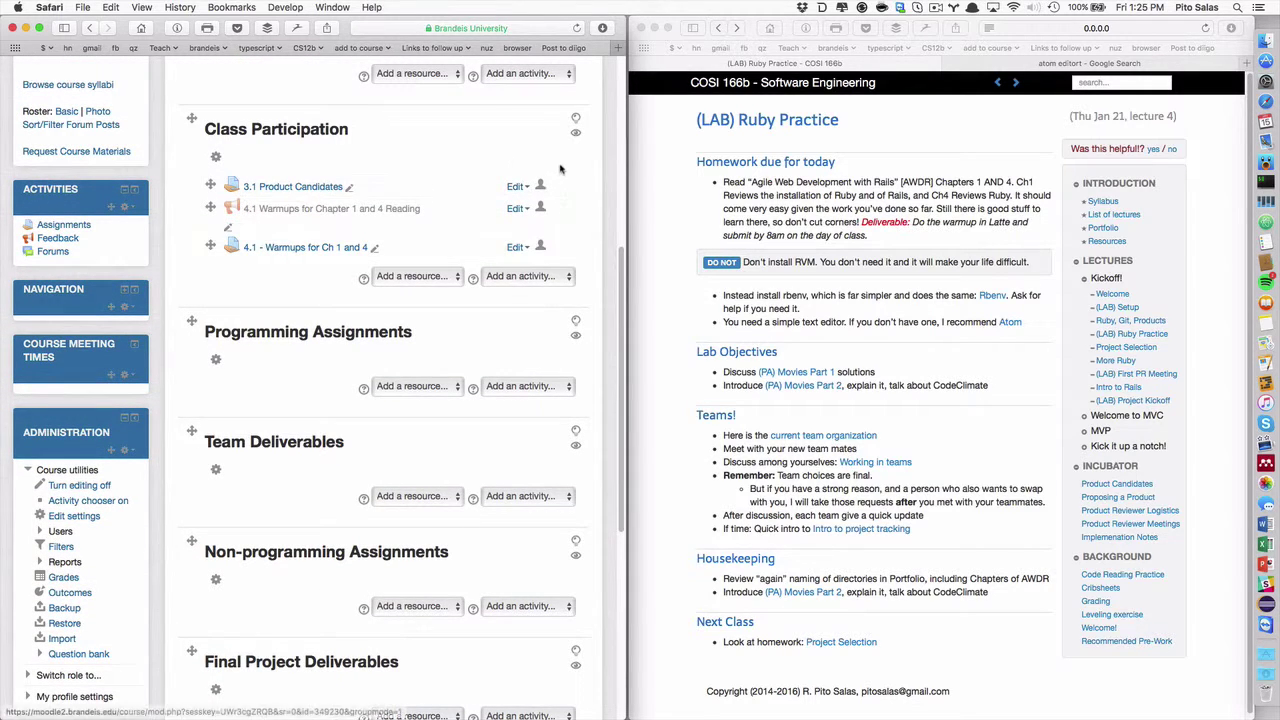
scroll(561, 167, "up", 8)
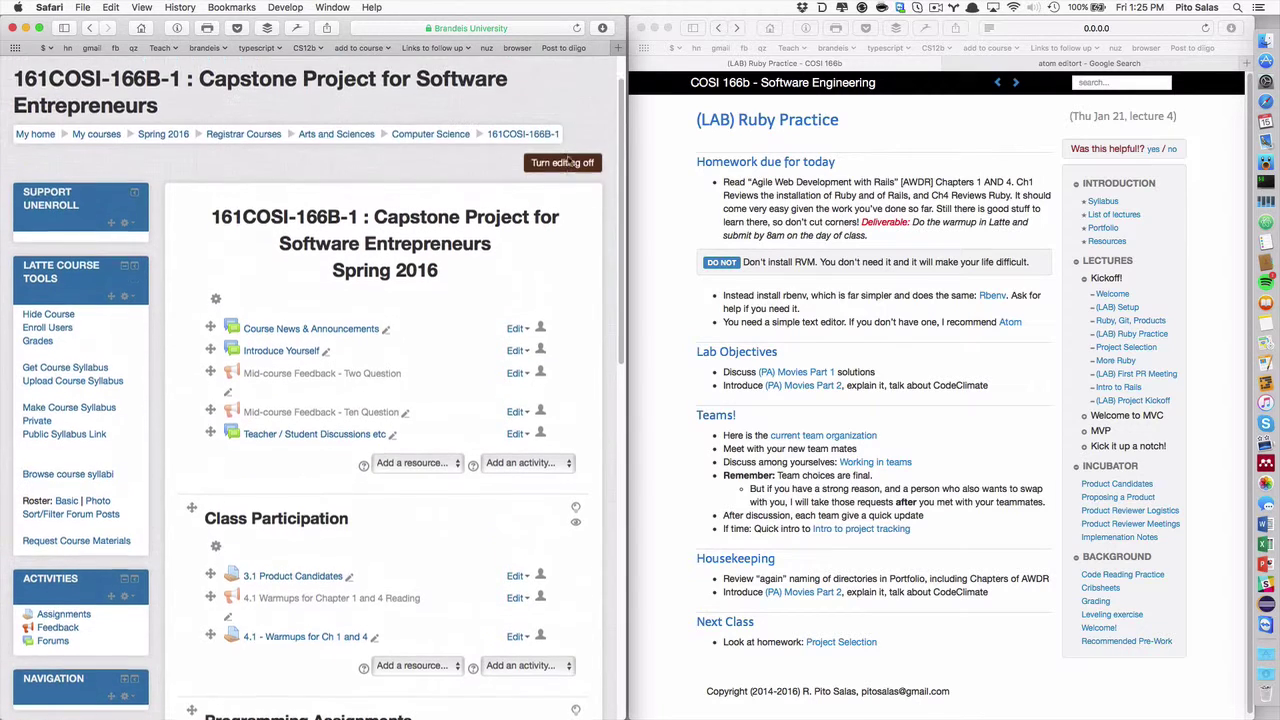
left_click(557, 204)
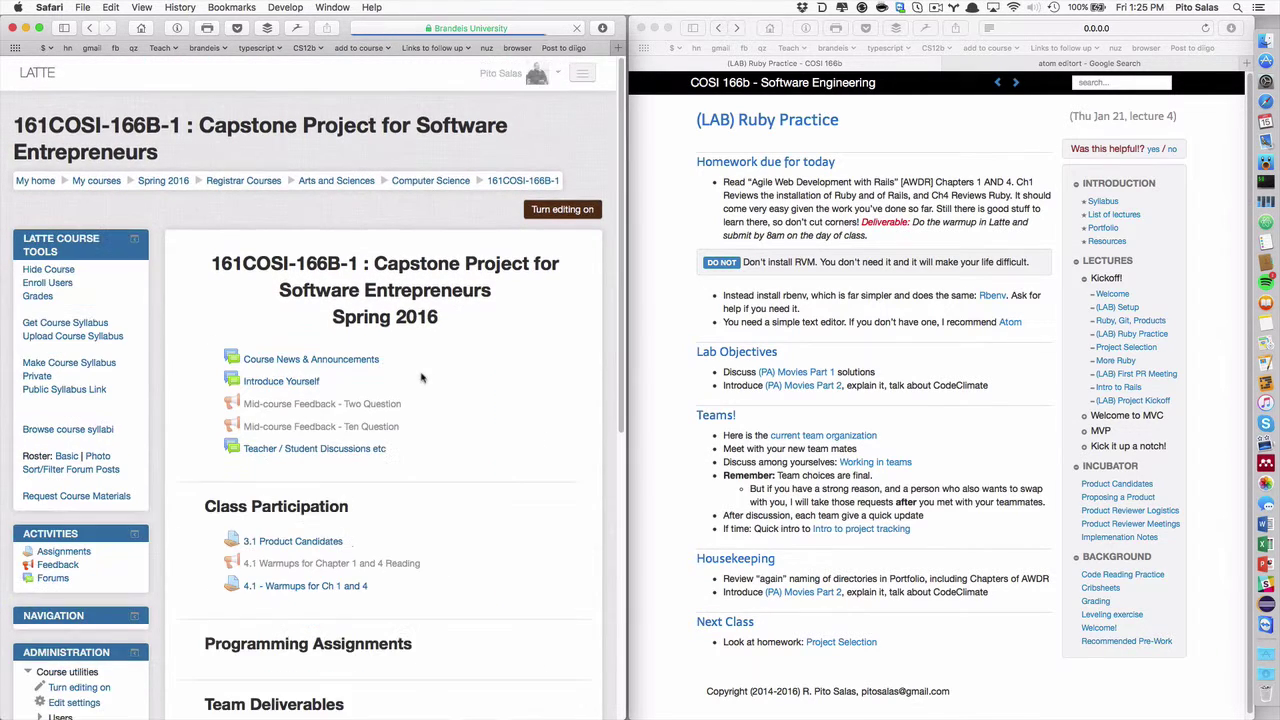
scroll(420, 420, "down", 5)
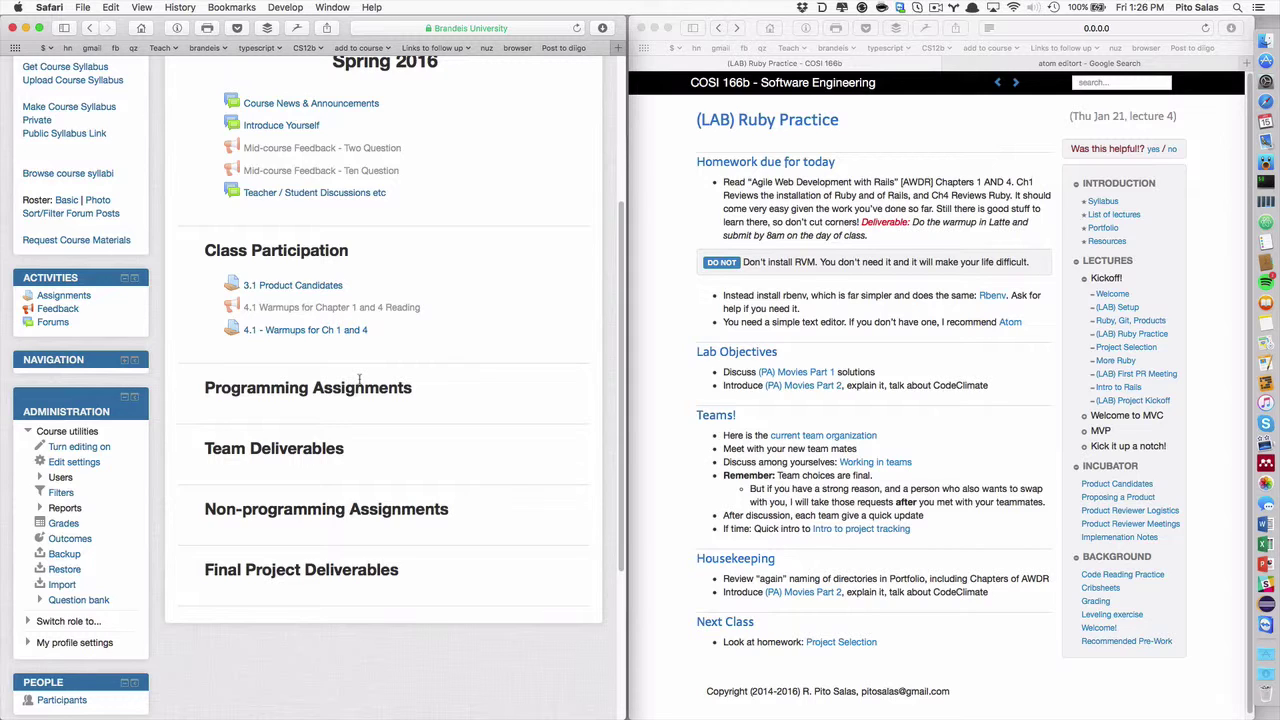
scroll(422, 345, "up", 3)
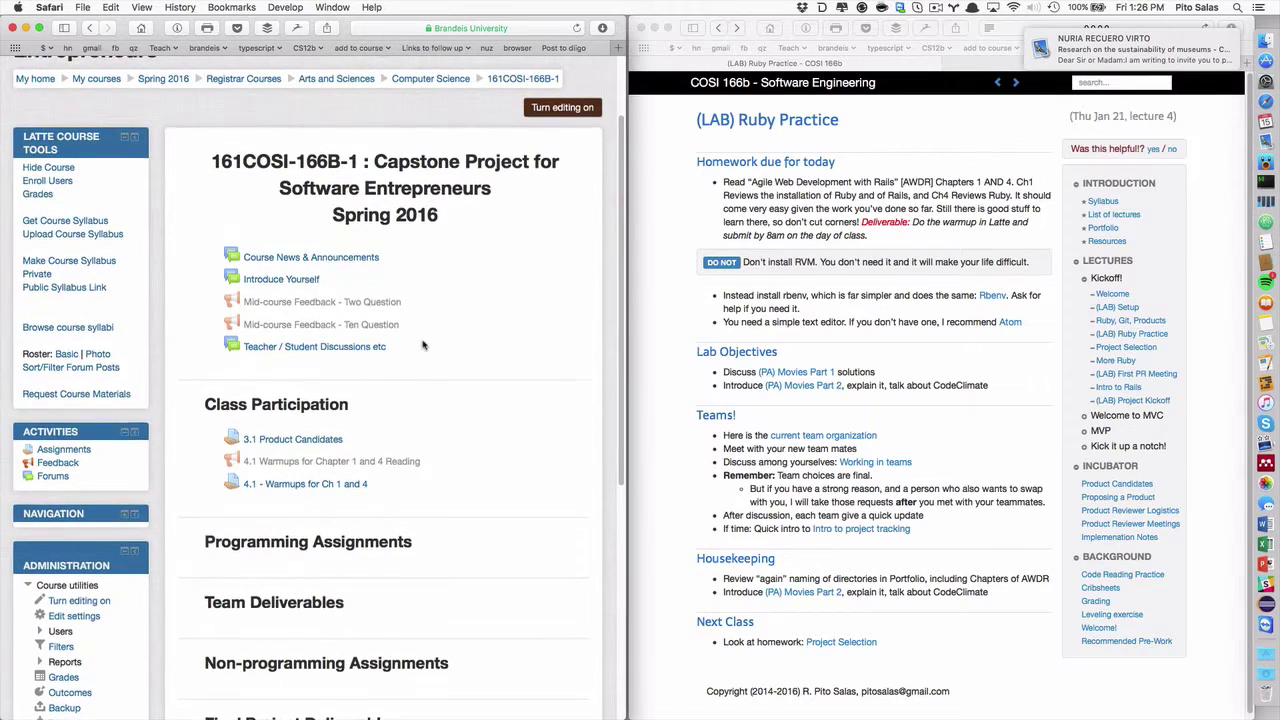
scroll(422, 345, "up", 2)
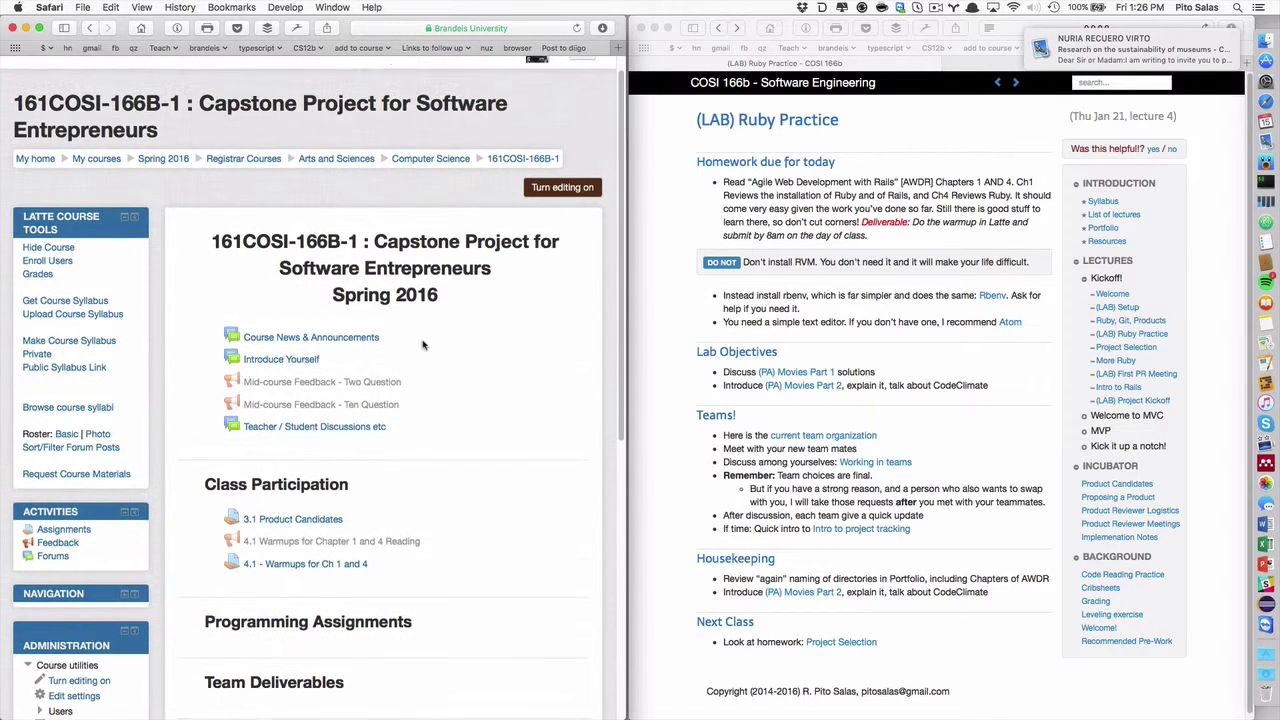
scroll(422, 345, "up", 1)
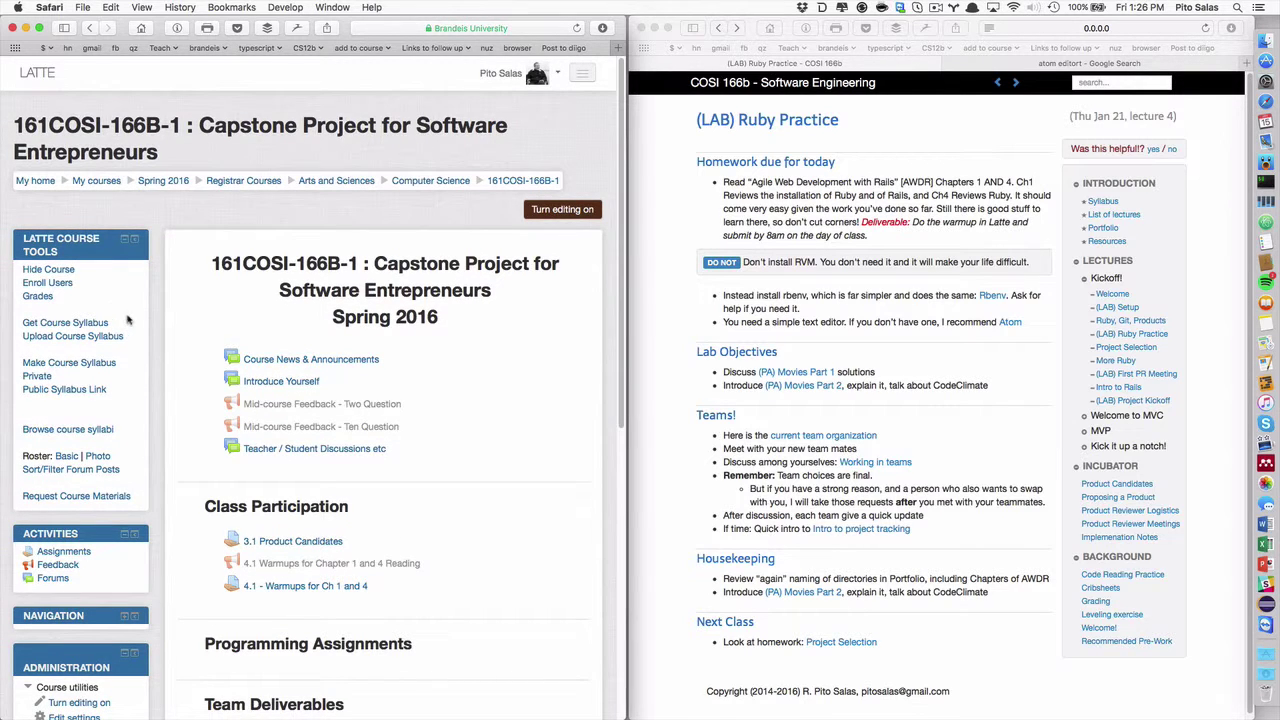
scroll(406, 552, "down", 2)
scroll(406, 552, "down", 1)
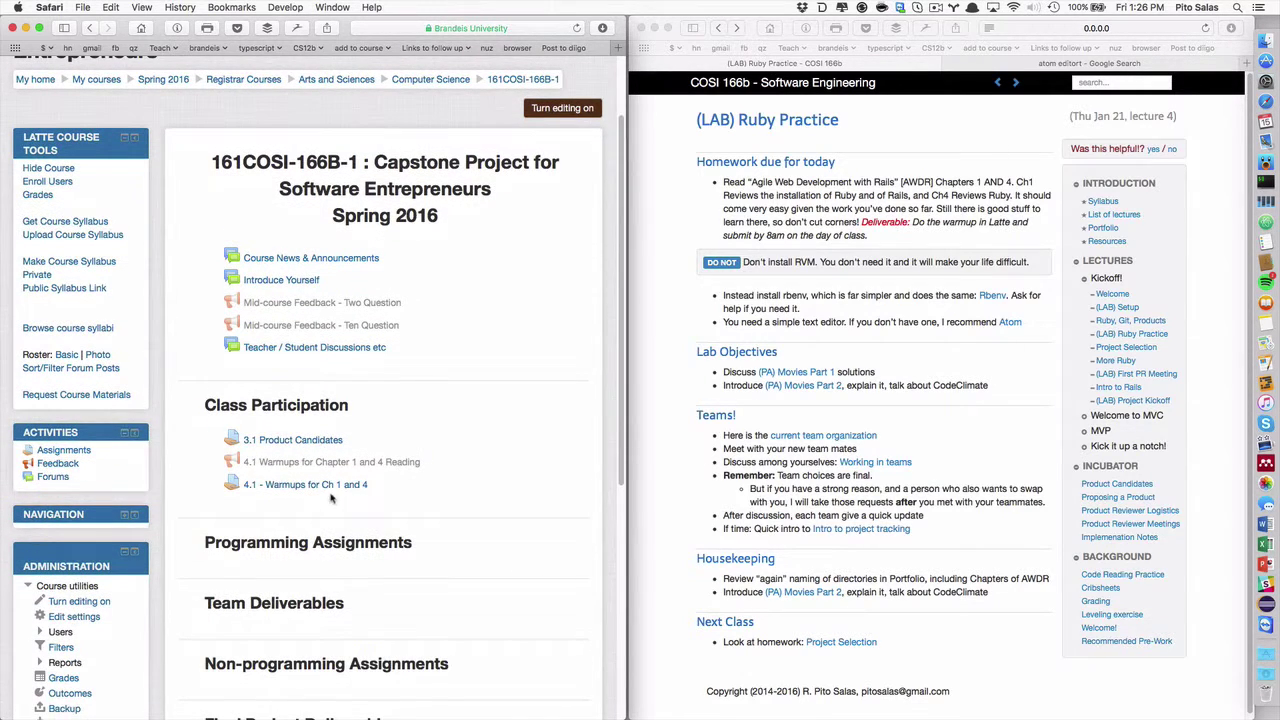
- Open the 4.1 - Warmups for Ch 1 and 4 submissions table and widen the window
left_click(327, 488)
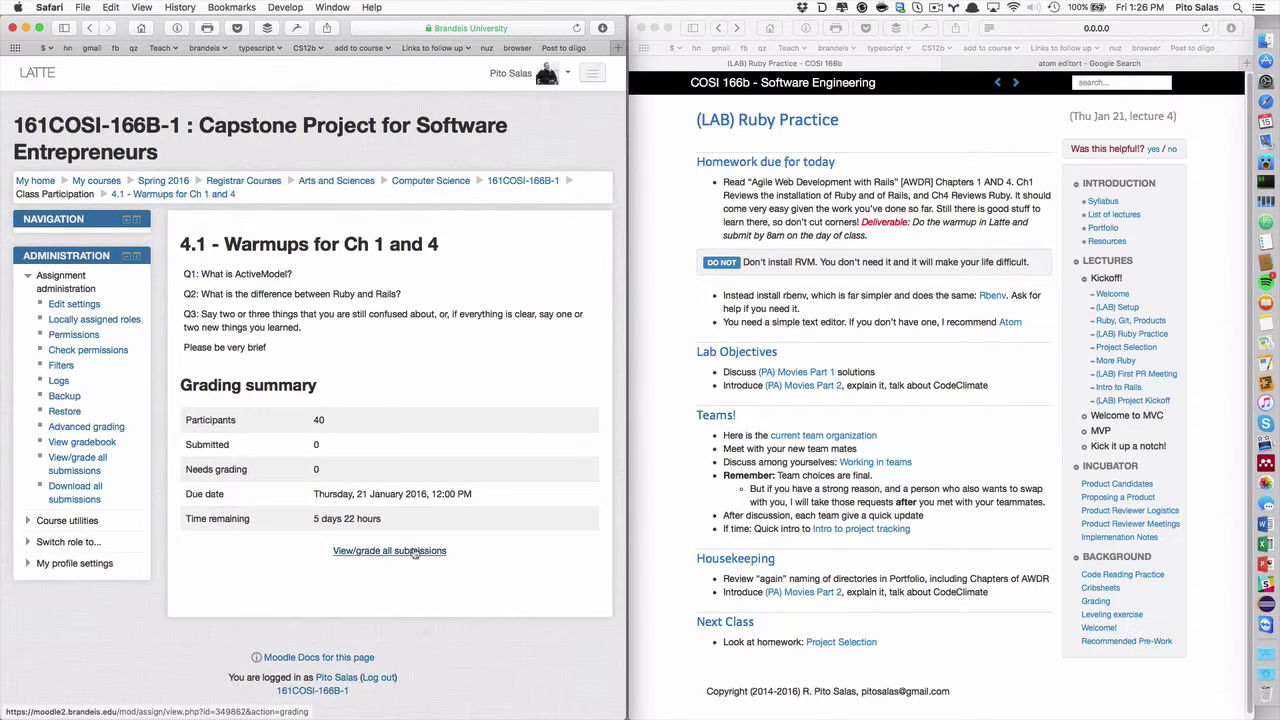
left_click(414, 551)
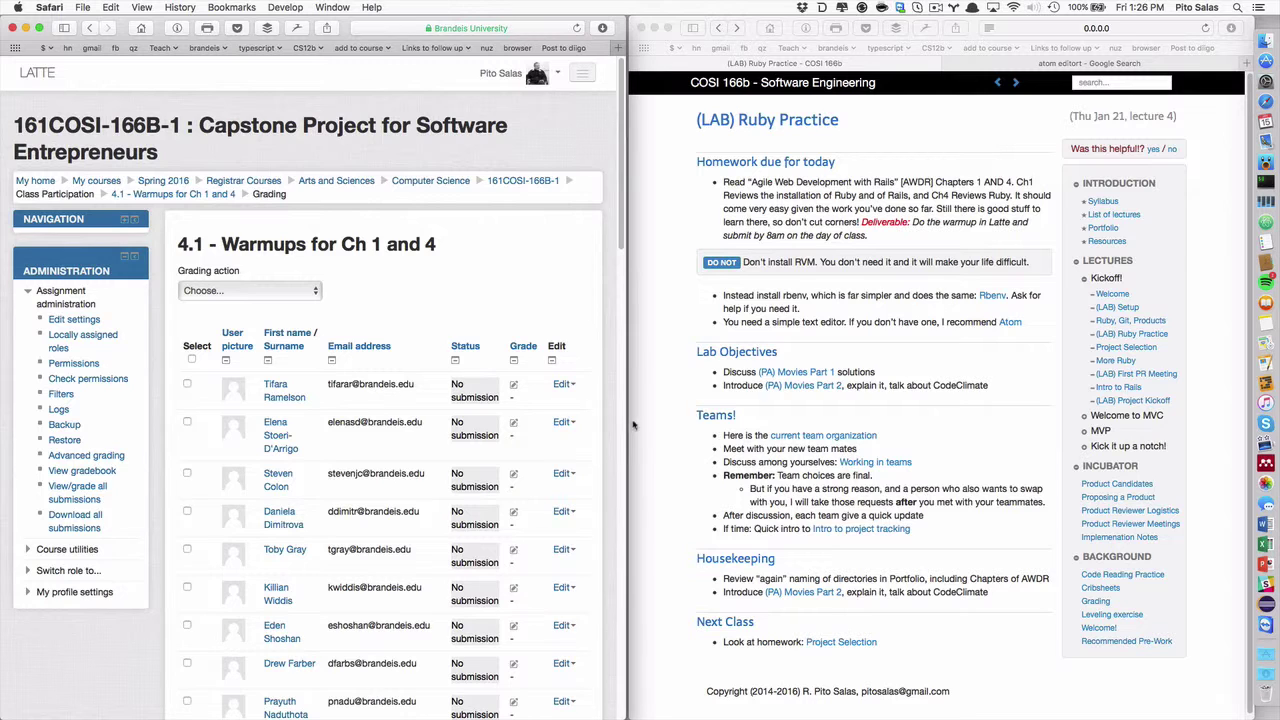
left_click_drag(625, 418, 1092, 410)
- Scroll through the grading table, checking the grading and bulk action menus without changing anything
left_click(395, 240)
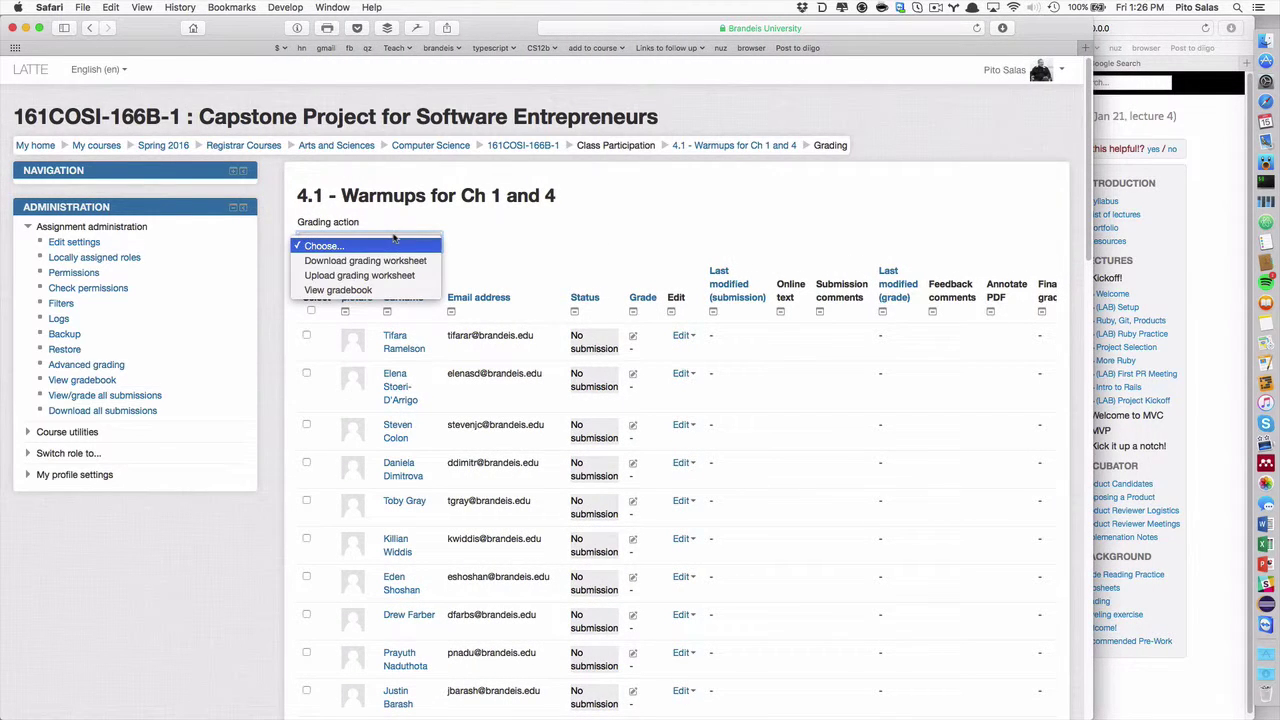
left_click(594, 237)
scroll(603, 491, "down", 10)
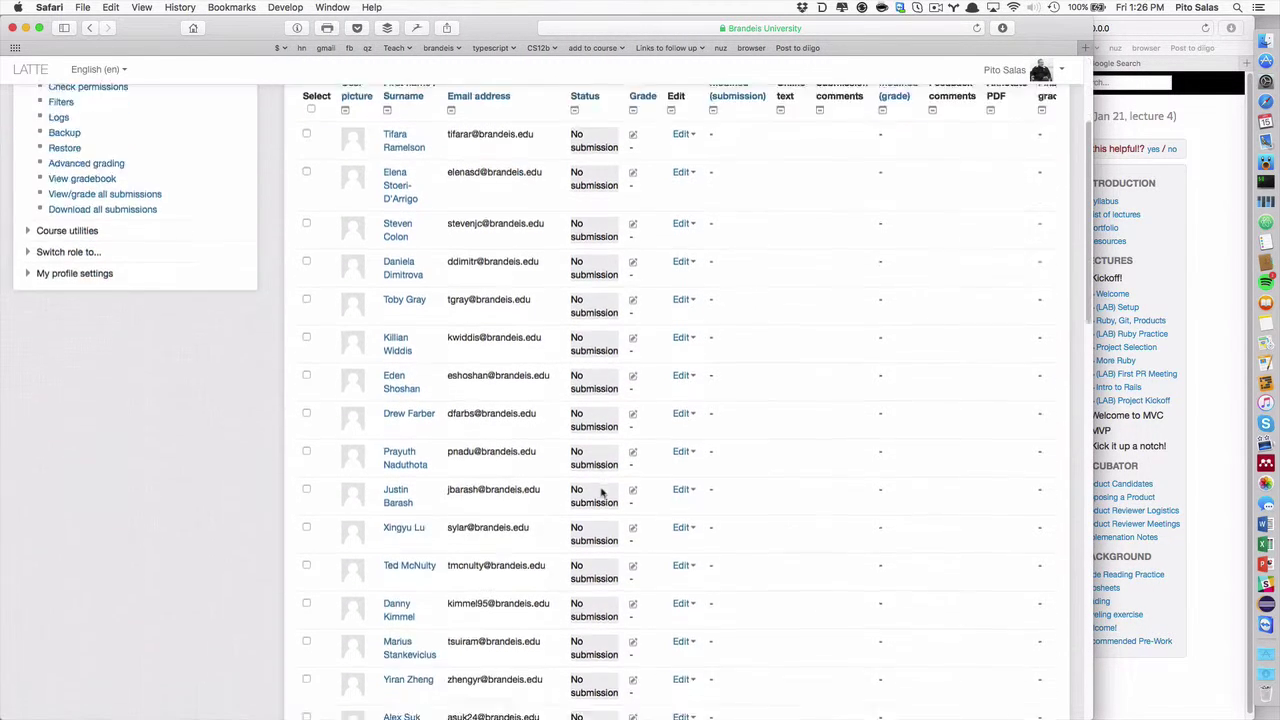
scroll(601, 492, "down", 5)
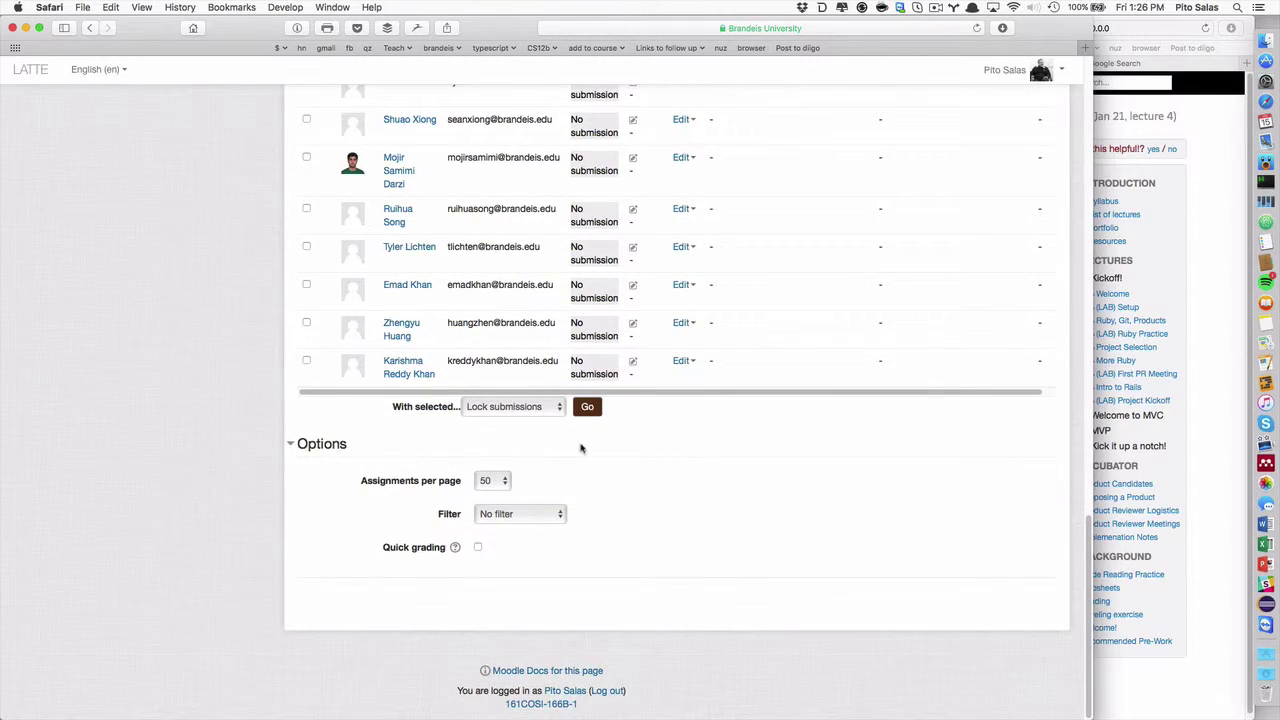
scroll(640, 475, "up", 10)
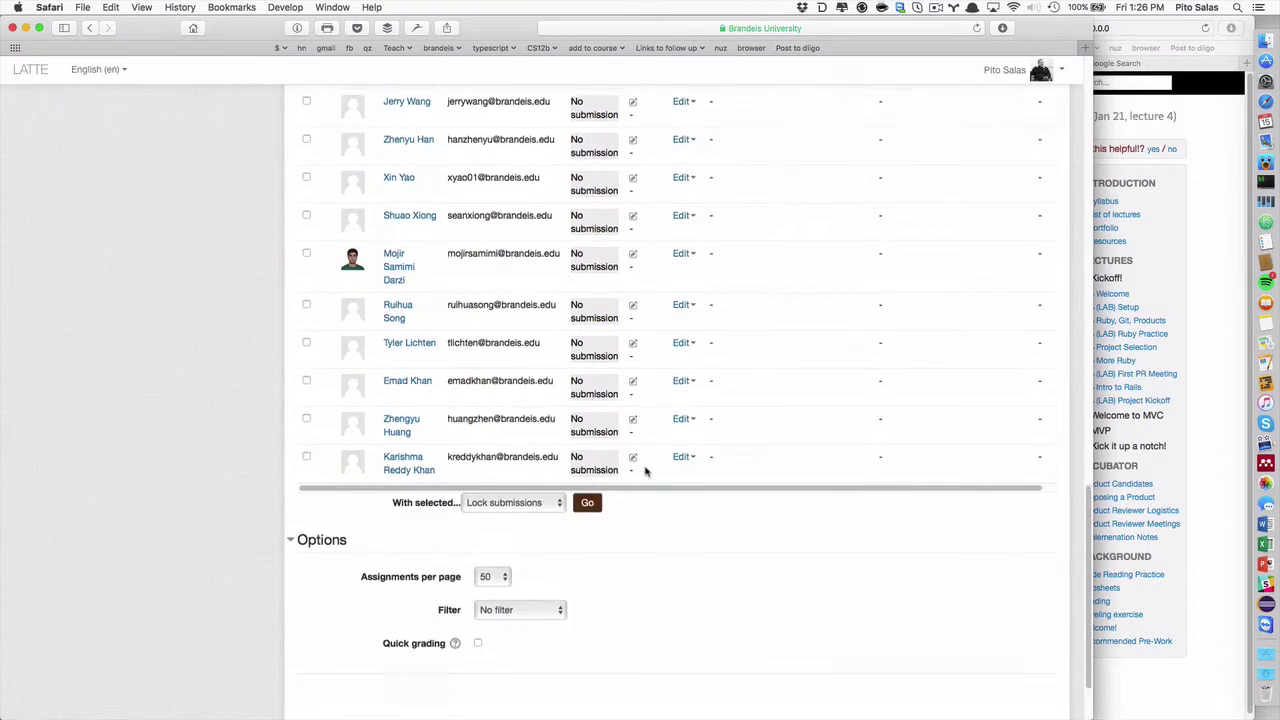
scroll(645, 470, "up", 10)
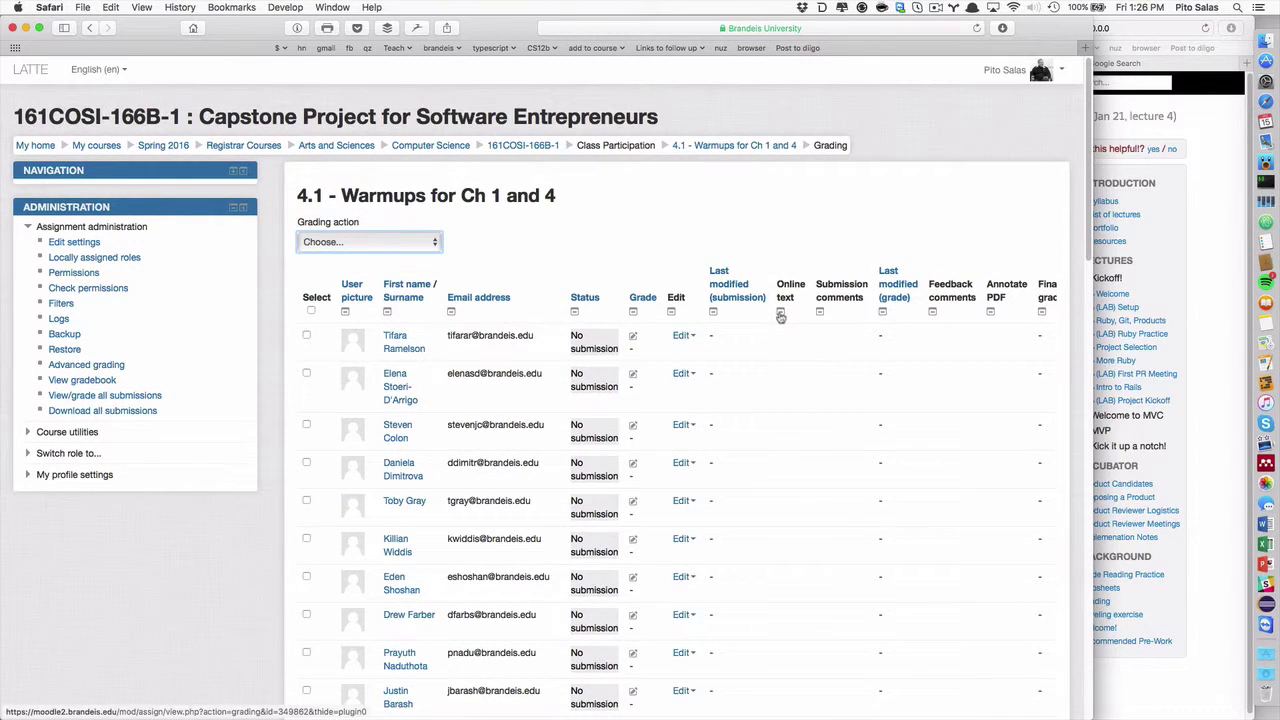
scroll(460, 424, "down", 15)
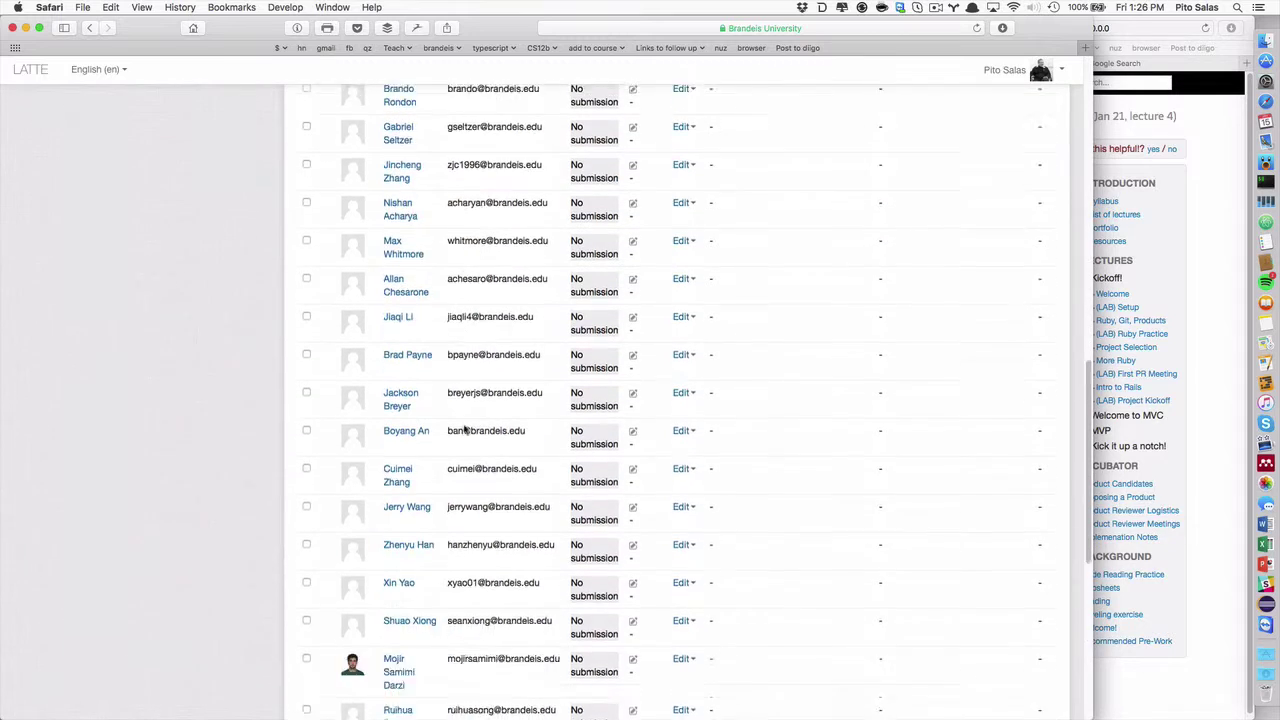
left_click(463, 428)
left_click(463, 431)
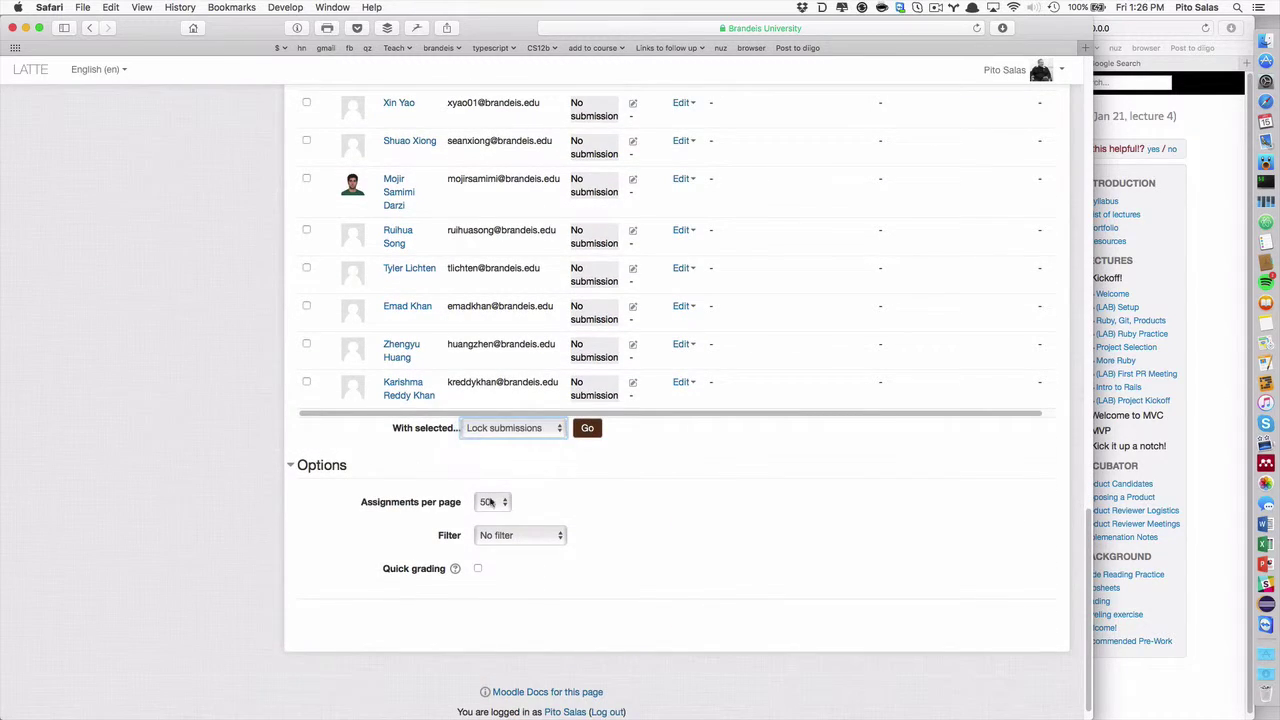
scroll(646, 491, "up", 15)
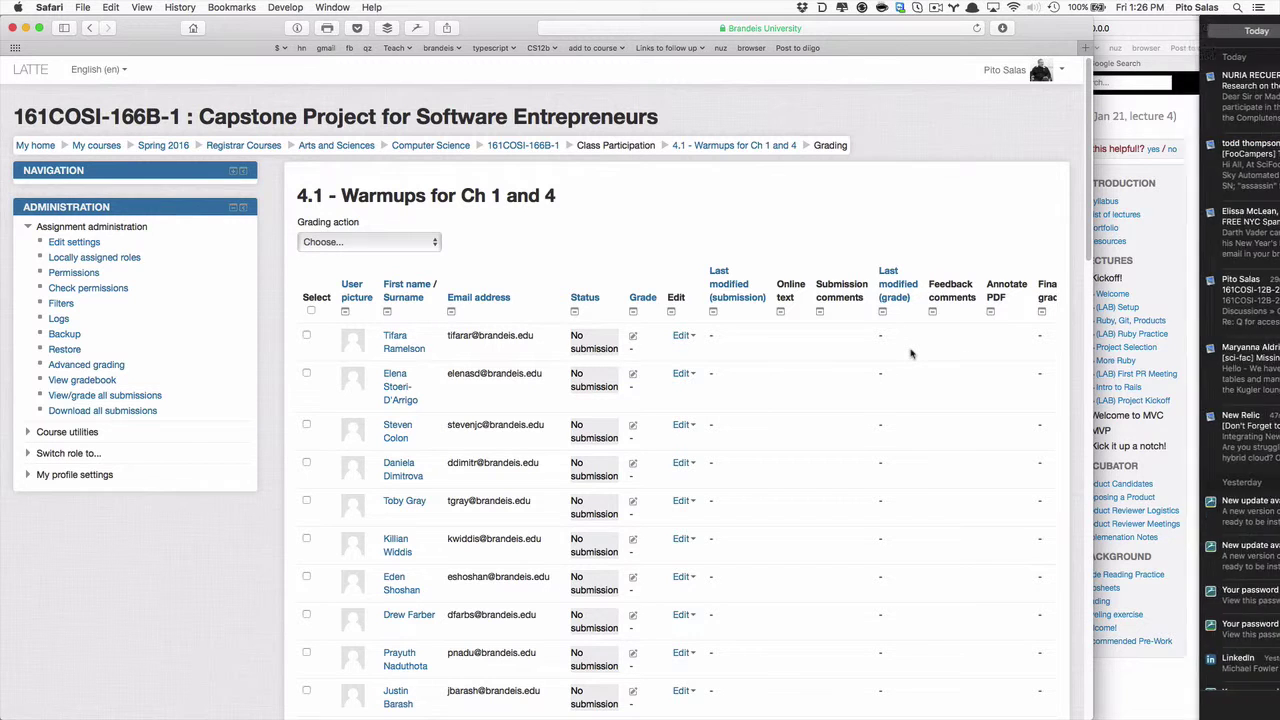
- Download the 4.1 warmups grading worksheet and open the Grades CSV from Downloads
left_click(378, 244)
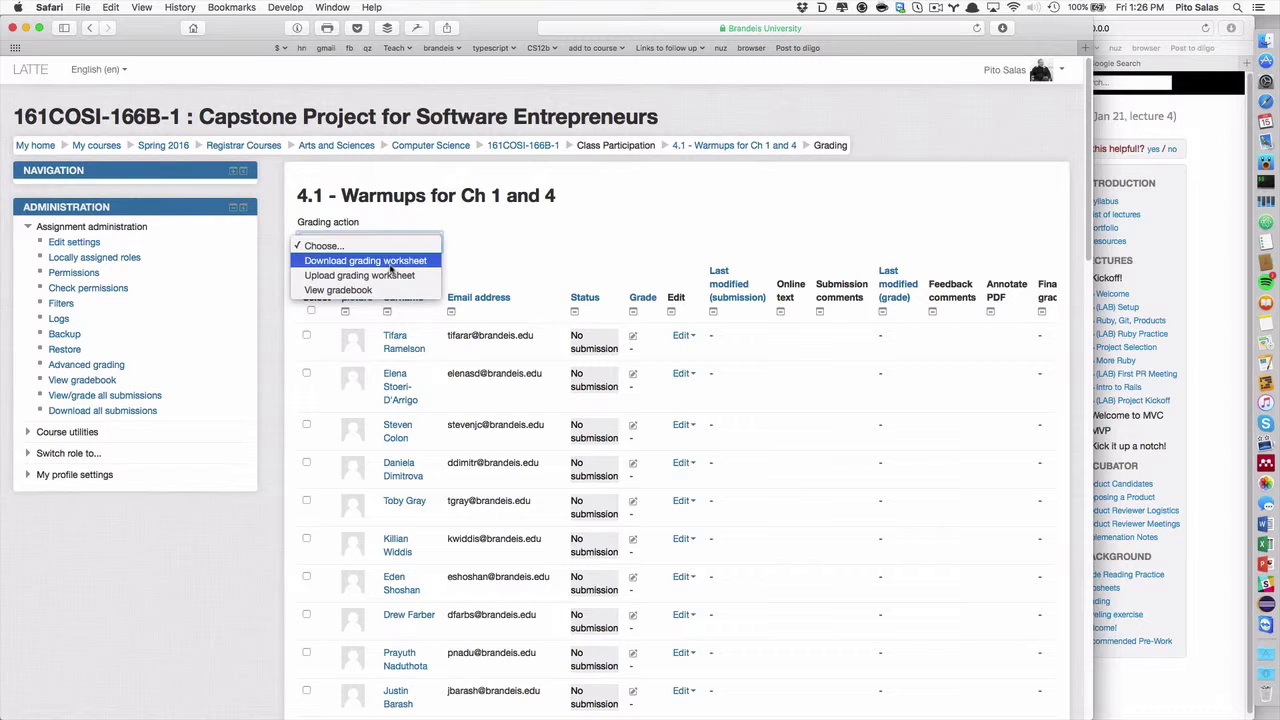
left_click(390, 266)
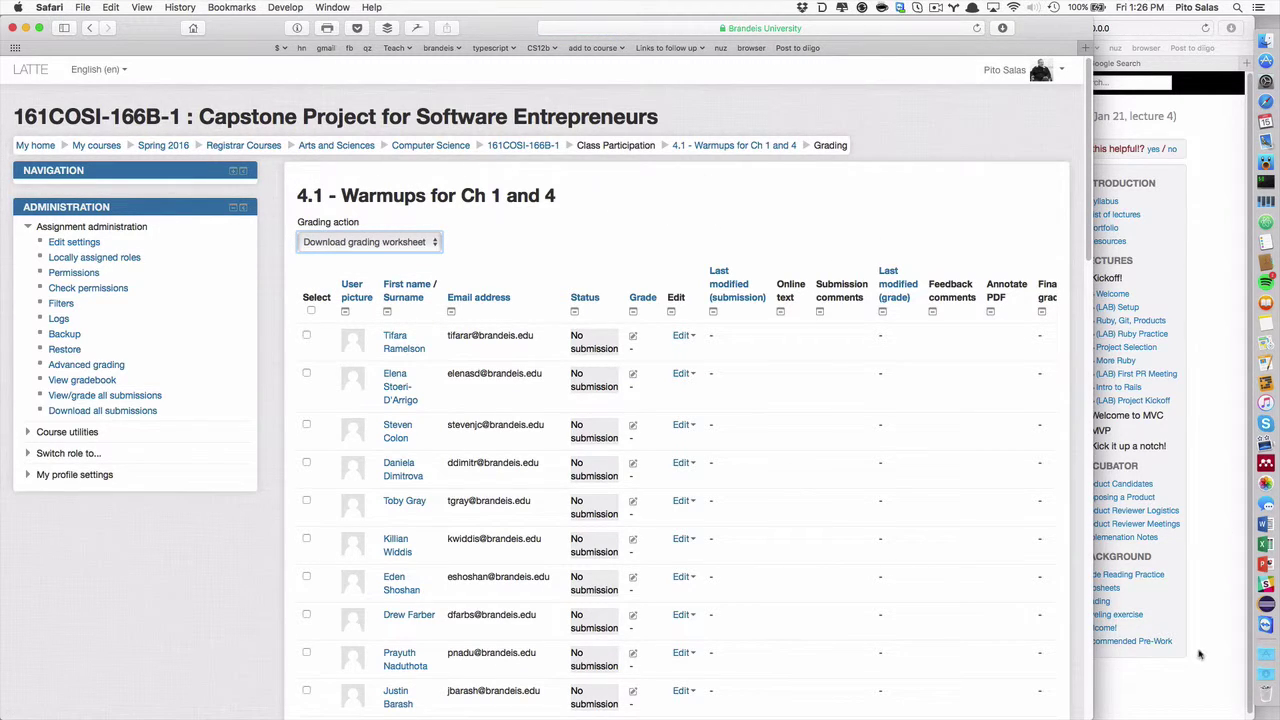
left_click(1250, 678)
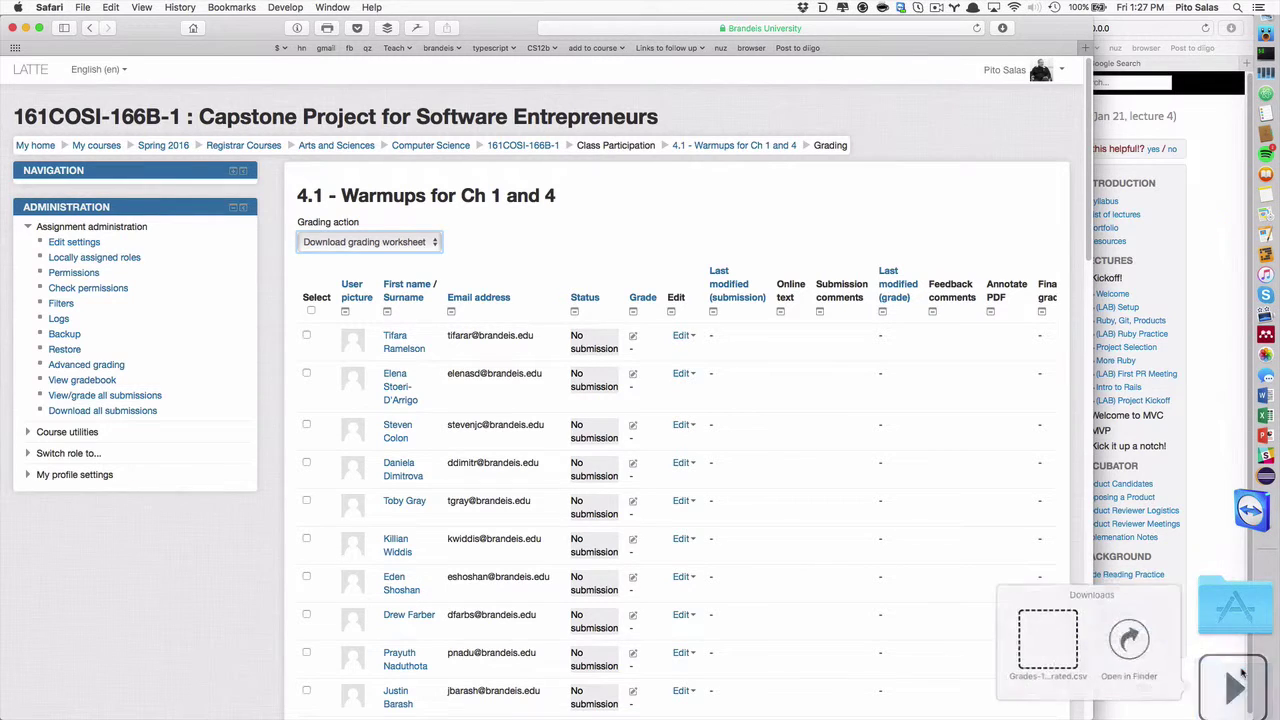
left_click(1062, 640)
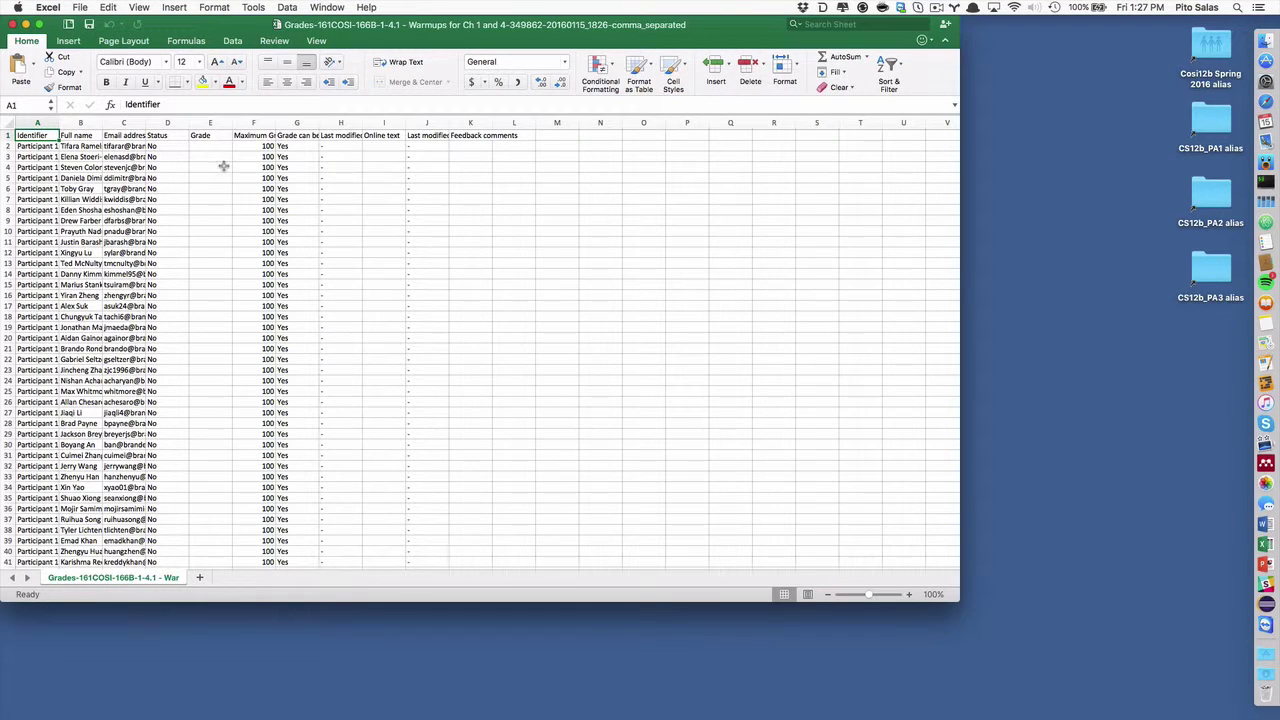
- Enter grade 100 in E2 and test feedback text in K2 for the first student
left_click(202, 146)
type("100")
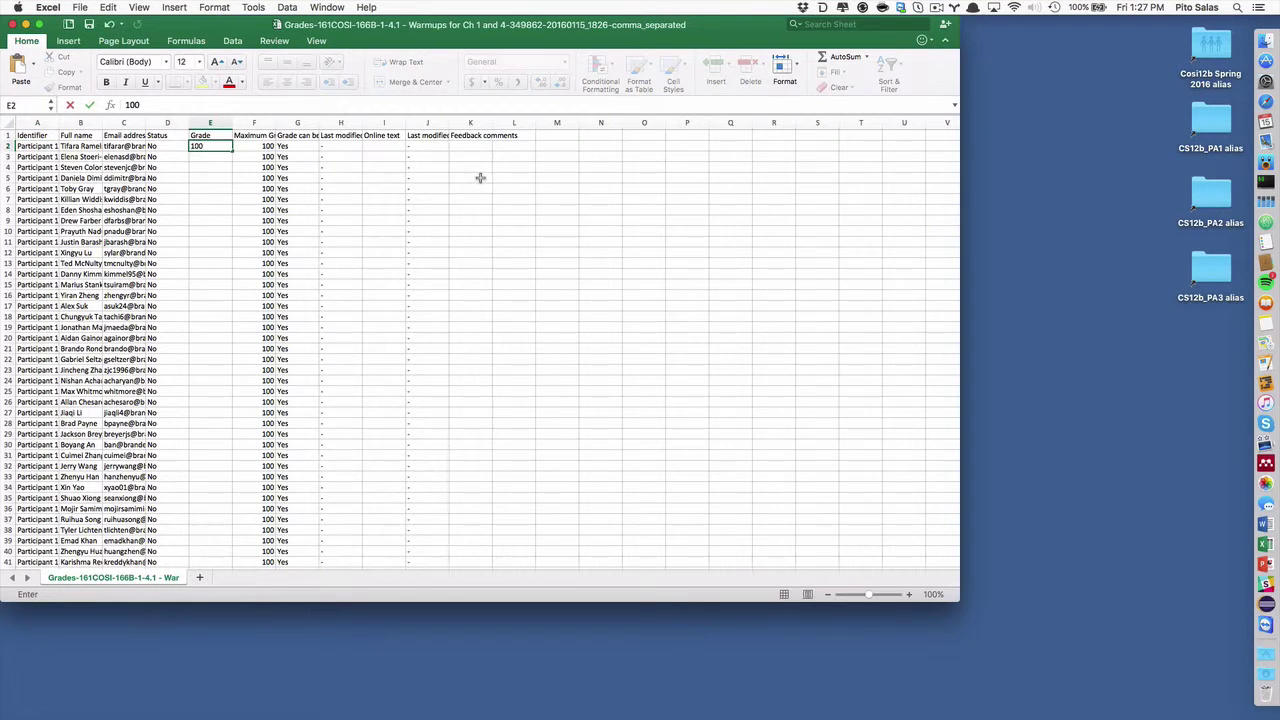
left_click(370, 146)
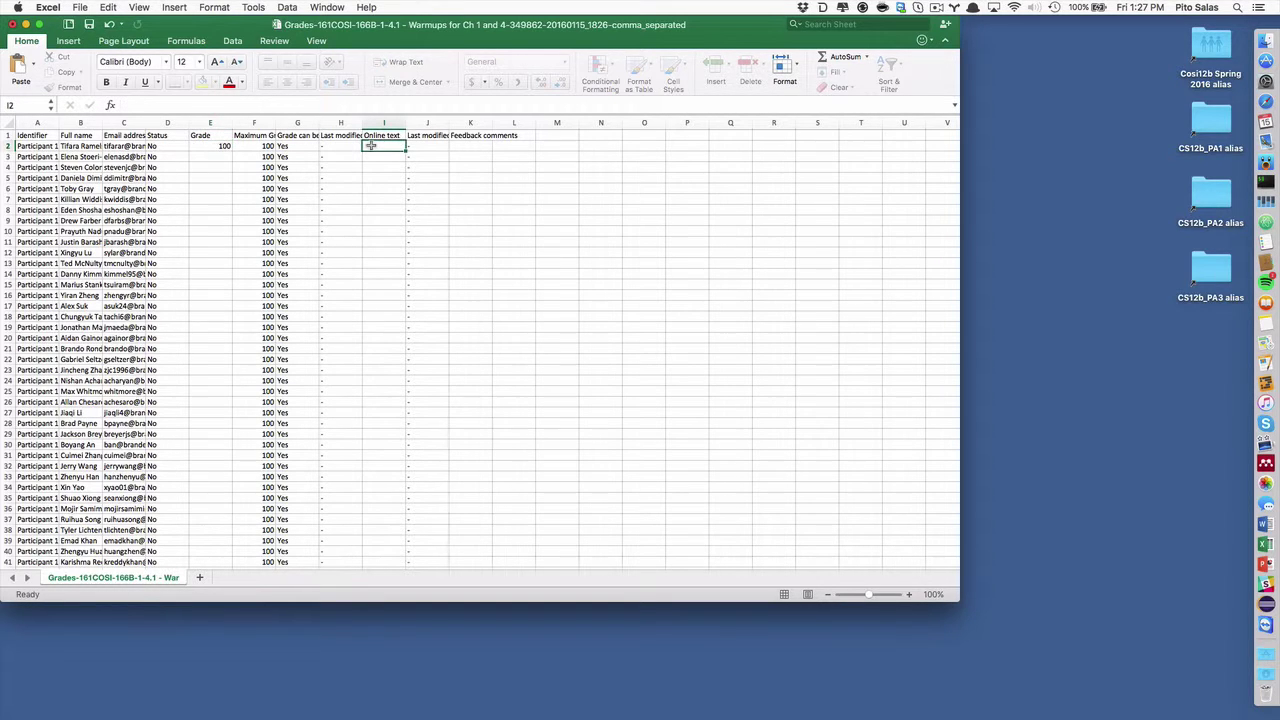
left_click(467, 146)
type("jksahdkjashdkajs")
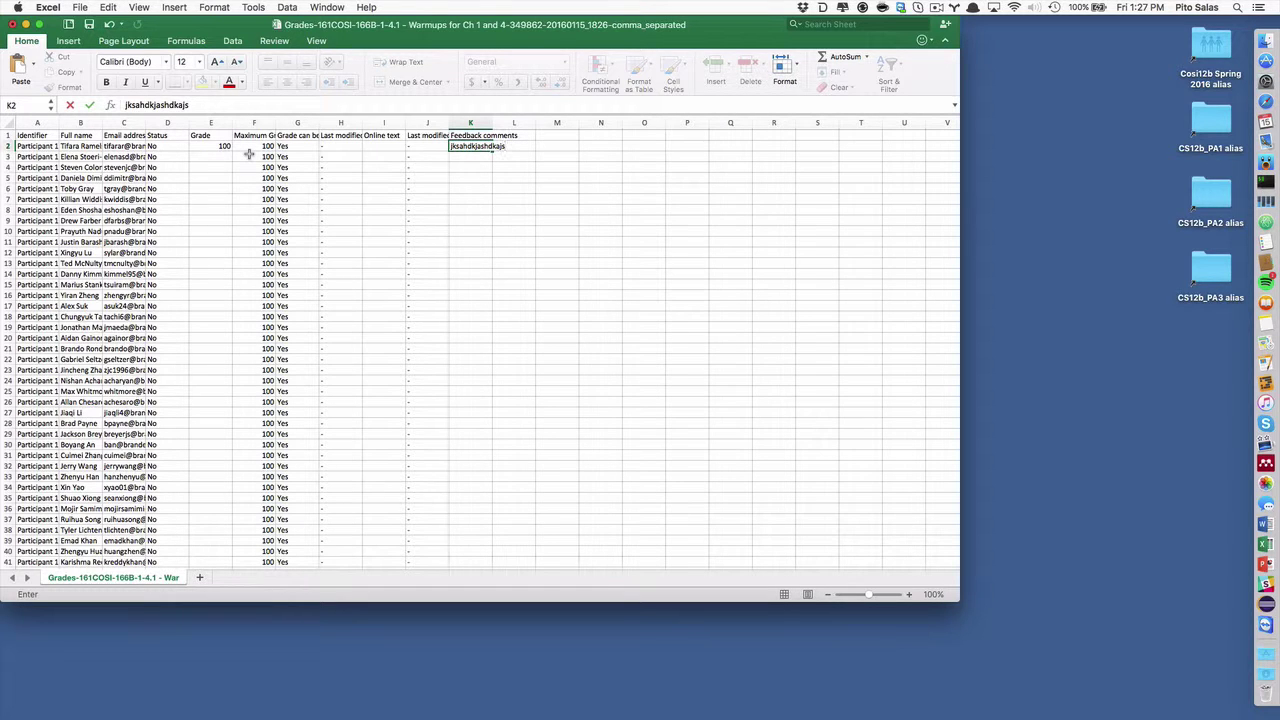
scroll(197, 311, "down", 10)
scroll(209, 314, "up", 7)
- Save the worksheet in CSV format, then quit Excel with Don't Save
key("super+s")
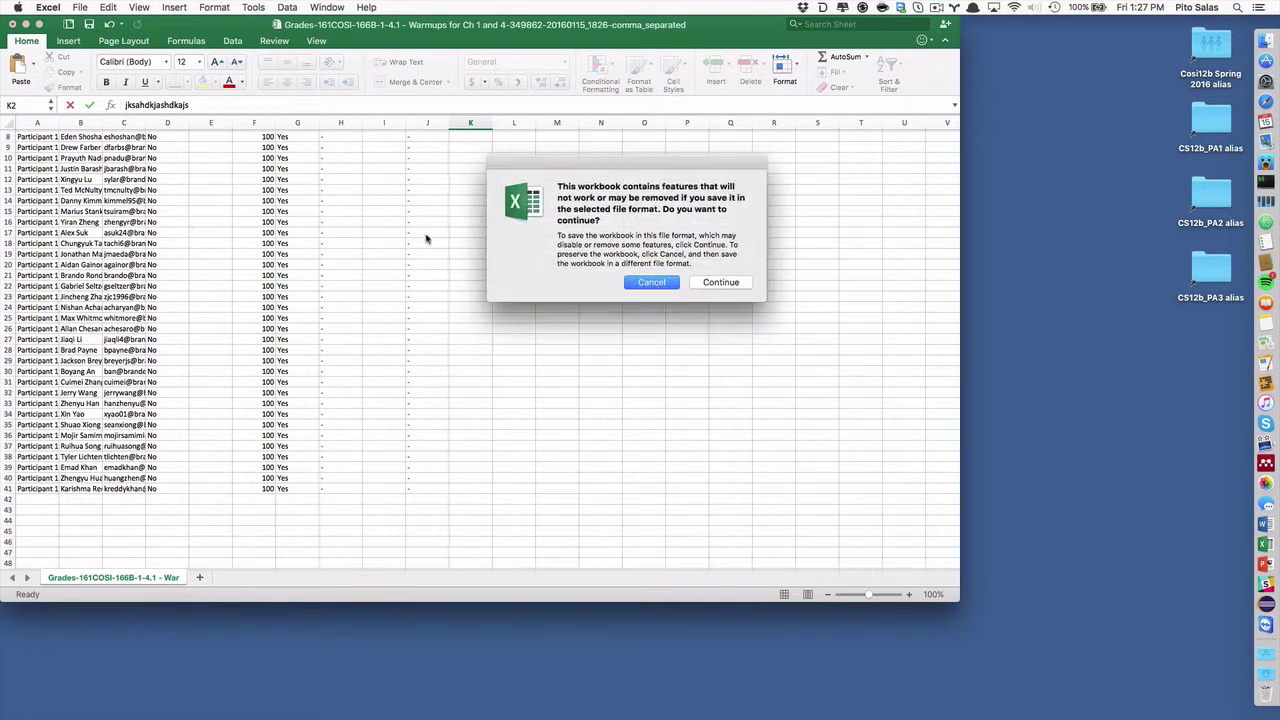
left_click(721, 283)
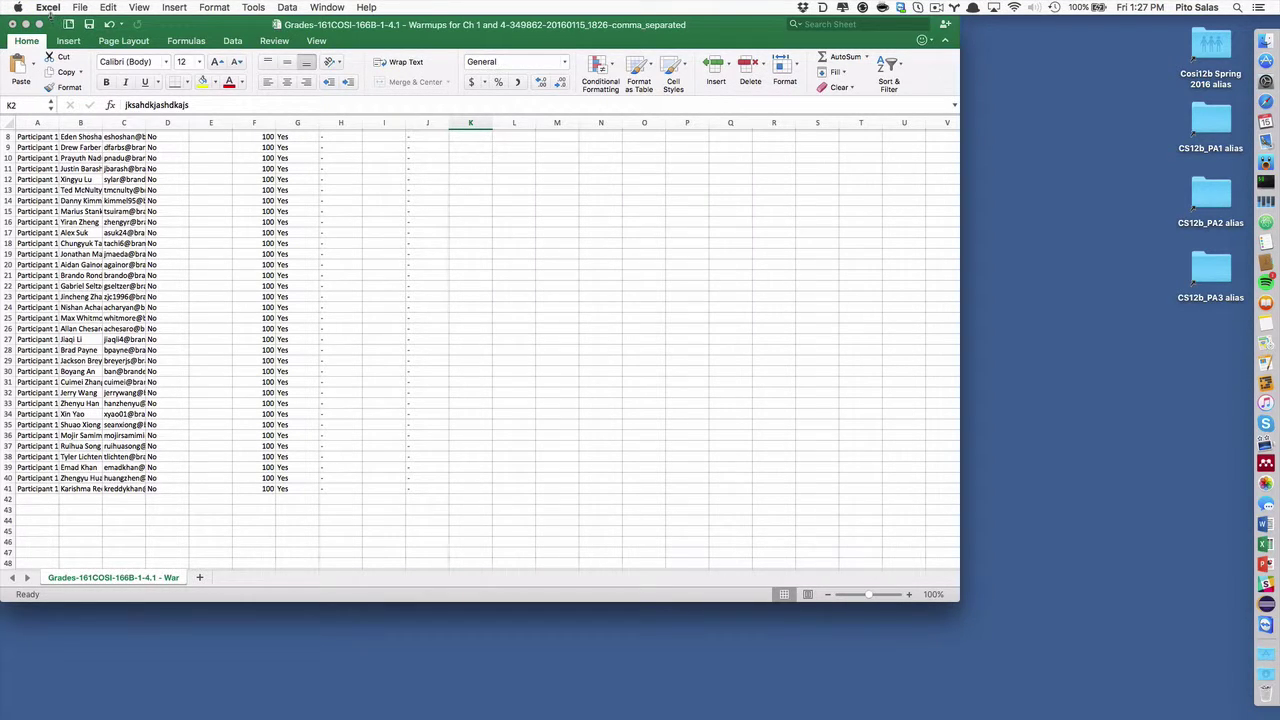
key("super+q")
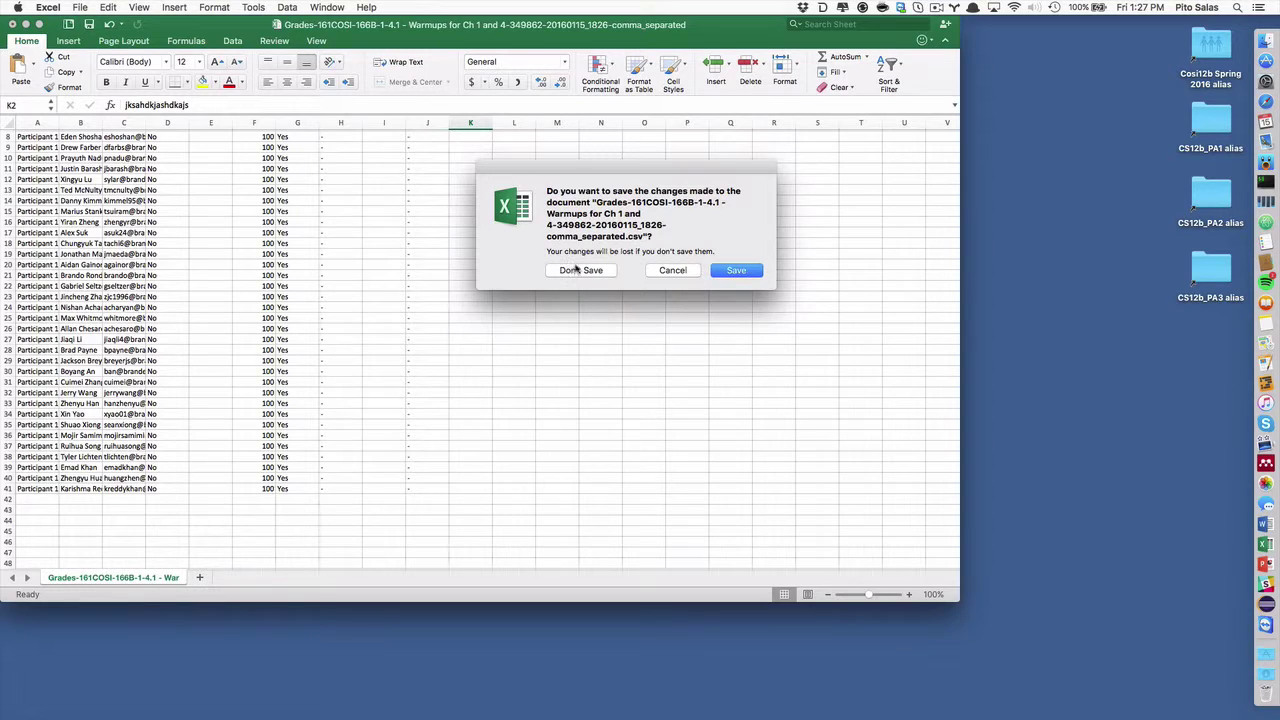
left_click(581, 271)
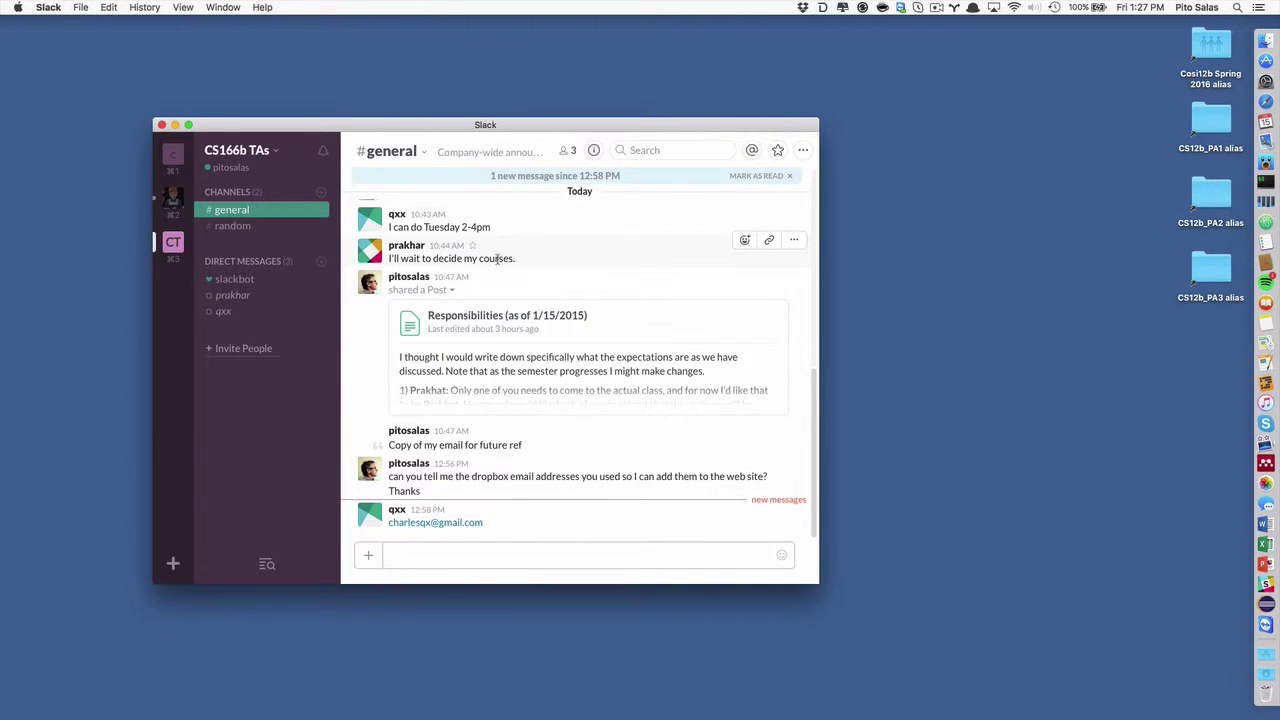
- Return to the 4.1 warmups grading page in Safari and narrow it to reveal the course site
key("super+Tab")
key("super+Tab")
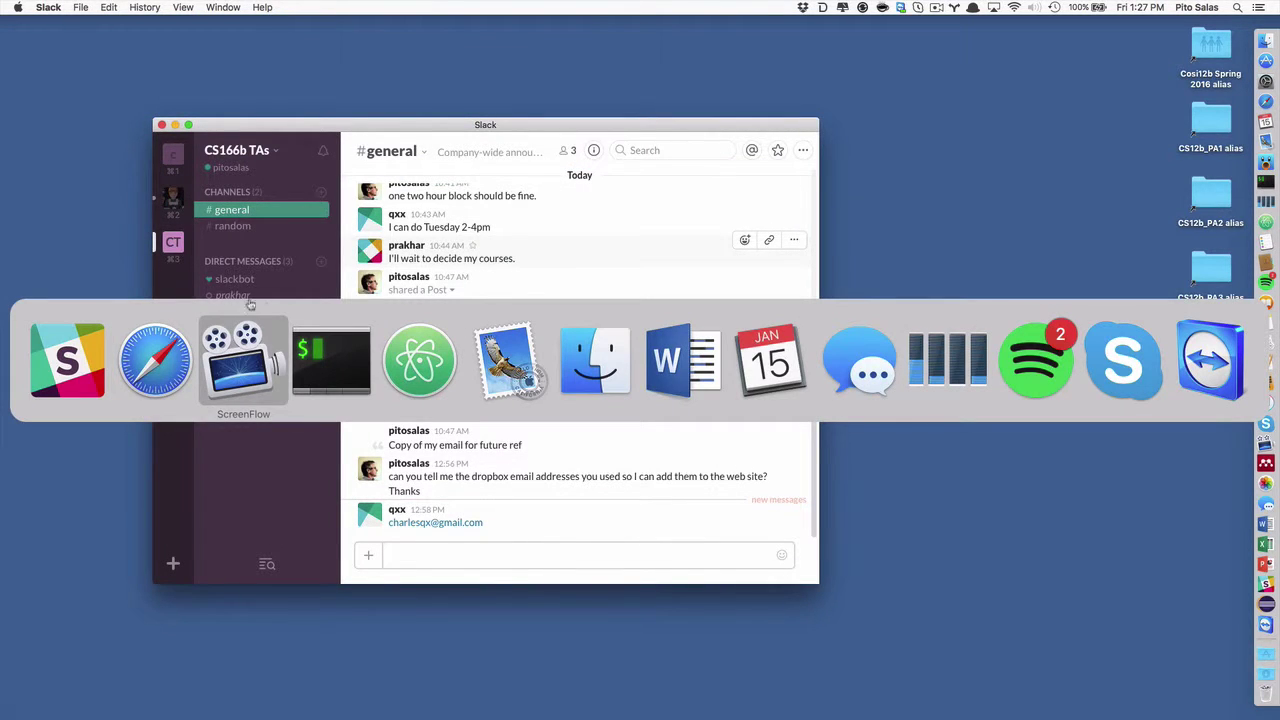
left_click(176, 355)
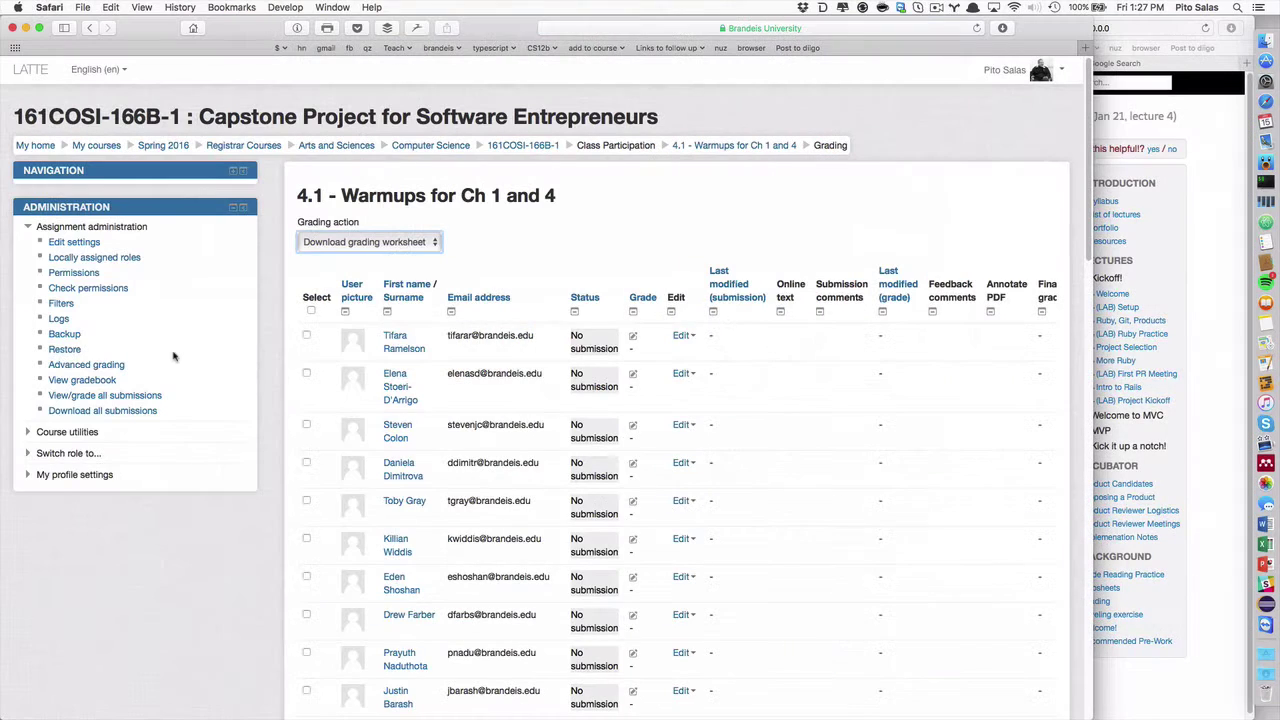
left_click(368, 242)
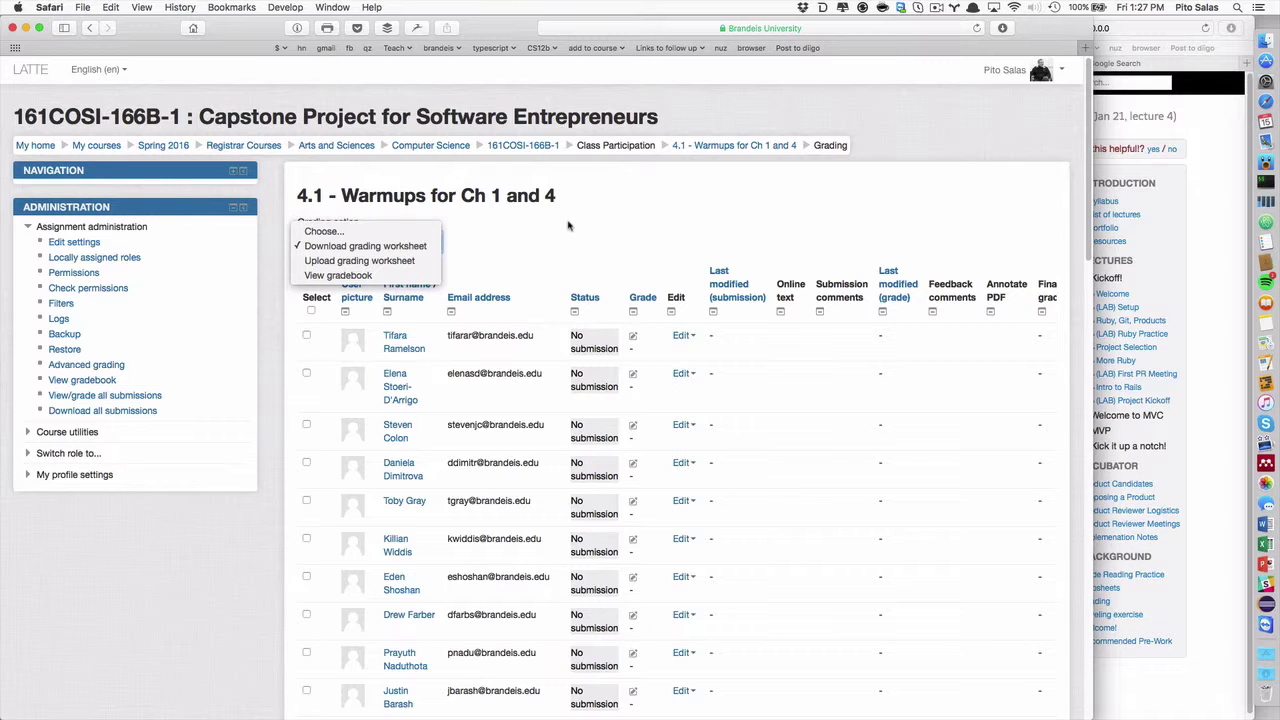
left_click(684, 218)
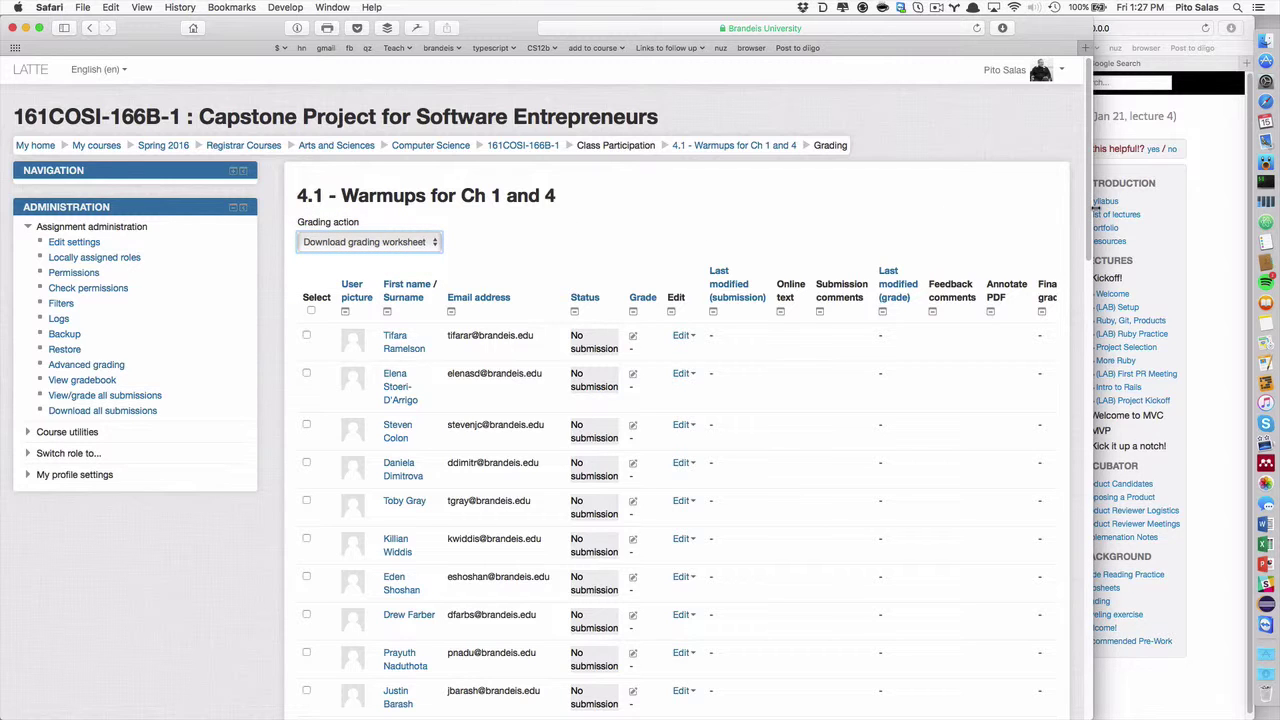
left_click_drag(1094, 207, 624, 254)
- Step through the course site's lectures to More Ruby (Wed Jan 27, lecture 6)
left_click(820, 289)
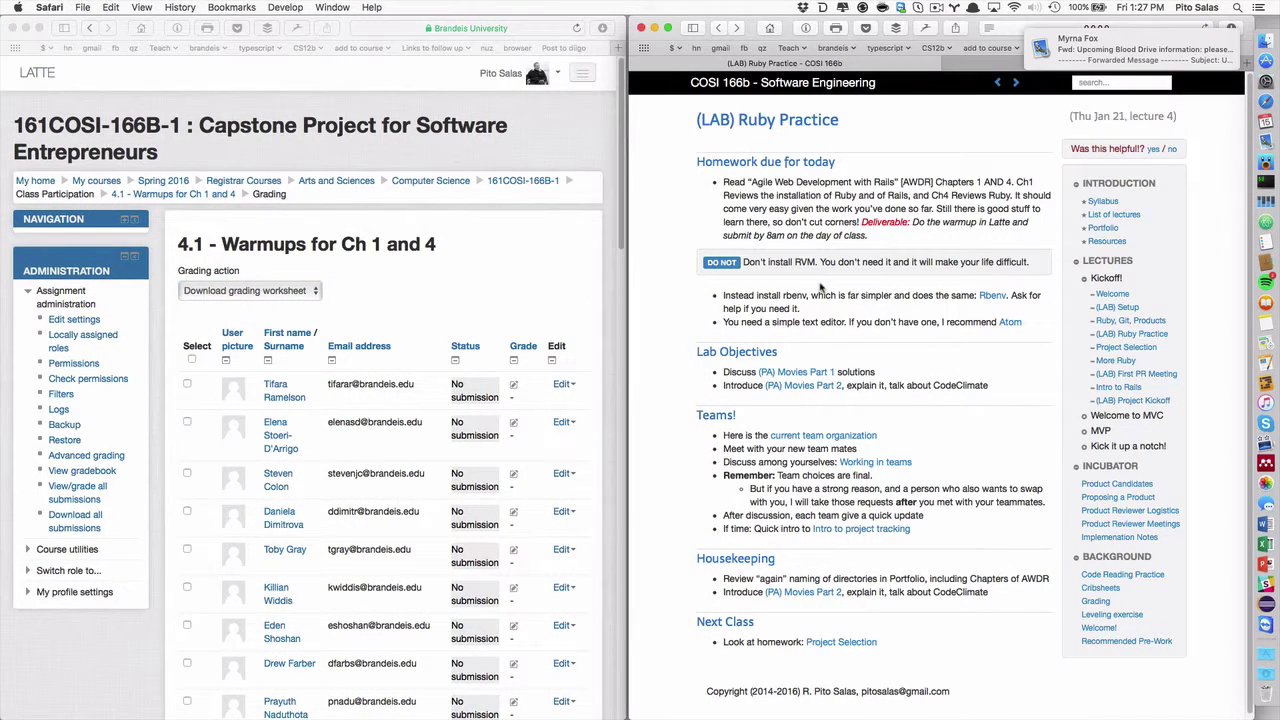
scroll(843, 177, "up", 2)
left_click(997, 82)
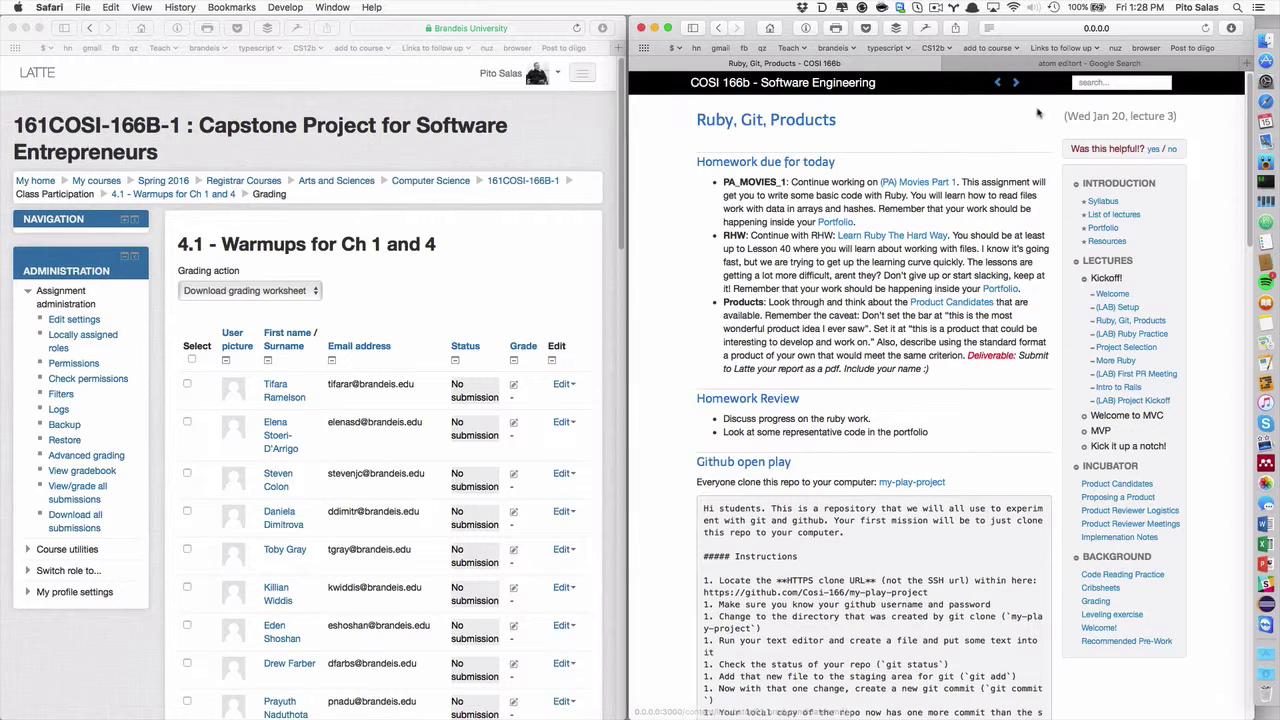
left_click(1016, 83)
left_click(1016, 84)
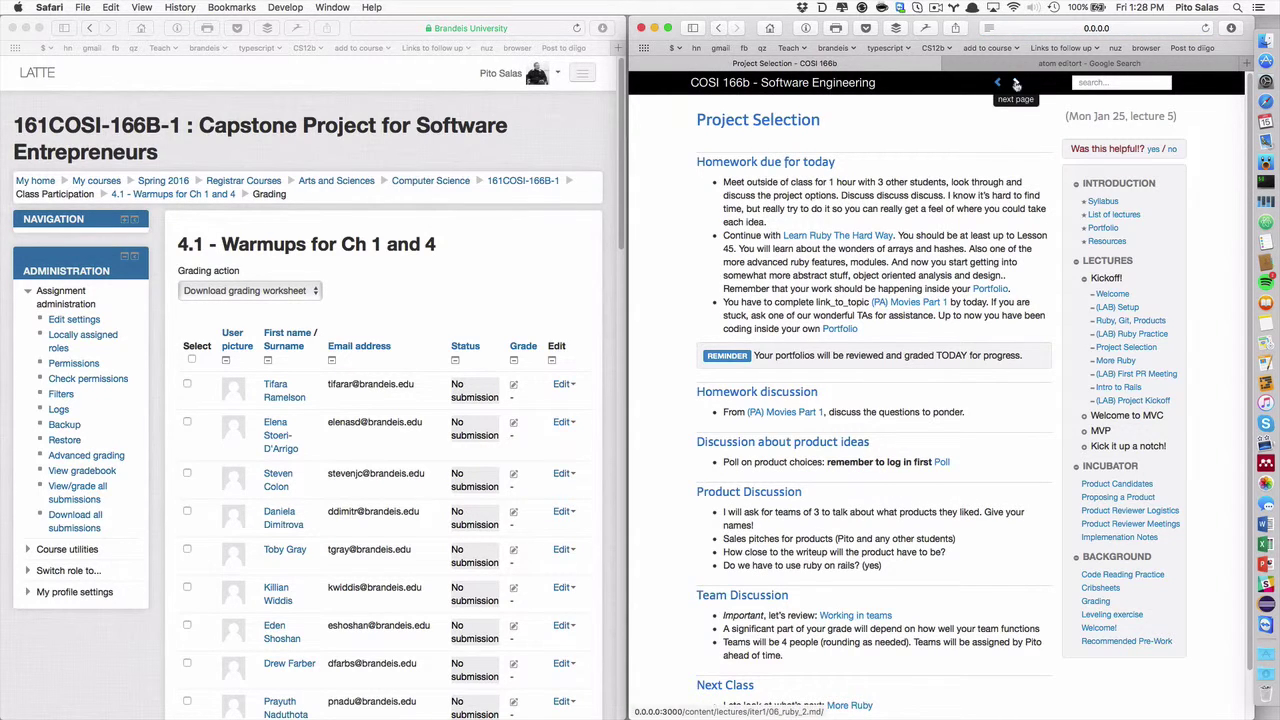
left_click(1016, 83)
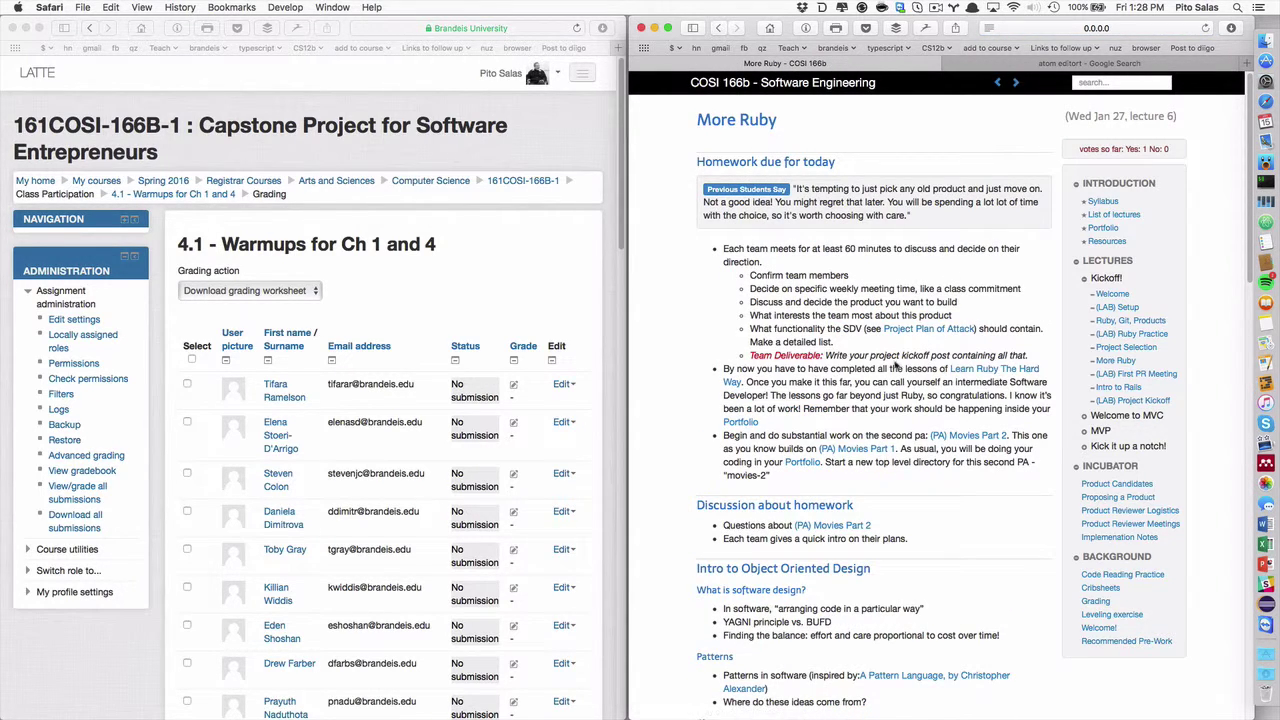
left_click(508, 278)
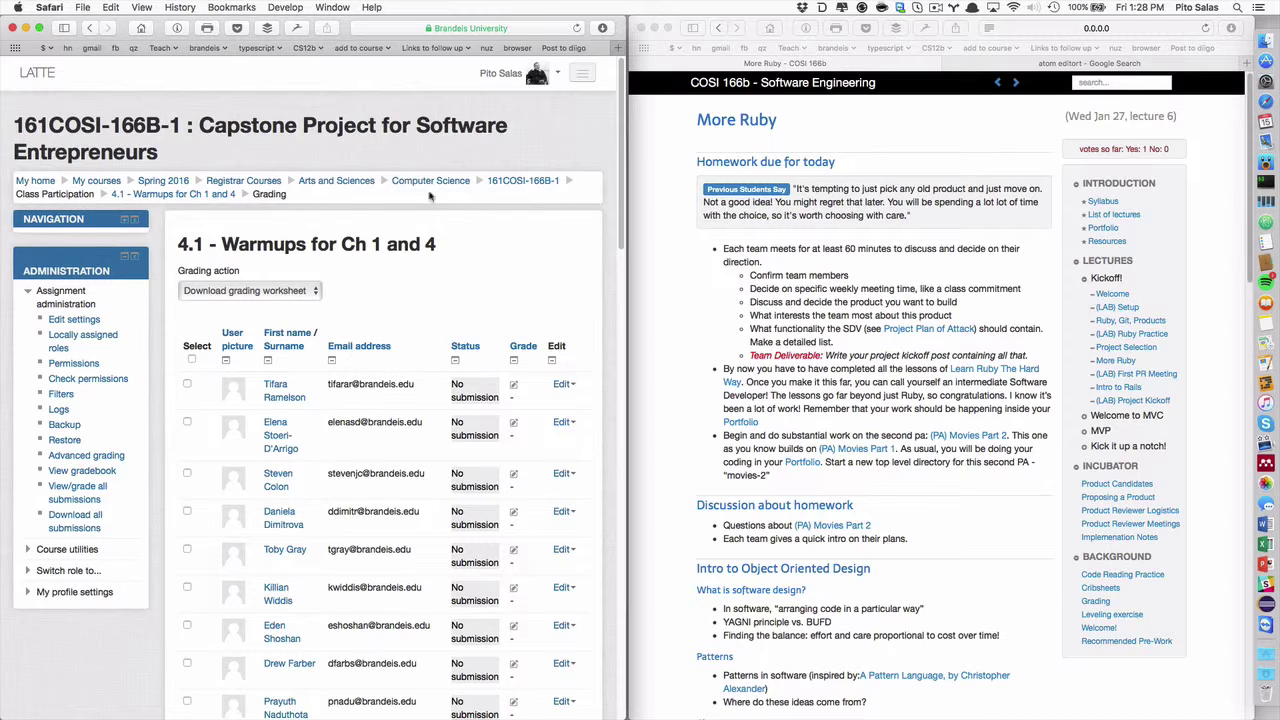
- Go to the 161COSI-166B-1 course page, turn editing on, and scroll toward Team Deliverables
left_click(512, 185)
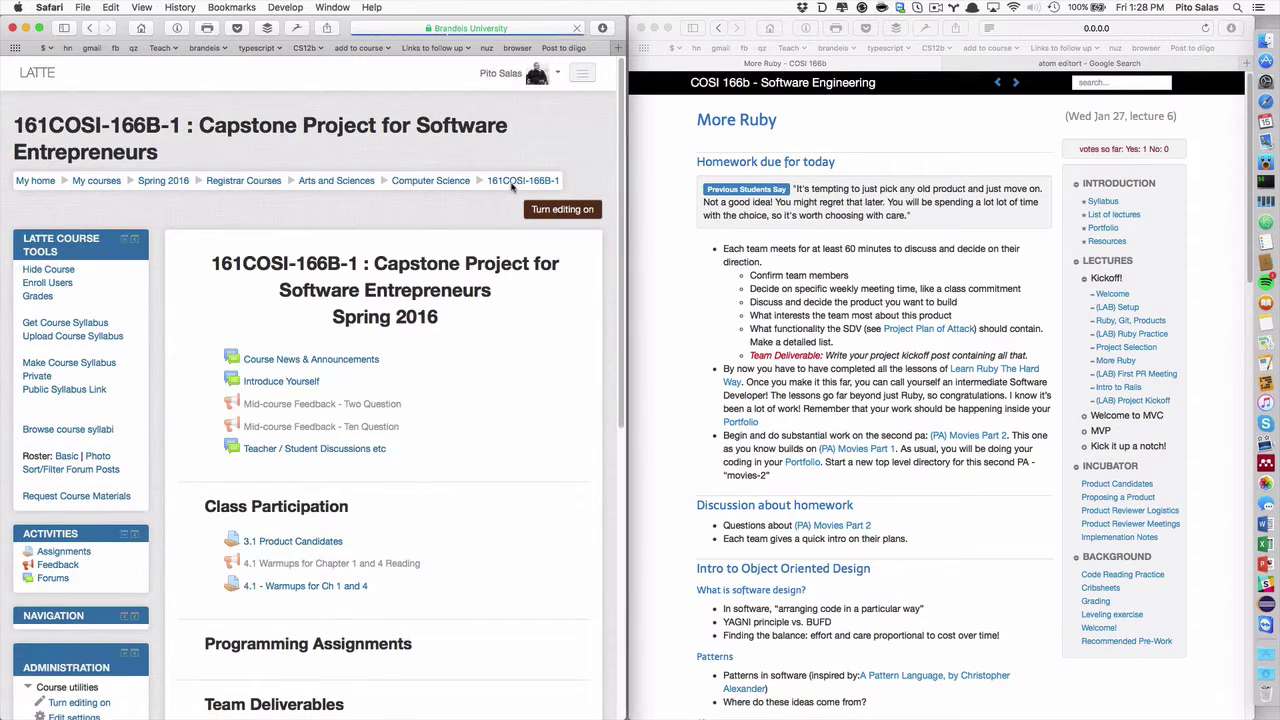
scroll(480, 360, "down", 2)
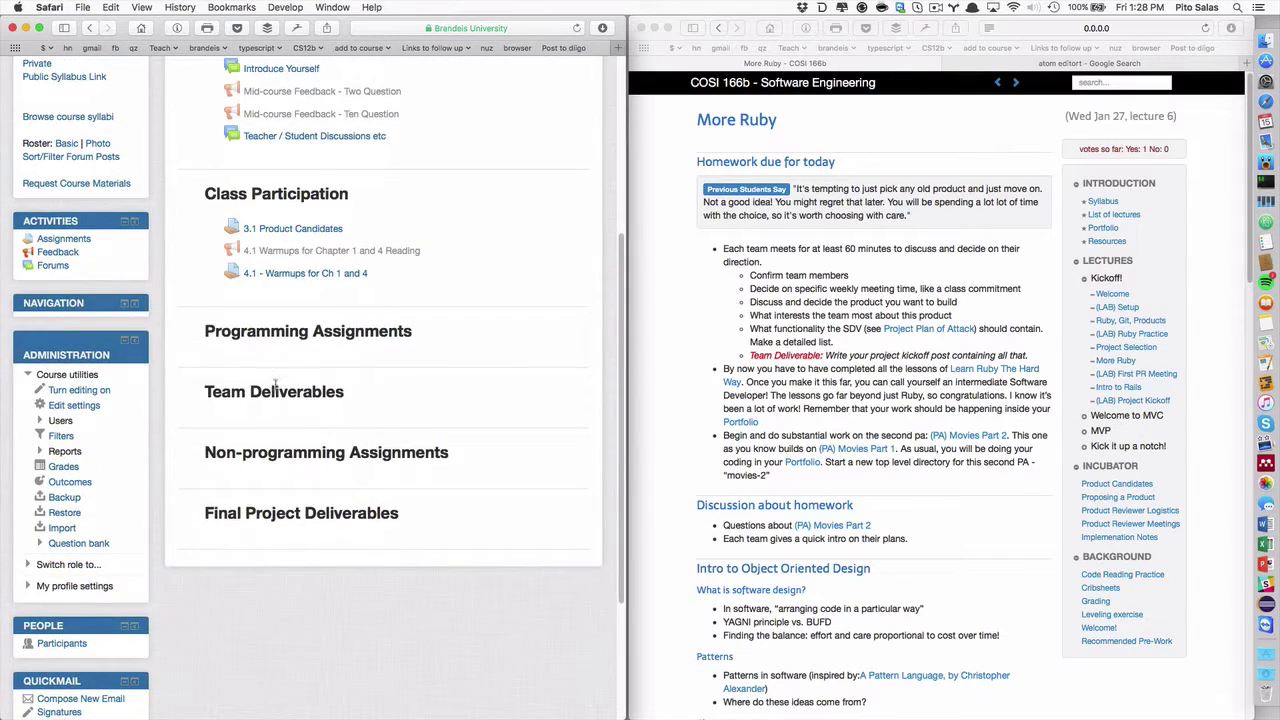
scroll(478, 354, "up", 5)
left_click(563, 205)
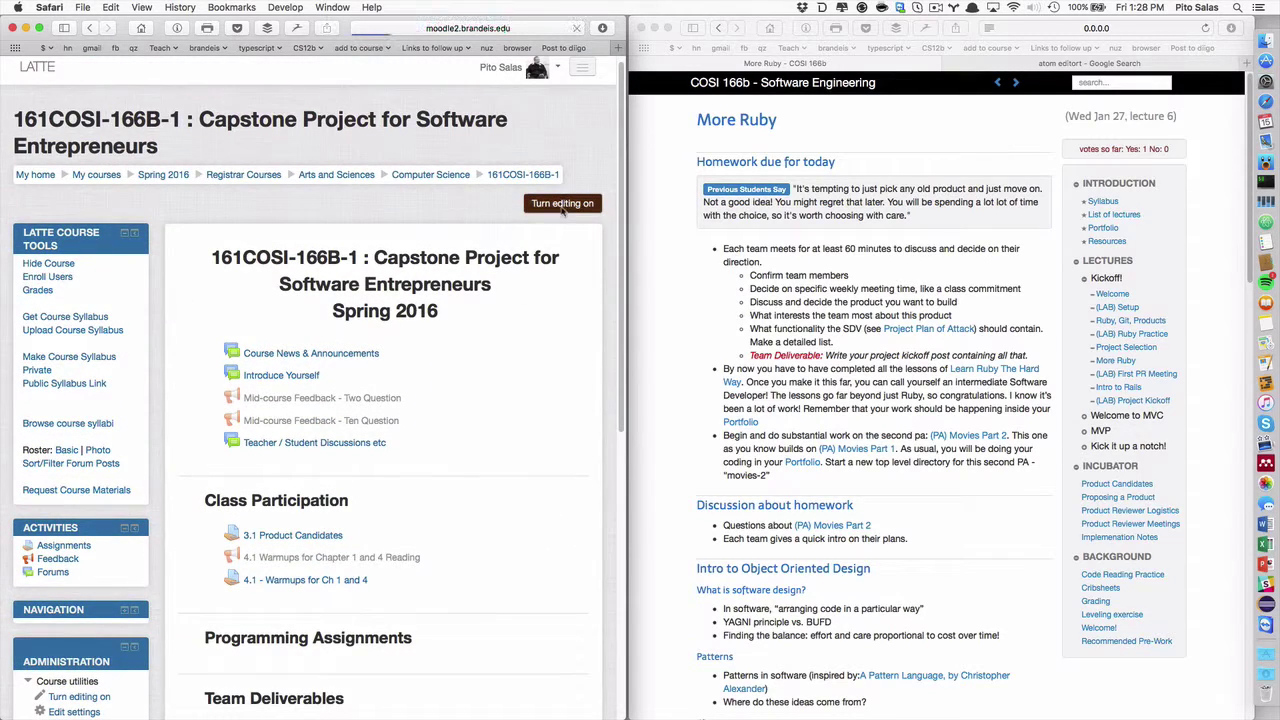
scroll(521, 371, "down", 5)
scroll(521, 371, "down", 3)
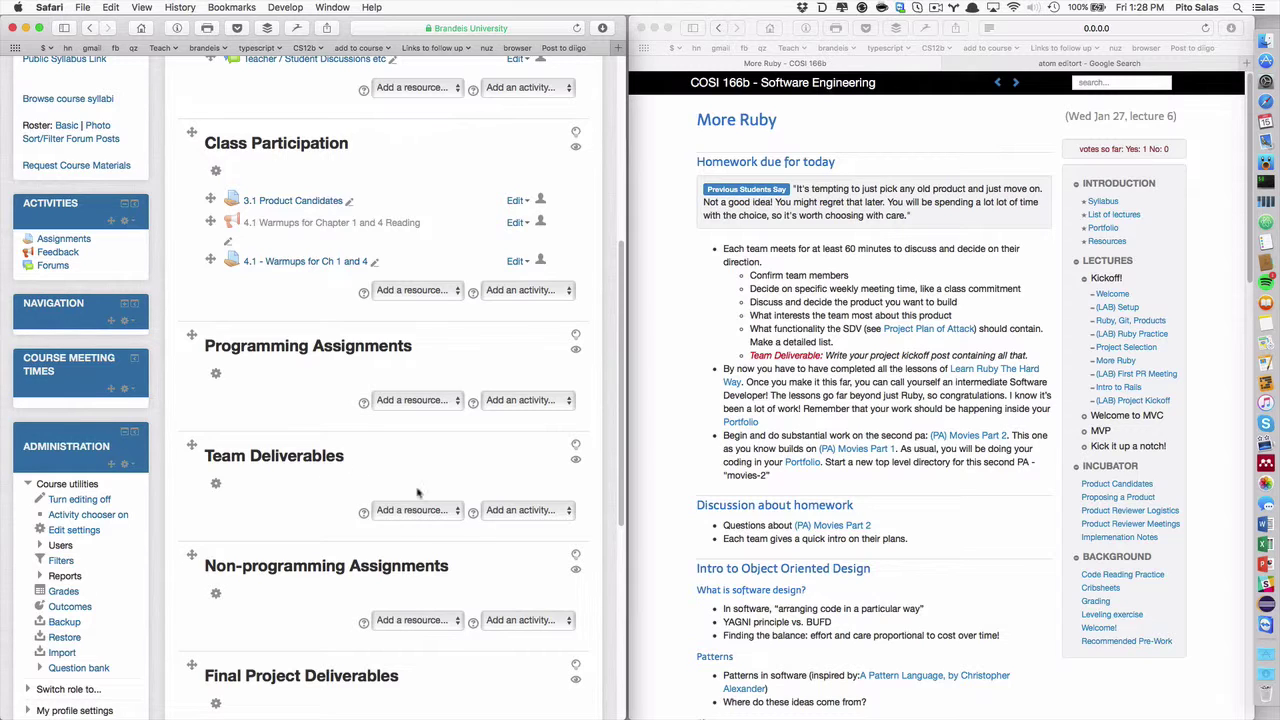
- Add a new assignment to the Team Deliverables section
left_click(527, 509)
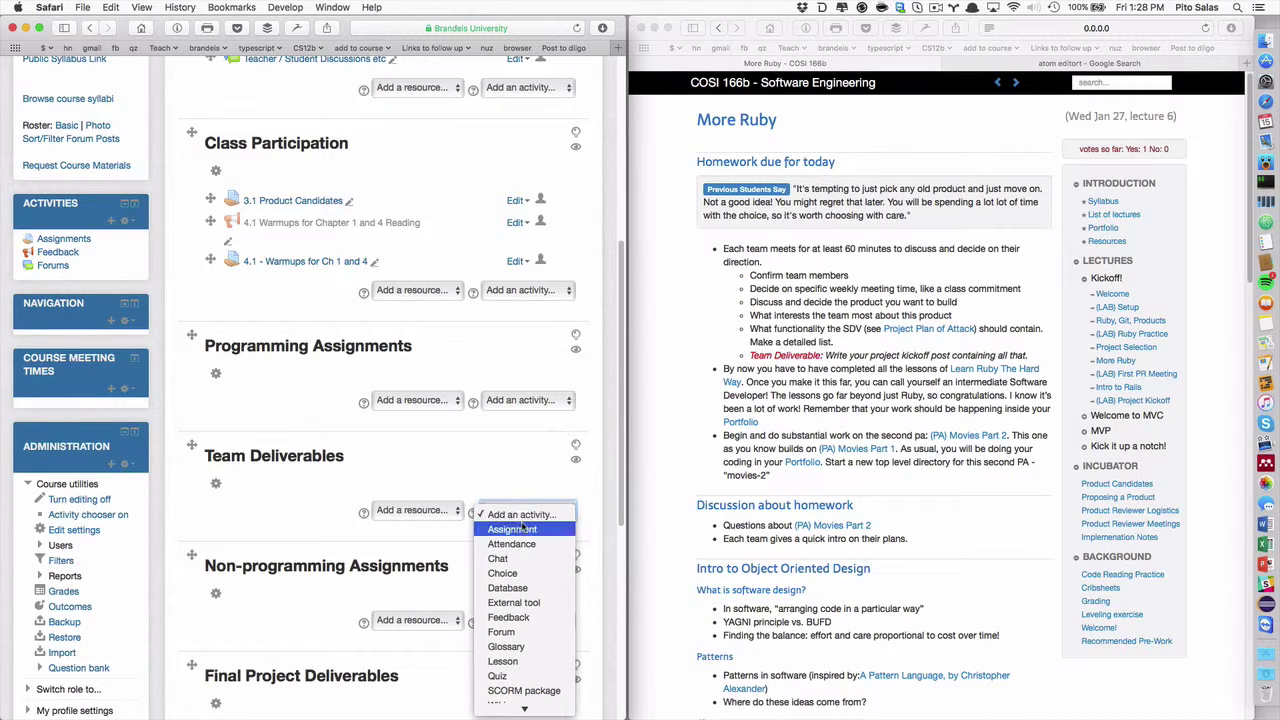
left_click(527, 530)
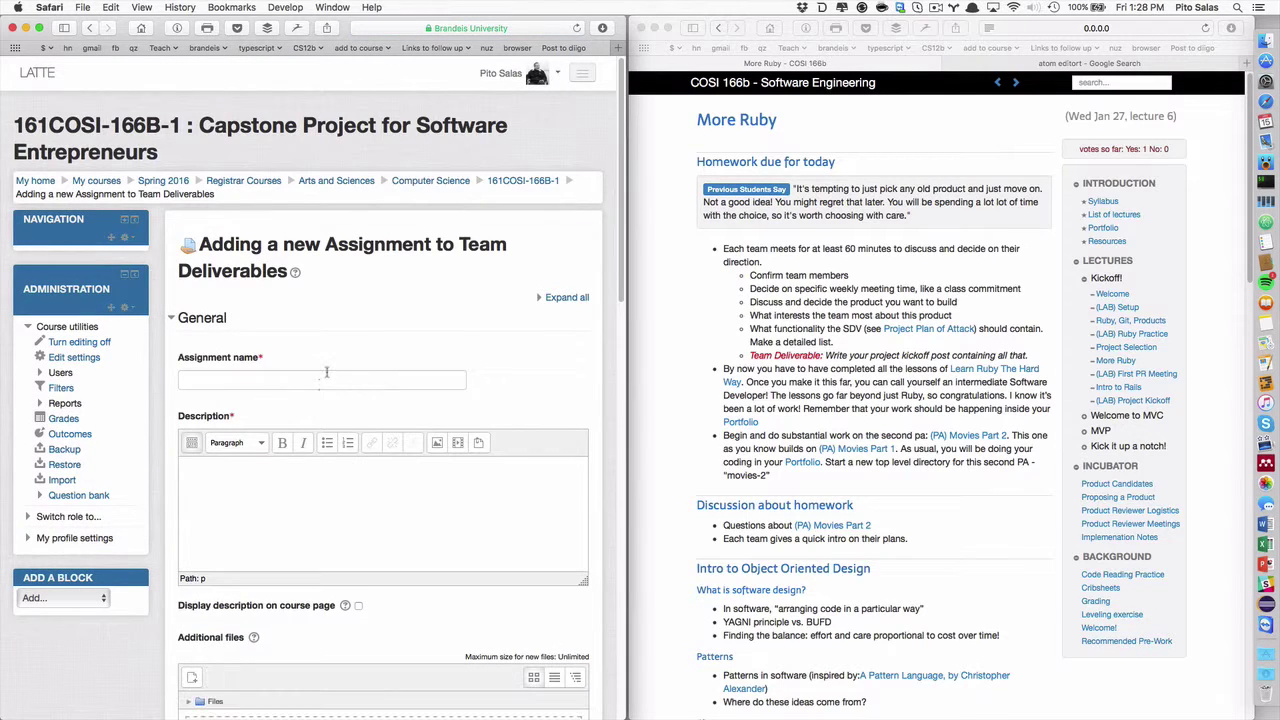
left_click(326, 373)
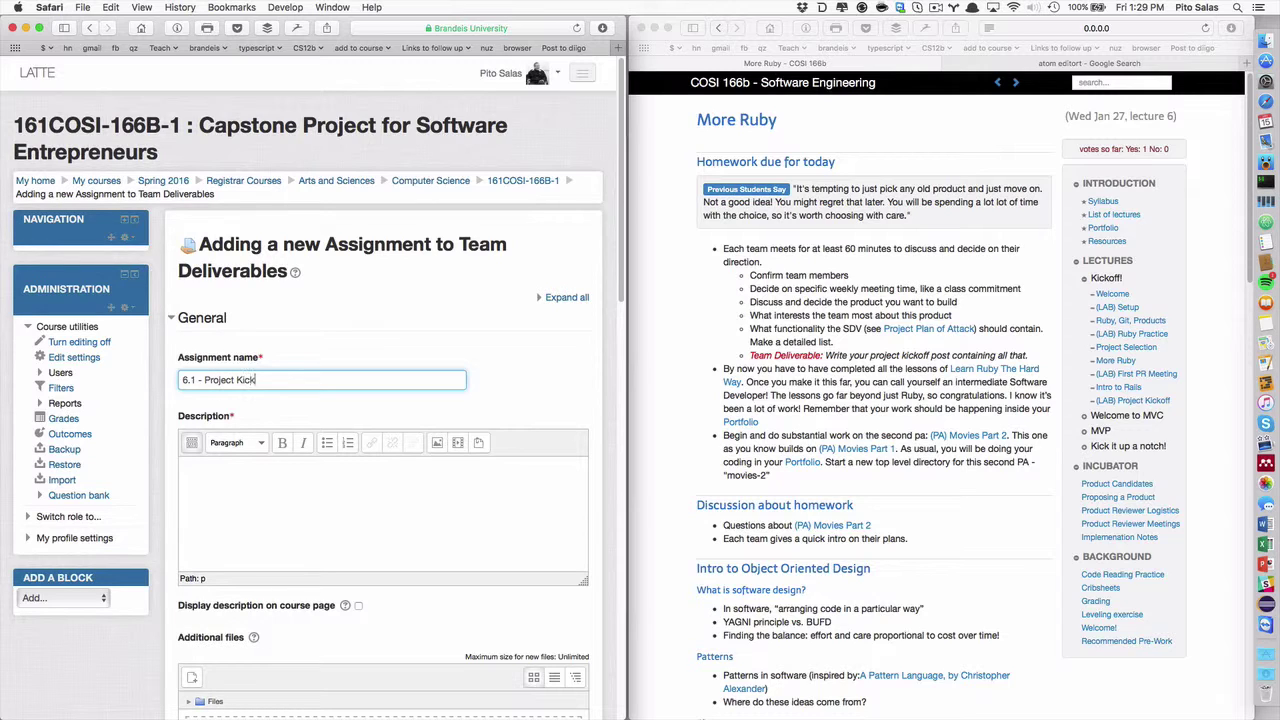
- Paste the course site's homework team-meeting list into the Description, un-bulleting the first line
left_click(849, 268)
triple_click(776, 248)
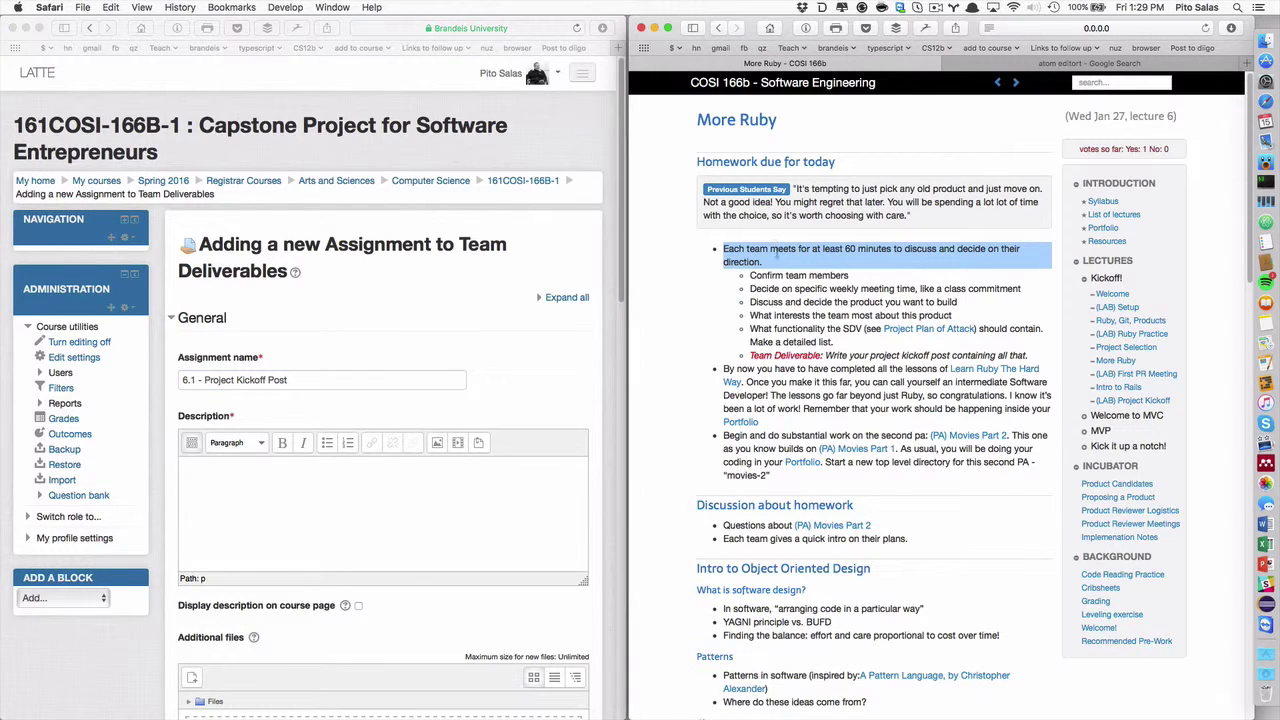
left_click(1028, 354, "shift")
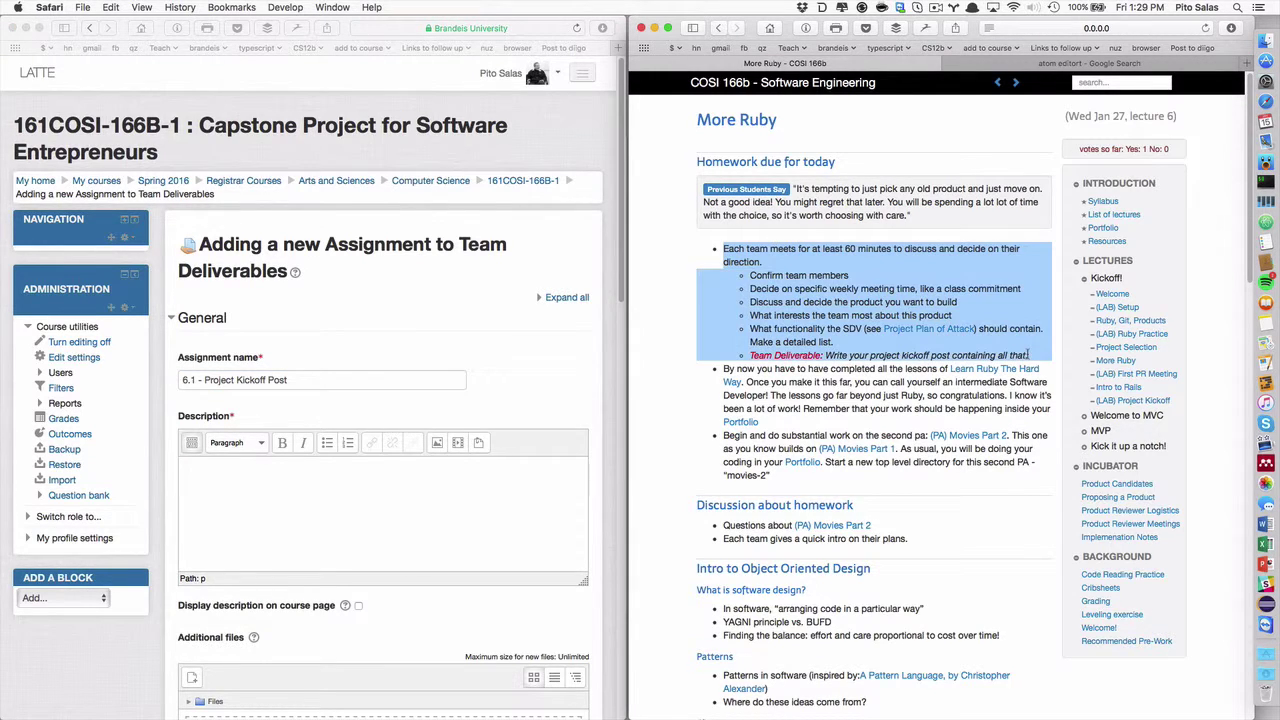
left_click(222, 486)
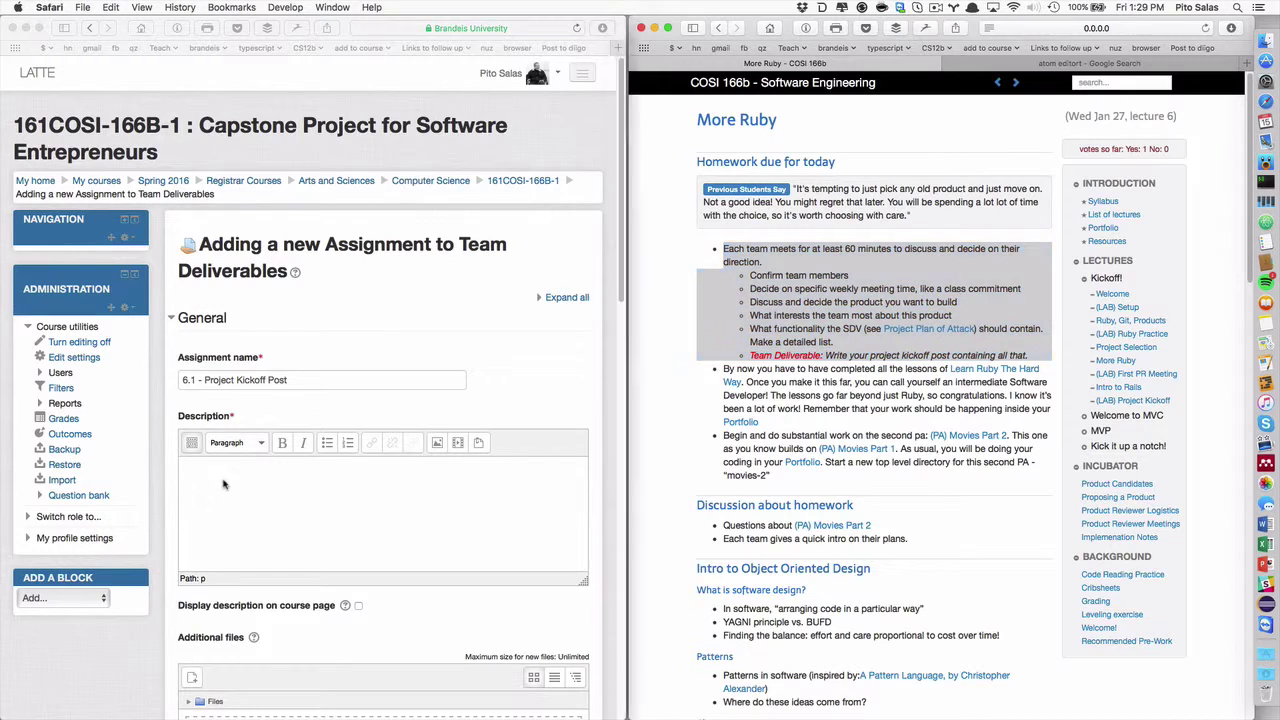
type("Each team meets for at least 60 minutes to discuss and decide on their direction. Confirm team members Decide on specific weekly meeting time, like a class commitment Discuss and decide the product you want to build What interests the team most about this product What functionality the SDV (see Project Plan of Attack) should contain. Make a detailed list. Team Deliverable: Write your project kickoff post containing all that.")
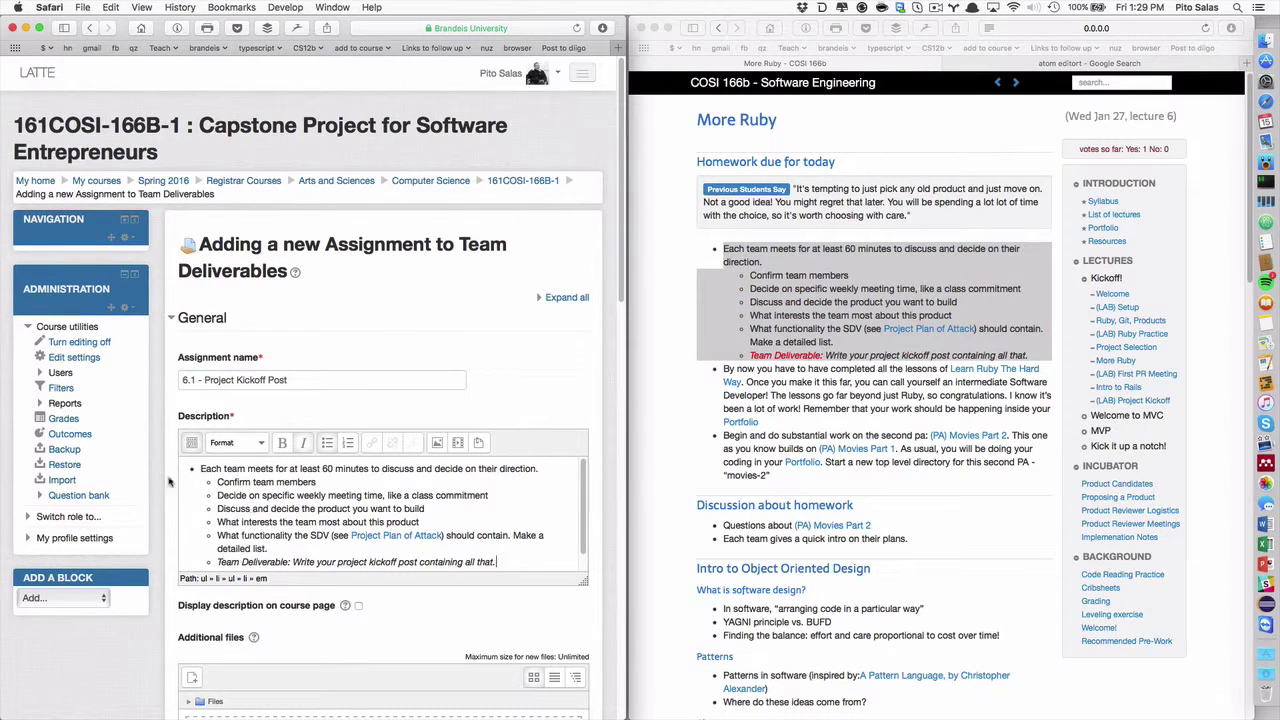
left_click(202, 467)
key("BackSpace")
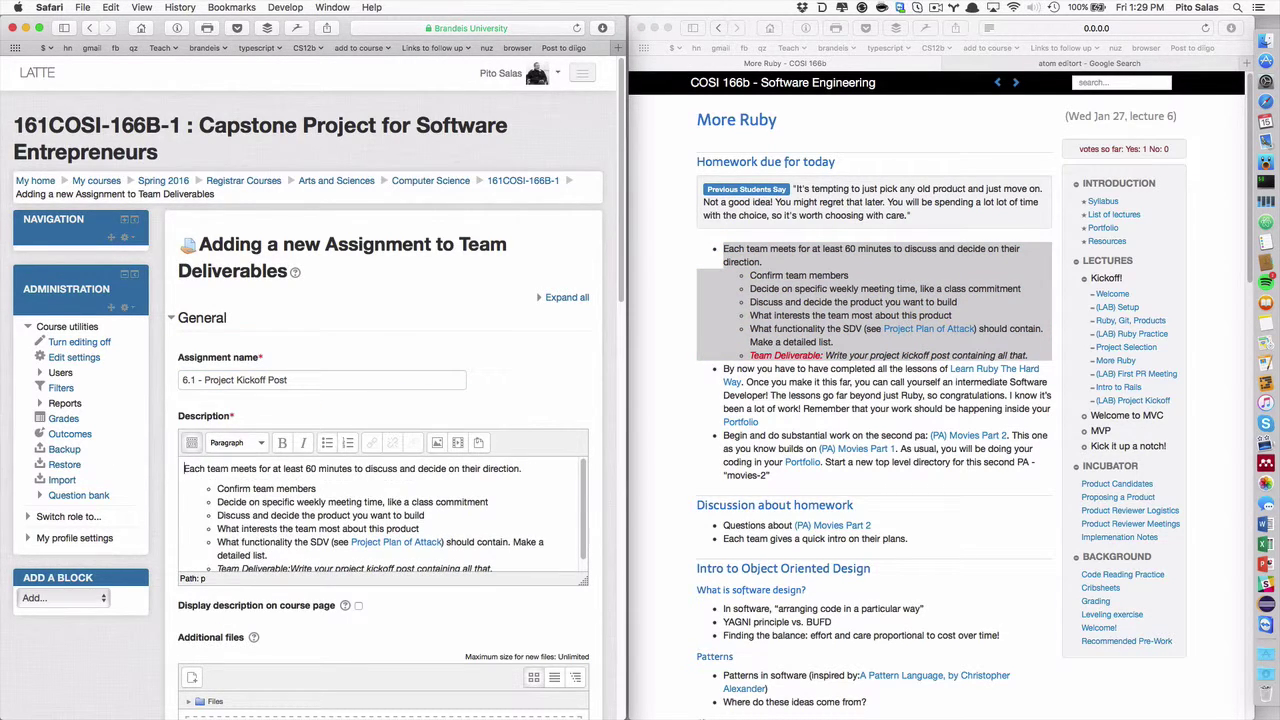
key("Down")
- Set the due date to 27 January 2016 at 17:00
scroll(210, 477, "down", 2)
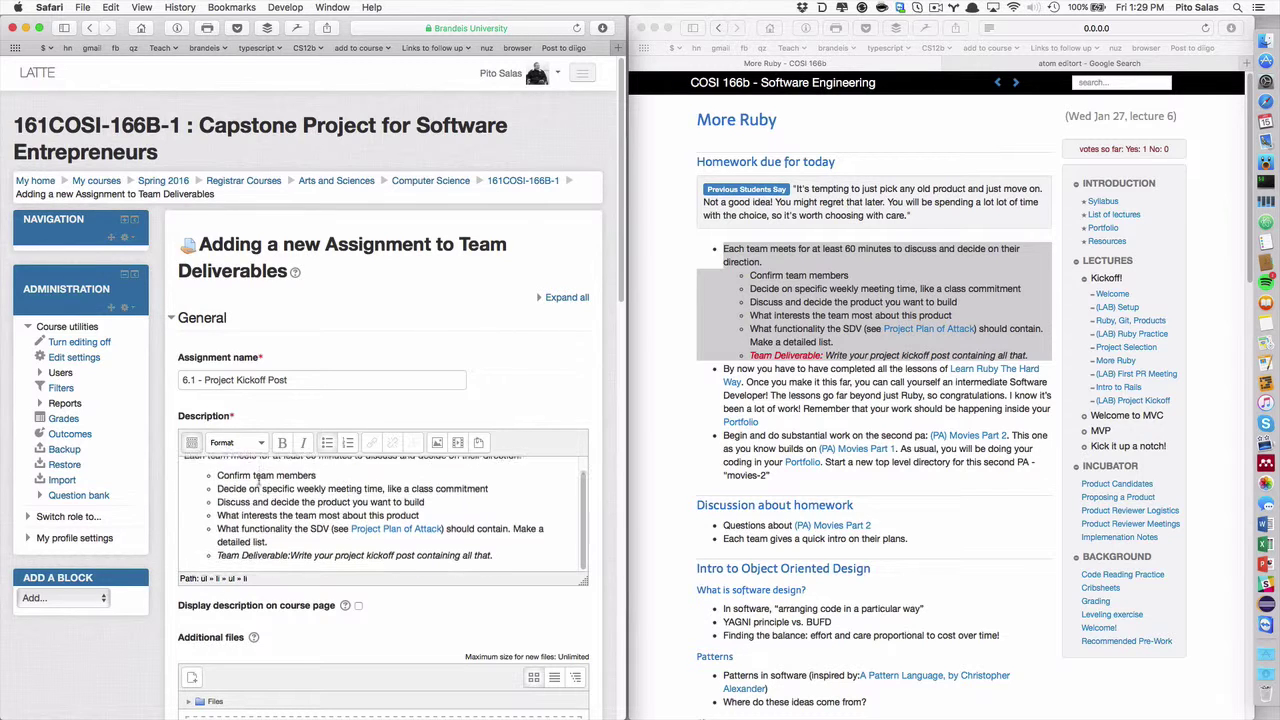
scroll(382, 616, "down", 5)
scroll(382, 616, "down", 1)
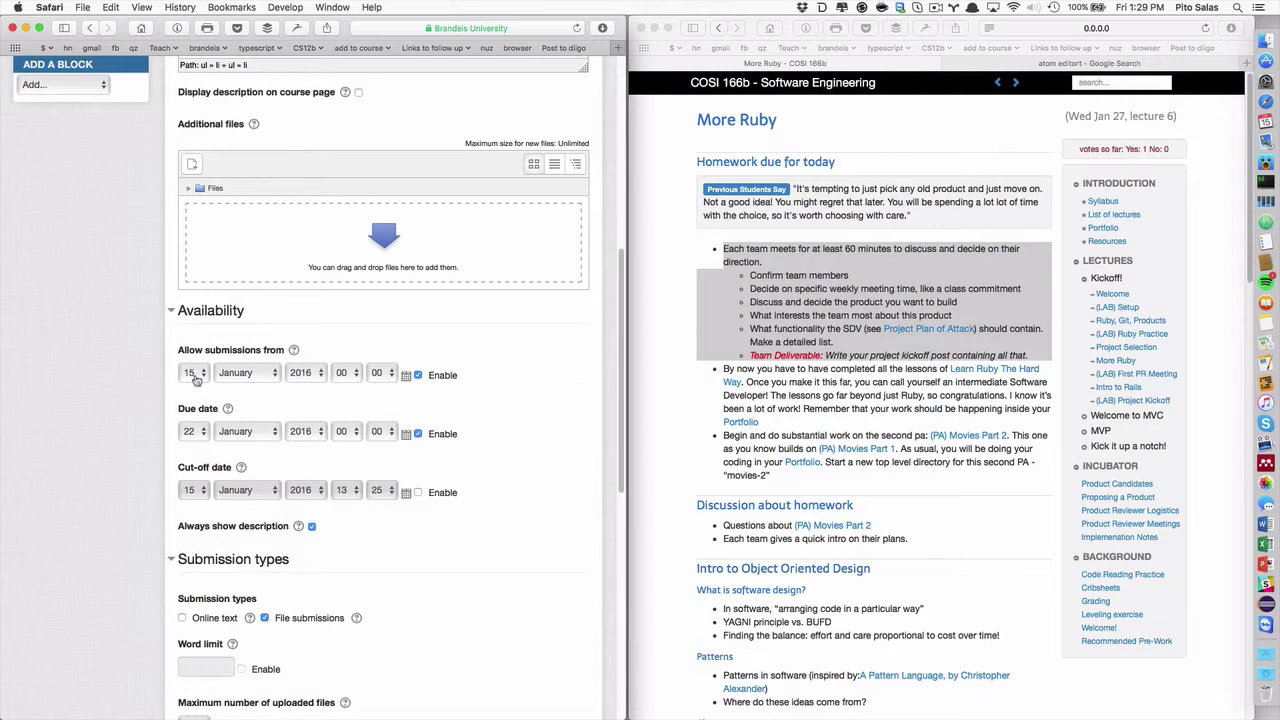
left_click(190, 434)
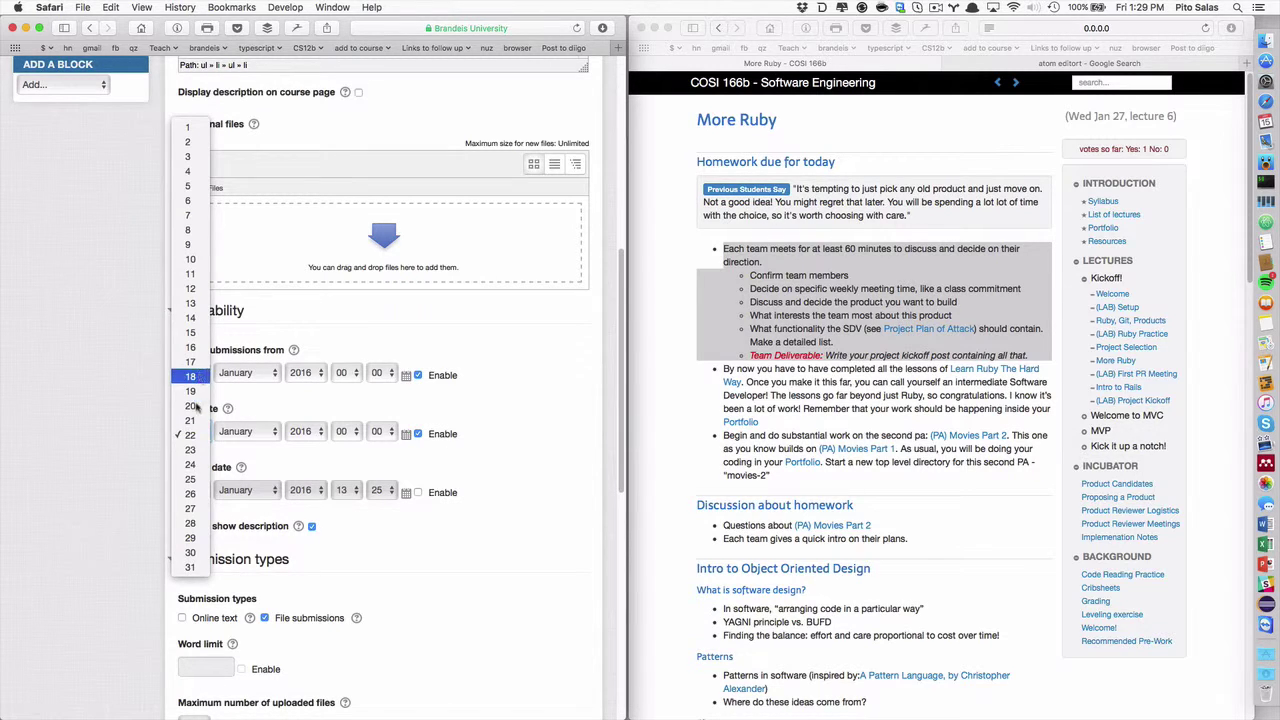
left_click(196, 520)
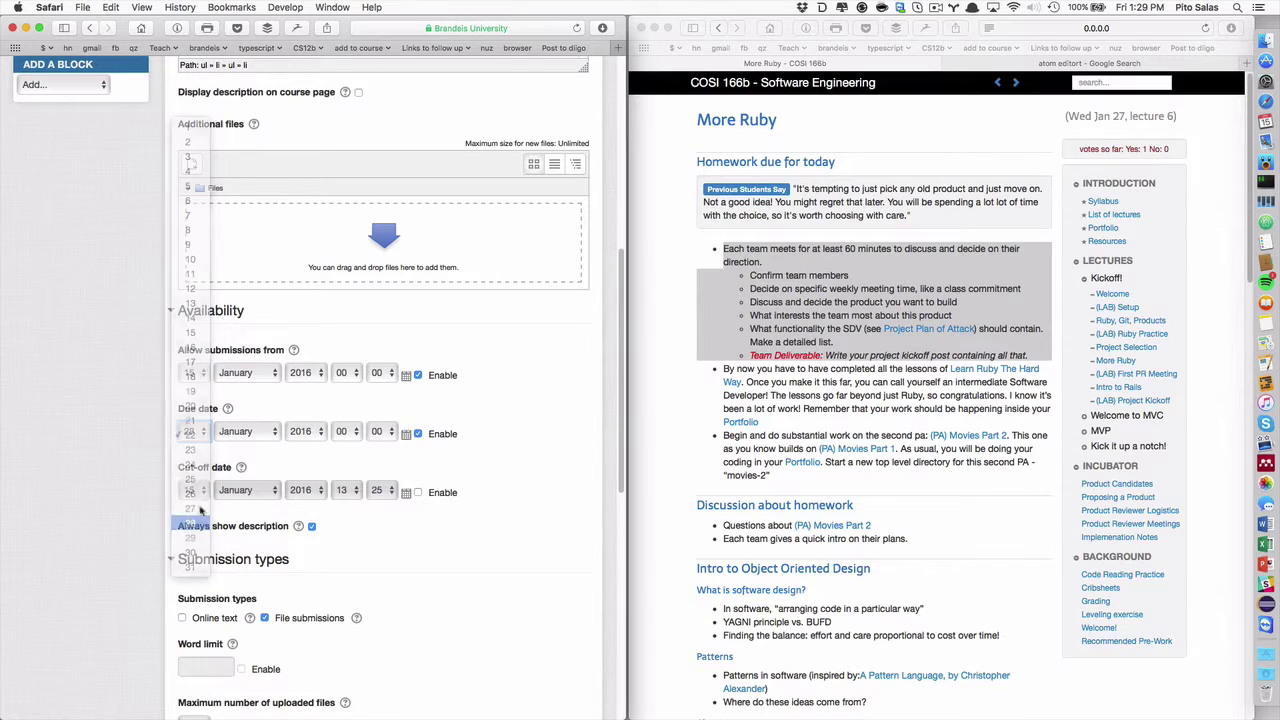
left_click(341, 433)
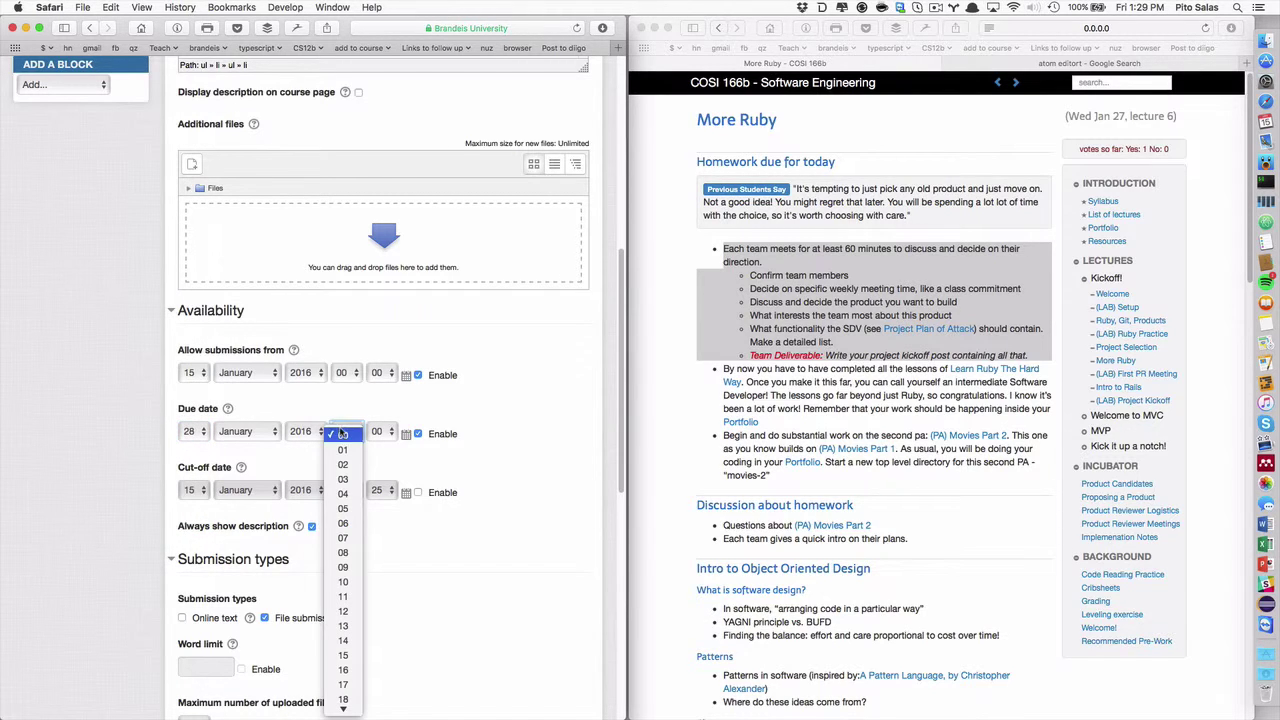
left_click(343, 688)
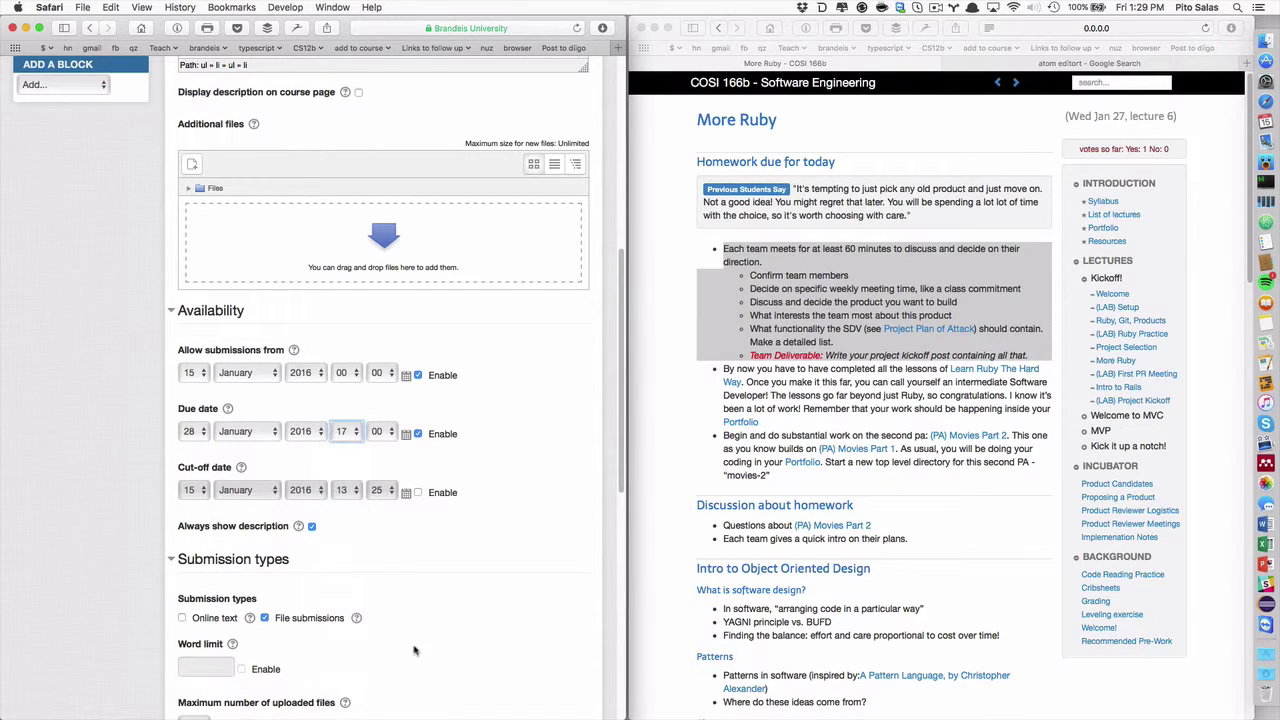
left_click(193, 433)
left_click(190, 420)
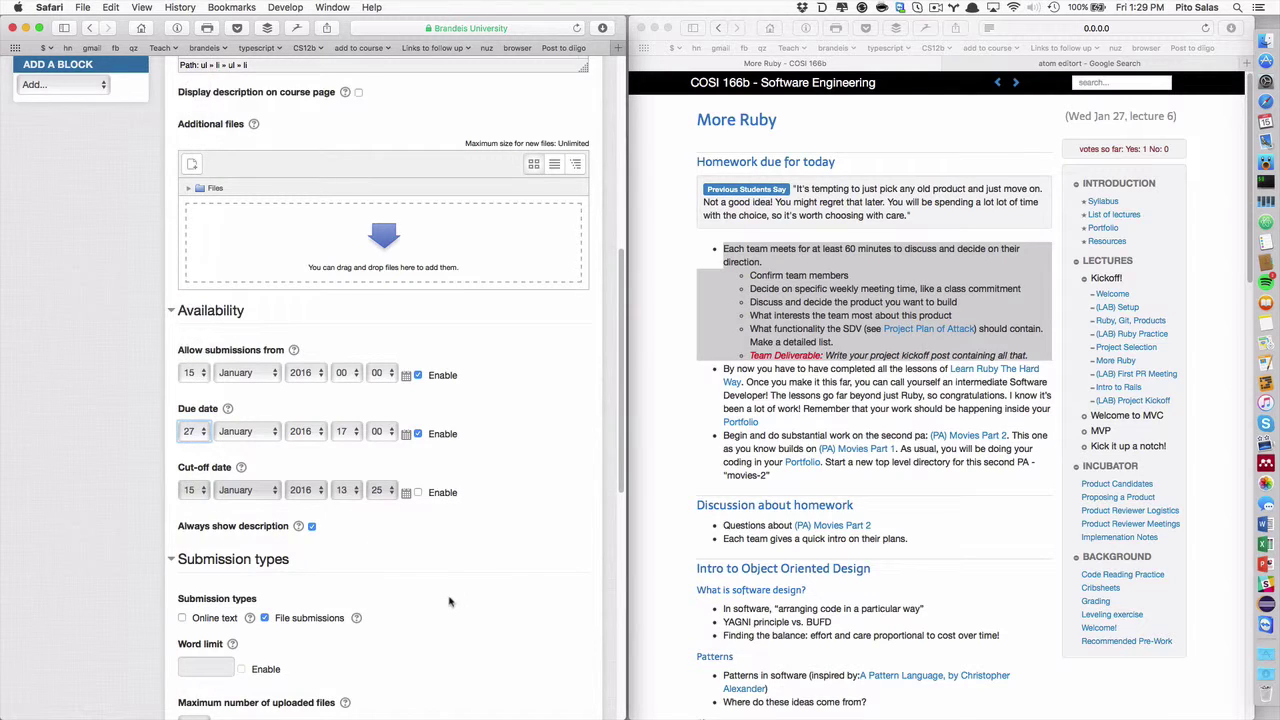
scroll(449, 598, "down", 4)
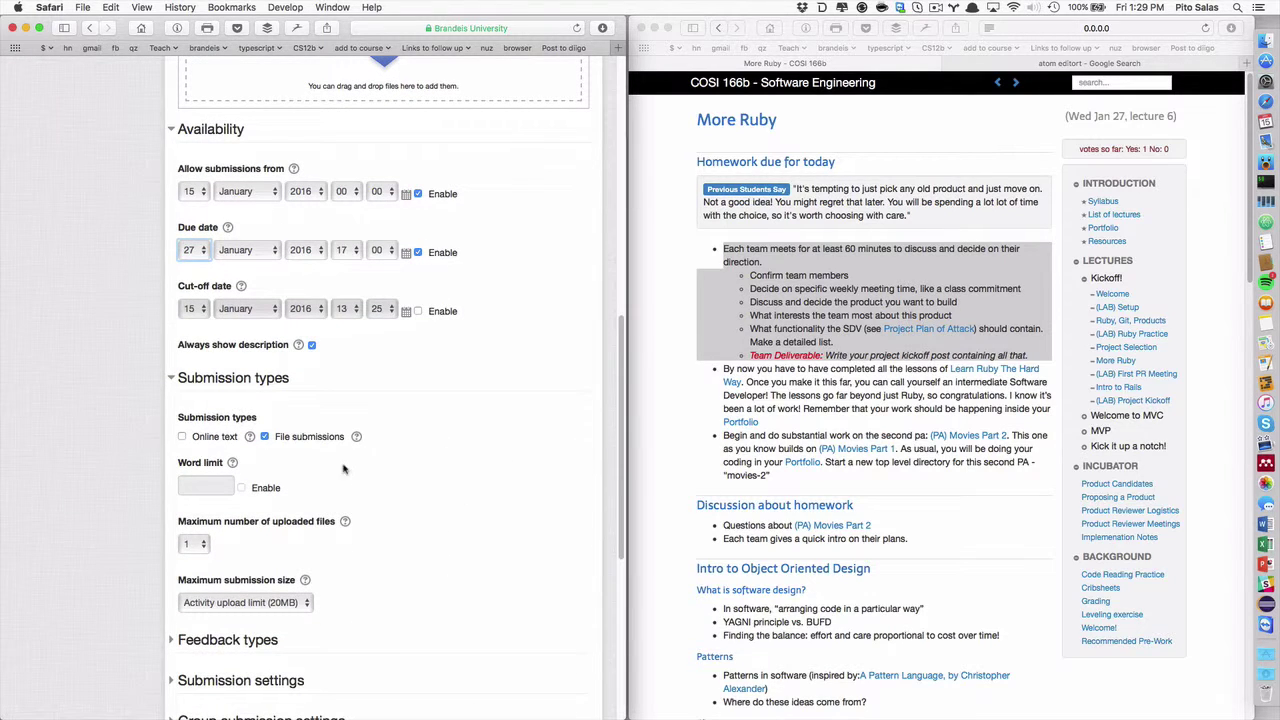
scroll(385, 467, "down", 4)
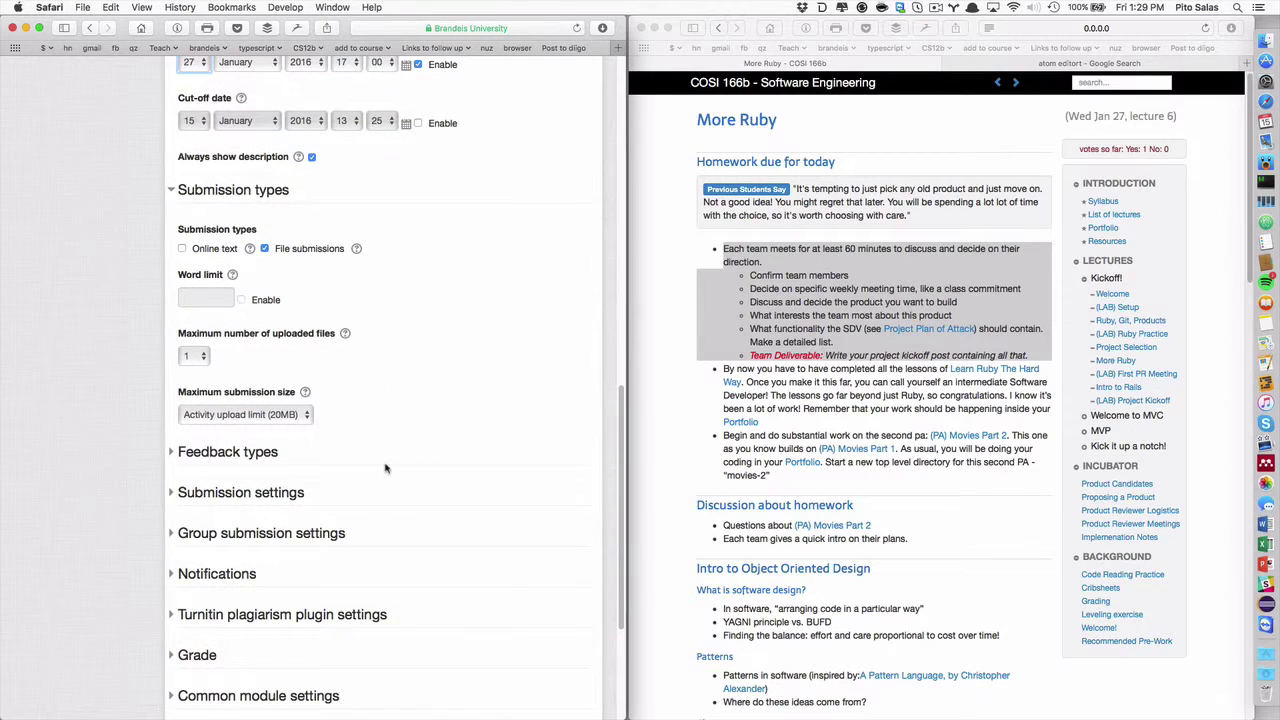
- Turn on feedback comments under Feedback types
left_click(254, 451)
scroll(246, 430, "down", 2)
left_click(212, 412)
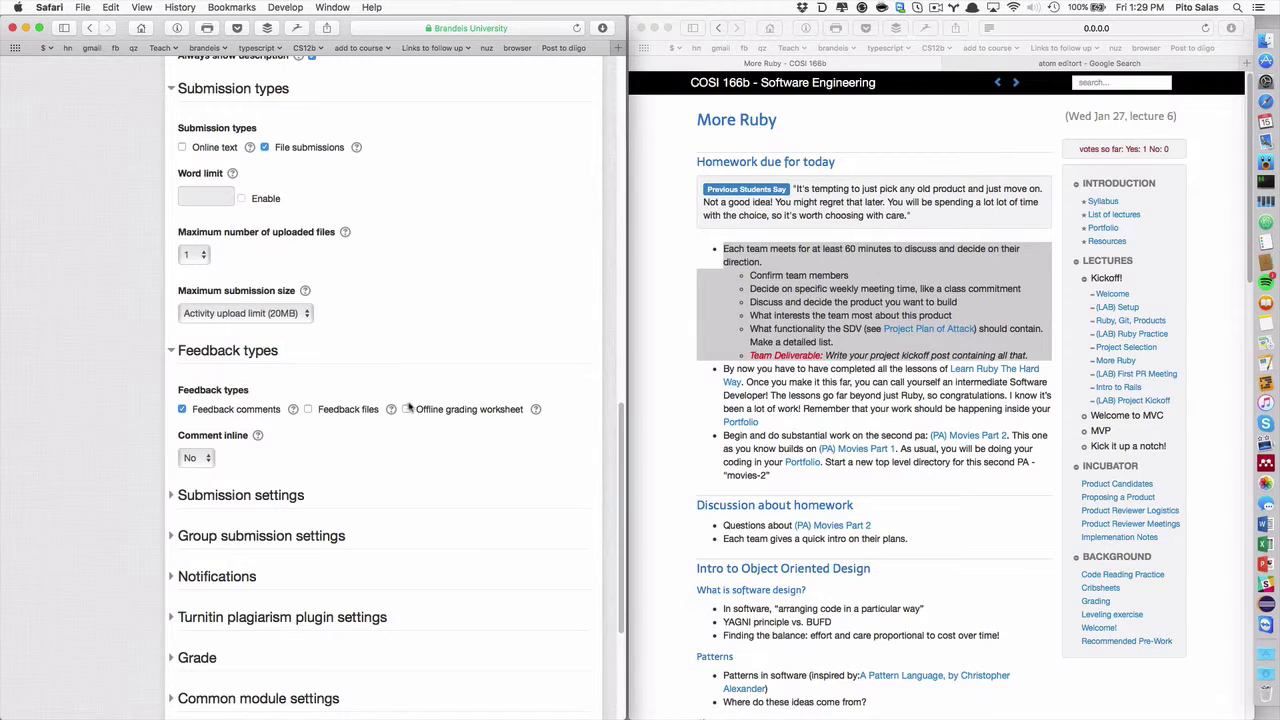
scroll(423, 449, "down", 4)
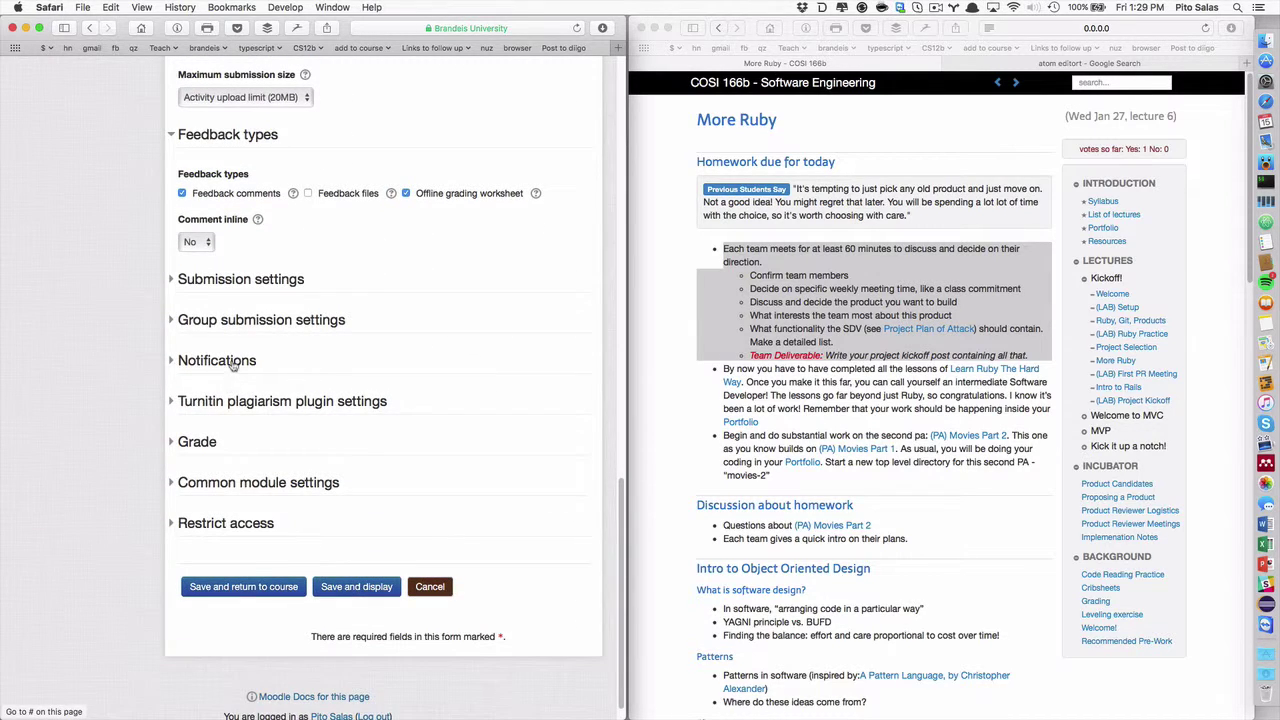
- Set Enable Turnitin to Yes for the assignment
left_click(237, 410)
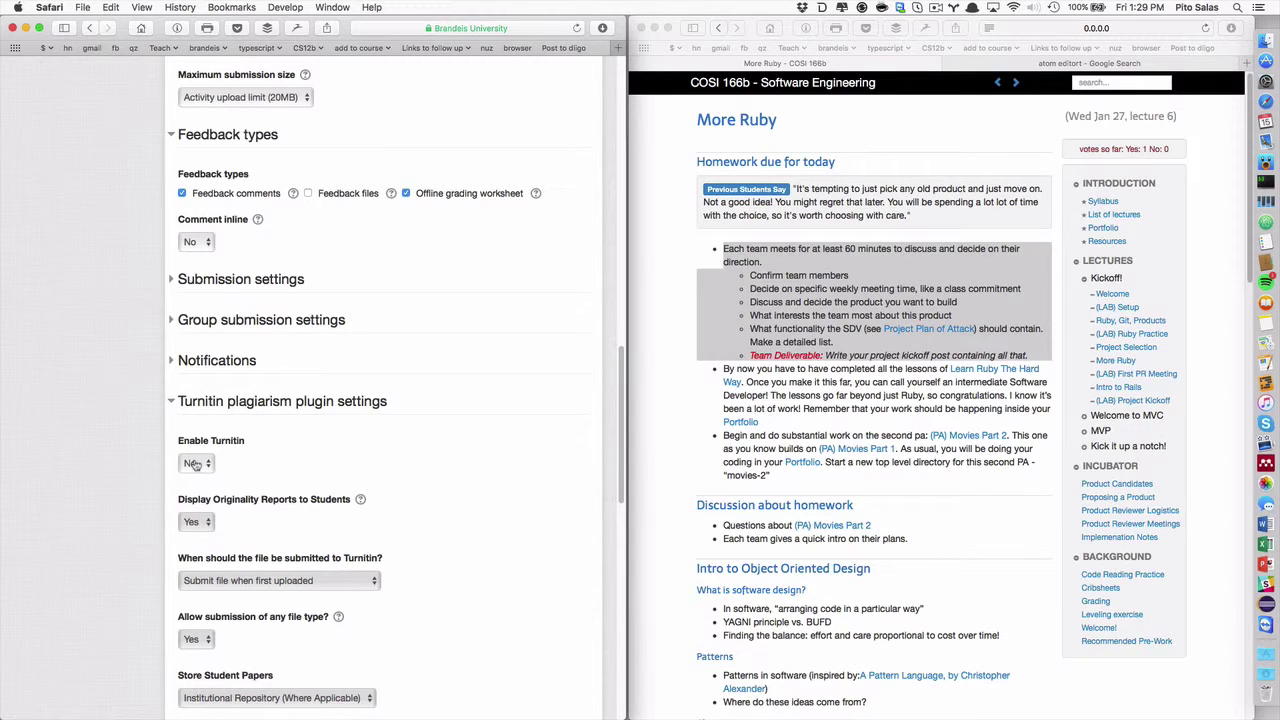
left_click(196, 466)
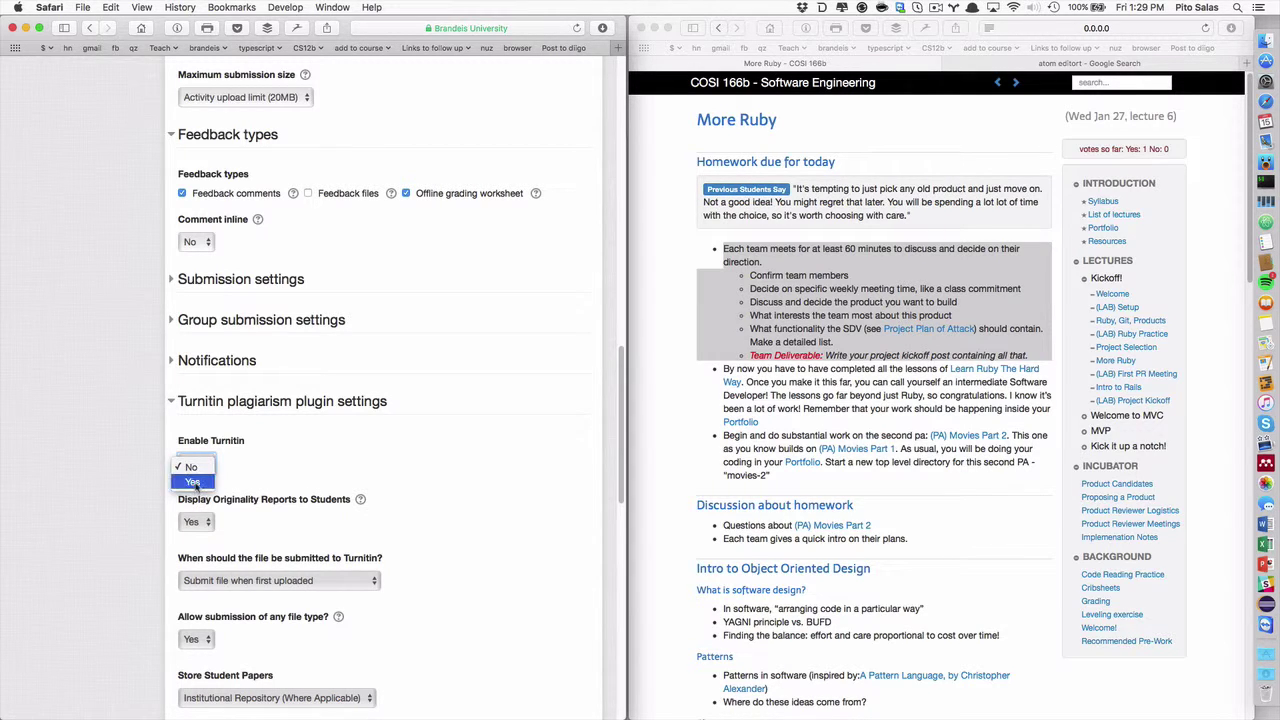
left_click(193, 483)
scroll(413, 536, "down", 10)
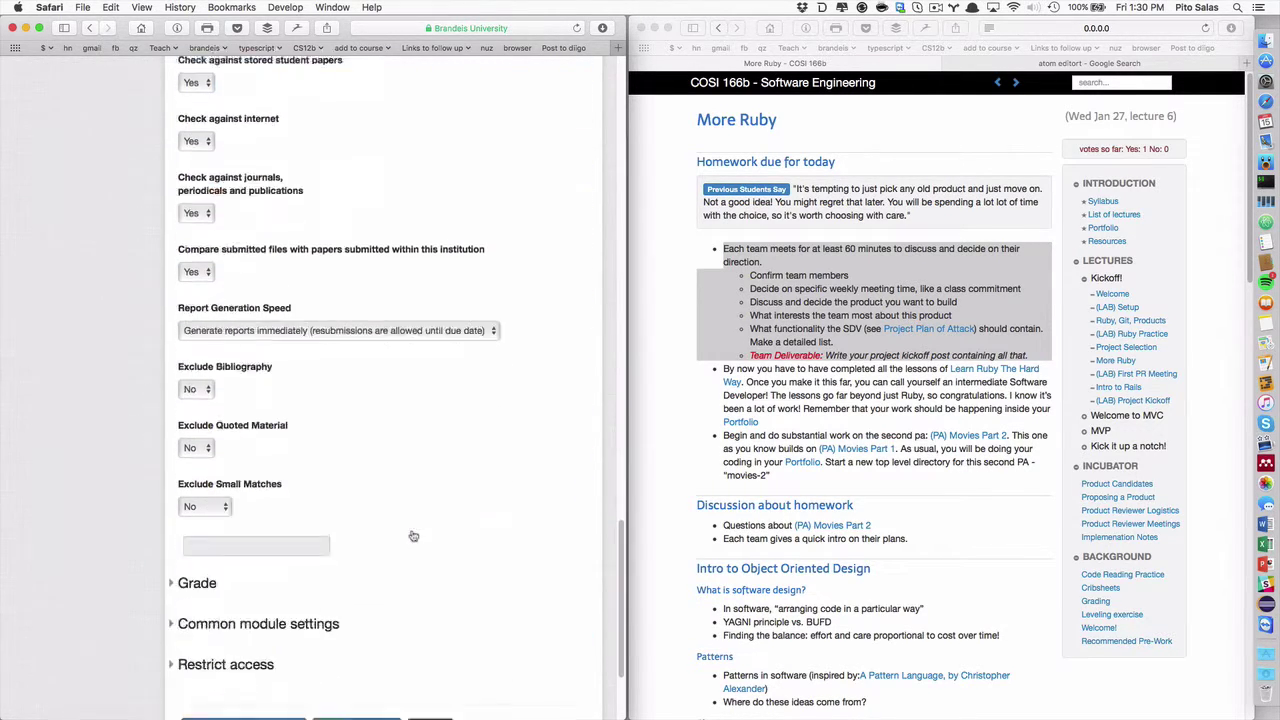
scroll(413, 536, "down", 3)
- Set the grade category to Programming Assignments and save and display the assignment
left_click(202, 417)
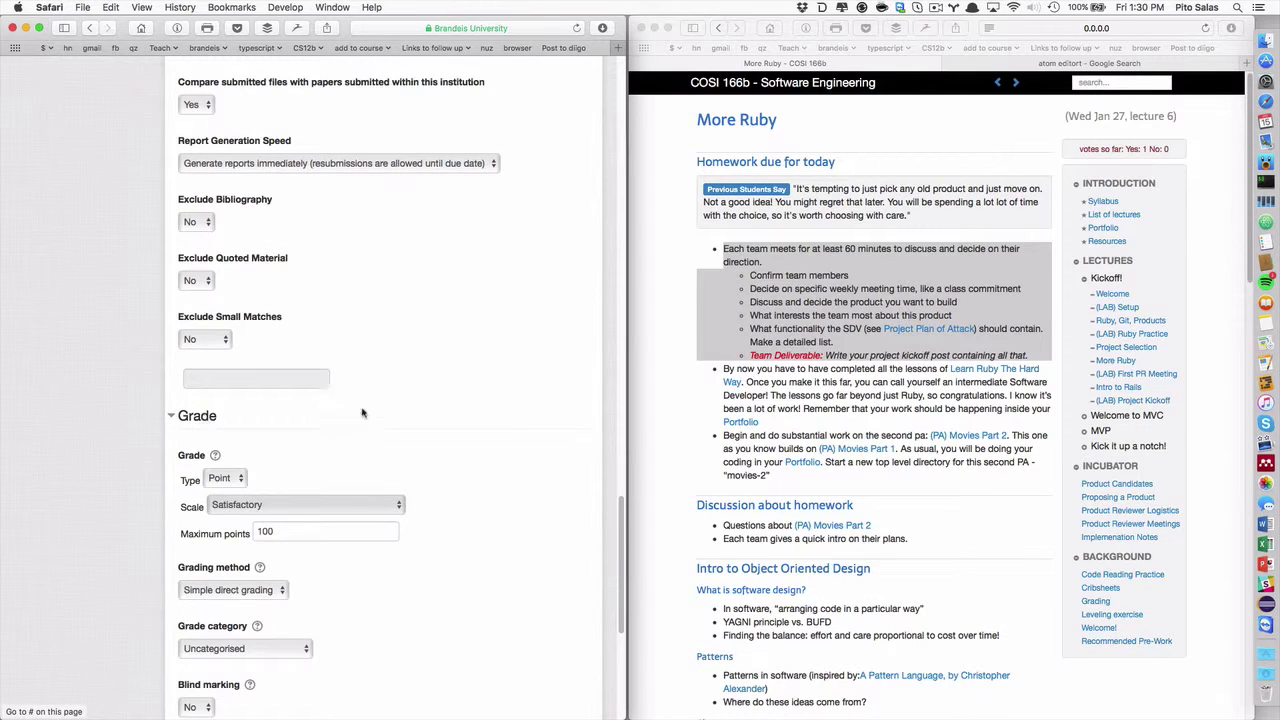
scroll(437, 500, "down", 3)
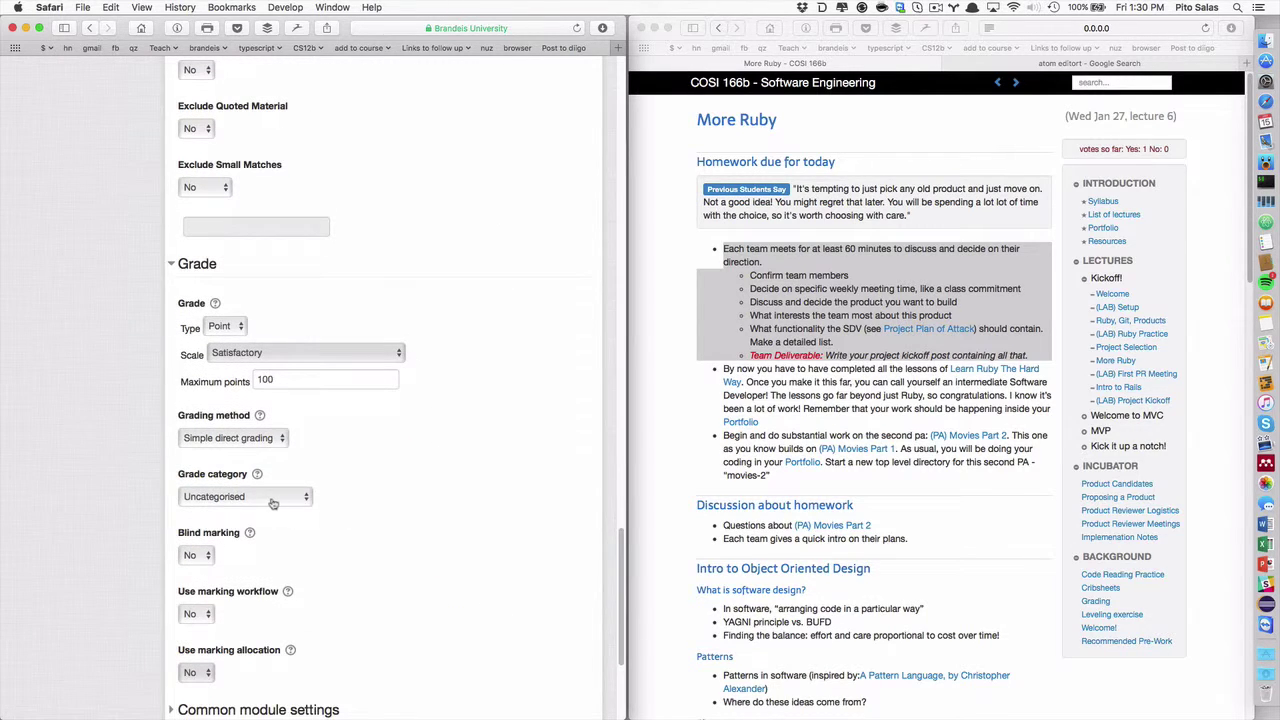
left_click(273, 503)
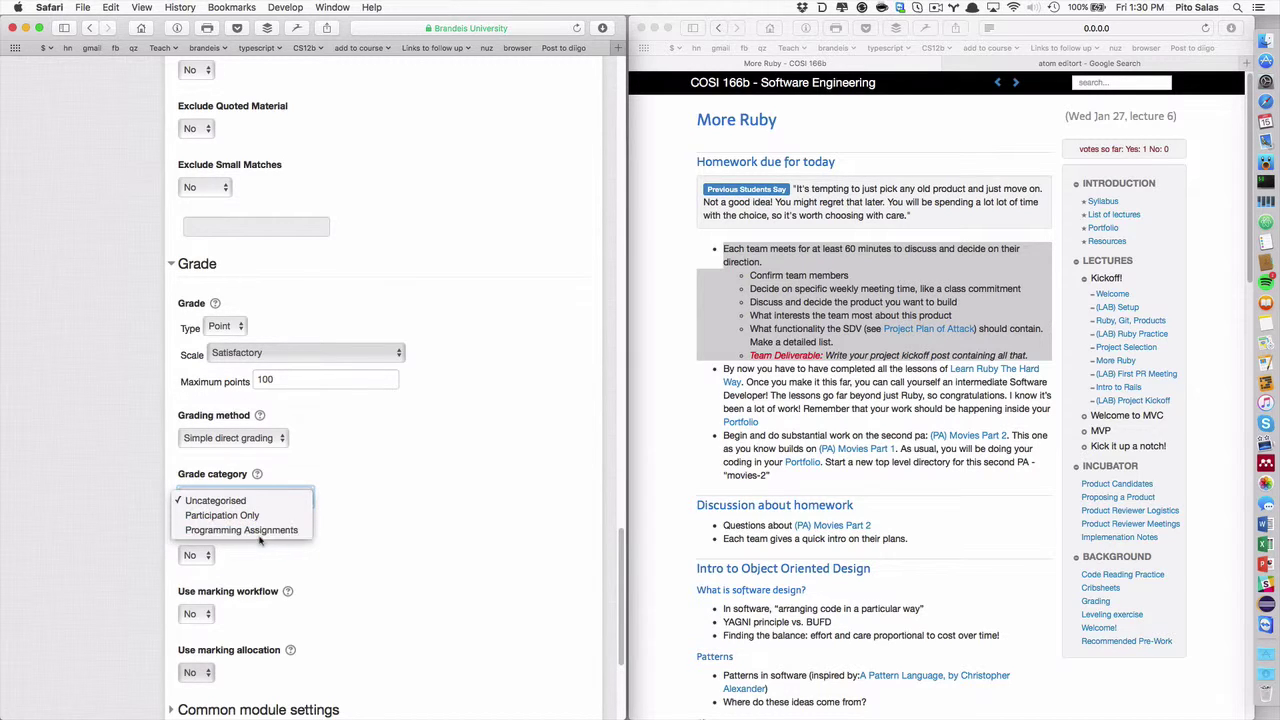
left_click(348, 533)
scroll(350, 580, "down", 4)
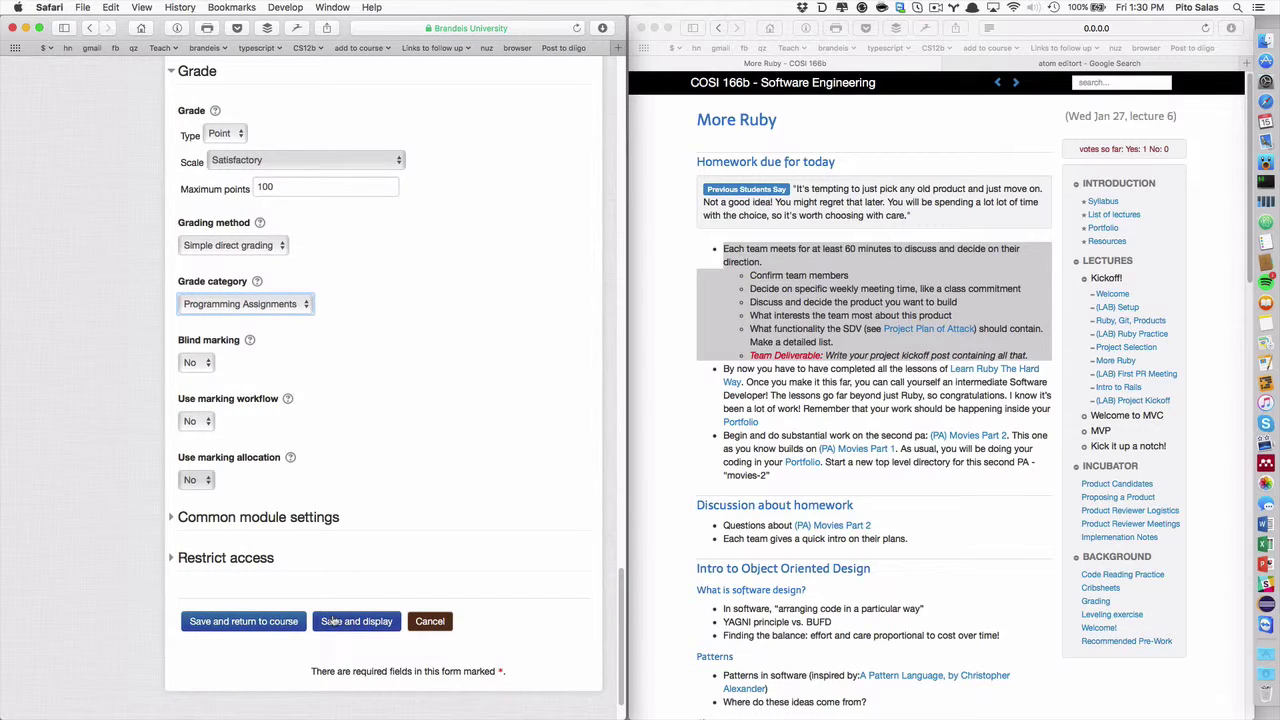
left_click(330, 620)
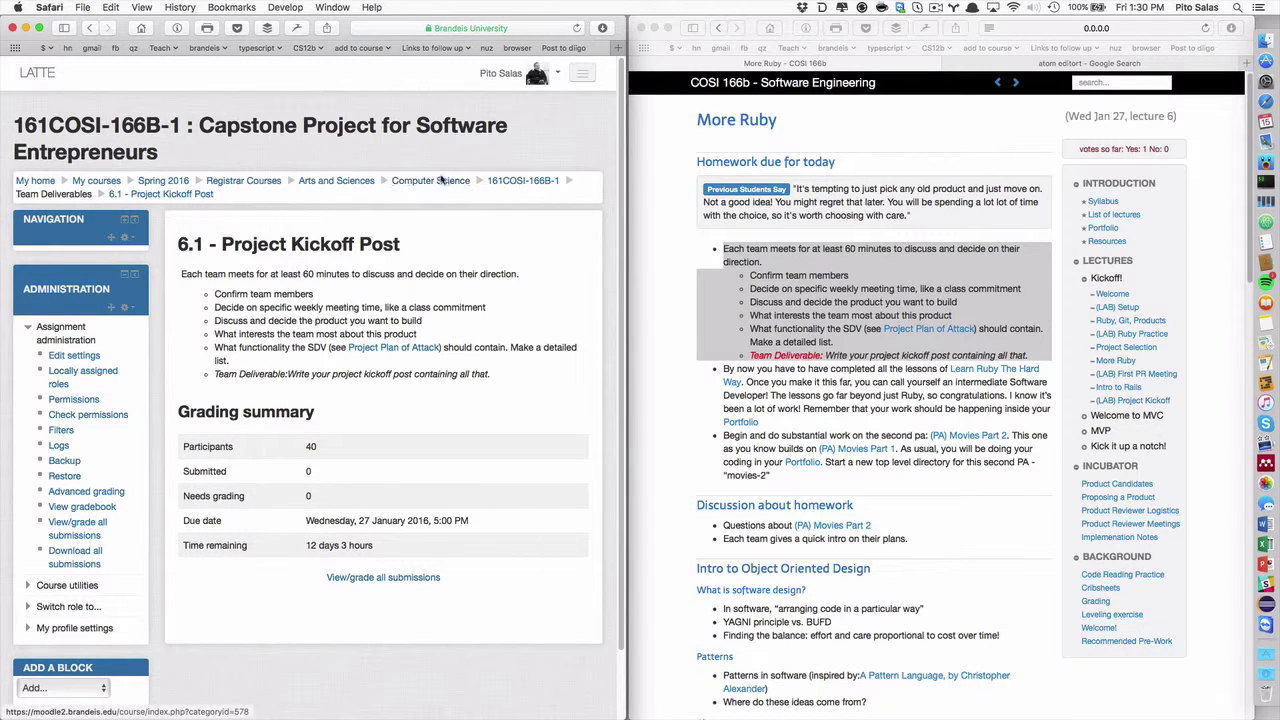
- Go to the course gradebook's categories and items setup page
left_click(511, 181)
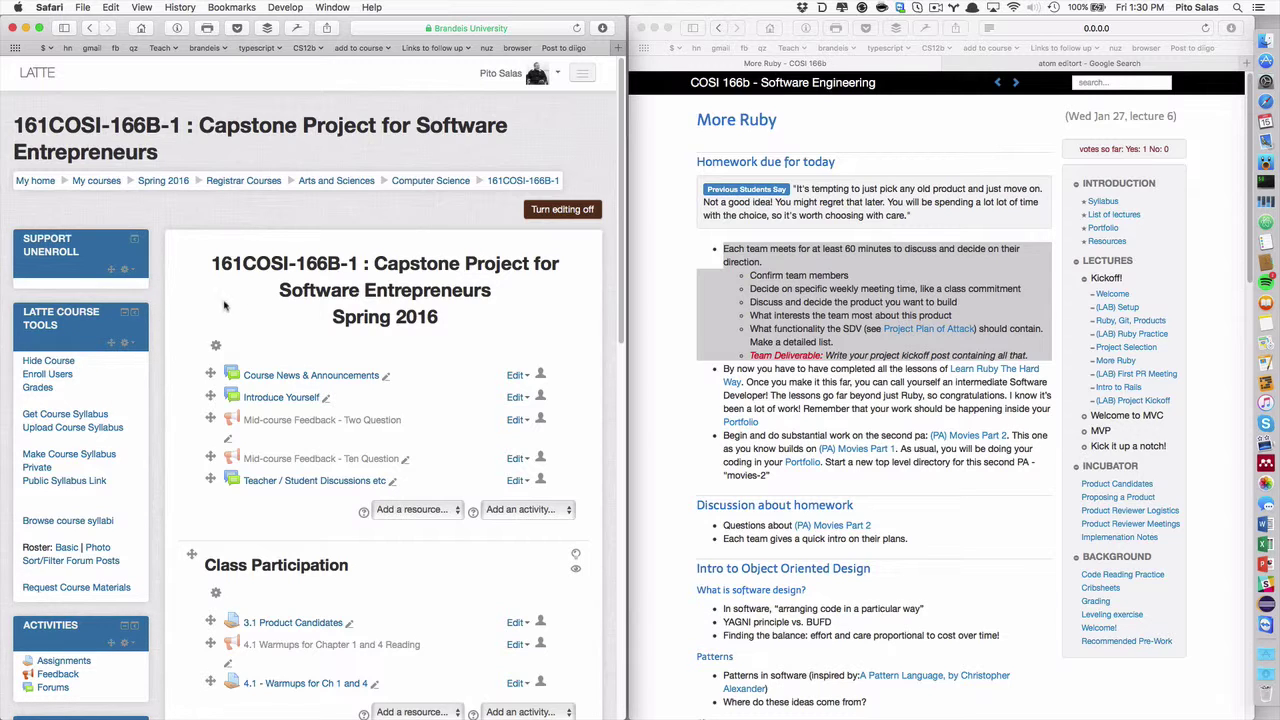
left_click(40, 389)
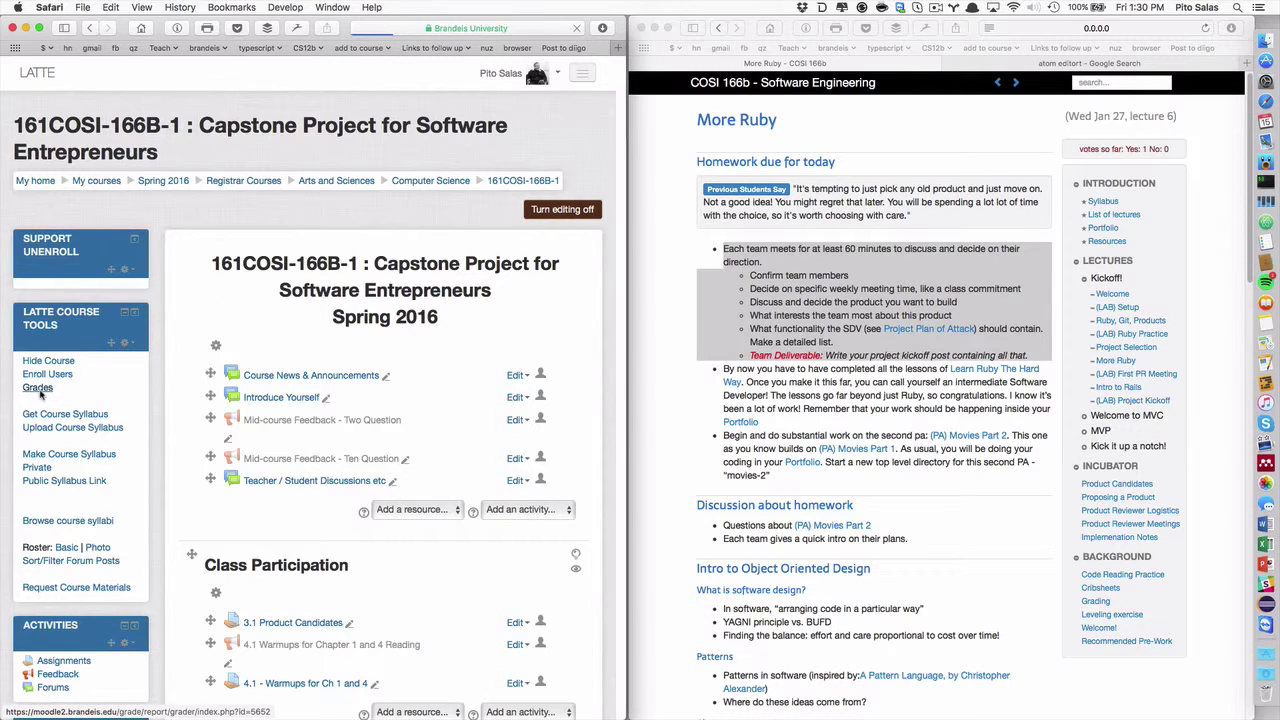
left_click(382, 298)
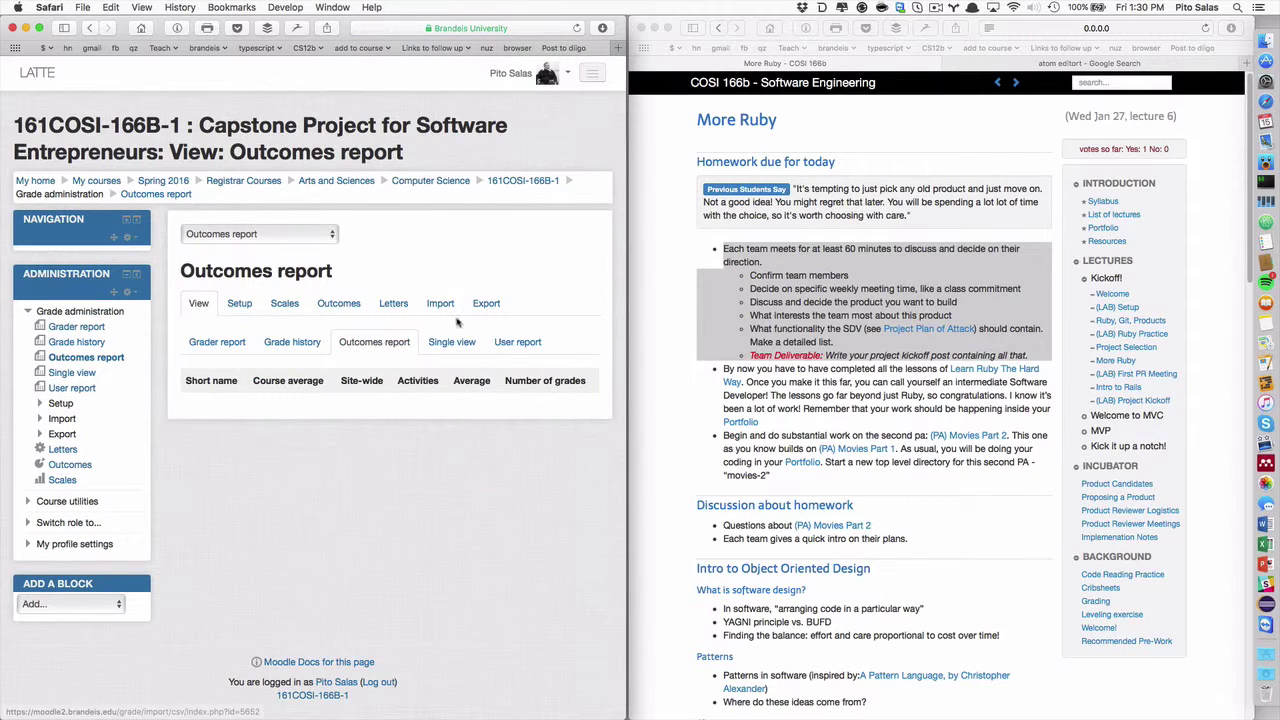
left_click(235, 304)
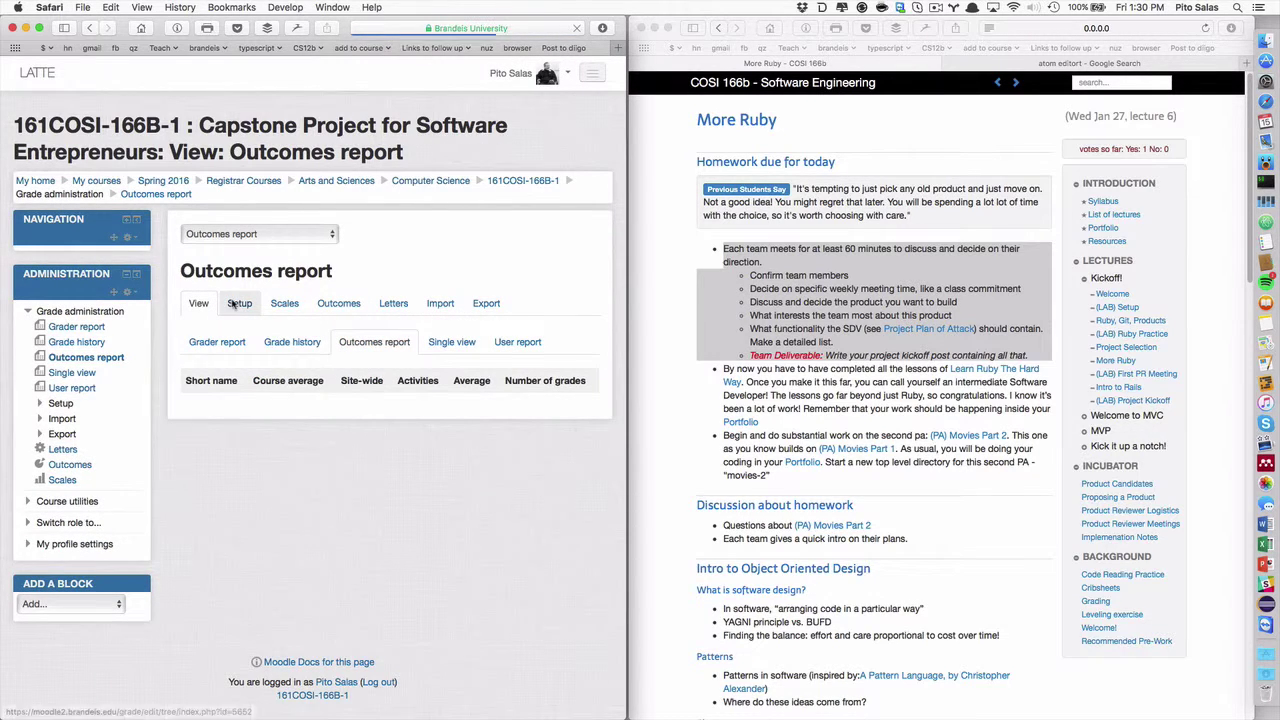
scroll(341, 521, "down", 5)
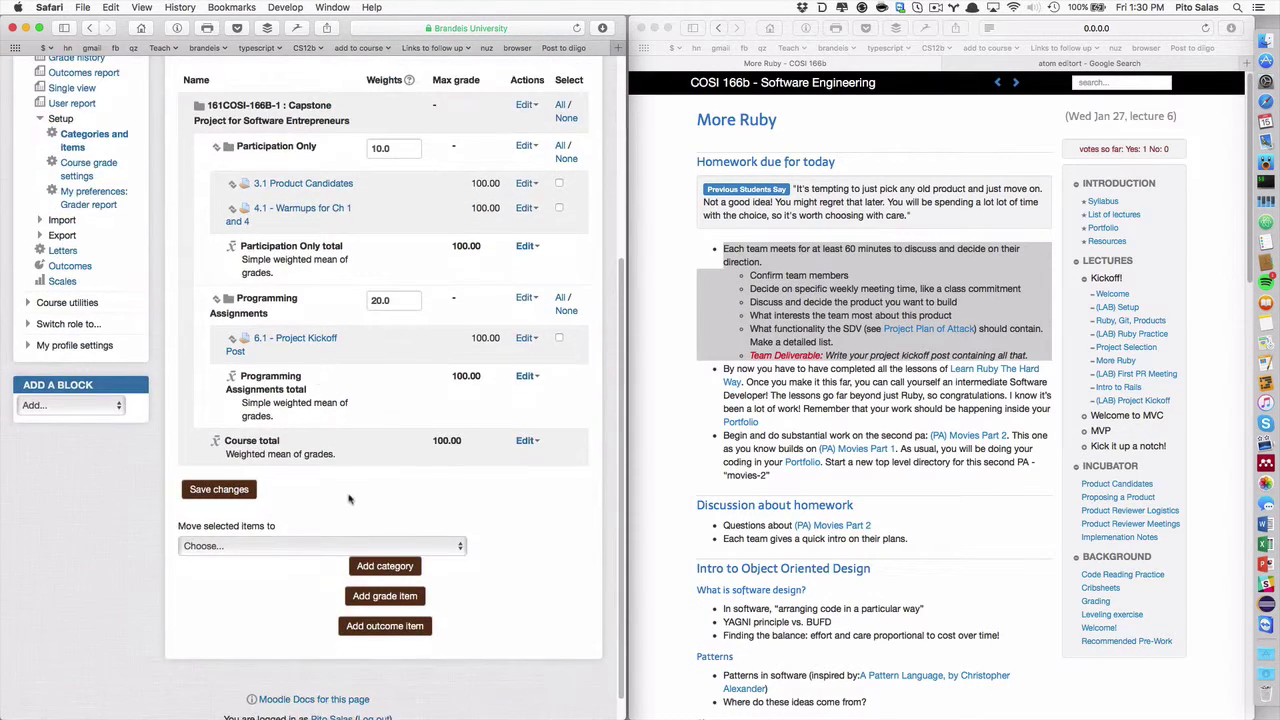
- Add a new grade category named 'Team Deliverables' and save it
left_click(392, 567)
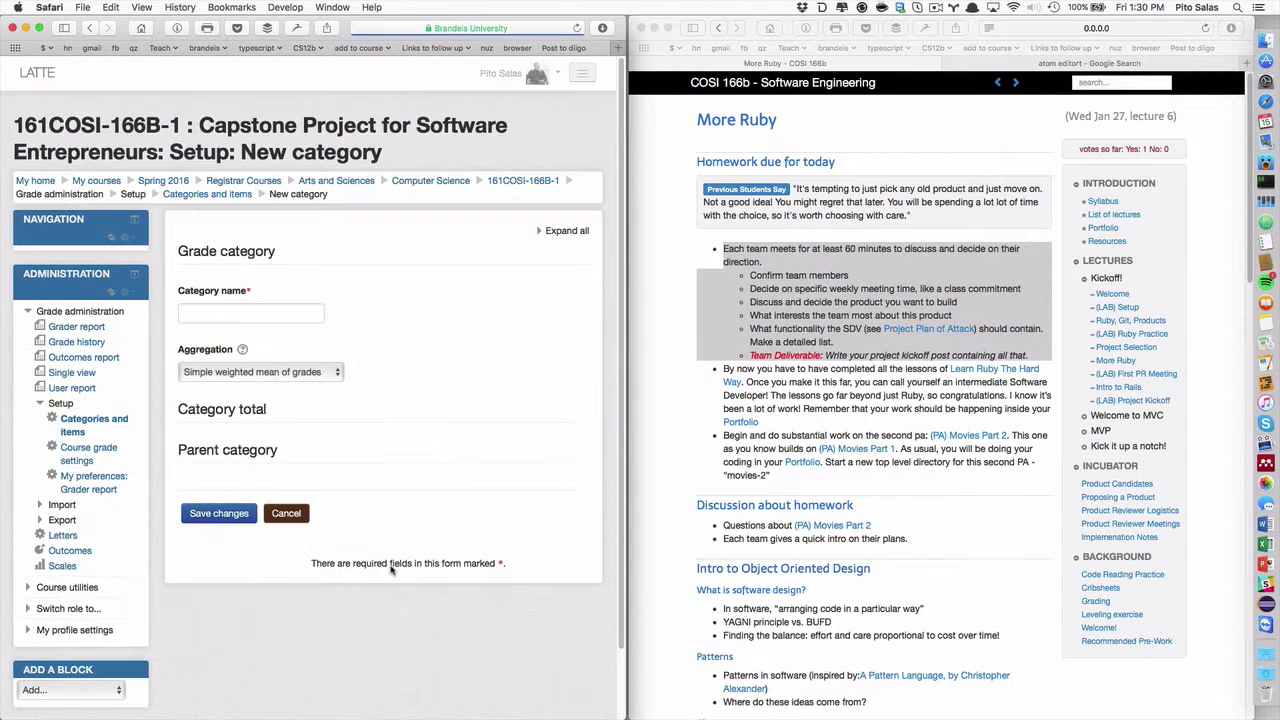
left_click(250, 312)
type("Team Deliverables")
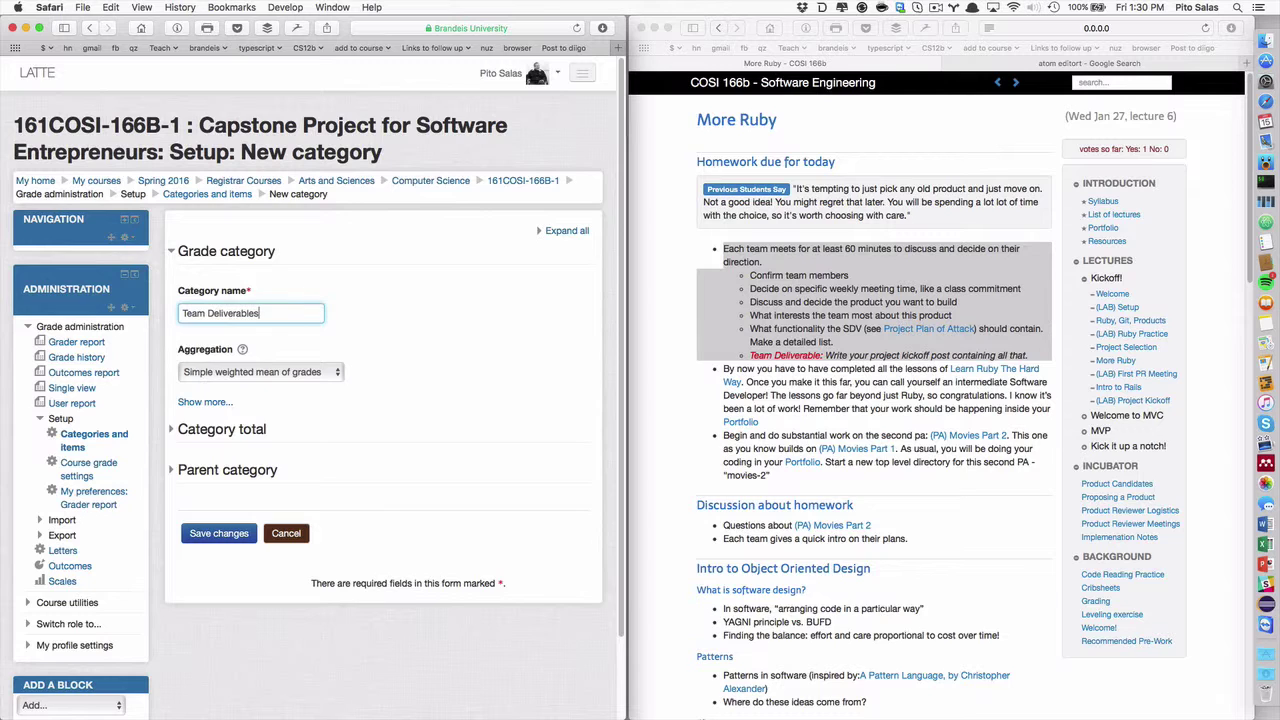
left_click(231, 538)
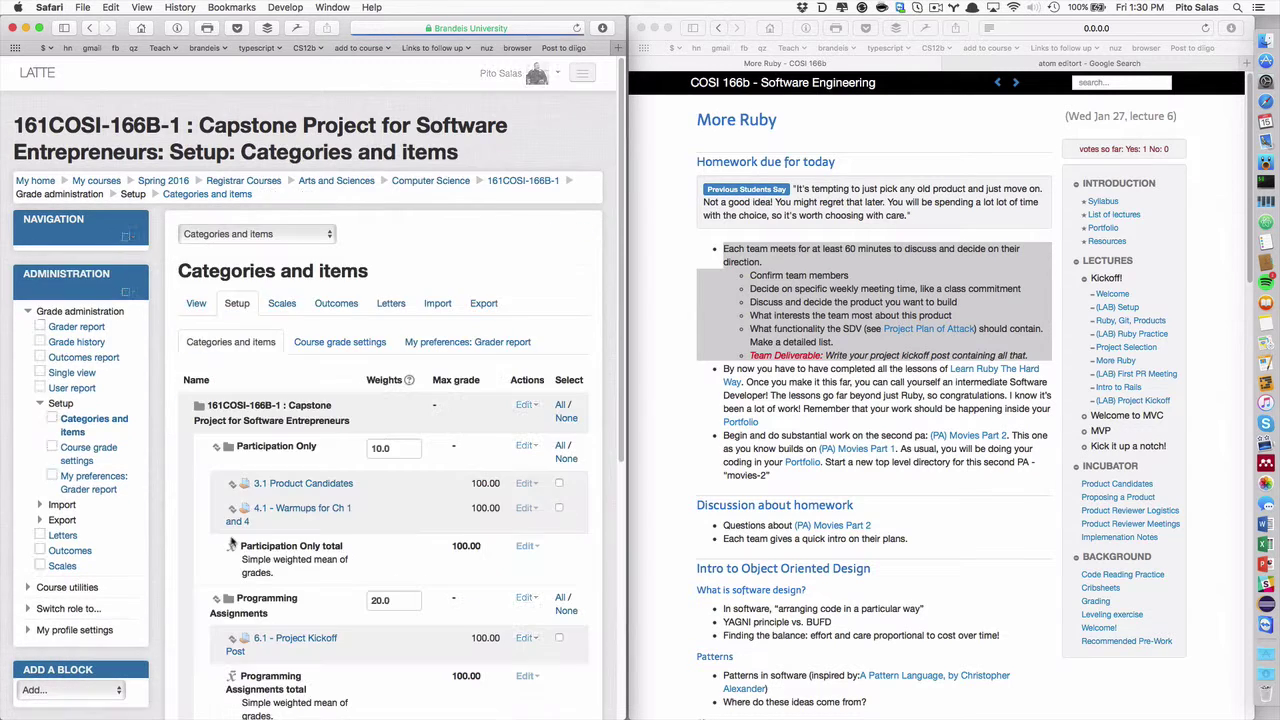
scroll(424, 577, "down", 5)
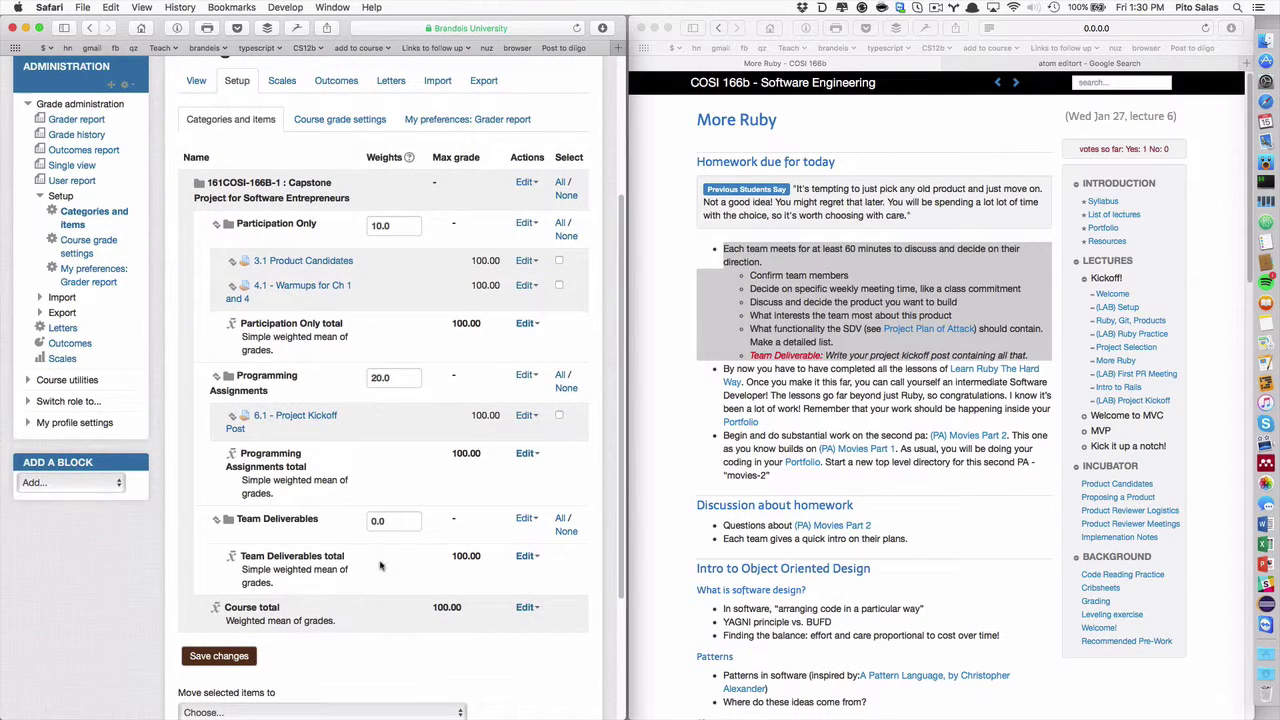
left_click(1030, 588)
- Show the course website's Grading page scrolled to the Final Grade weights (Final Project 35%)
left_click(1094, 601, "super")
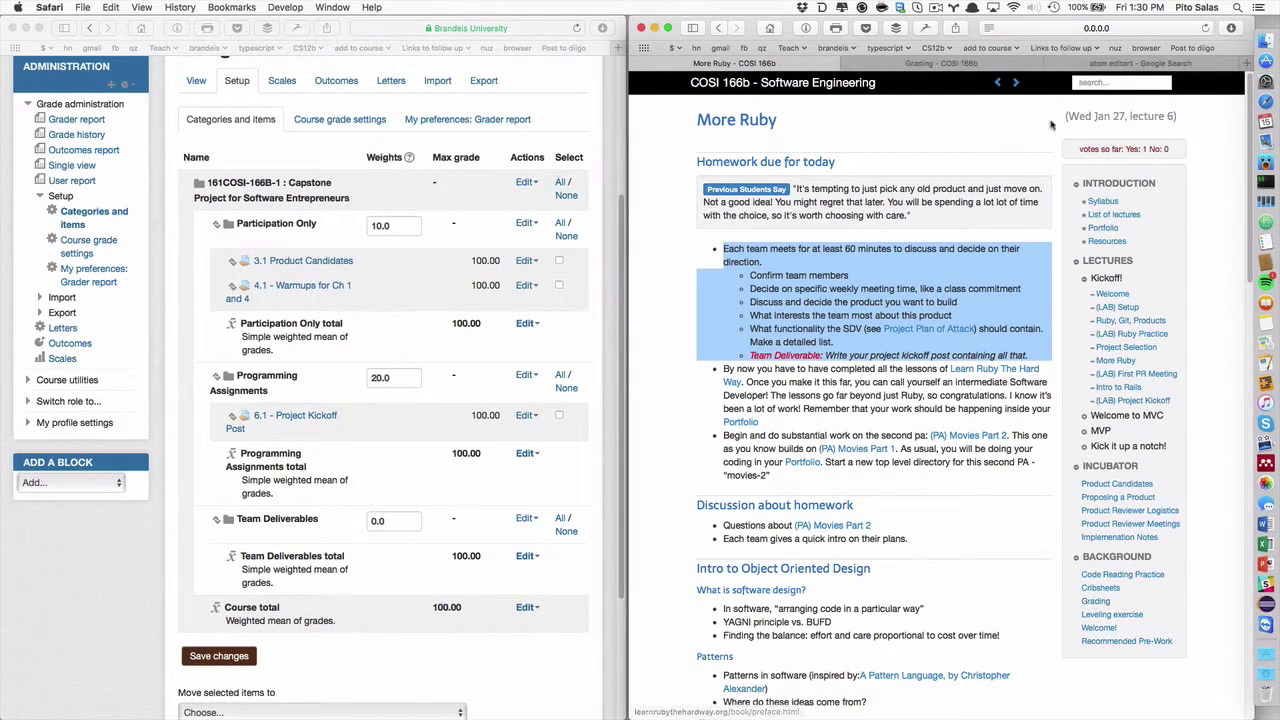
left_click(940, 63)
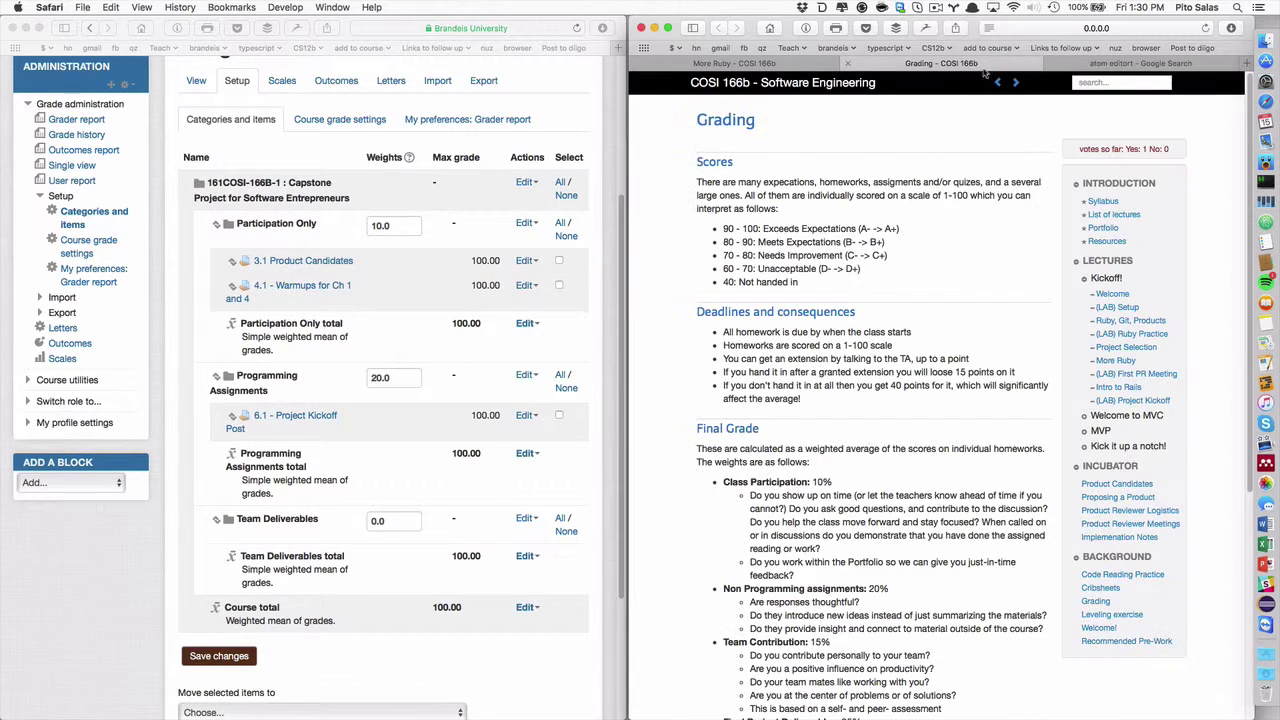
scroll(894, 488, "down", 5)
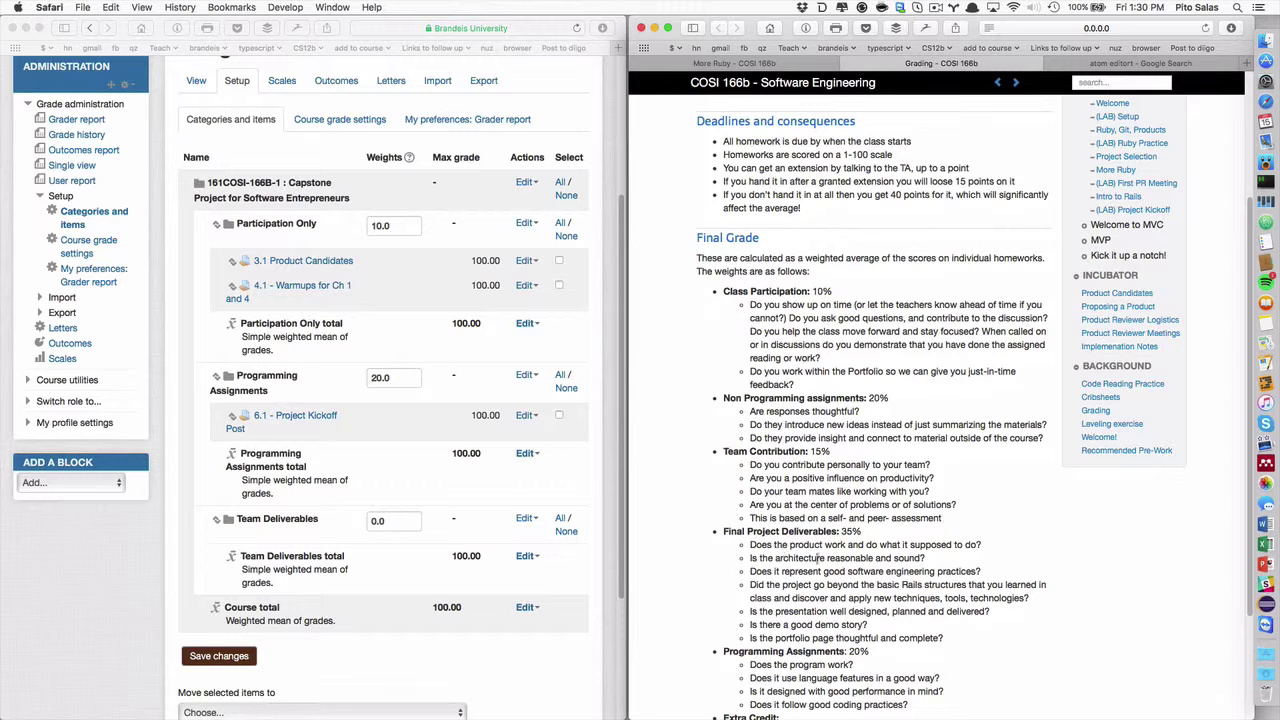
scroll(830, 575, "down", 2)
scroll(830, 577, "down", 5)
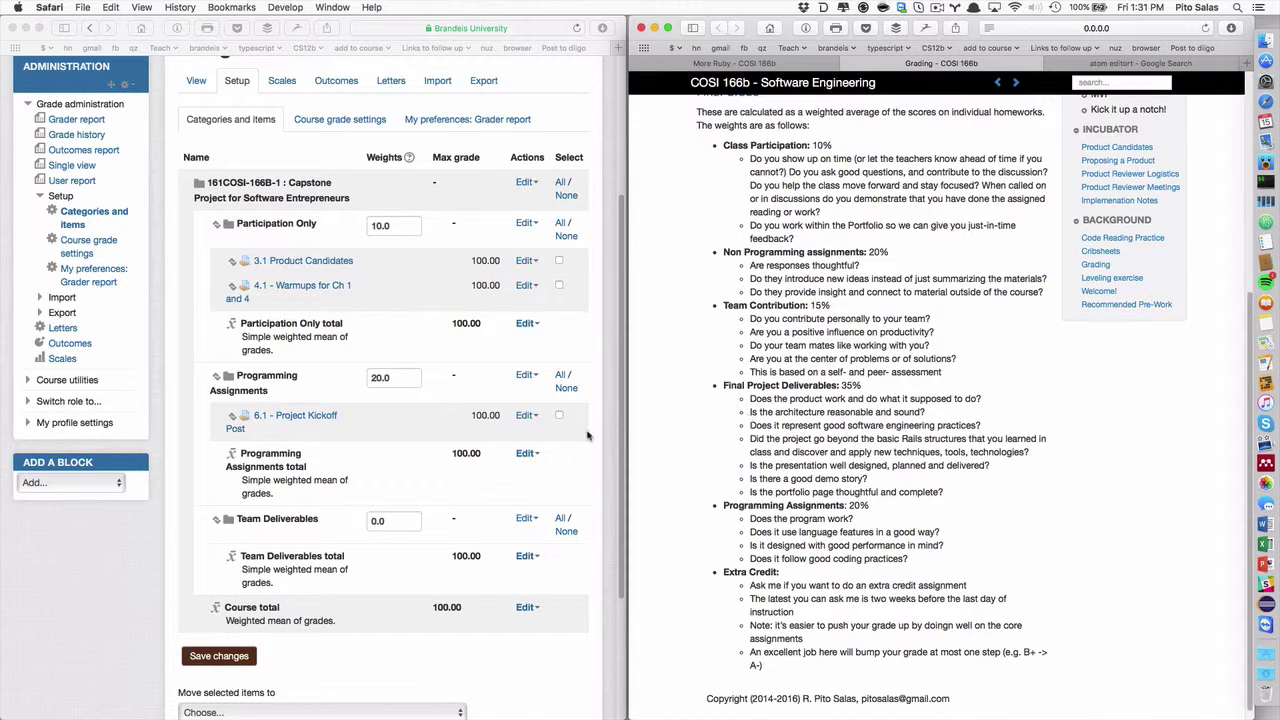
- Enter 35 as the Team Deliverables category weight
left_click(410, 440)
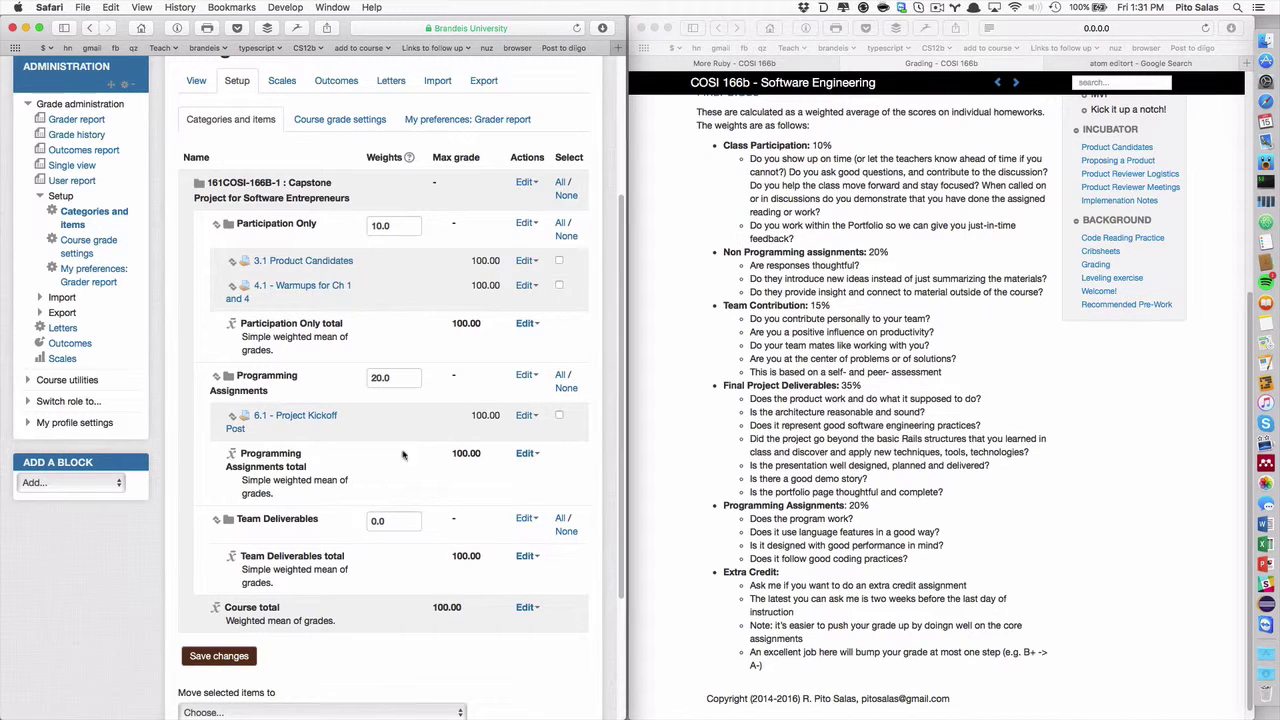
double_click(391, 526)
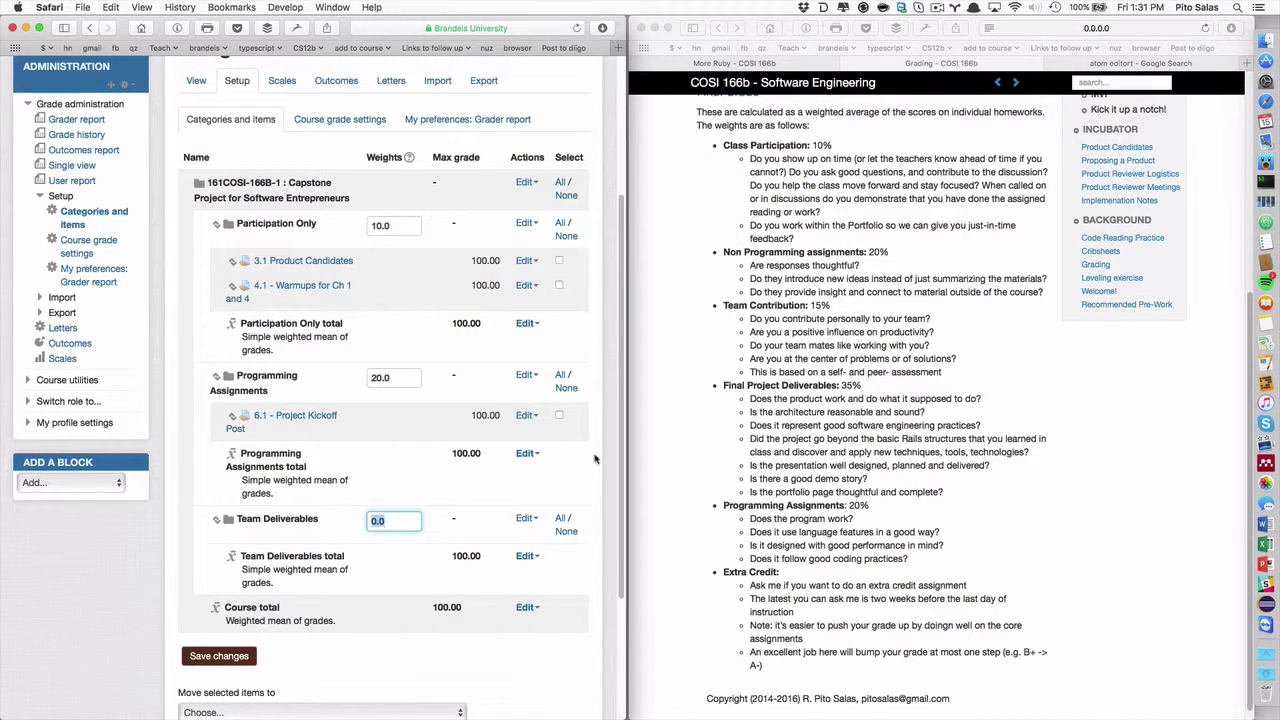
type("35")
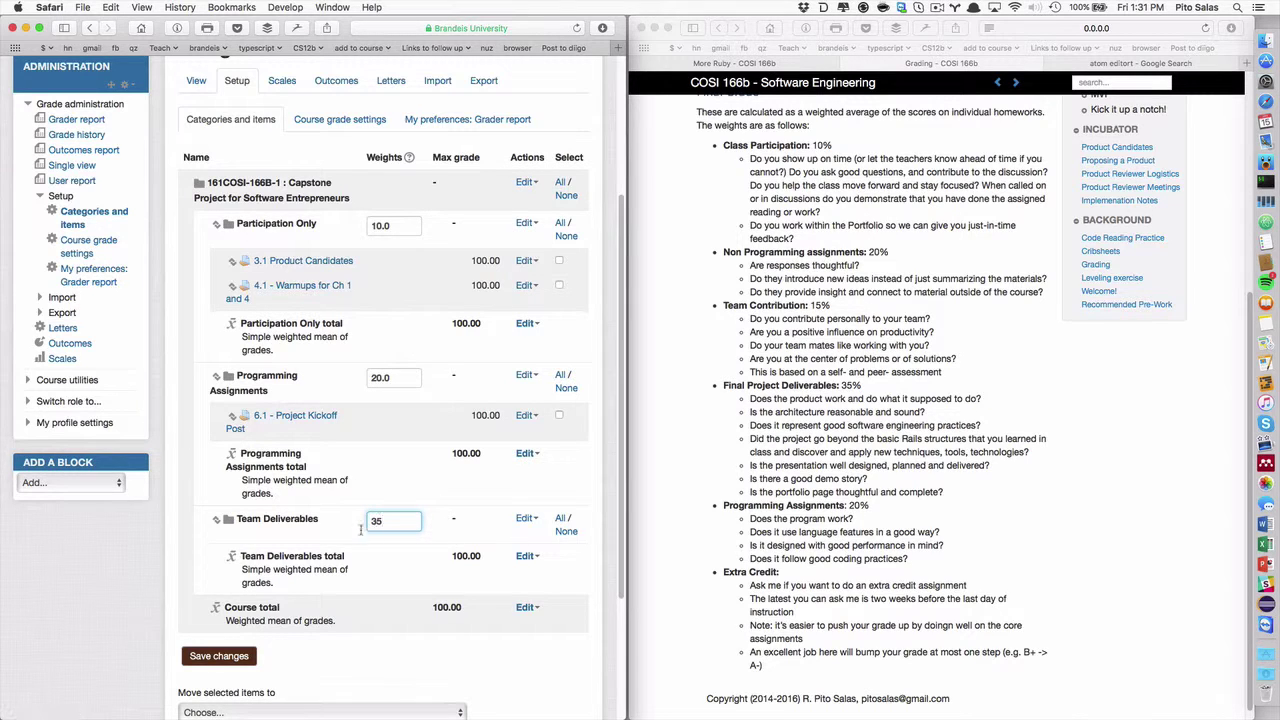
- Rename the Team Deliverables category to 'Final Project Deliverables' and save
left_click(522, 518)
left_click(535, 547)
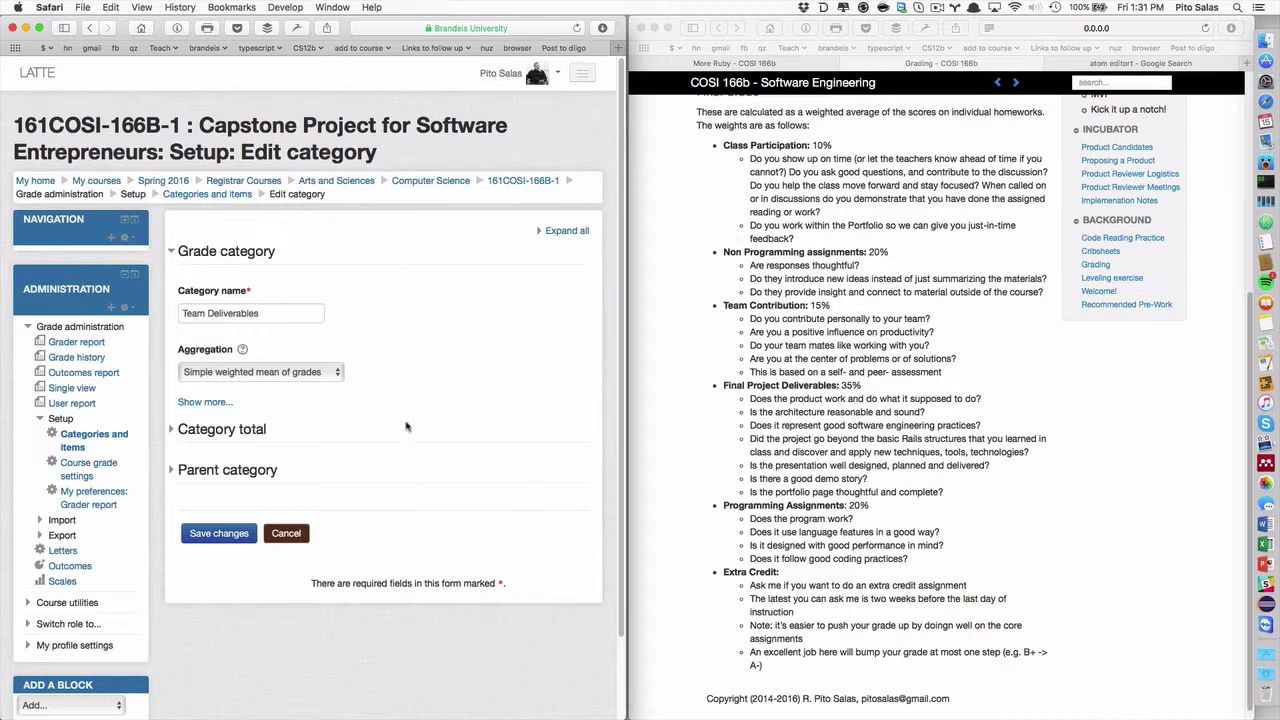
left_click(202, 312)
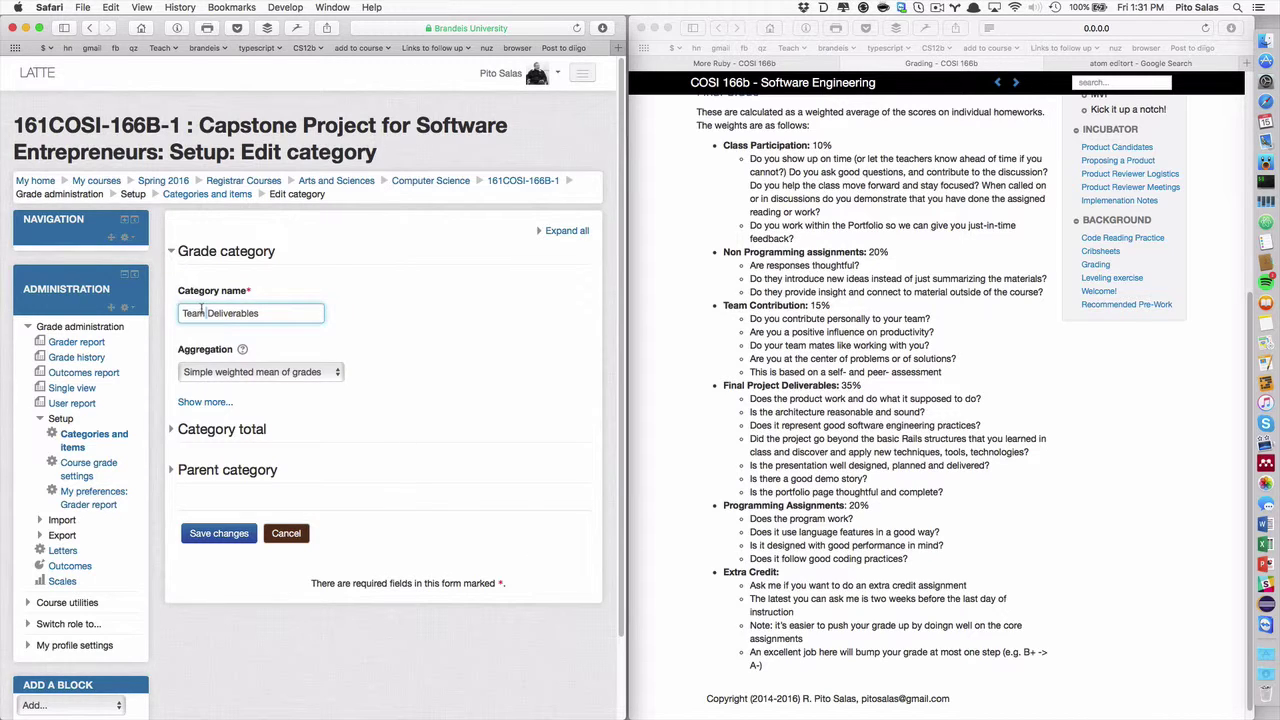
double_click(195, 312)
type("Final Project")
left_click(231, 535)
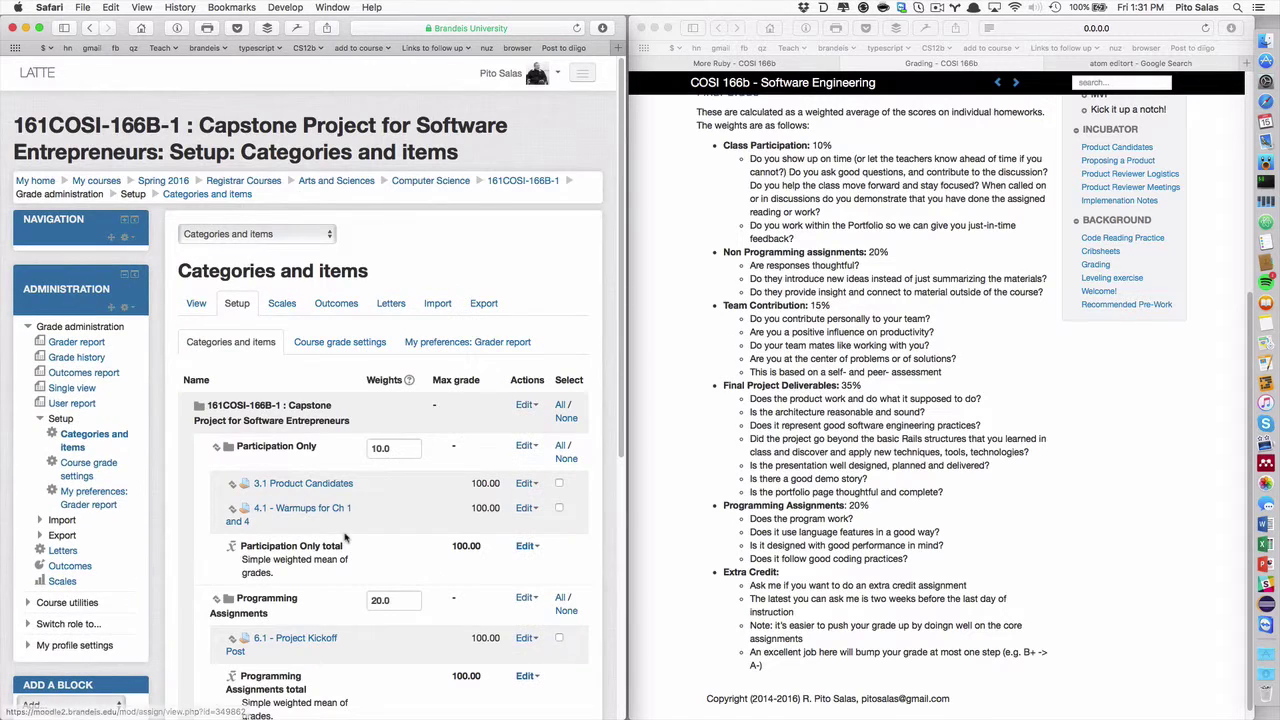
- Re-enter 35 as the Final Project Deliverables weight and save the changes
scroll(345, 538, "down", 4)
double_click(378, 557)
type("35")
scroll(400, 623, "down", 2)
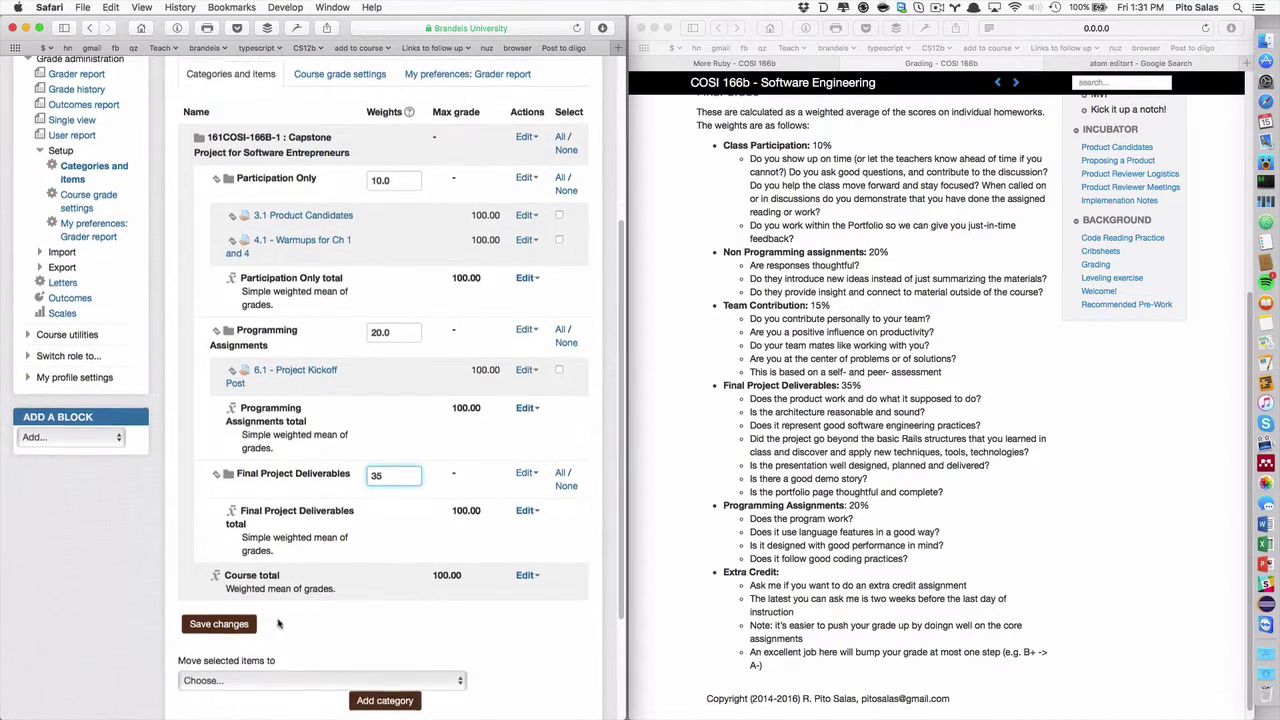
left_click(236, 621)
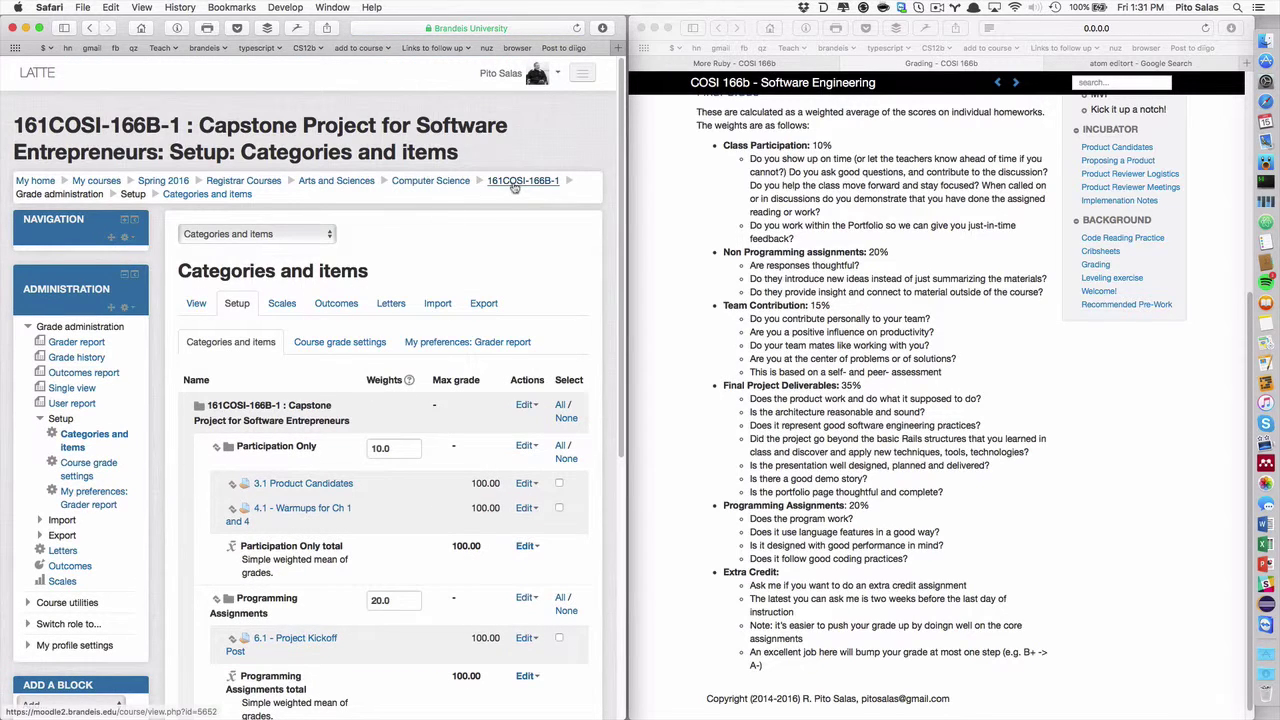
- Open the settings of 6.1 - Project Kickoff Post from the course main page
left_click(523, 180)
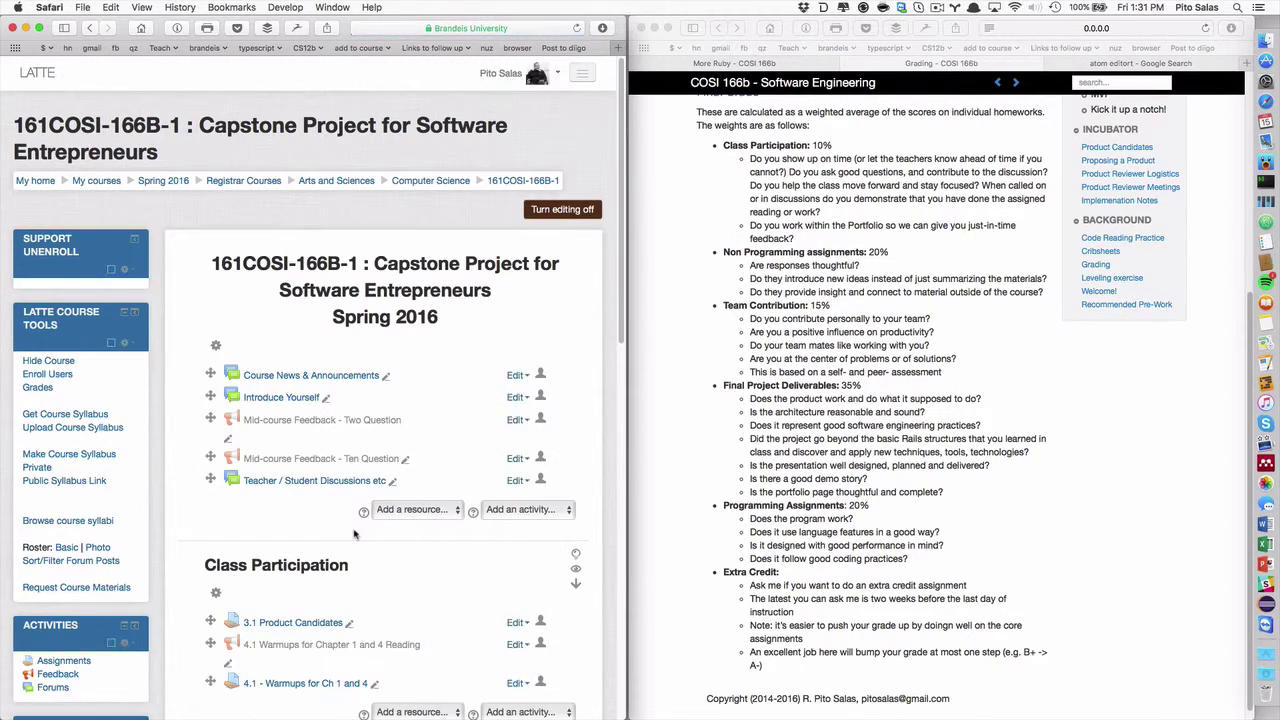
scroll(387, 490, "down", 5)
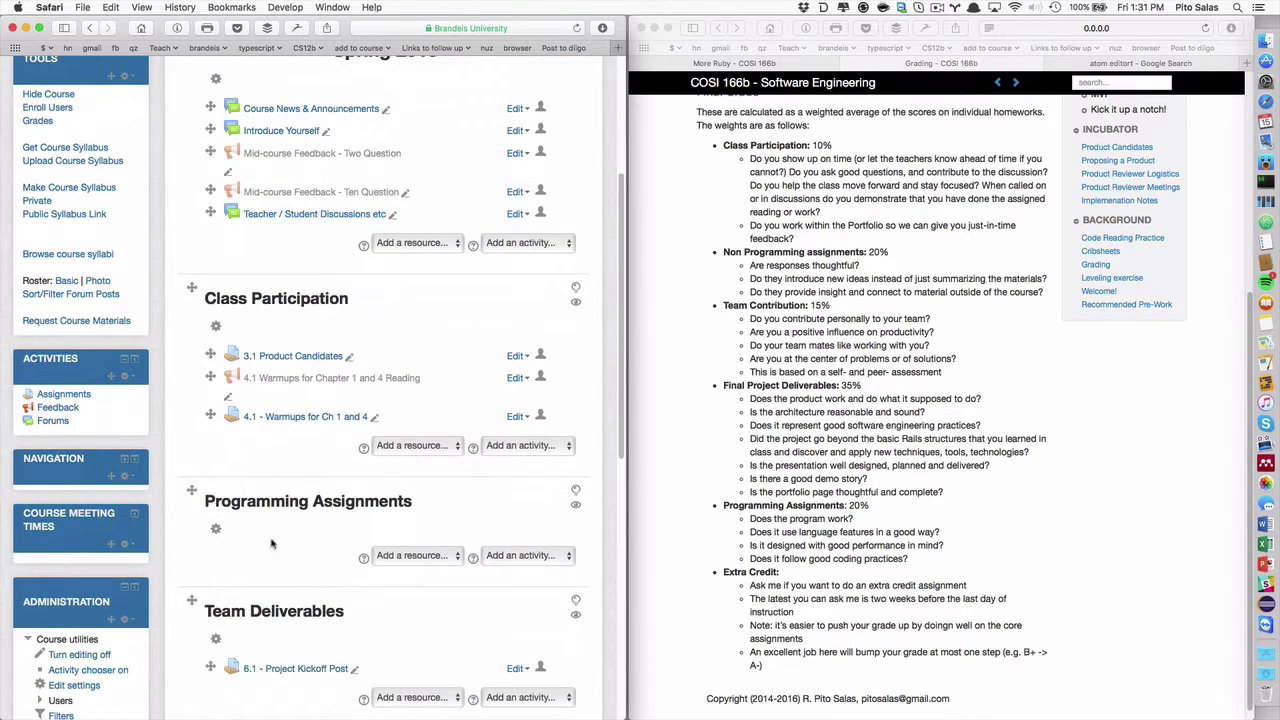
scroll(283, 550, "down", 3)
left_click(515, 537)
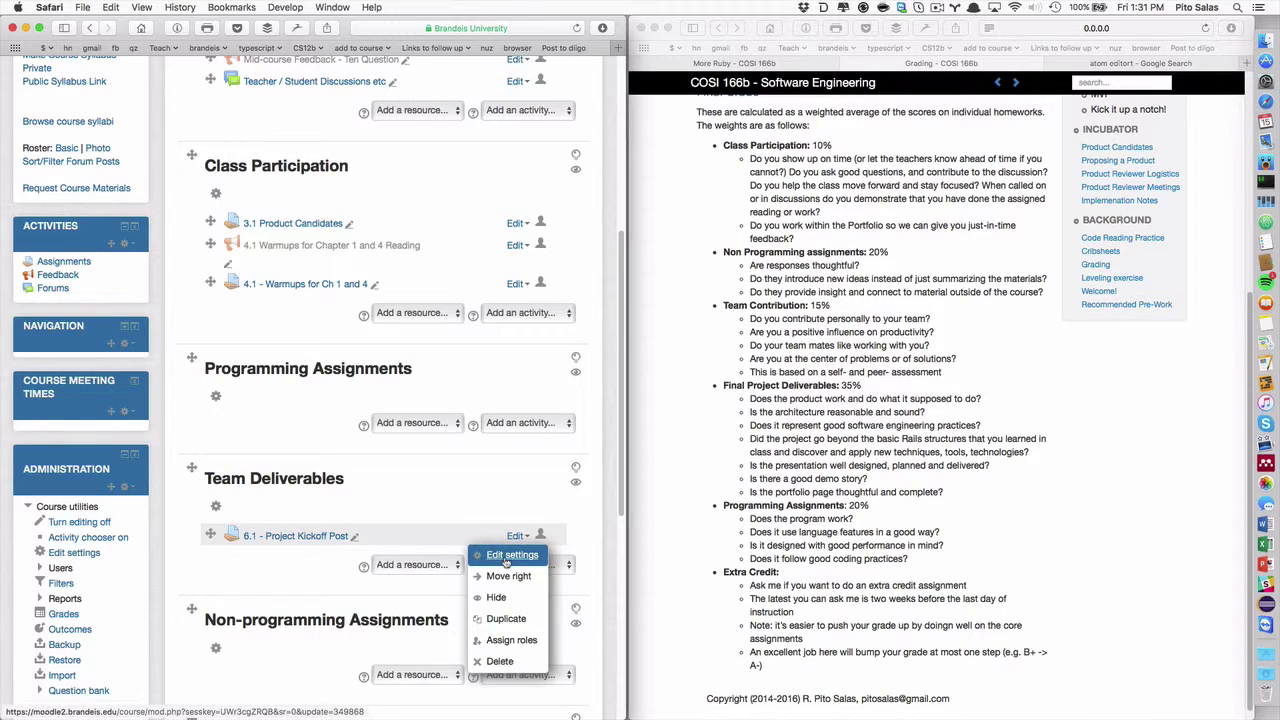
left_click(507, 559)
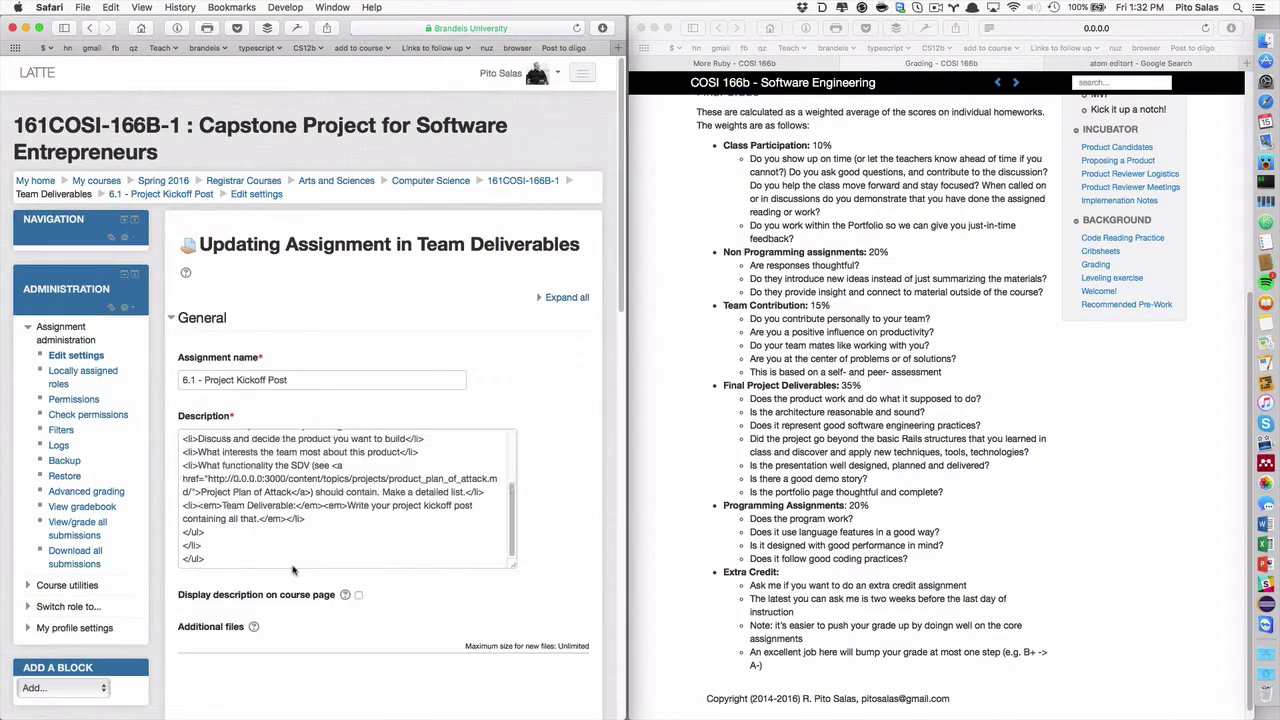
- Set its grade category to Final Project Deliverables, then save and return to the course
scroll(293, 570, "down", 15)
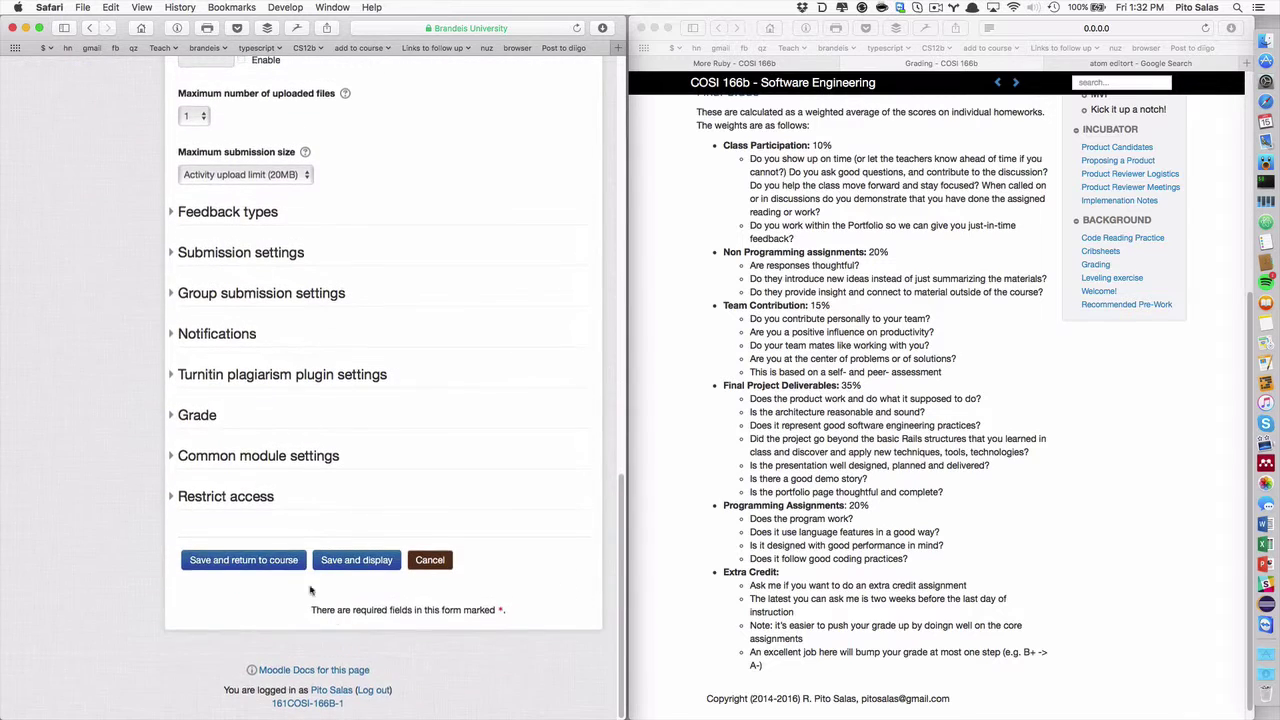
left_click(210, 415)
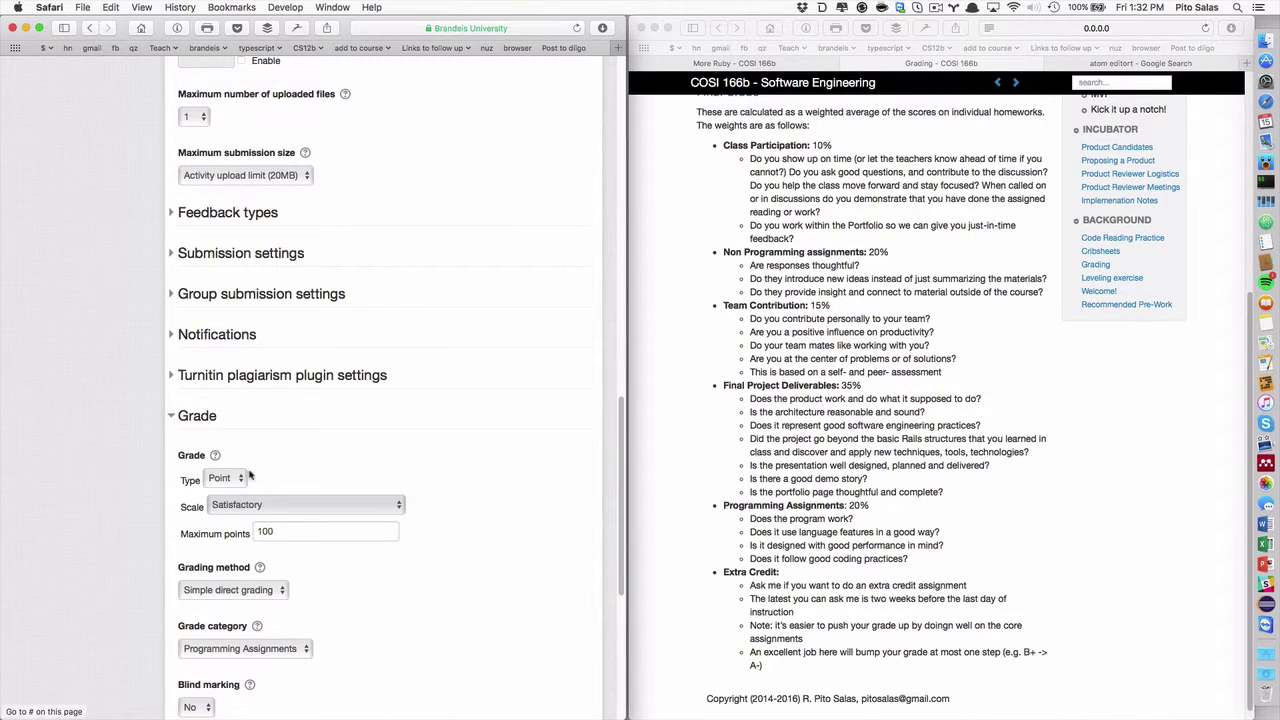
scroll(343, 607, "down", 3)
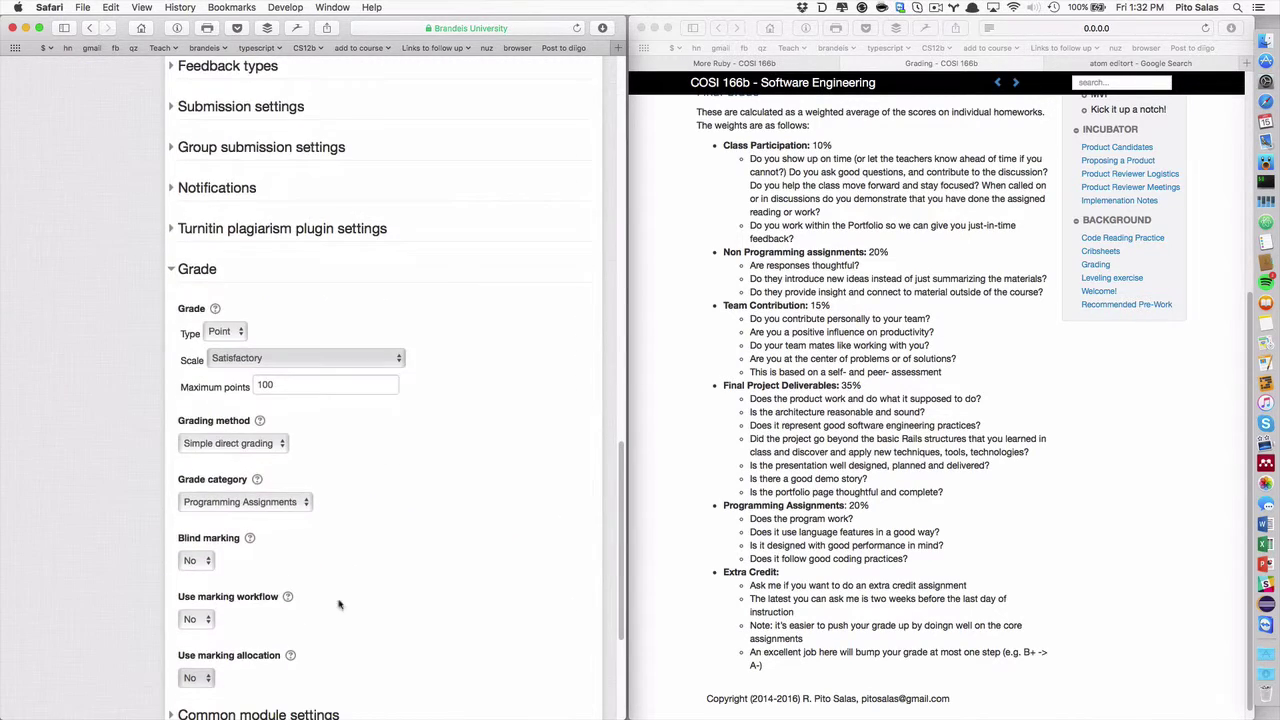
left_click(288, 505)
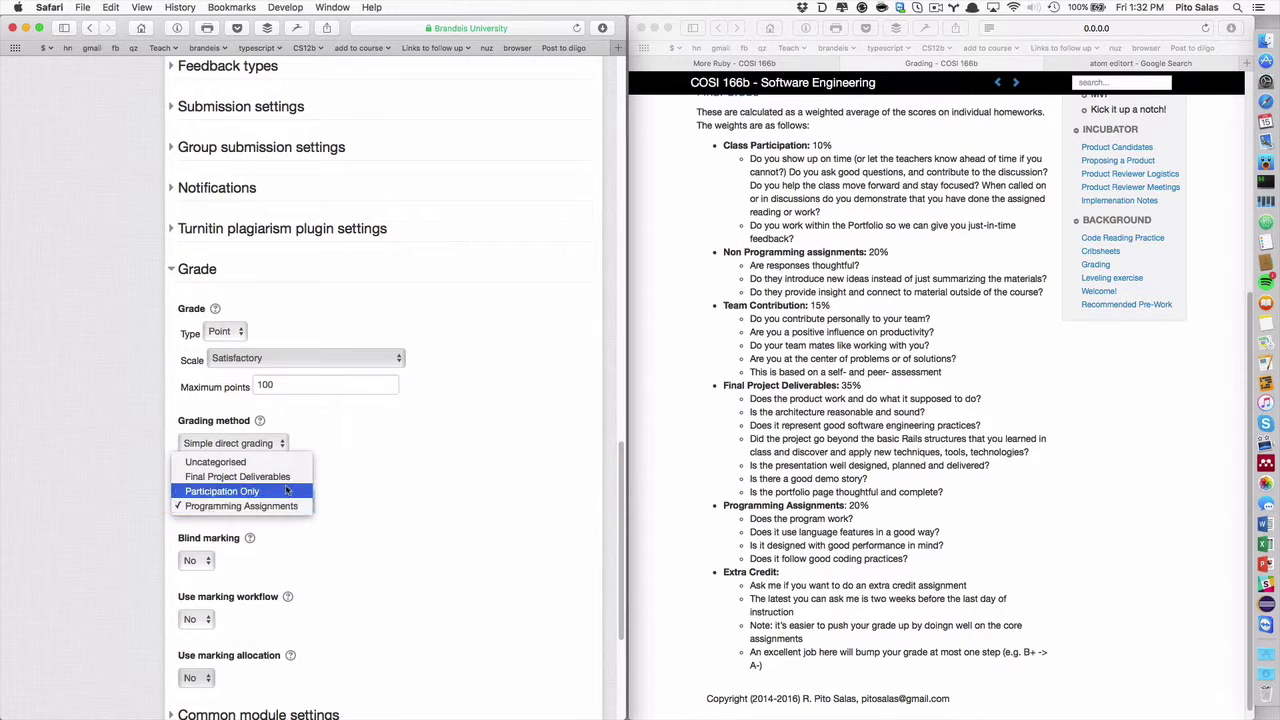
left_click(260, 477)
scroll(383, 528, "down", 3)
scroll(383, 528, "down", 2)
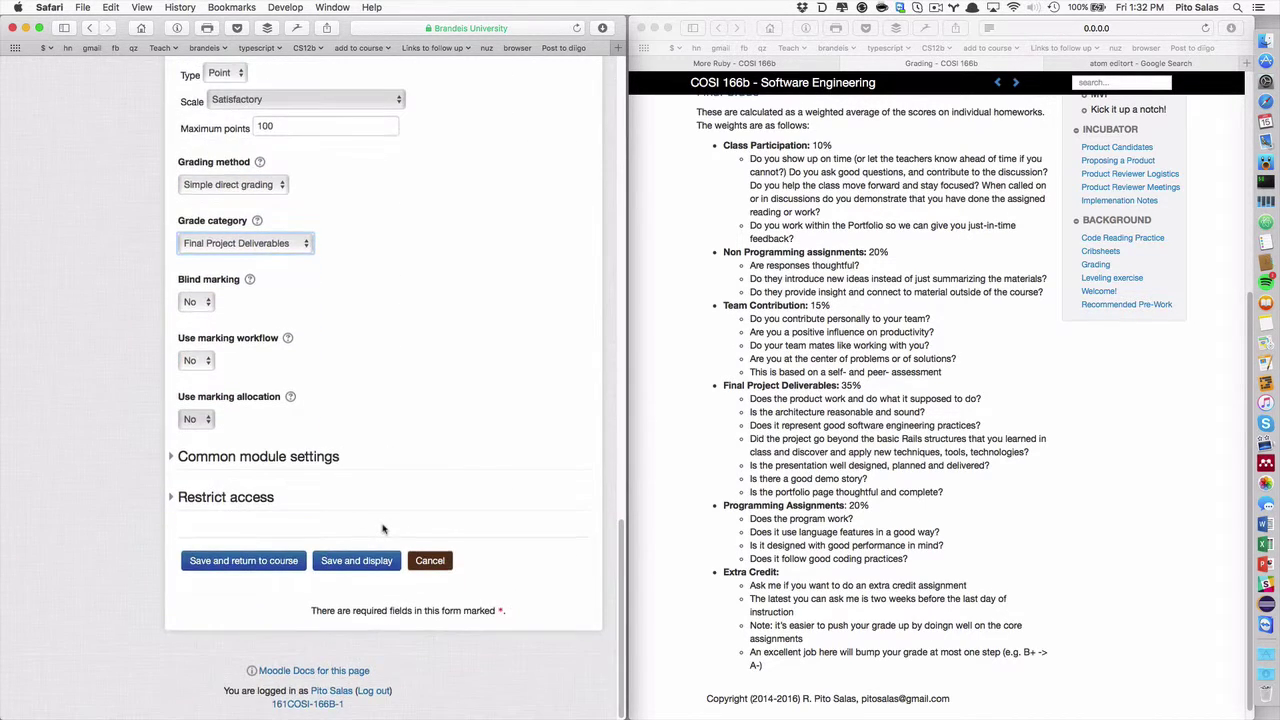
left_click(257, 562)
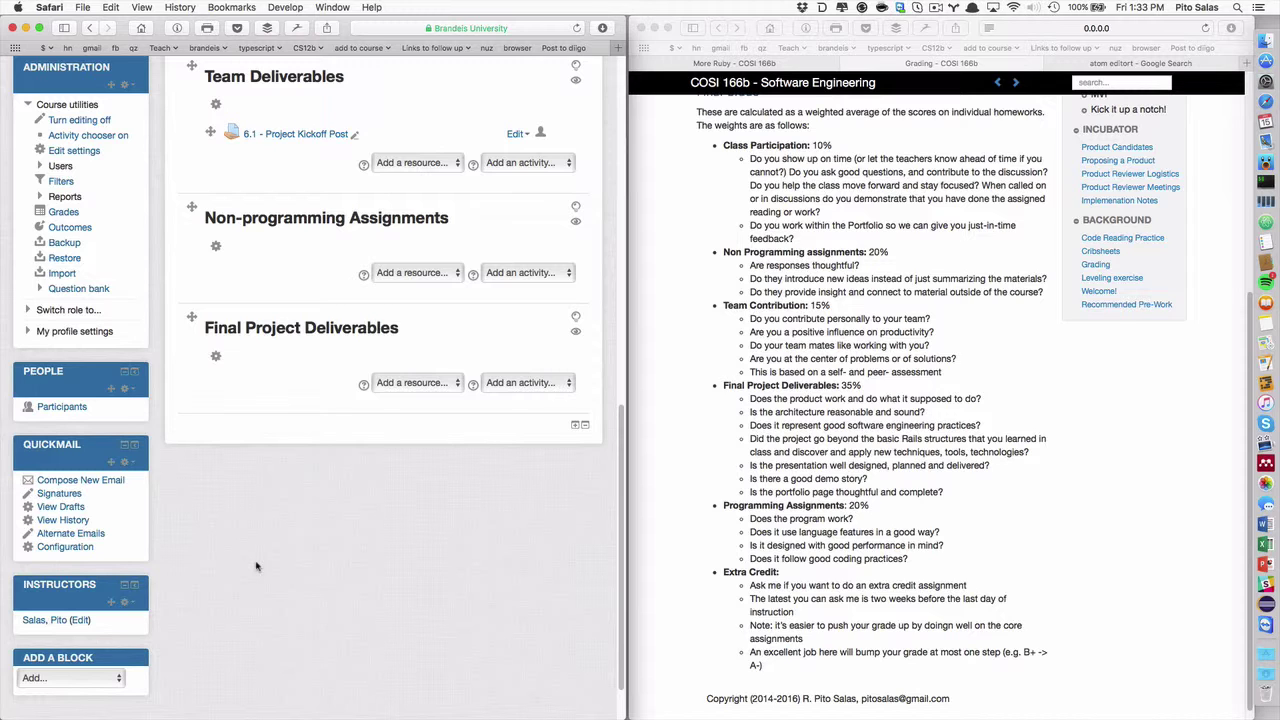
- Scroll the course page back up to the Class Participation section
scroll(278, 412, "up", 8)
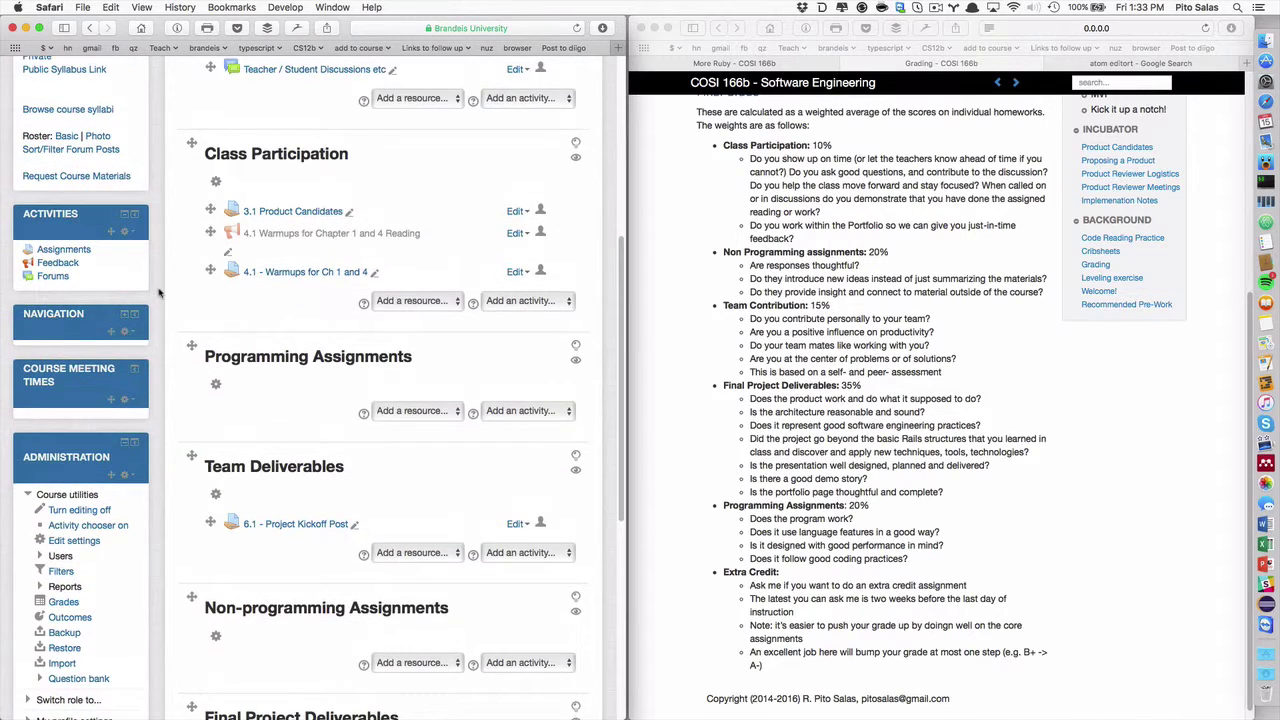
scroll(158, 292, "up", 8)
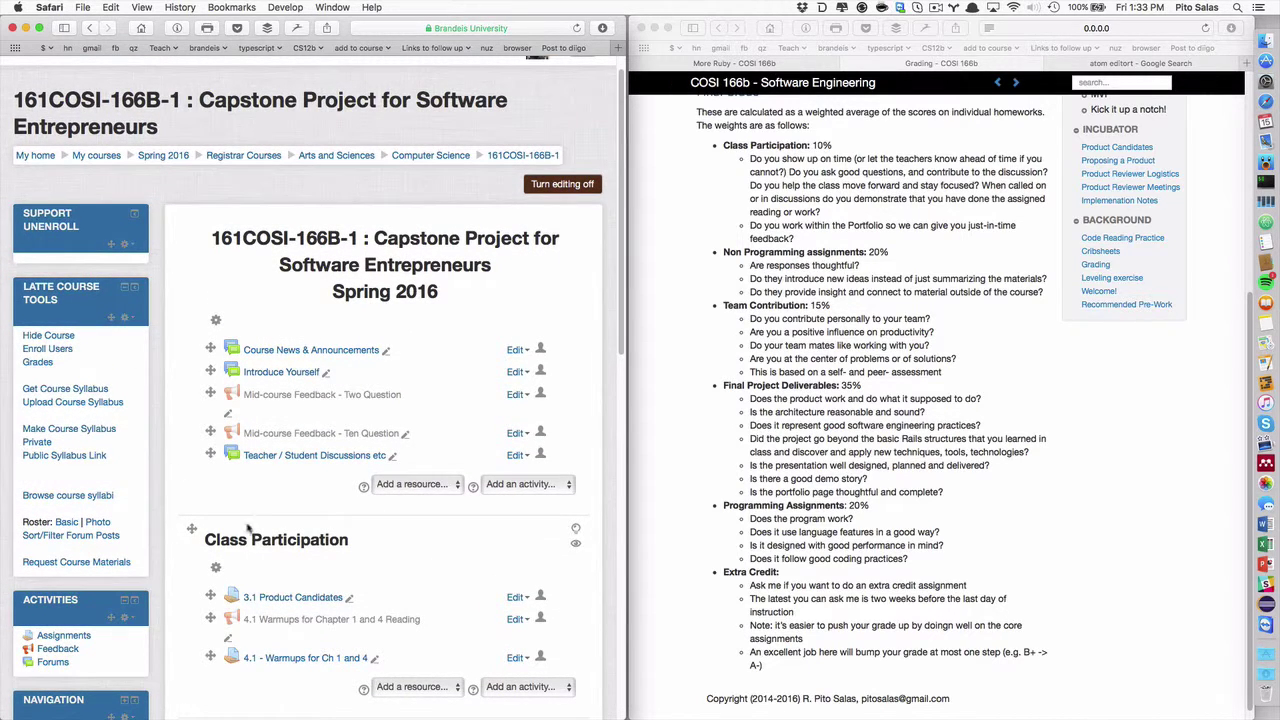
scroll(400, 575, "down", 5)
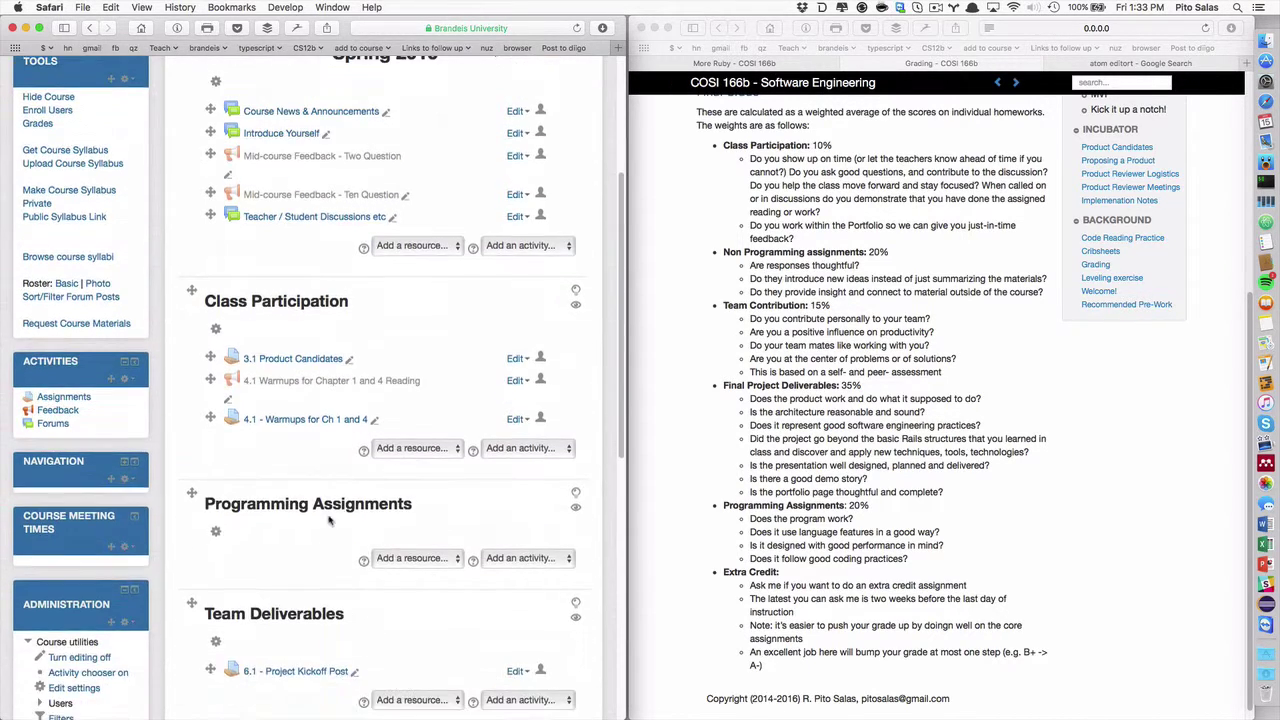
- View all submissions for 4.1 - Warmups for Ch 1 and 4, glancing at the Grading action menu
left_click(332, 420)
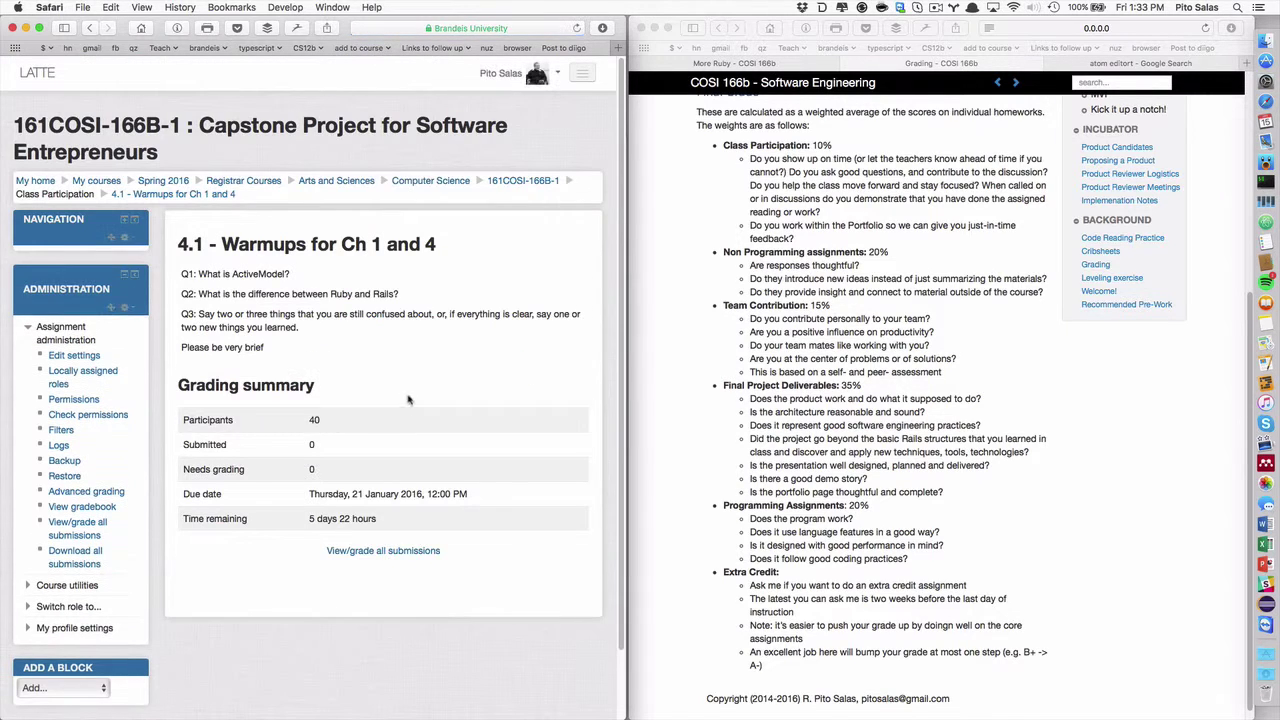
left_click(405, 556)
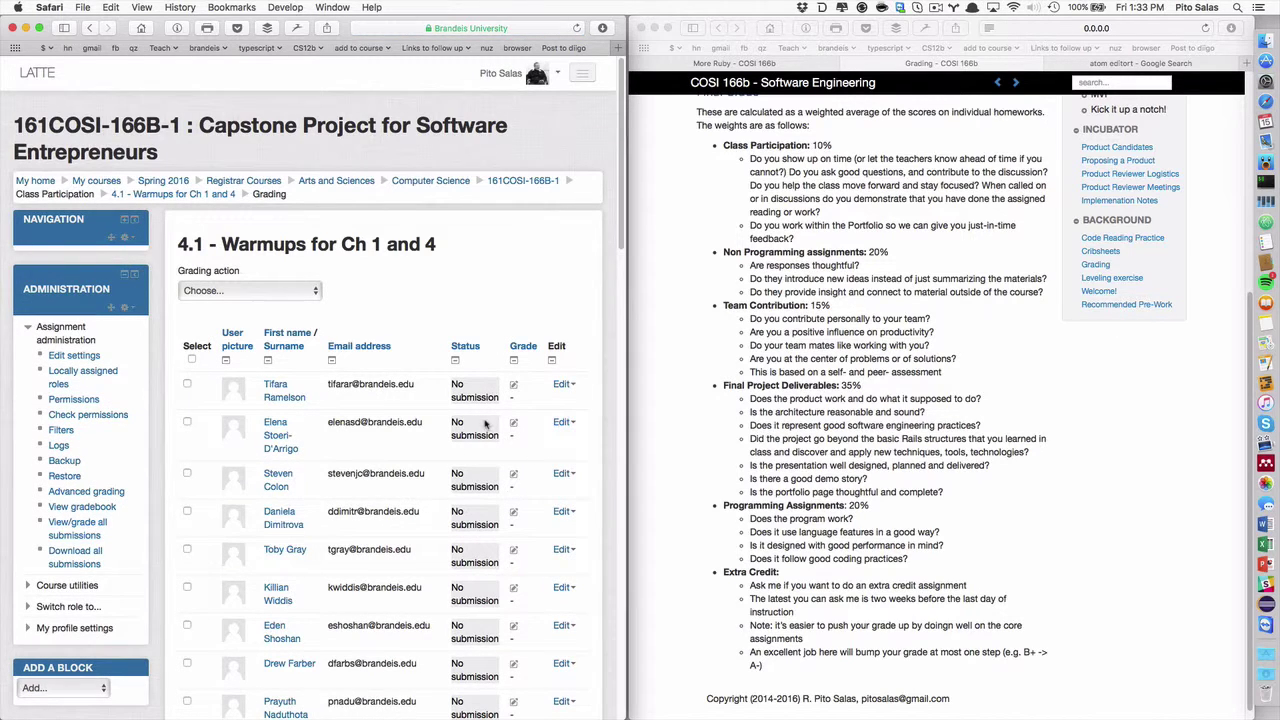
scroll(488, 398, "right", 5)
scroll(488, 398, "right", 1)
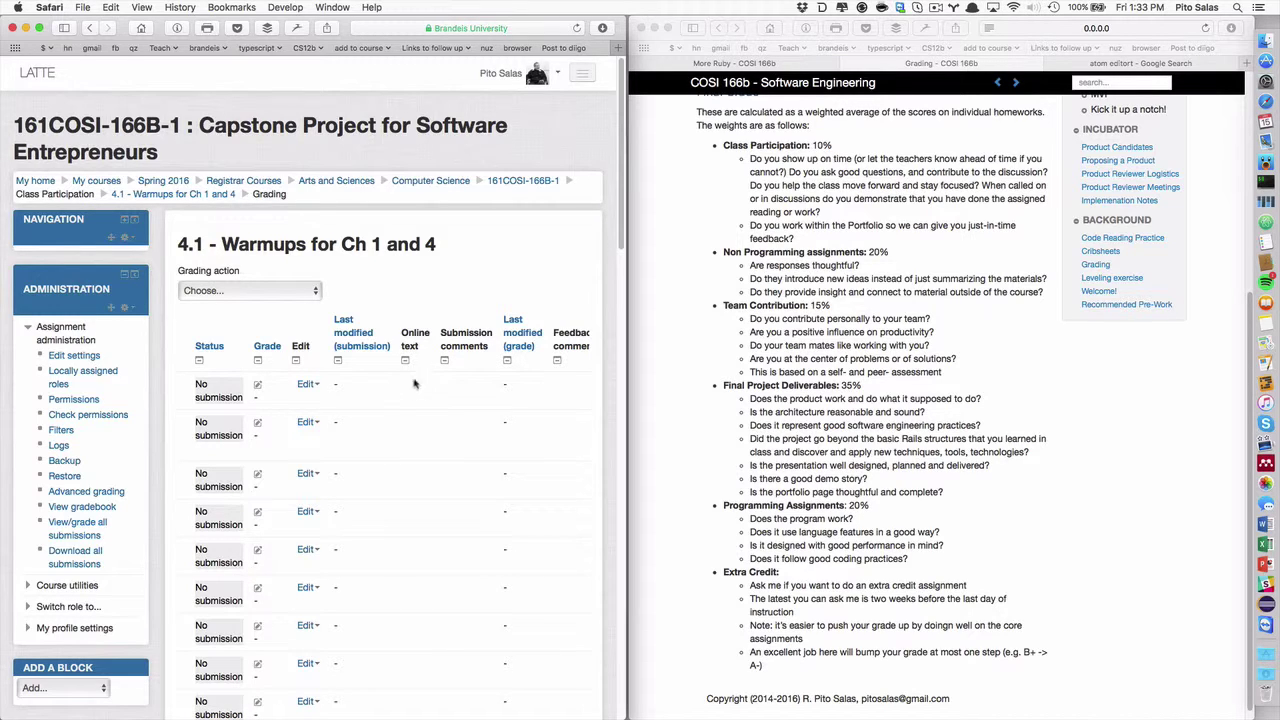
left_click(290, 293)
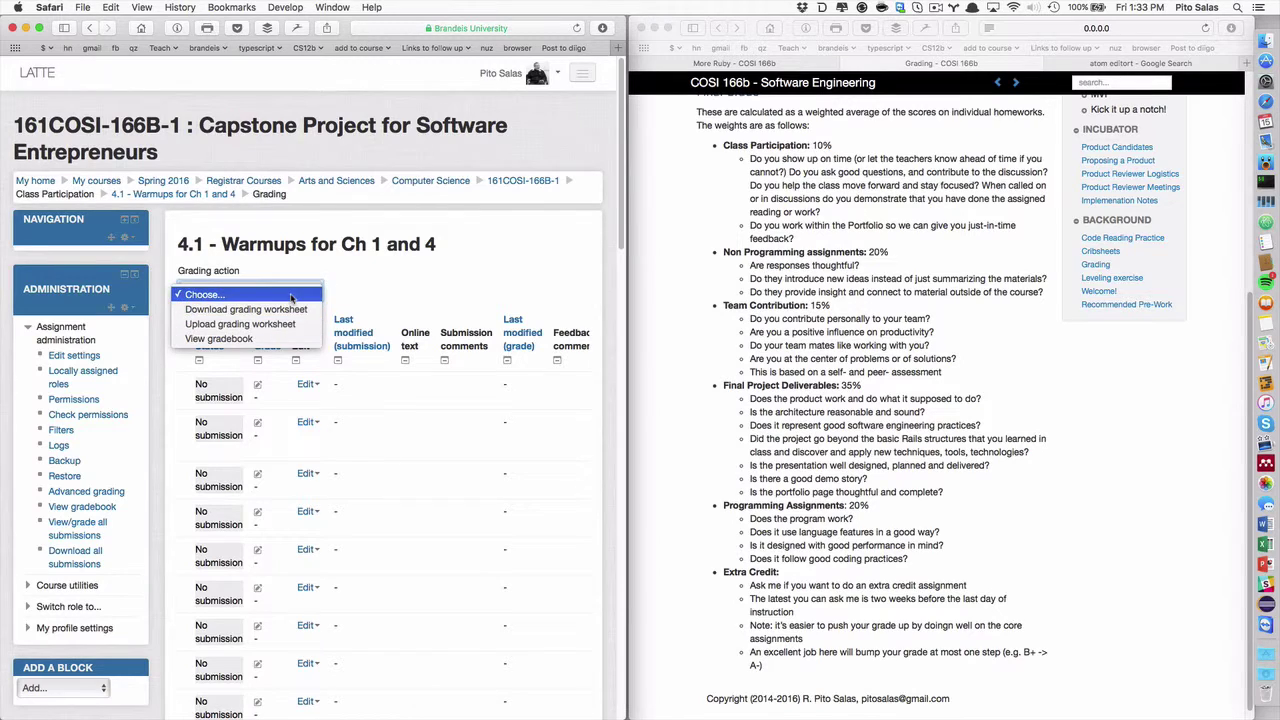
left_click(394, 302)
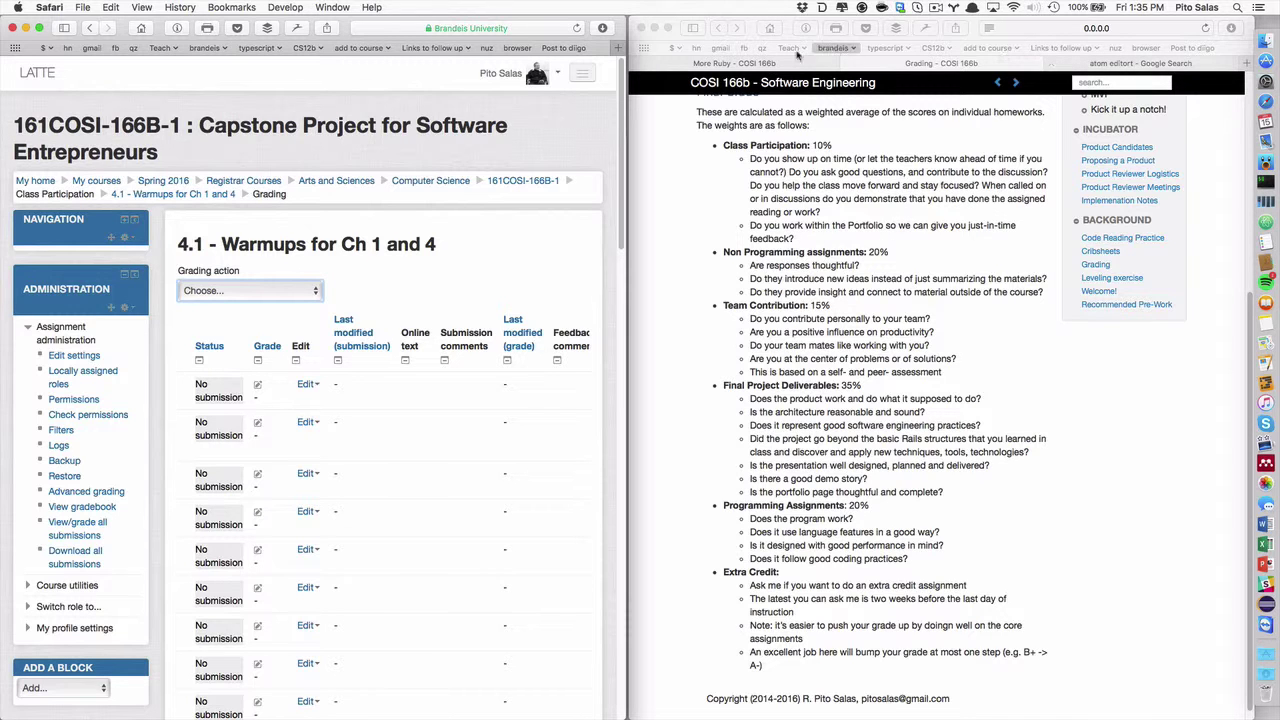
- On the course website, go to the More Ruby lecture and highlight its kickoff-post Team Deliverable line
scroll(1066, 315, "up", 5)
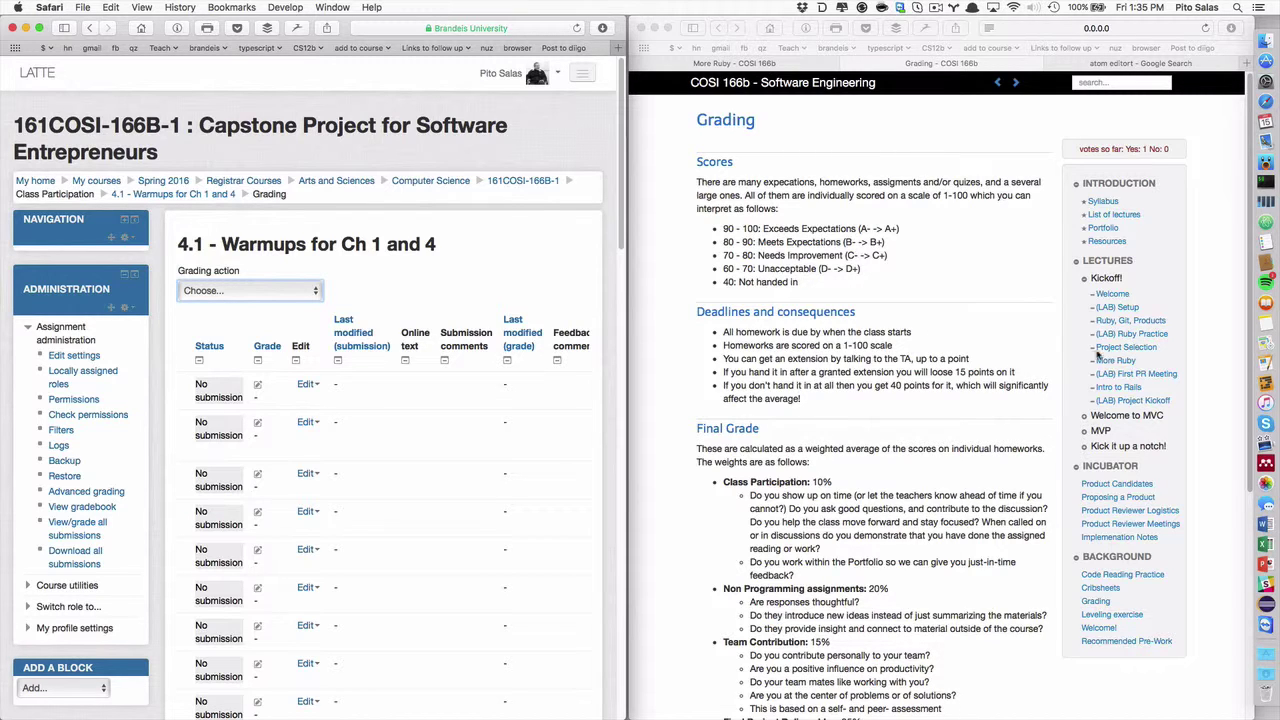
left_click(877, 118)
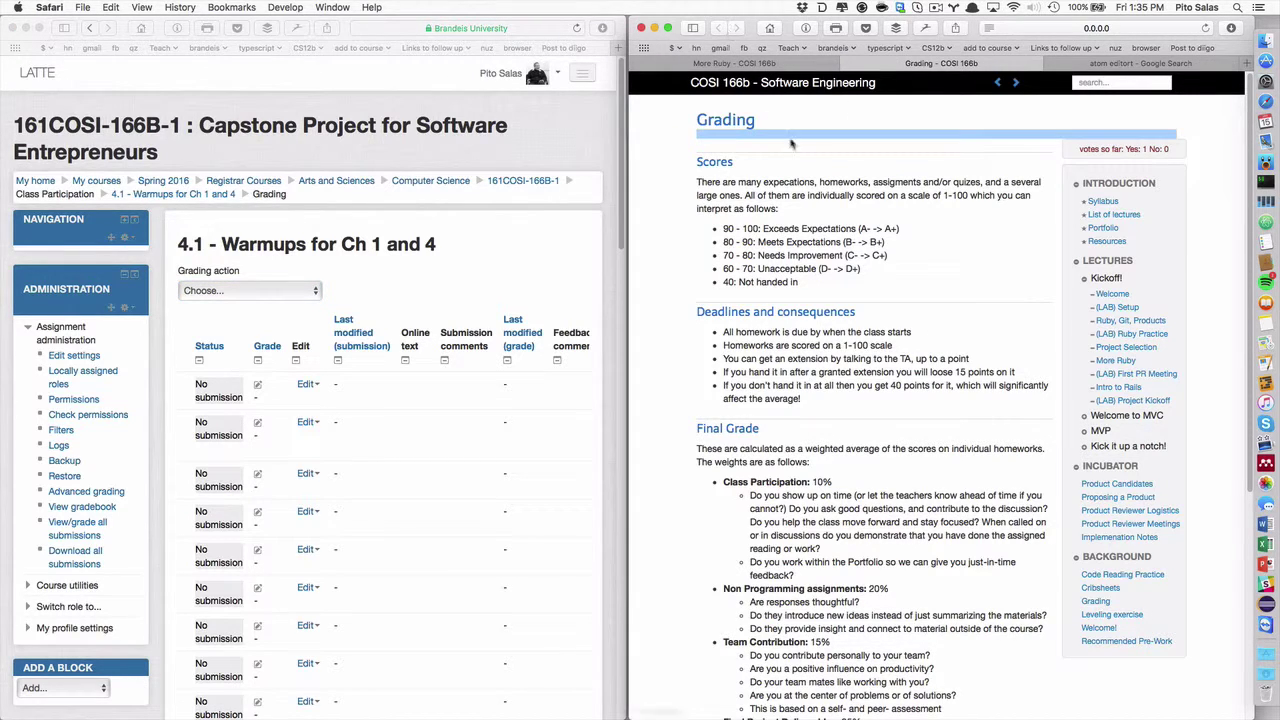
left_click(1124, 347)
scroll(969, 387, "down", 2)
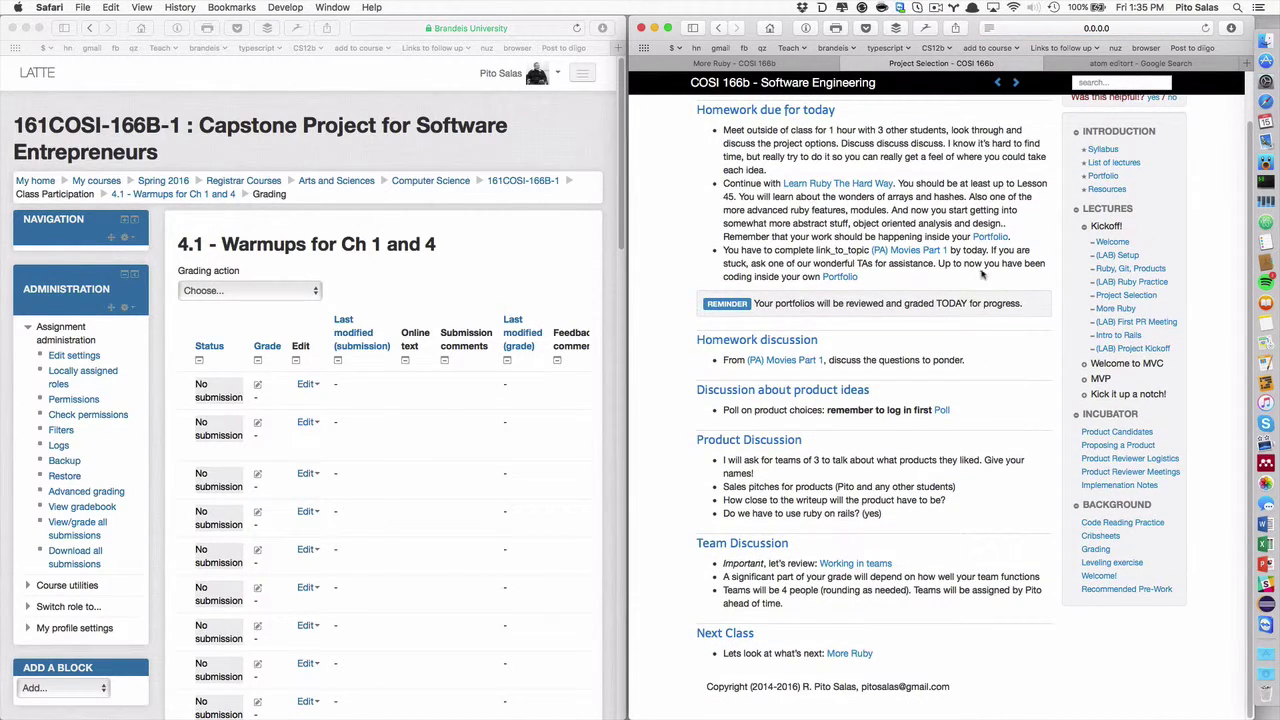
scroll(984, 117, "up", 2)
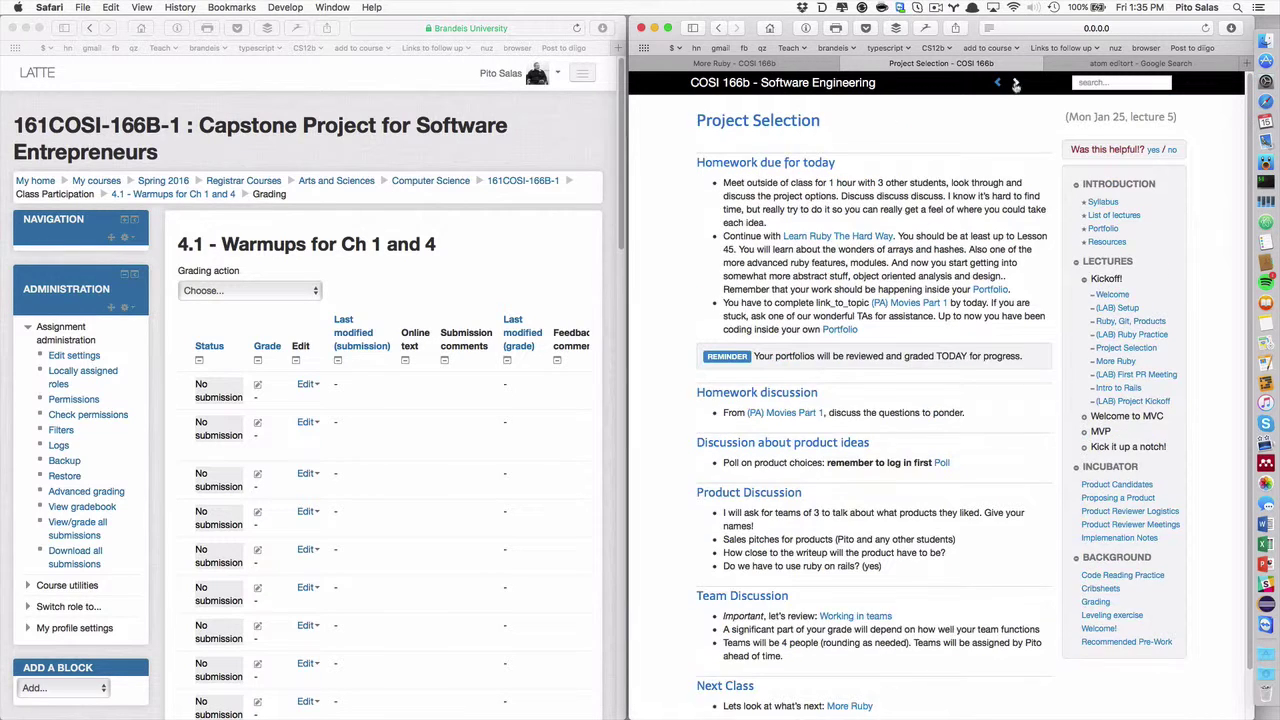
left_click(1015, 83)
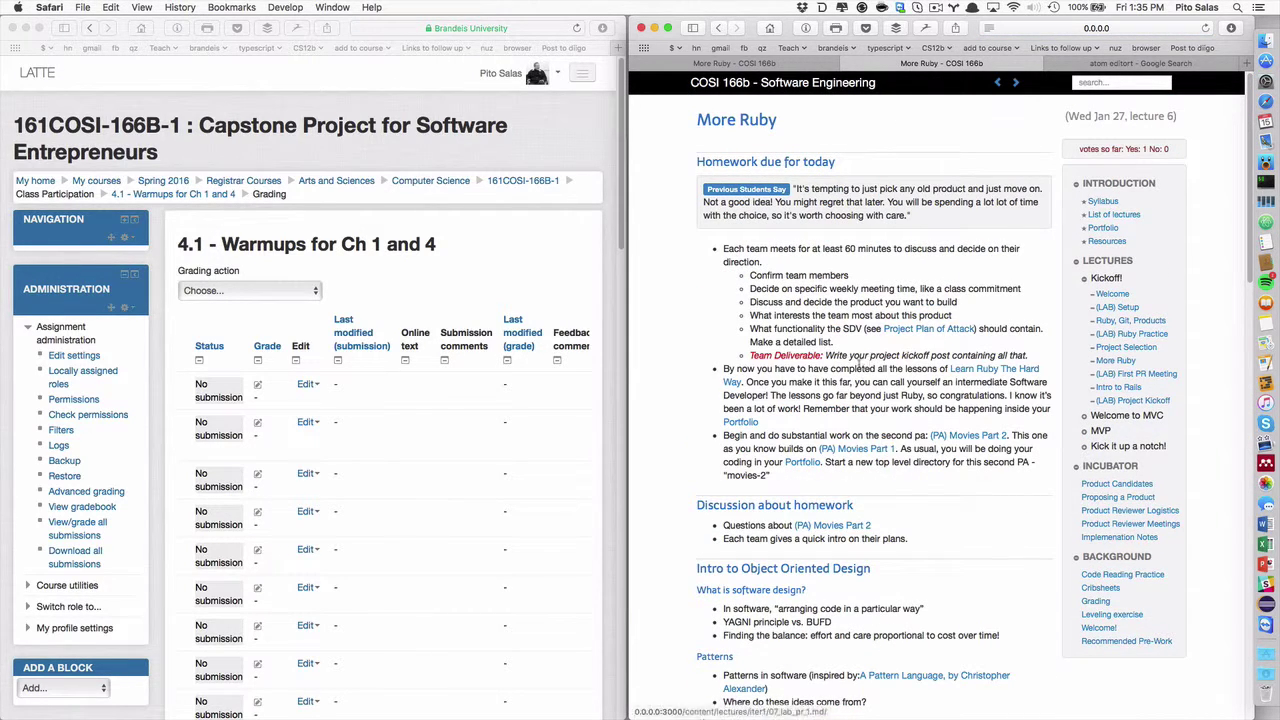
triple_click(892, 350)
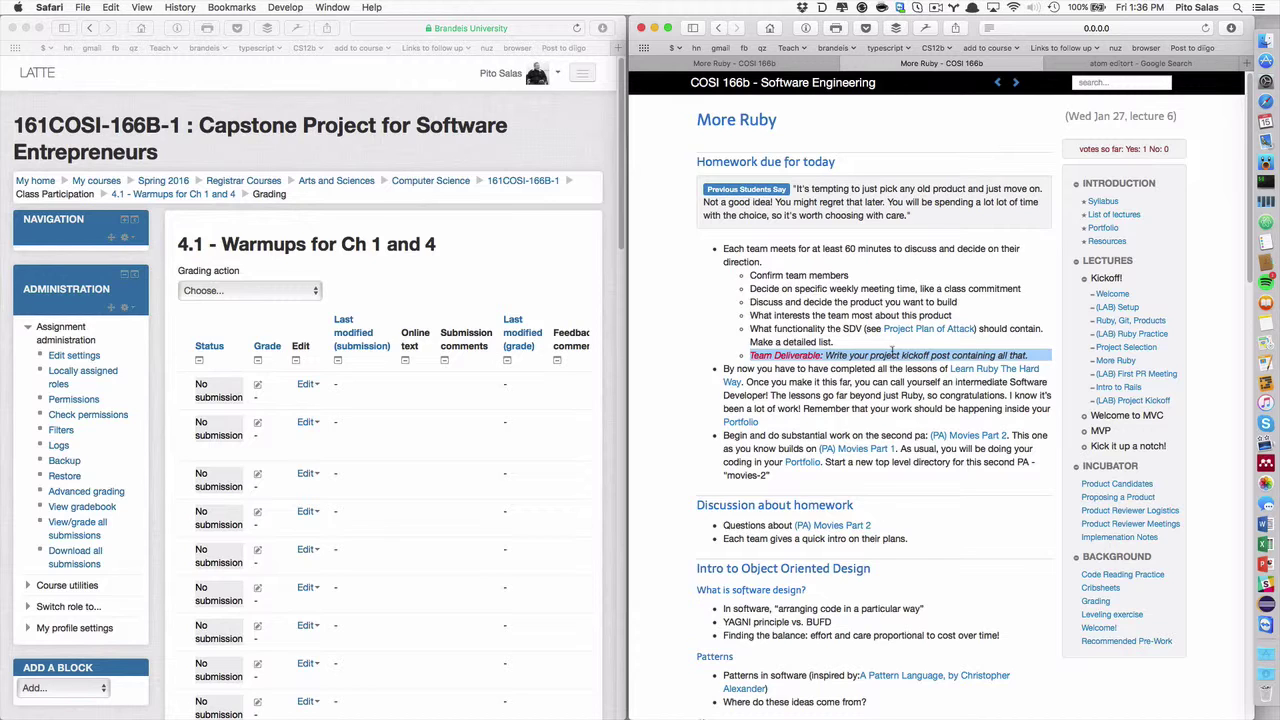
- Browse student folders in Finder's Dropbox and preview ex3.rb in a RubyTheHardWay folder
left_click(1240, 45)
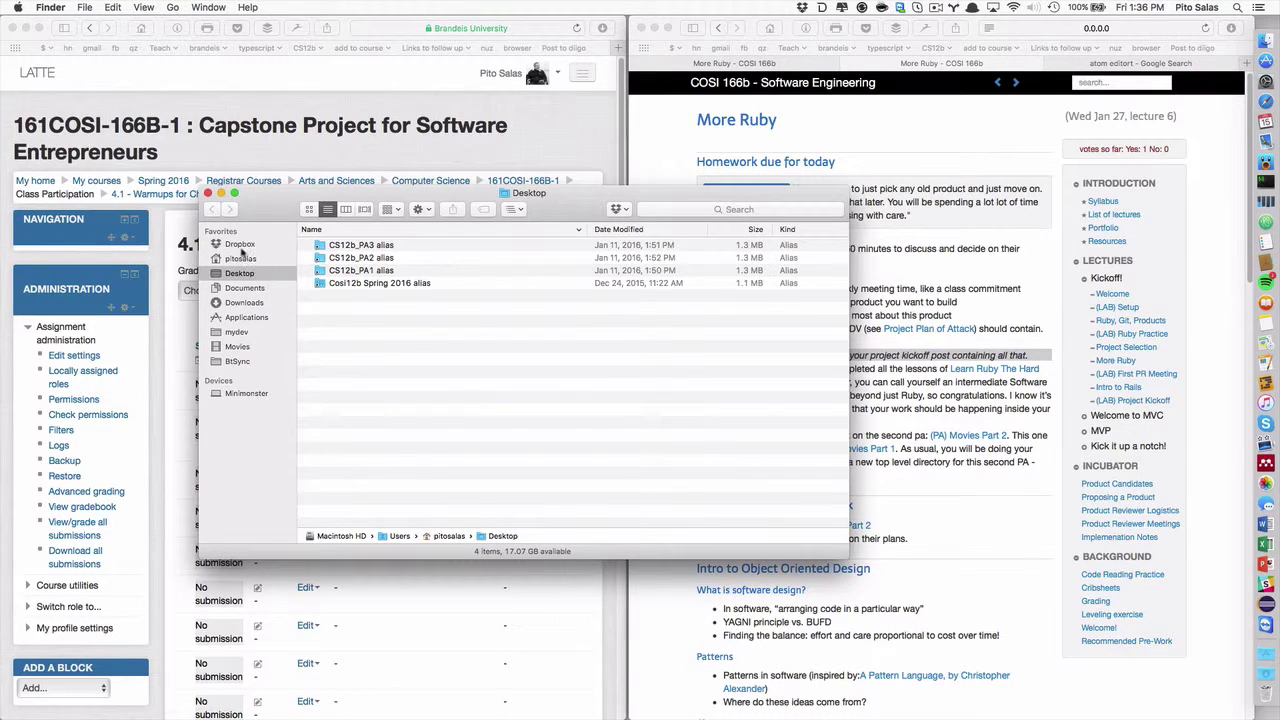
left_click(240, 247)
left_click(357, 277)
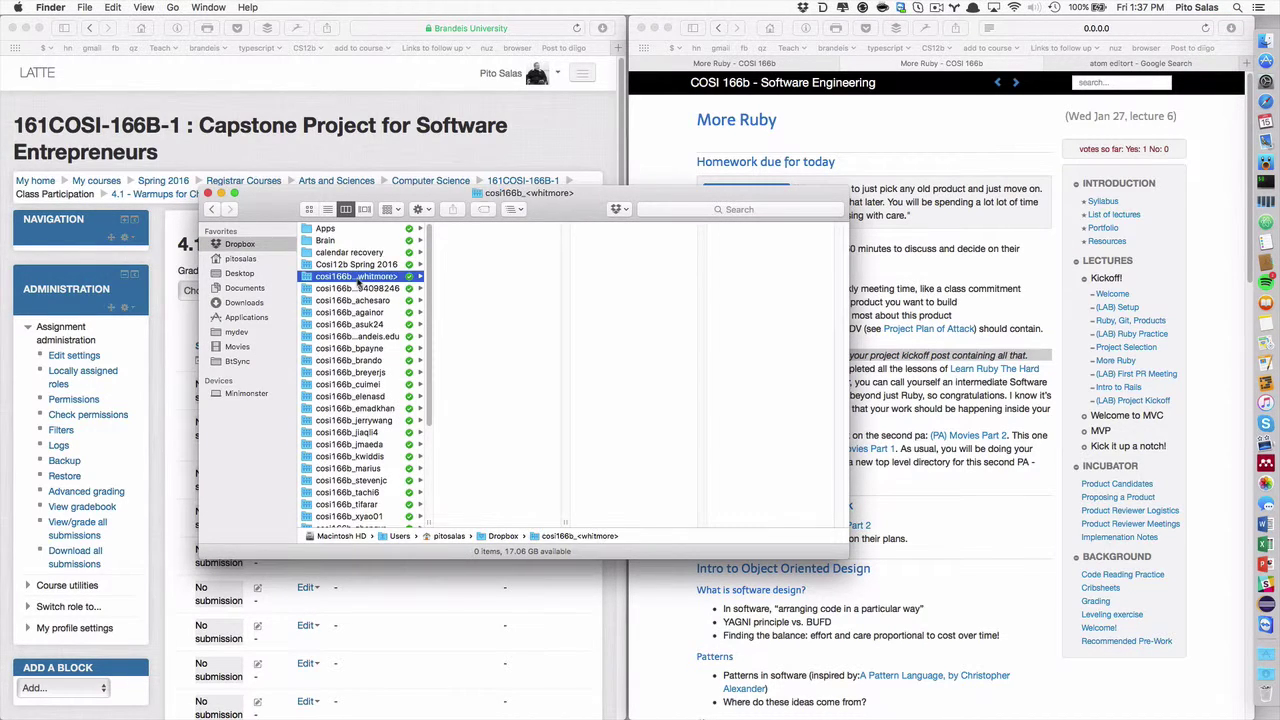
left_click(357, 289)
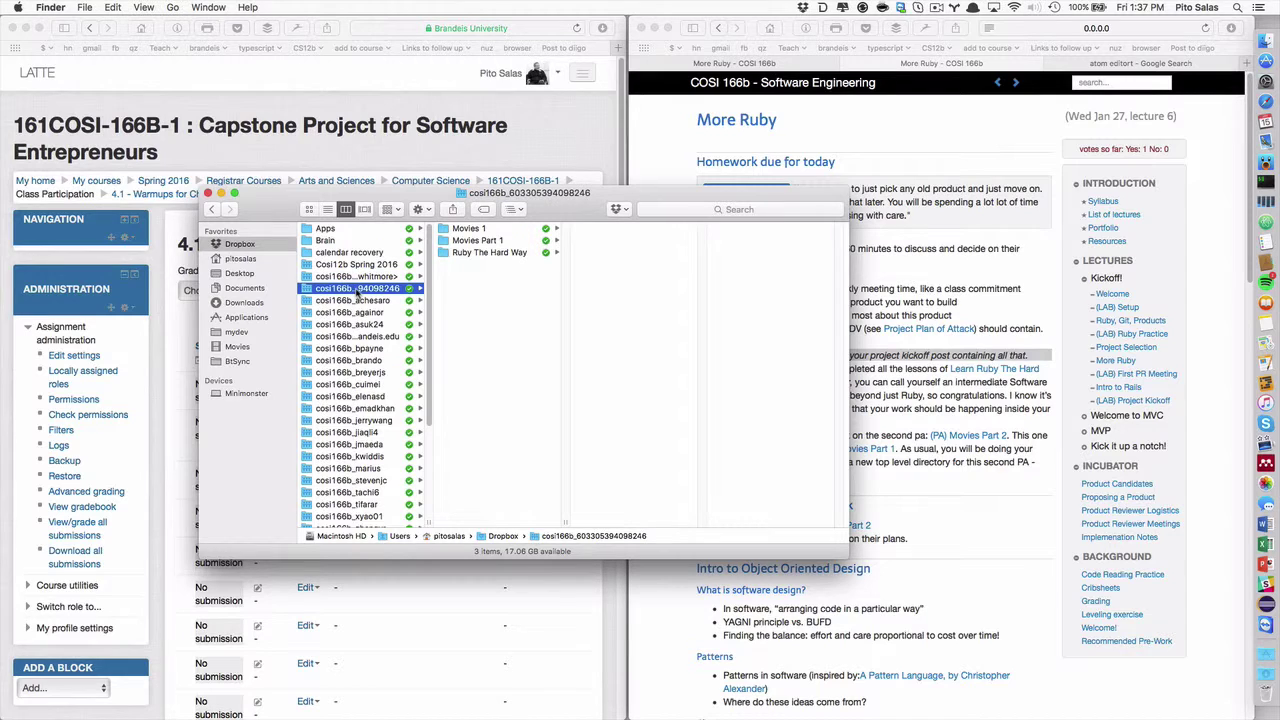
key("Down")
key("Down")
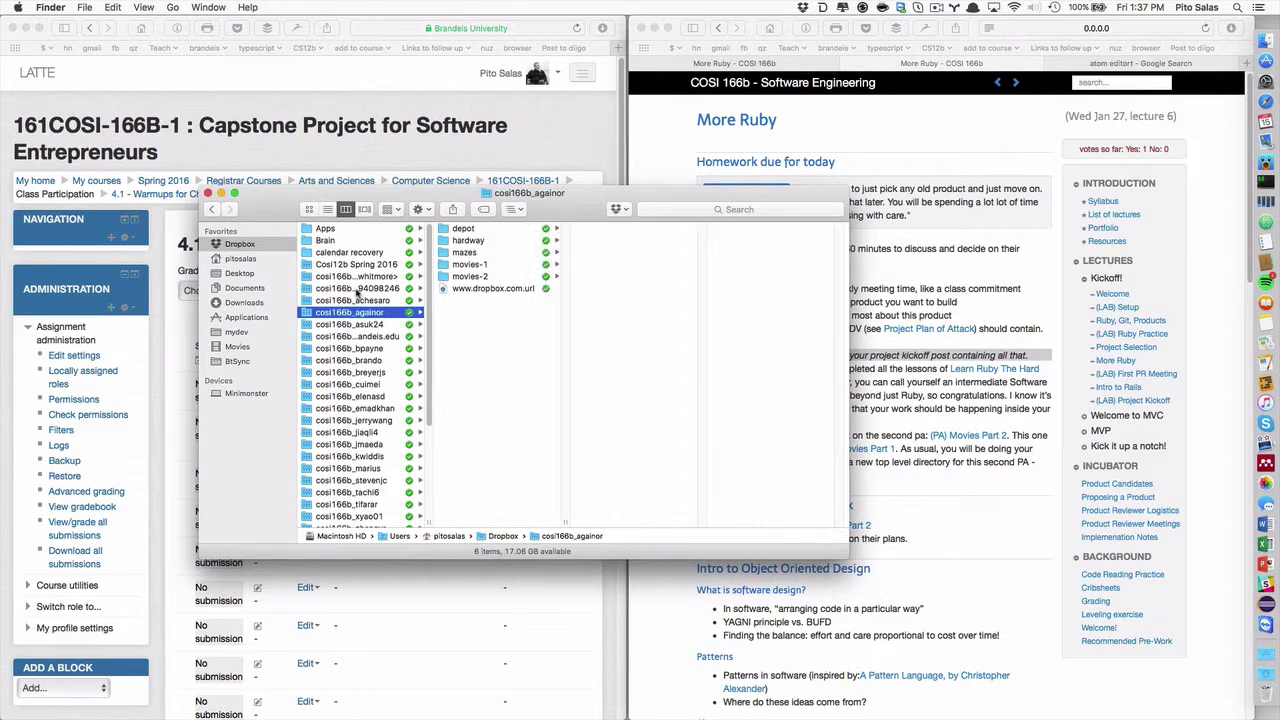
left_click(467, 242)
left_click(470, 251)
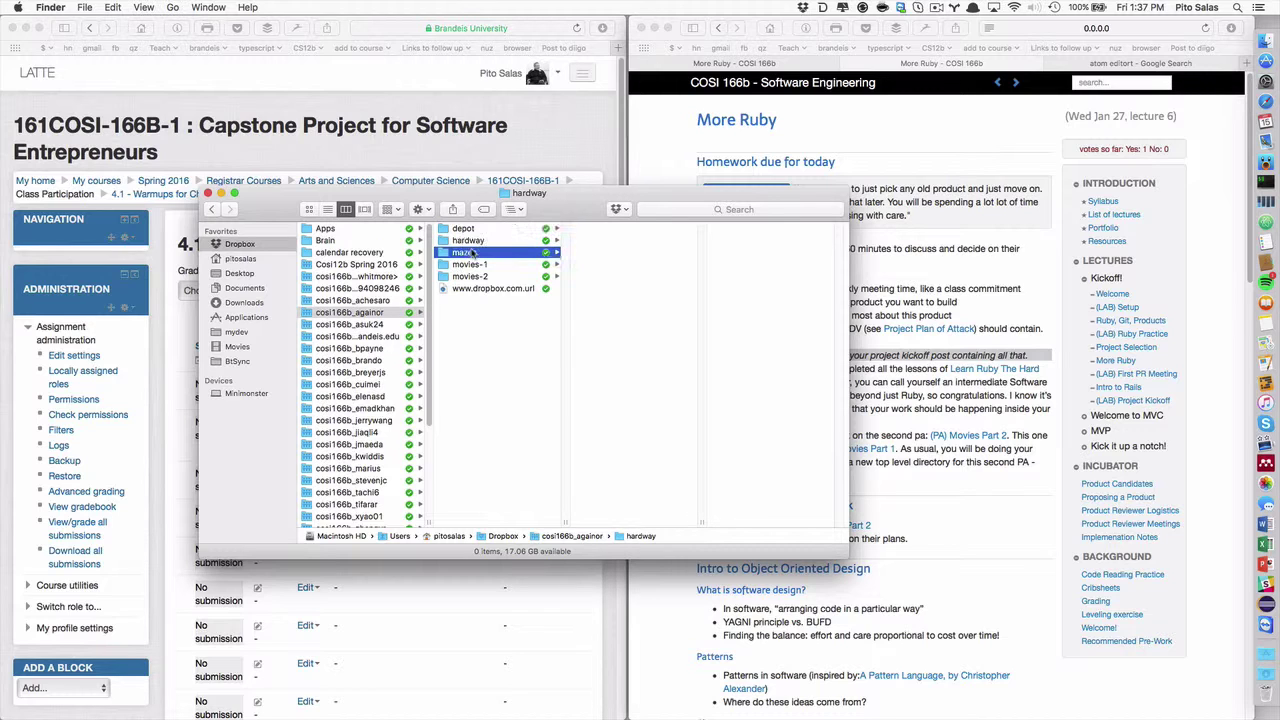
left_click(355, 337)
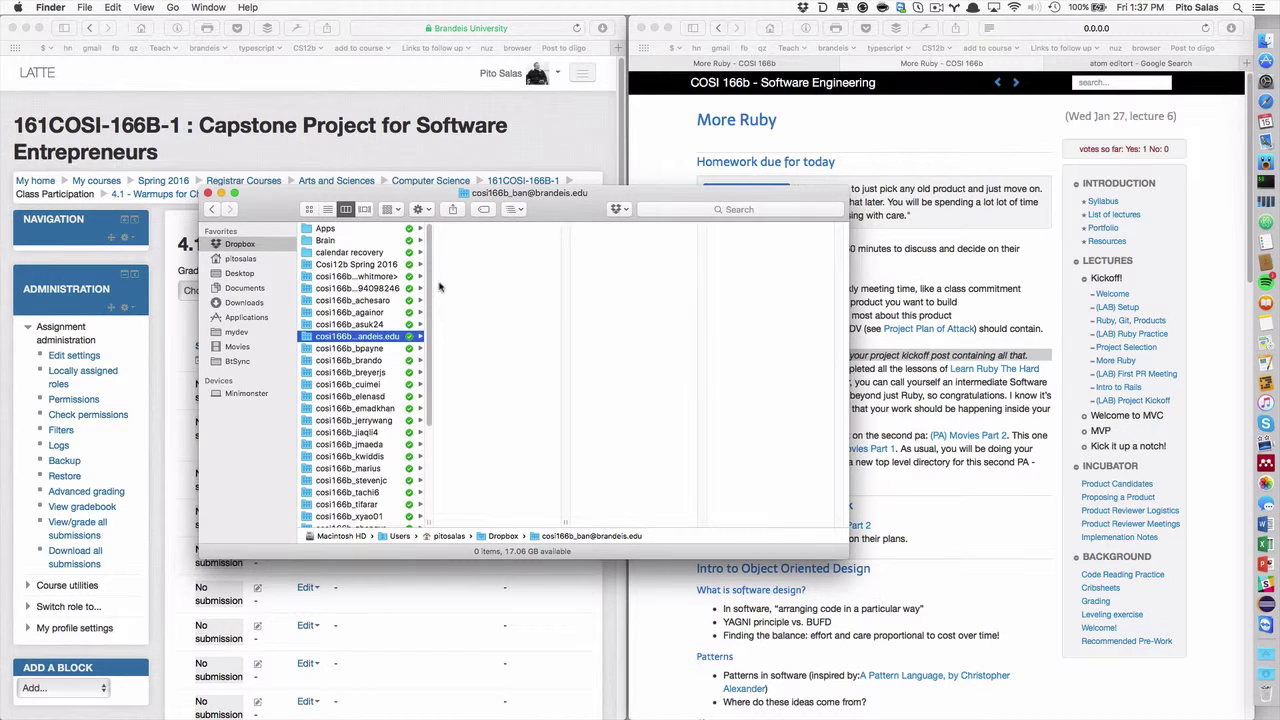
left_click(366, 350)
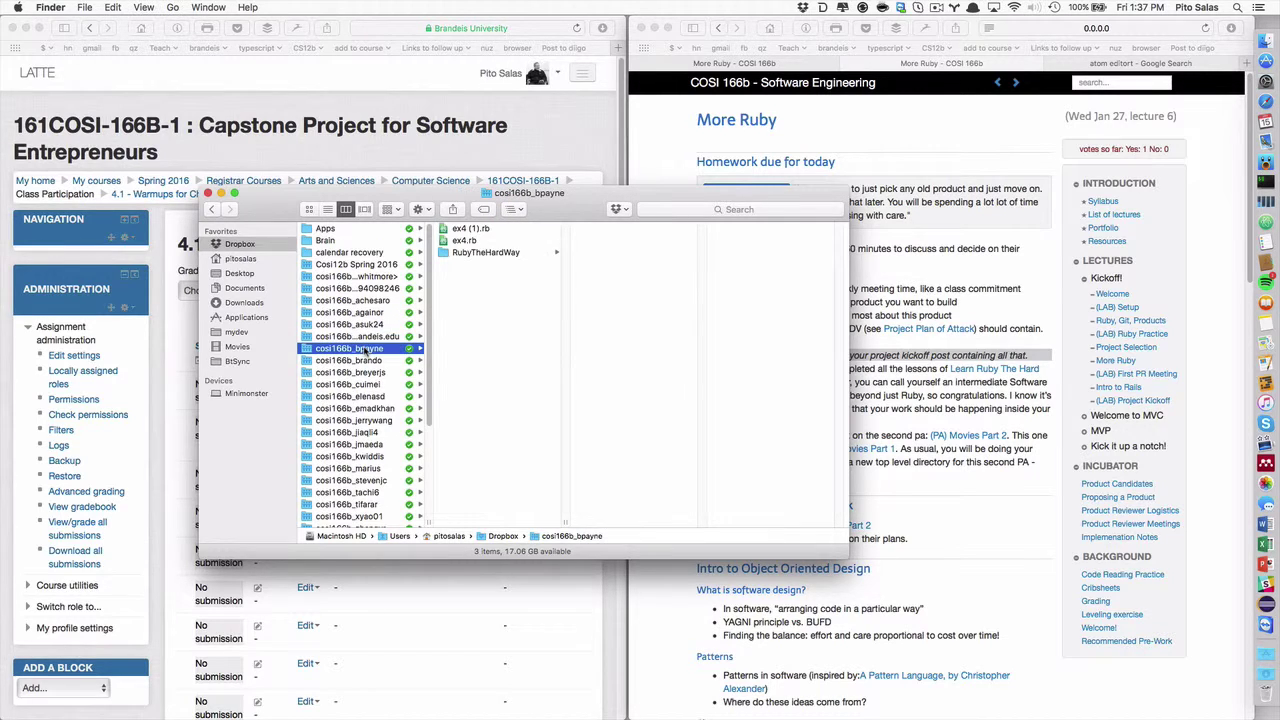
left_click(475, 253)
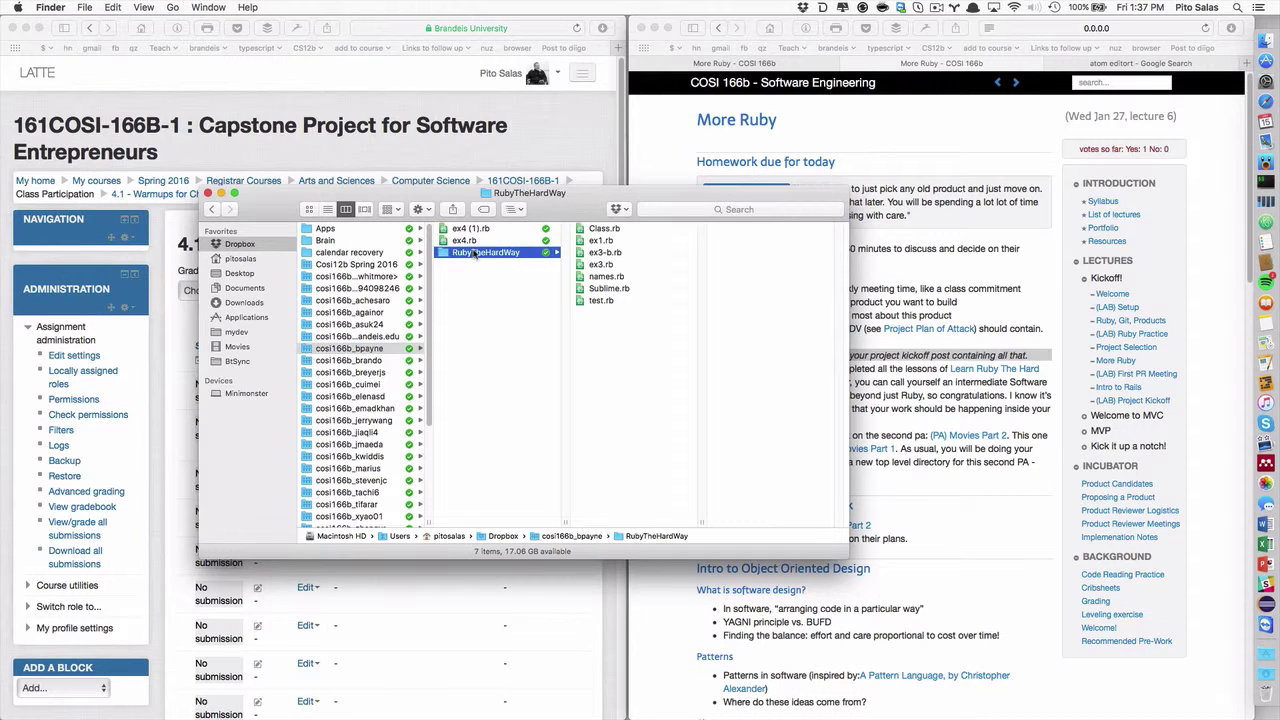
left_click(605, 253)
left_click(603, 265)
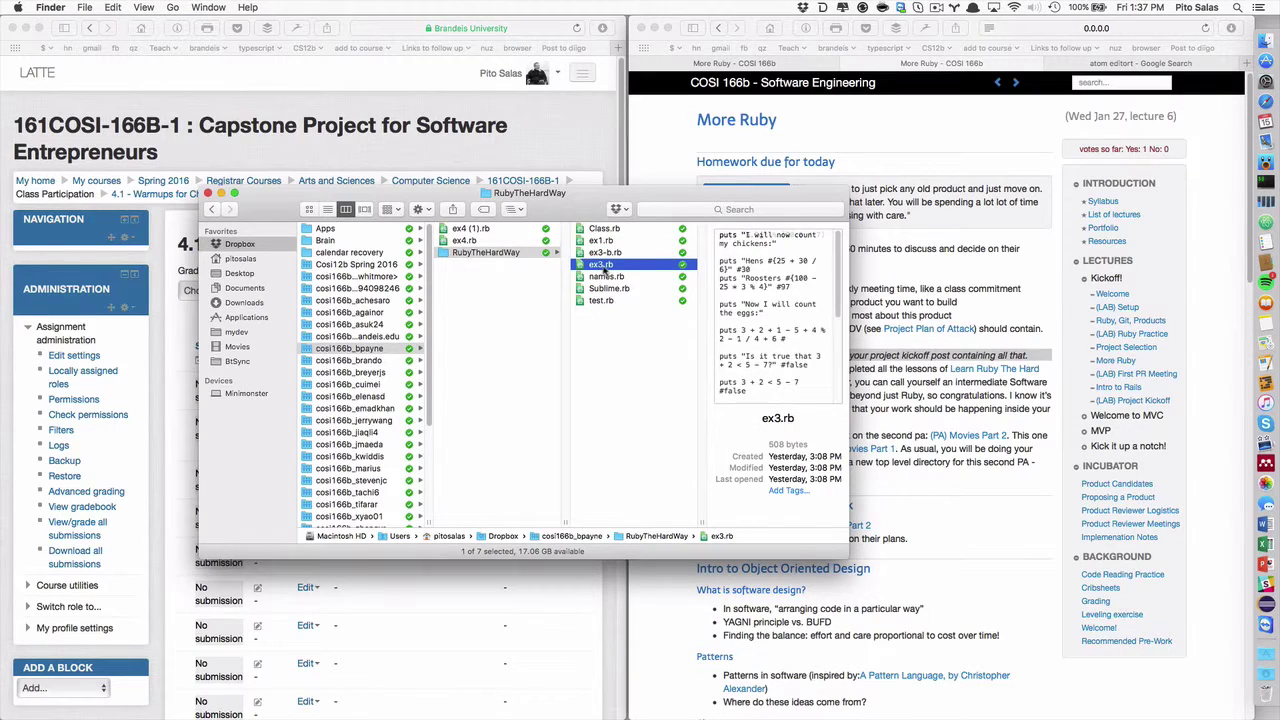
key("Down")
key("Down")
key("Down")
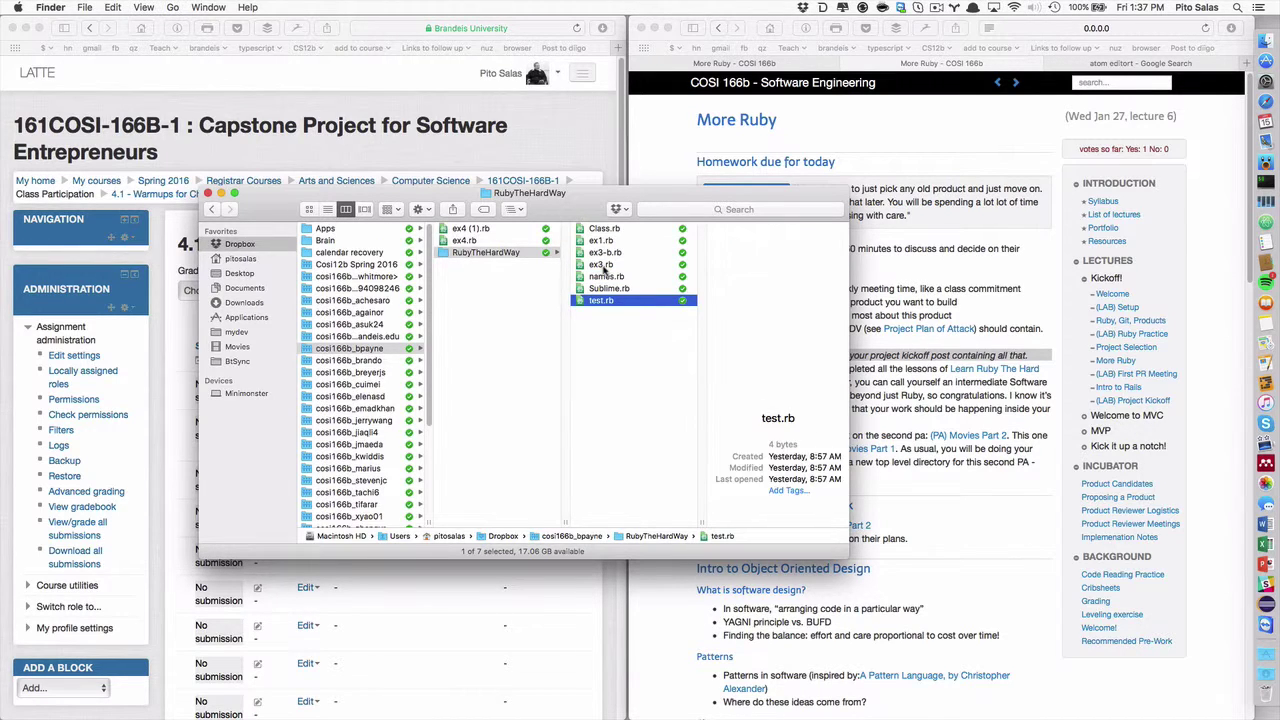
- Check other students' folders, then return to RubyTheHardWay and preview Sublime.rb and ex3.rb
left_click(340, 385)
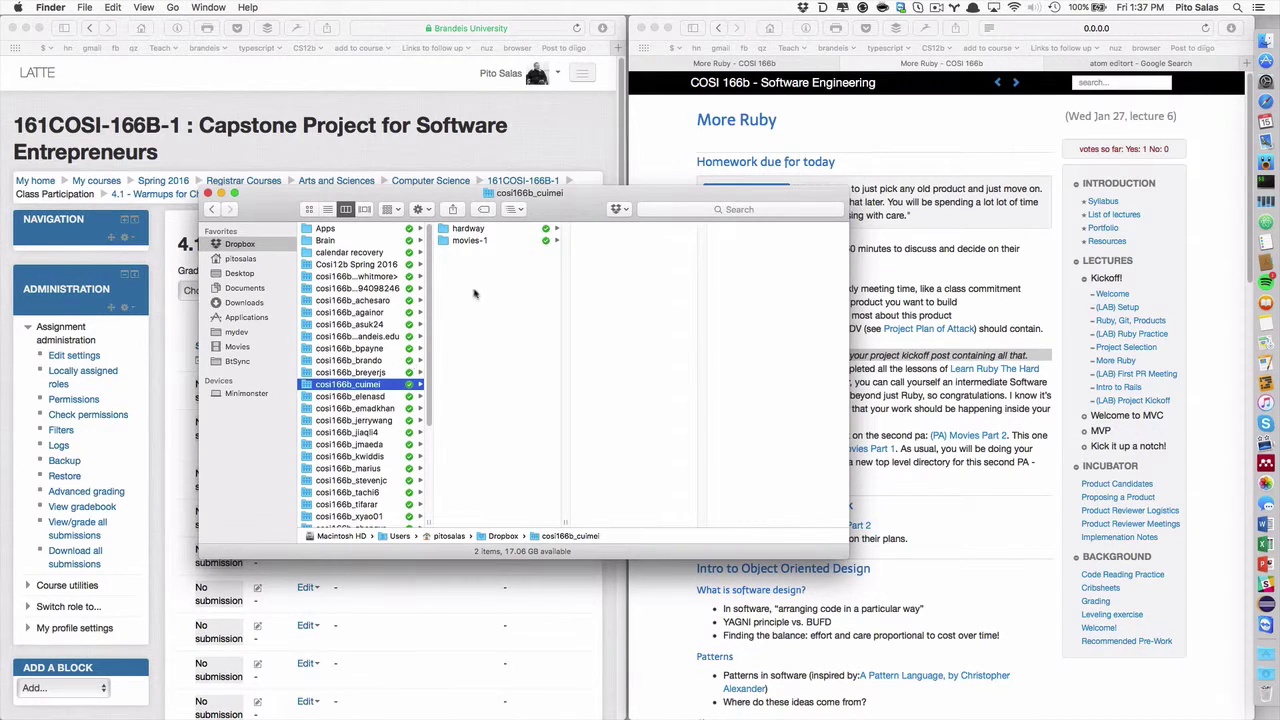
left_click(470, 243)
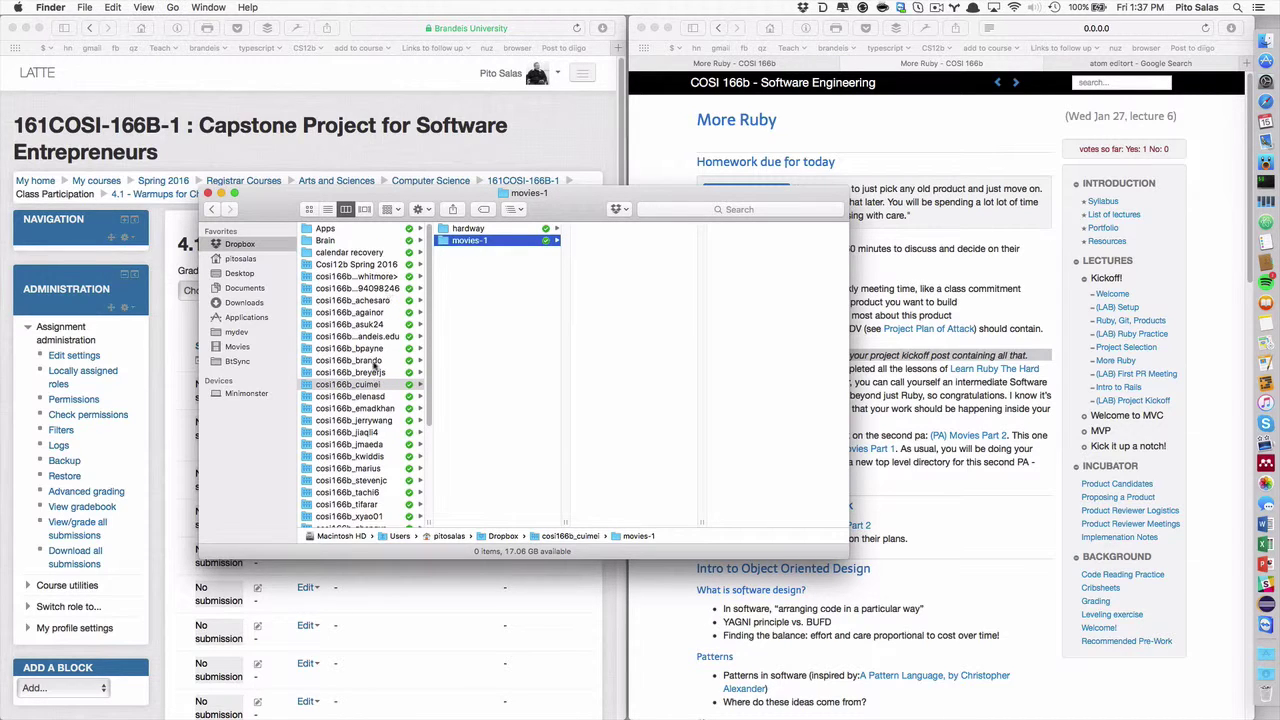
left_click(366, 421)
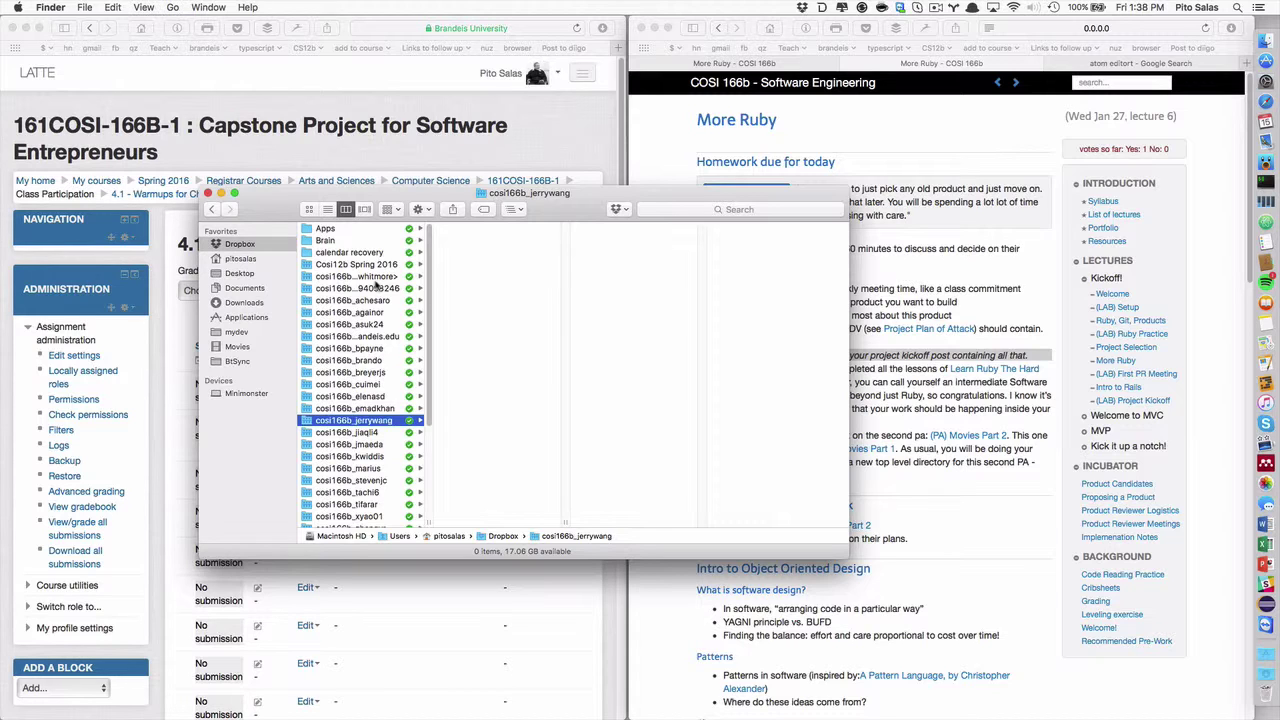
key("Up")
key("Up")
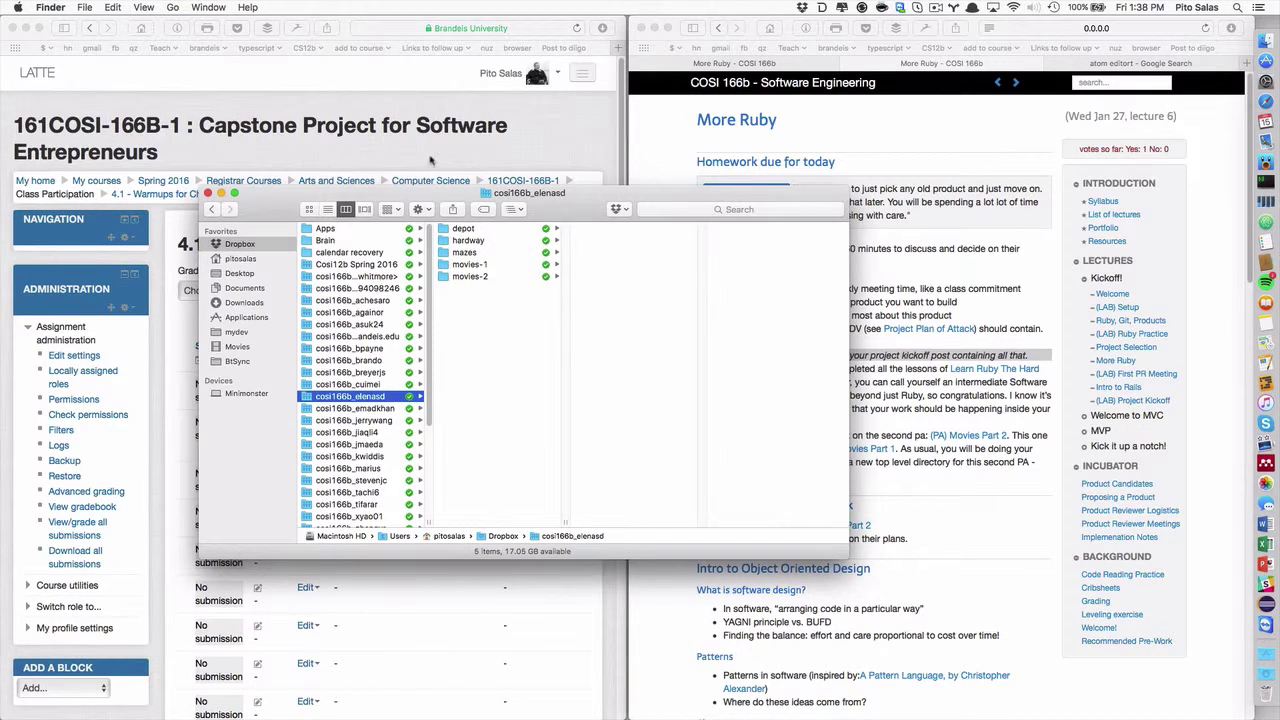
left_click(480, 243)
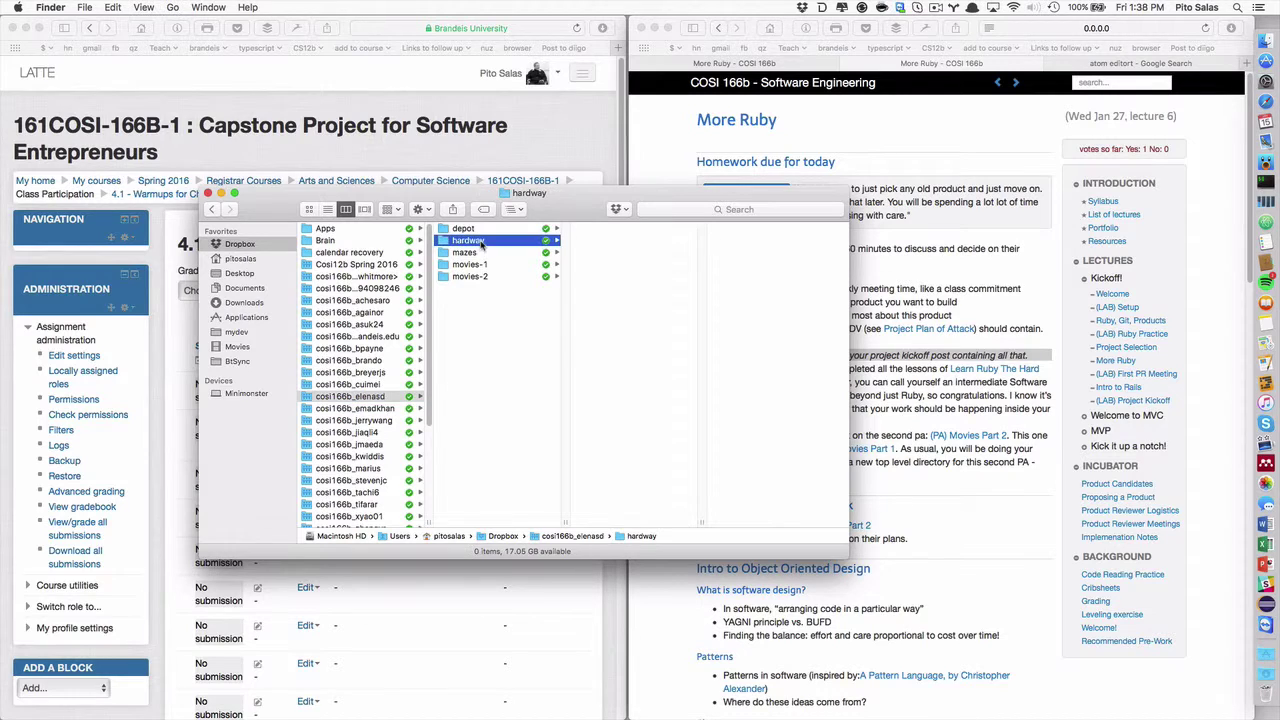
left_click(359, 349)
left_click(478, 253)
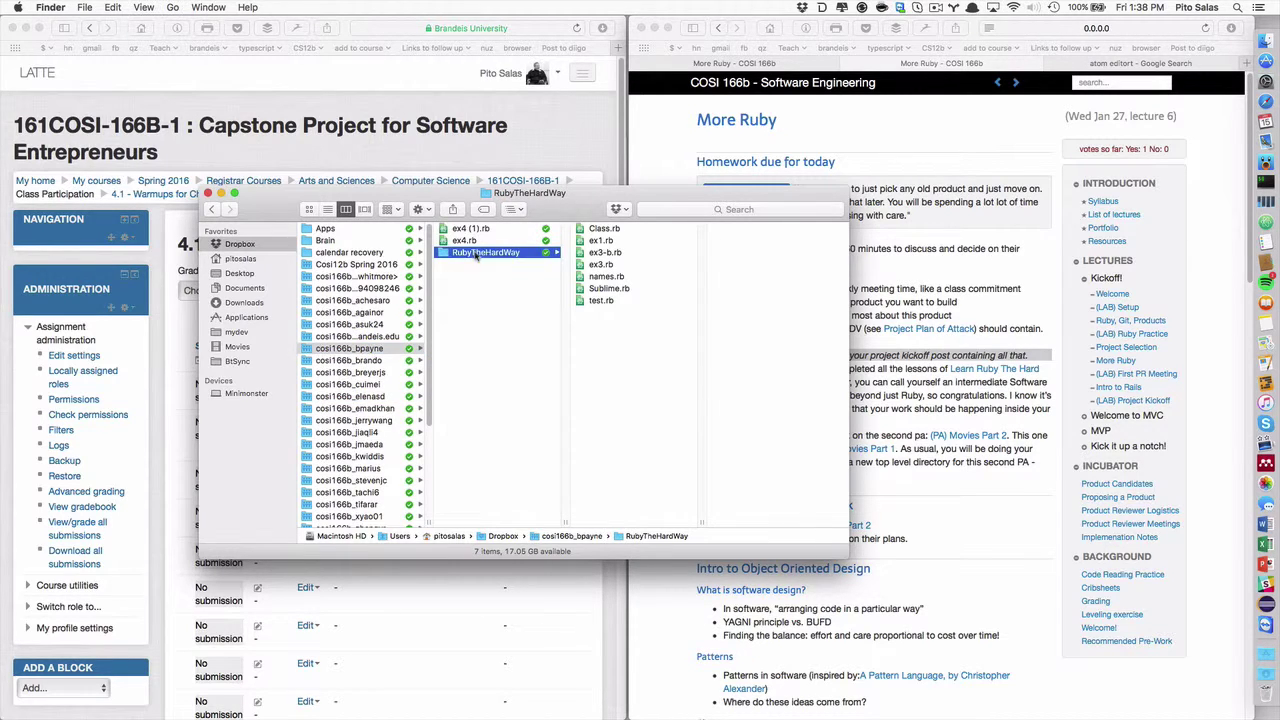
left_click(597, 288)
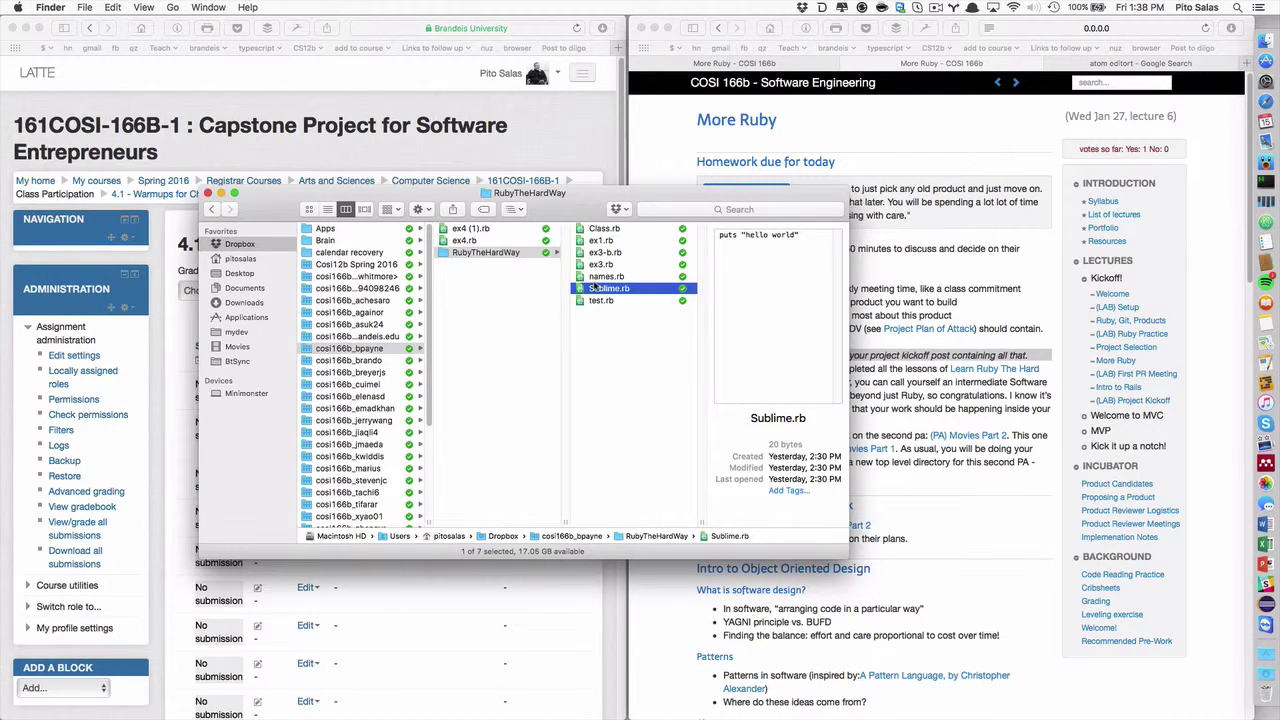
key("Down")
key("Up")
key("Up")
key("Up")
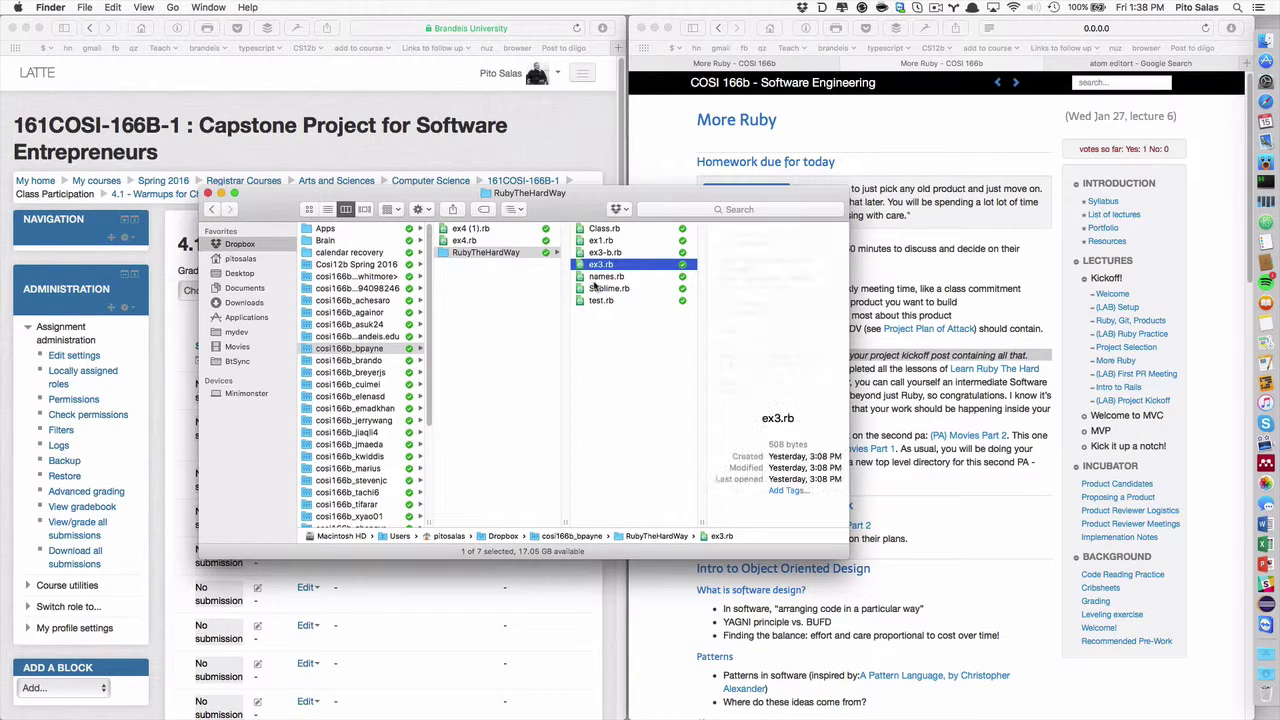
- Select another student's Dropbox folder listing depot, hardway, mazes, movies-1, movies-2 and play
left_click(355, 445)
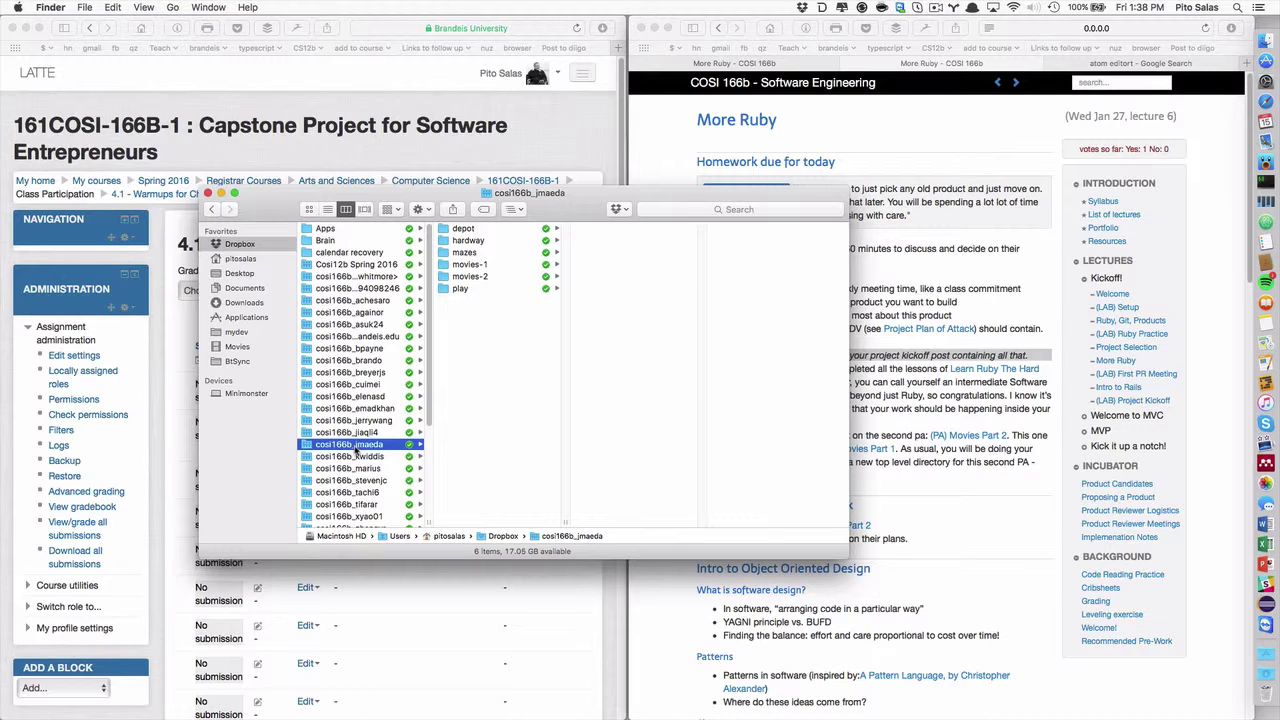
left_click(1263, 463)
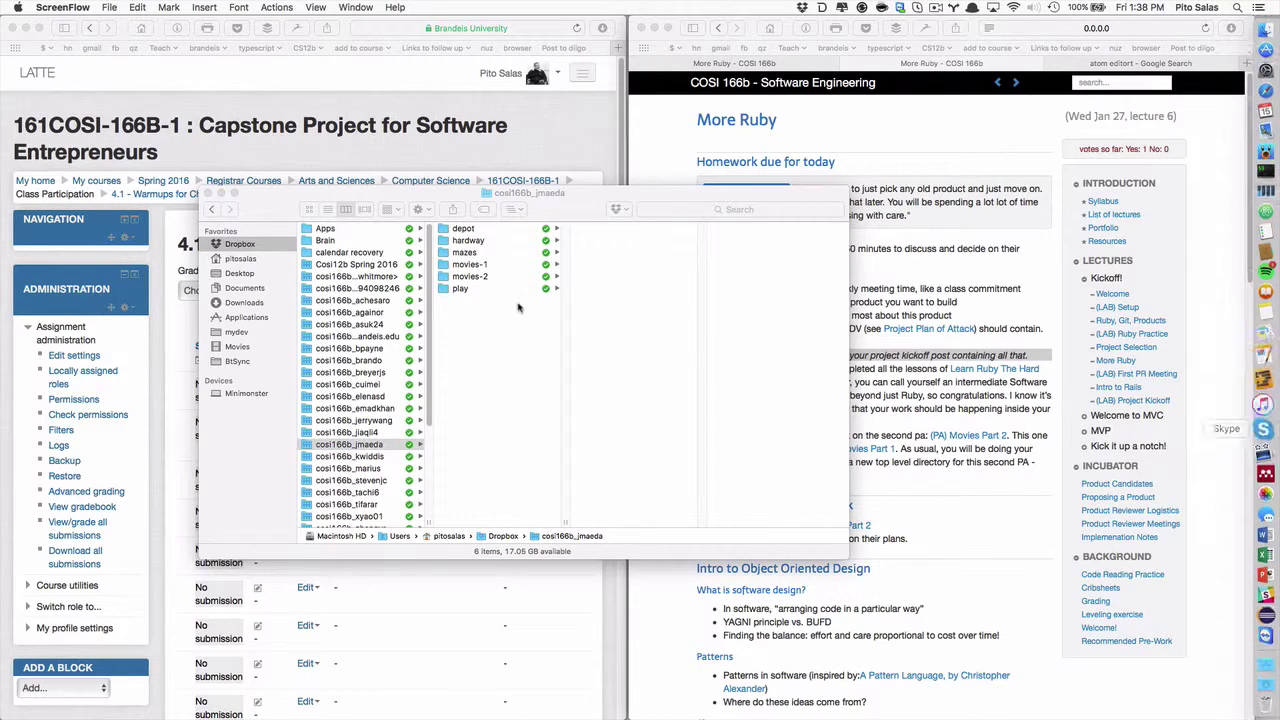